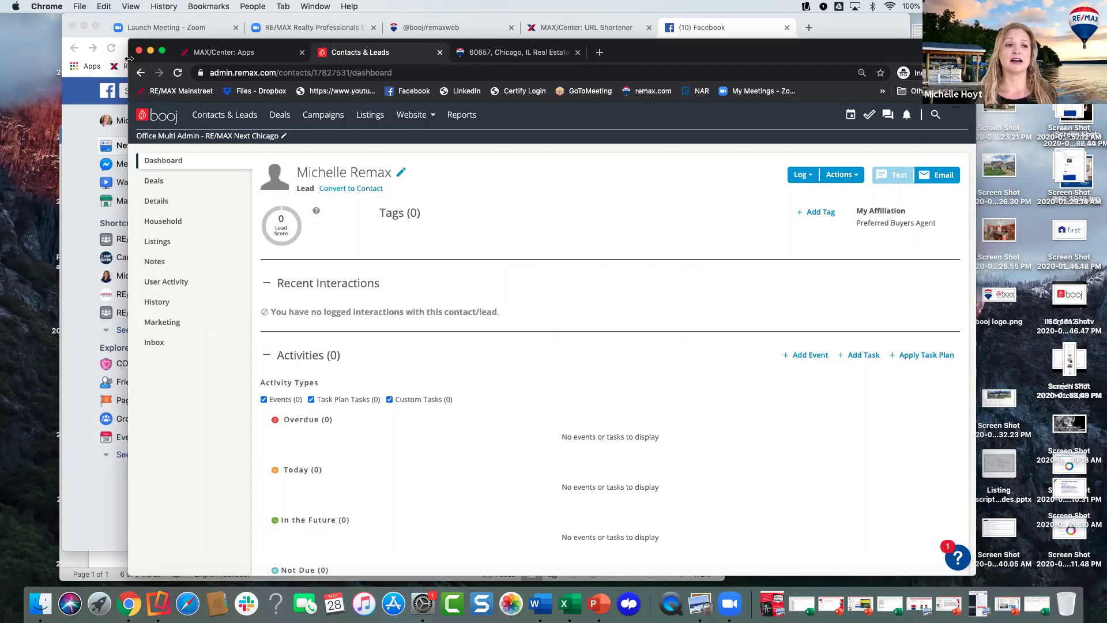
- Widen the browser window on both sides and move it to the top-left corner
left_click_drag(75, 39, 59, 39)
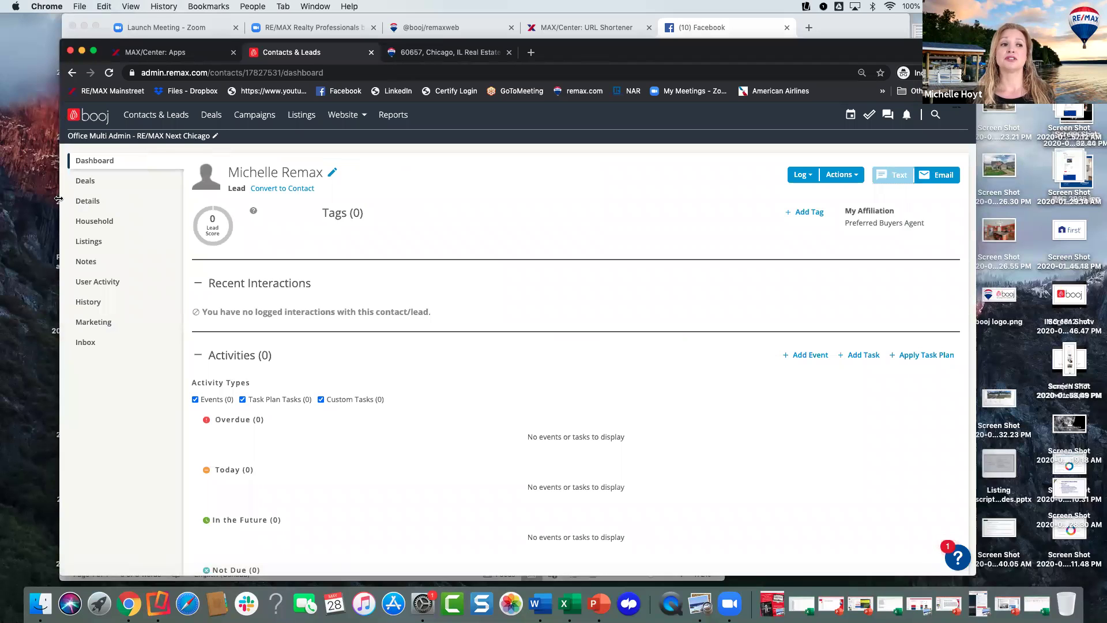
left_click_drag(58, 215, 34, 139)
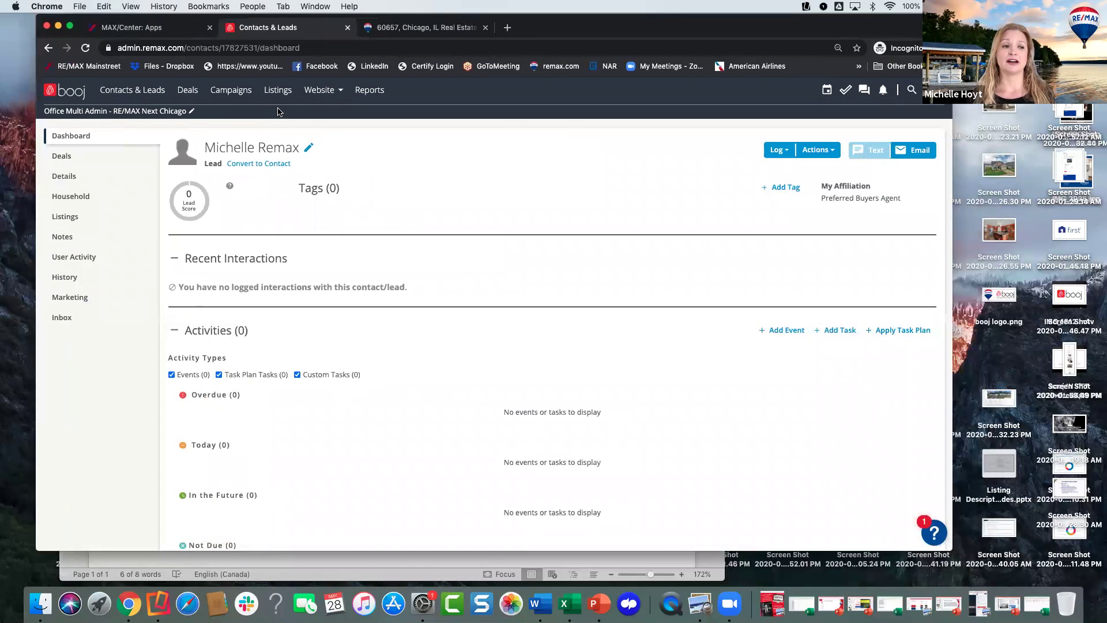
left_click_drag(952, 313, 1104, 313)
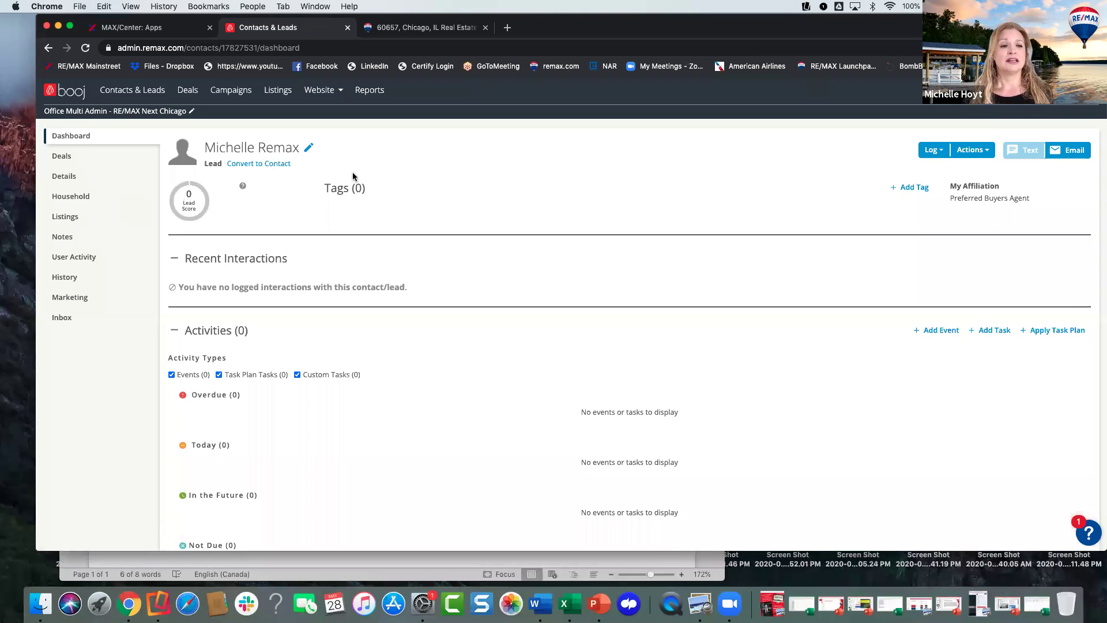
- Switch to the 60657 listings tab on remax.com and open the account's My Agents page
left_click(426, 27)
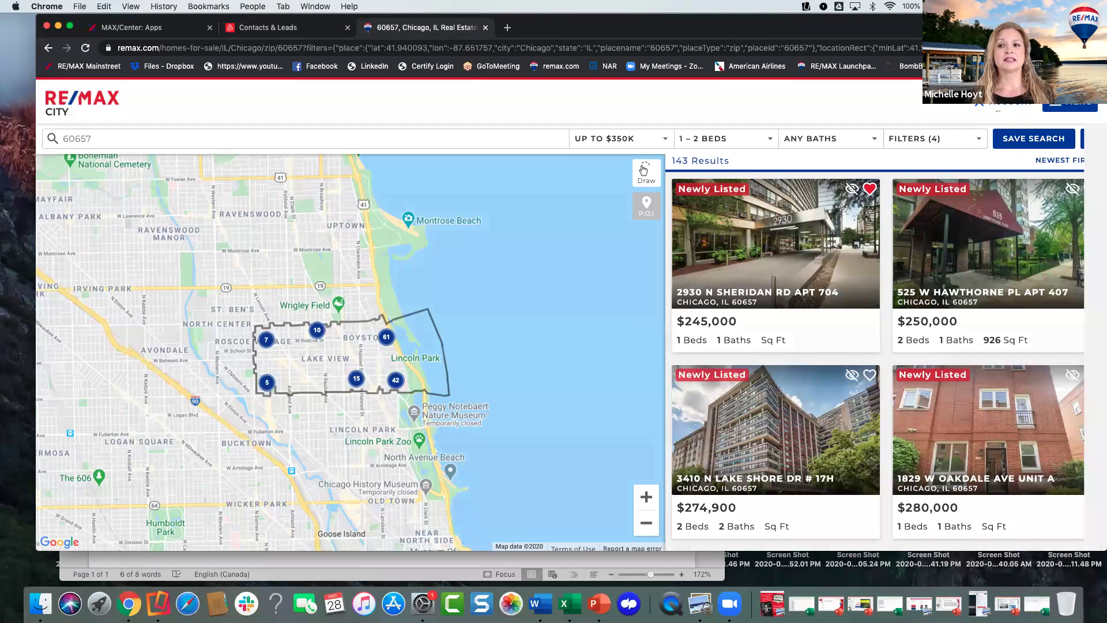
left_click(1004, 102)
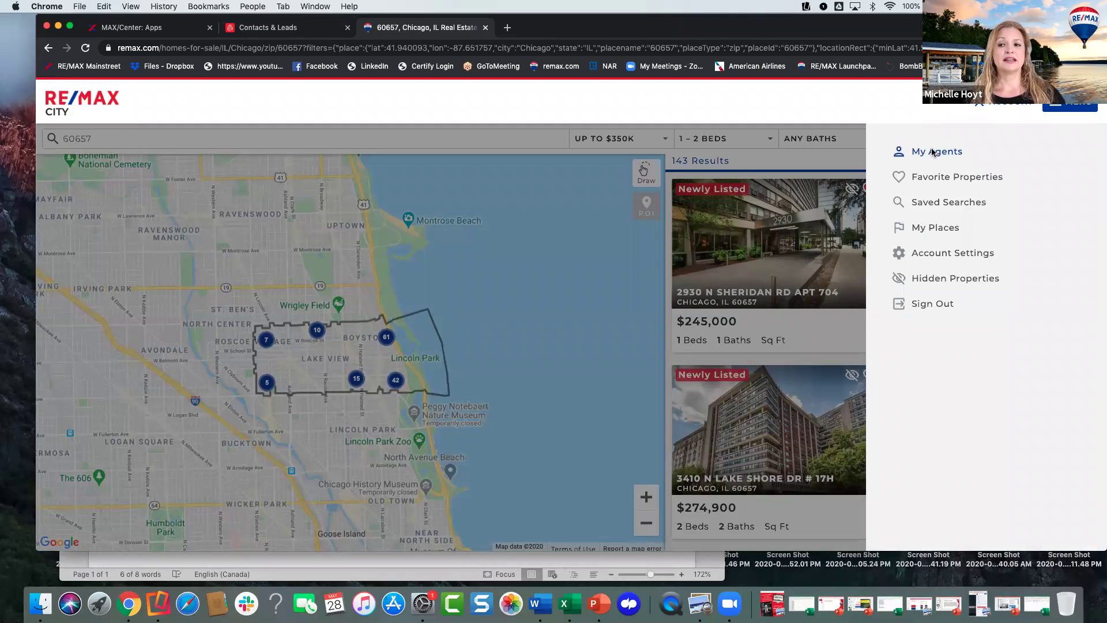
left_click(771, 103)
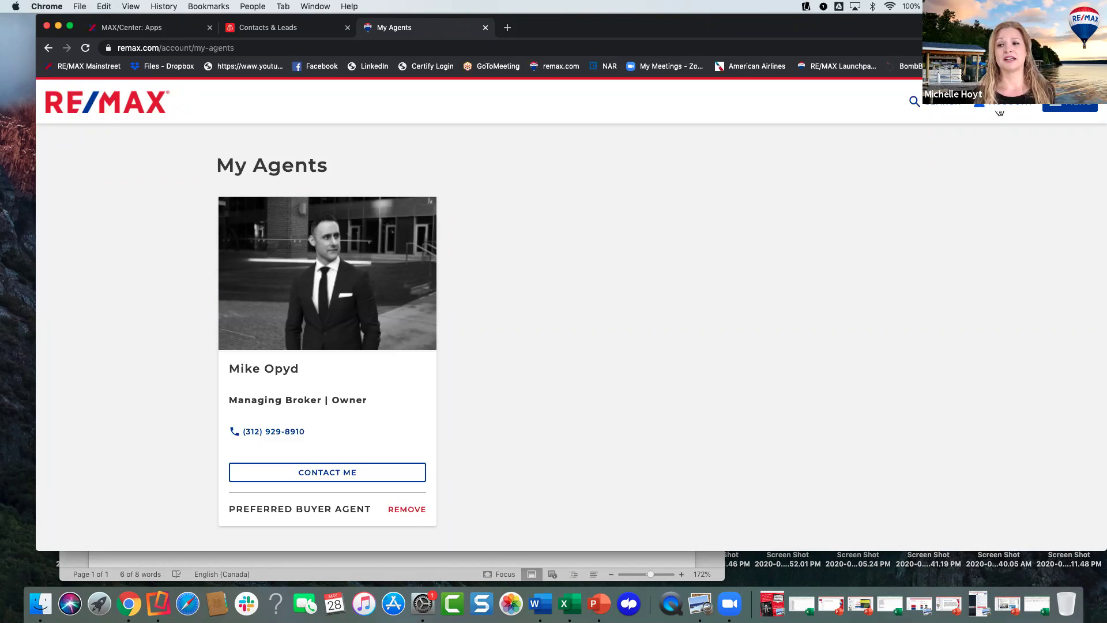
- Open the account's Favorite Properties and scroll through the four saved 60657 homes
left_click(992, 102)
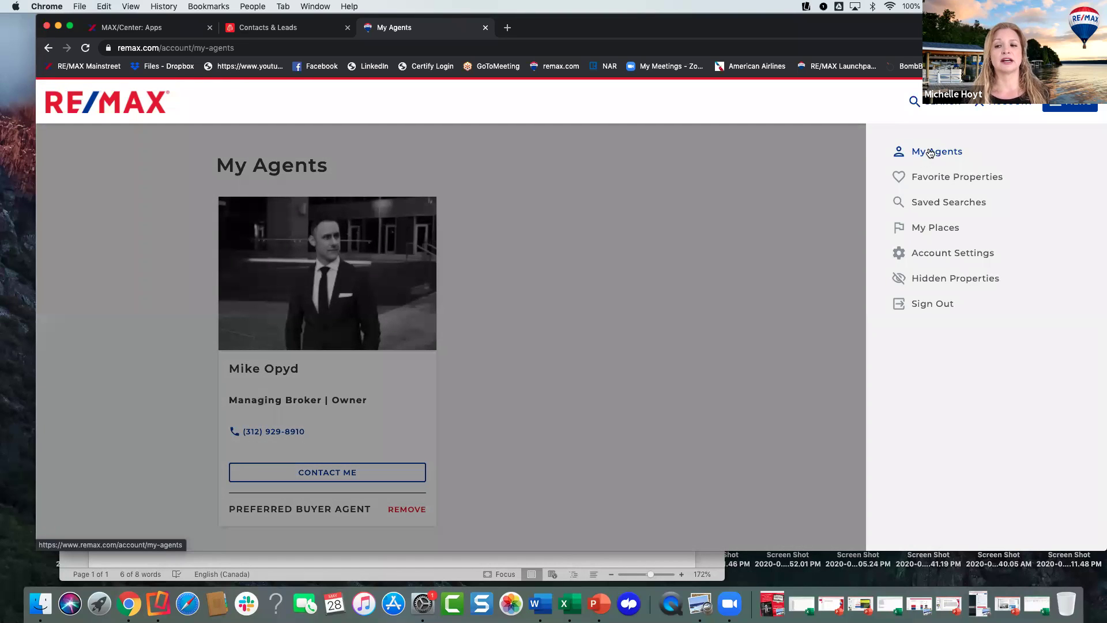
left_click(932, 179)
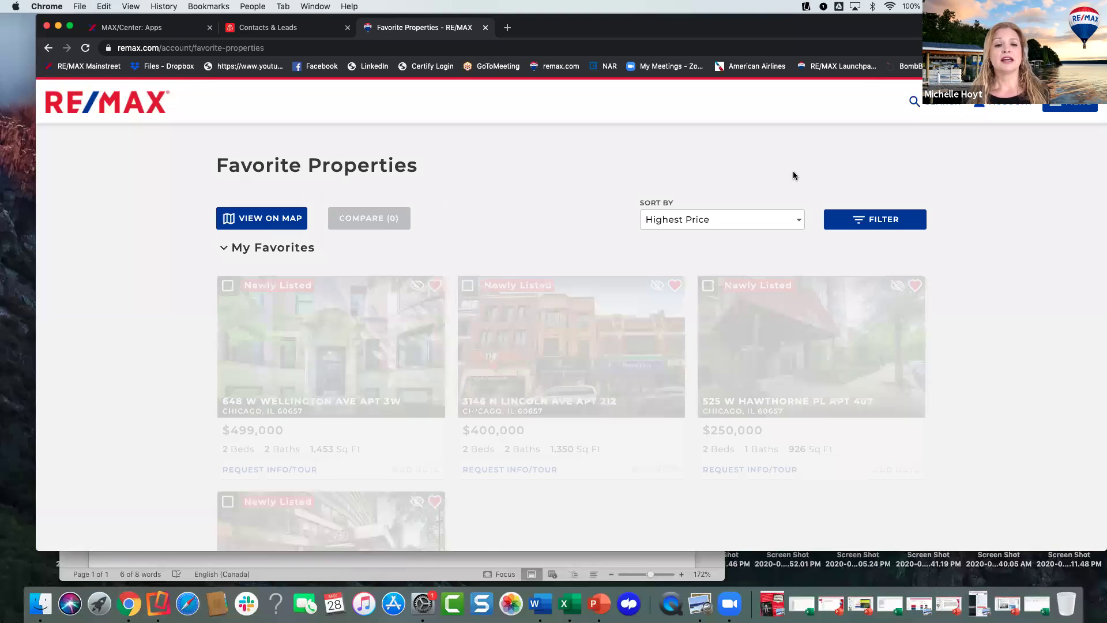
scroll(513, 222, "down", 2)
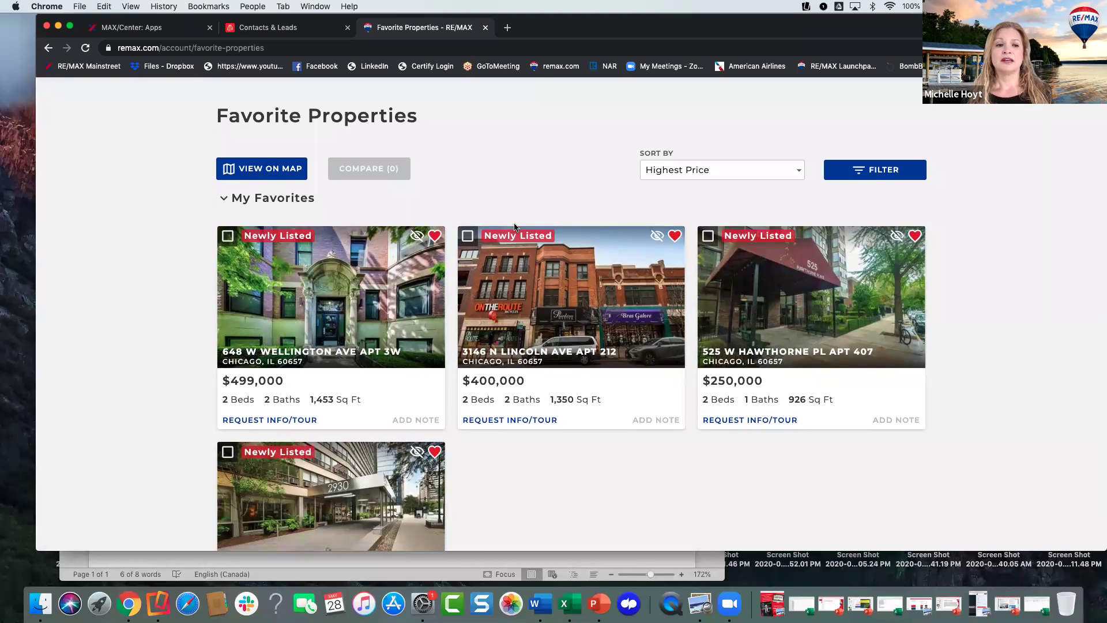
scroll(605, 205, "up", 1)
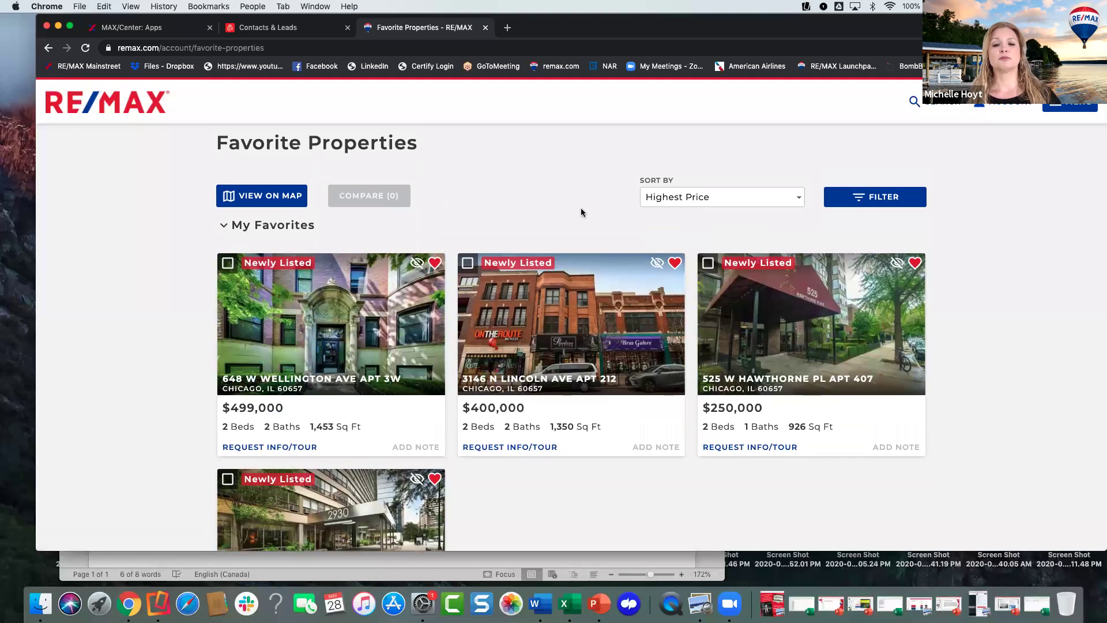
scroll(581, 212, "up", 2)
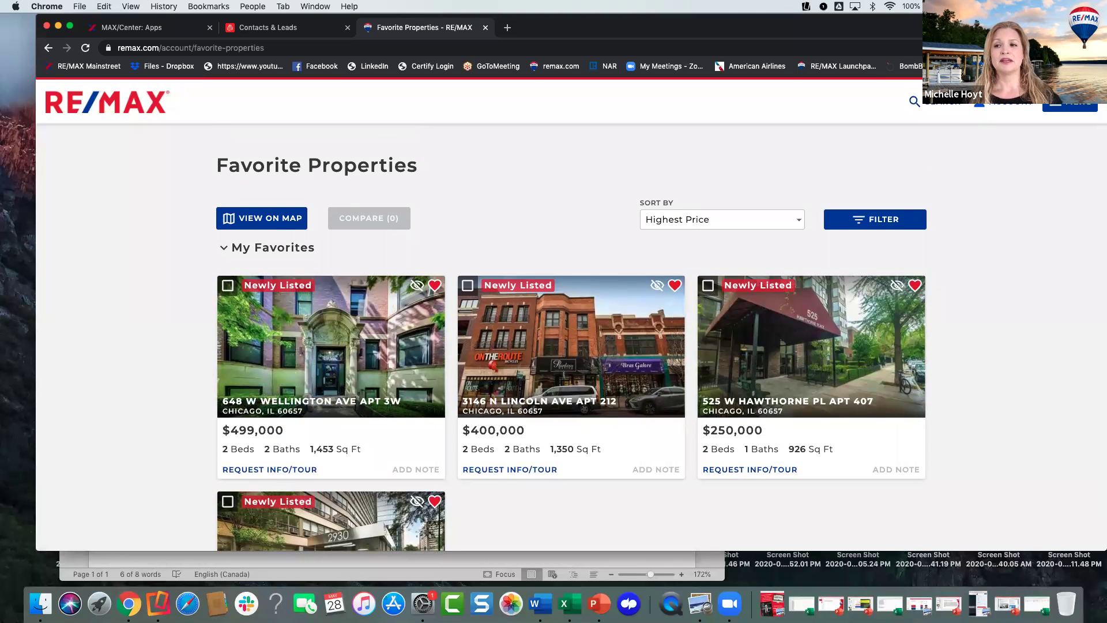
left_click(979, 101)
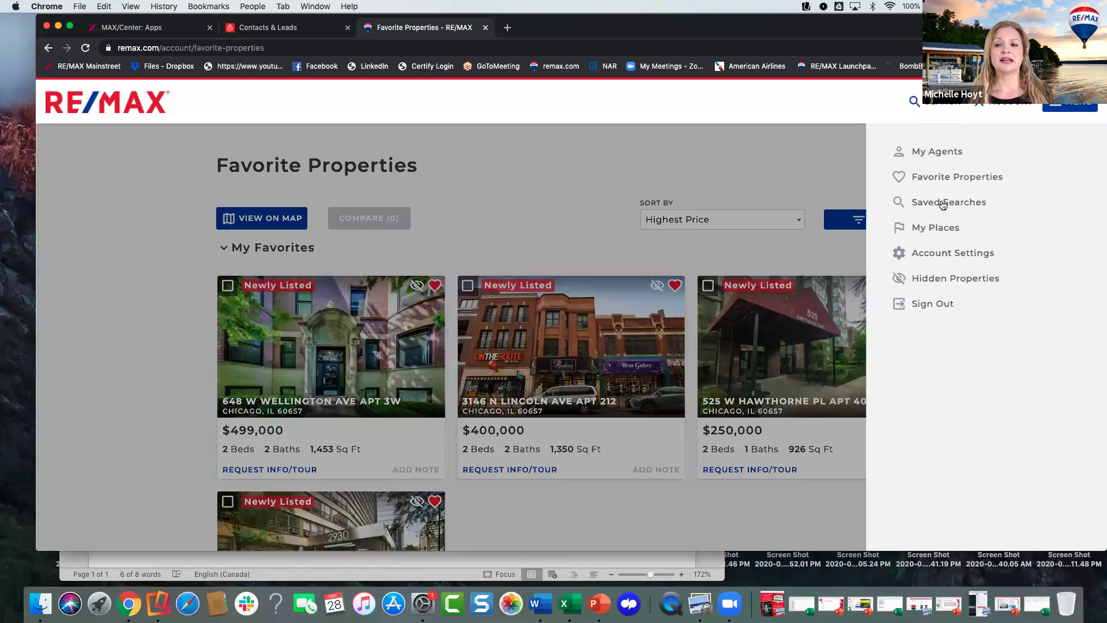
- Review the Saved Searches: Lakeview 60613, 60657 Search and 60657 up to 350K
left_click(937, 202)
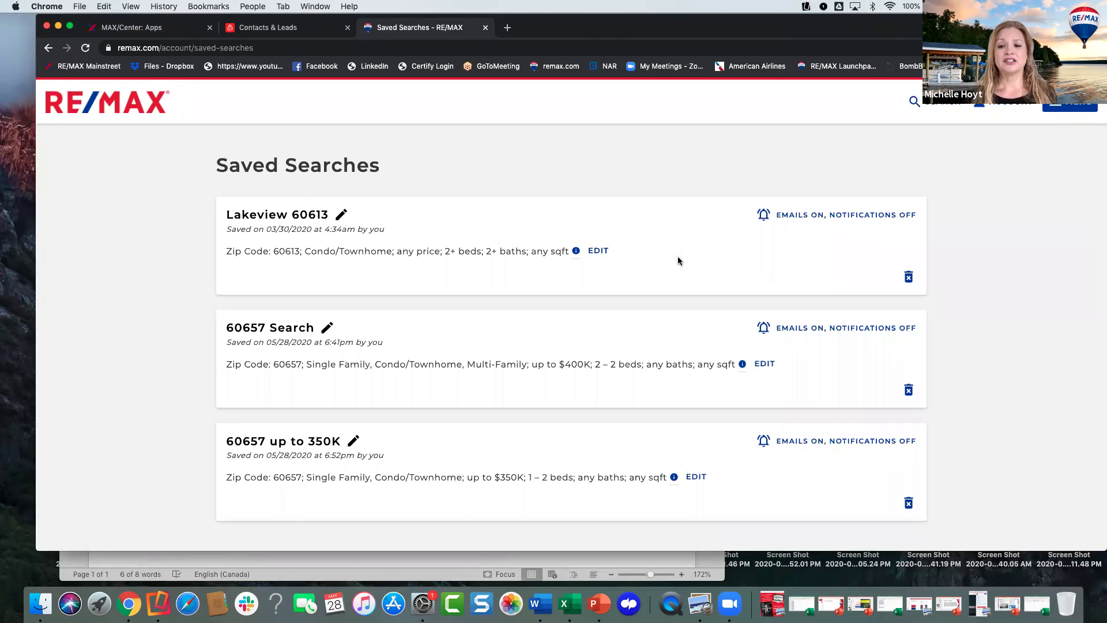
scroll(686, 286, "down", 1)
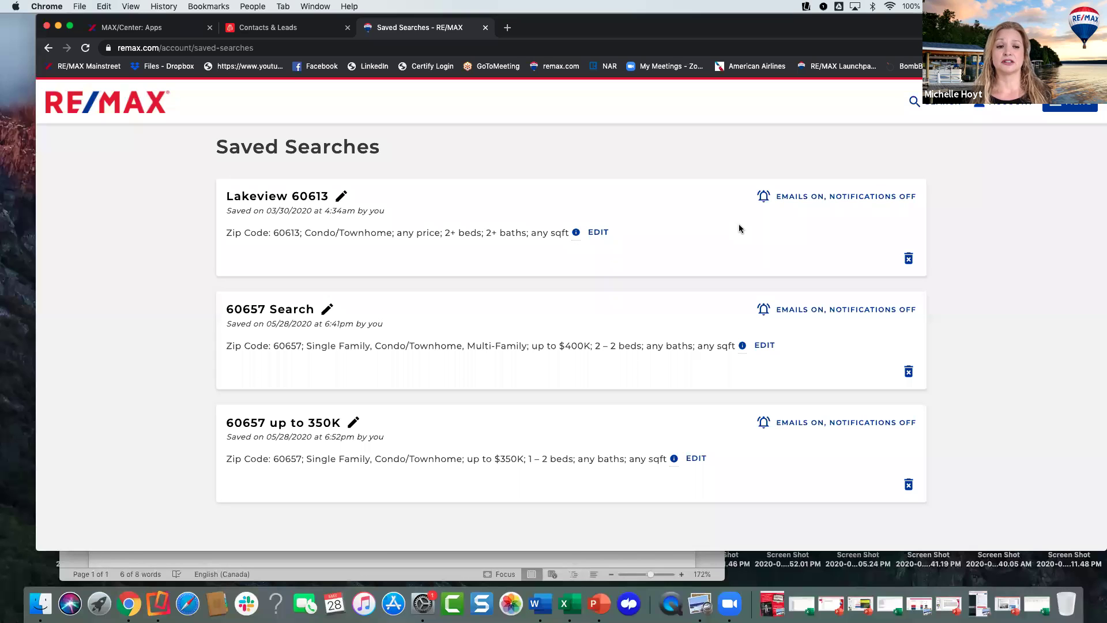
scroll(766, 237, "up", 2)
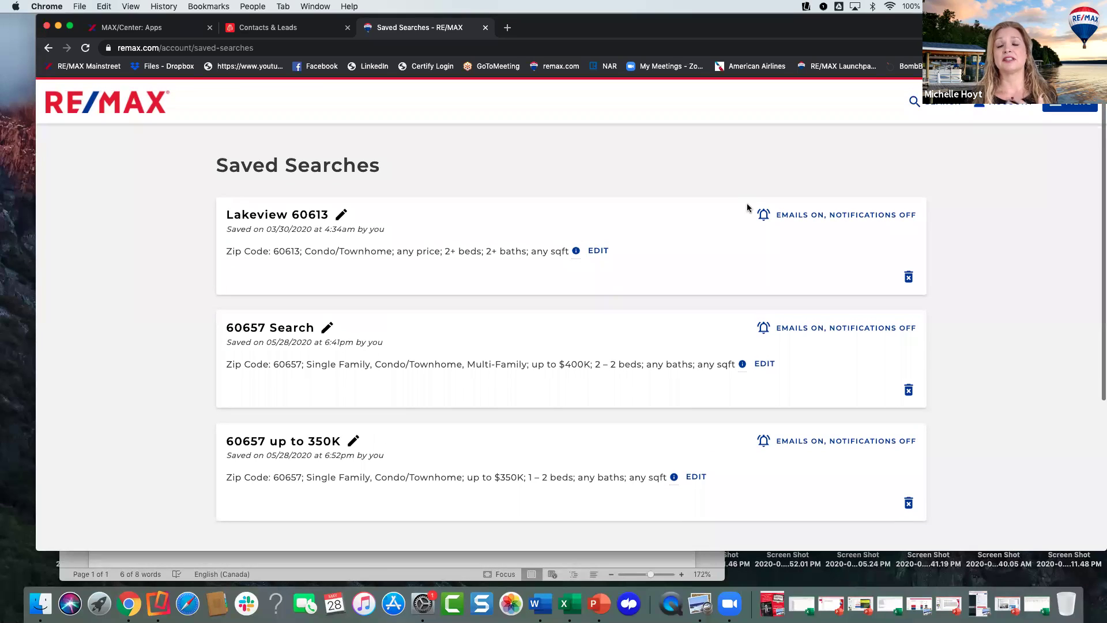
left_click(1001, 110)
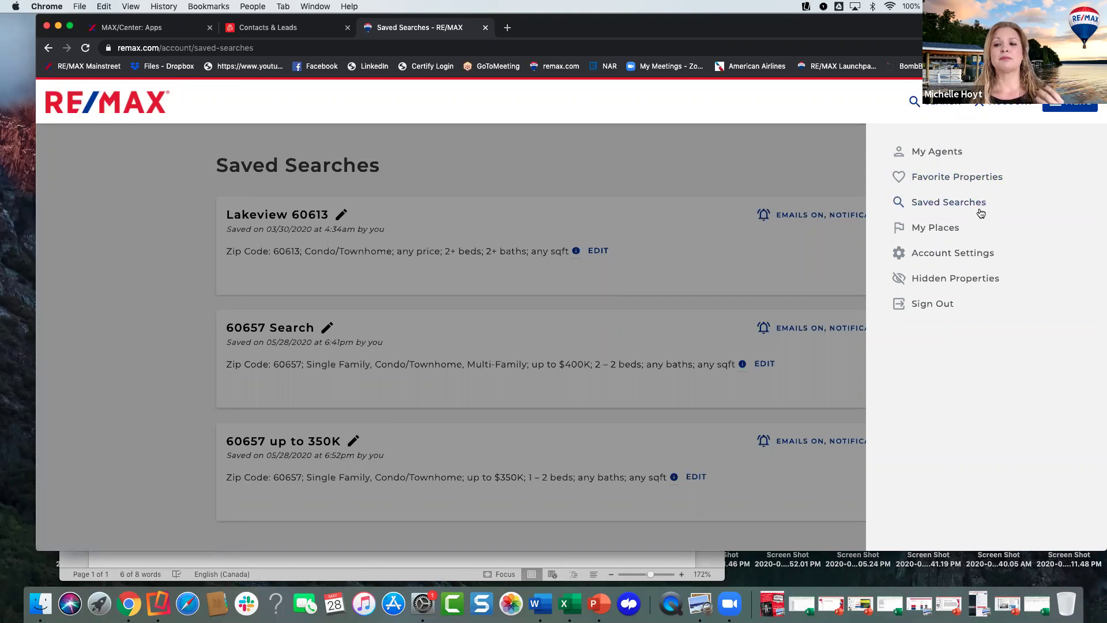
- View the three Hidden Properties, then go back to the booj Contacts & Leads tab
left_click(933, 281)
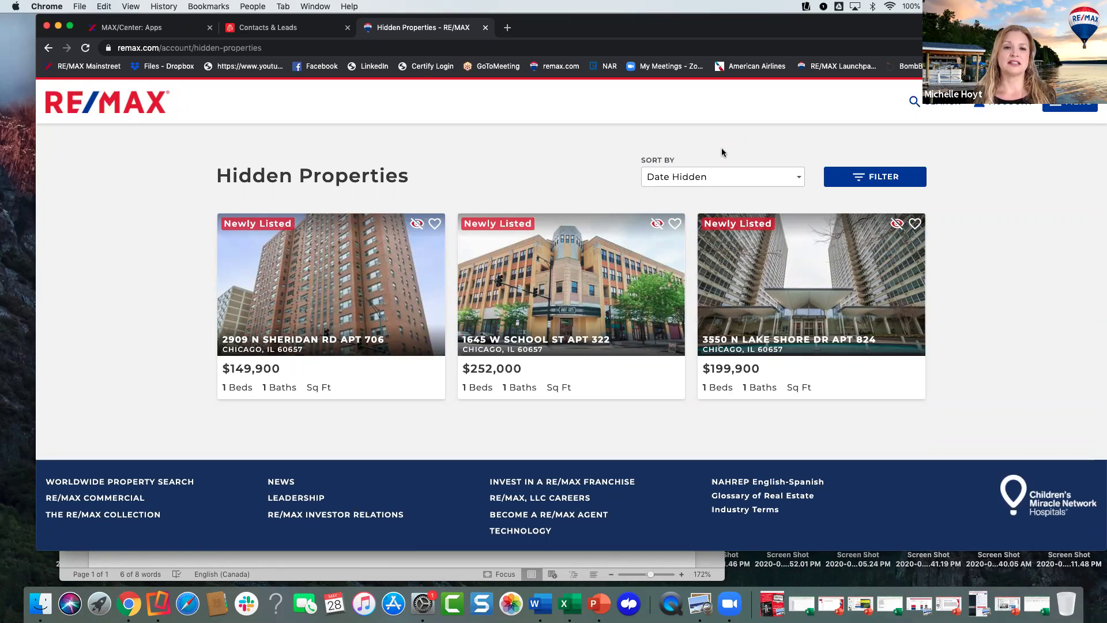
left_click(314, 32)
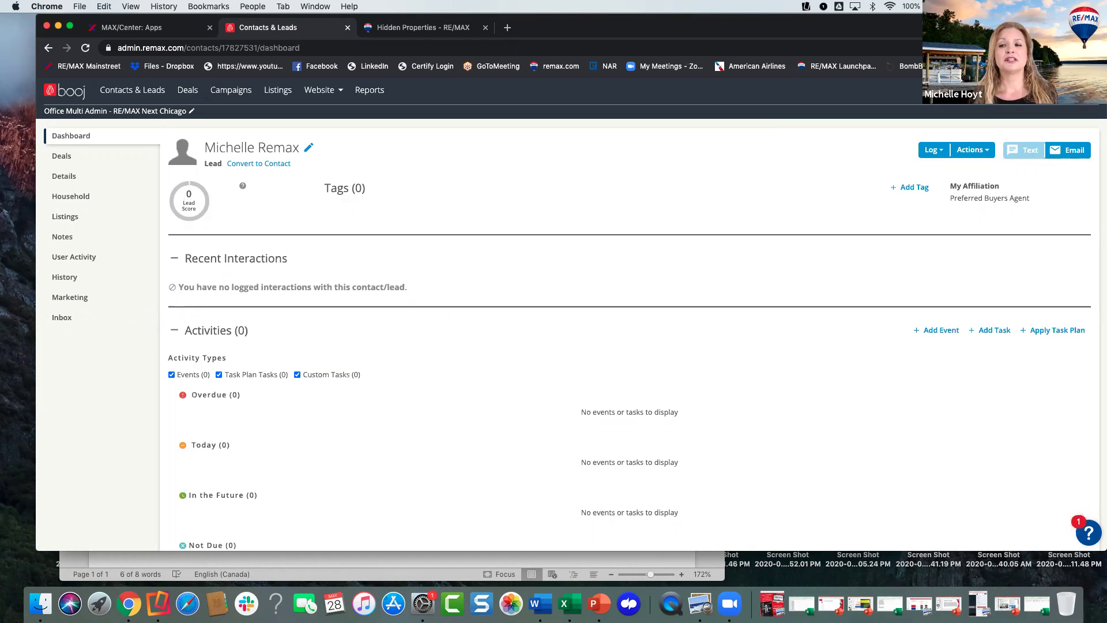
left_click(945, 91)
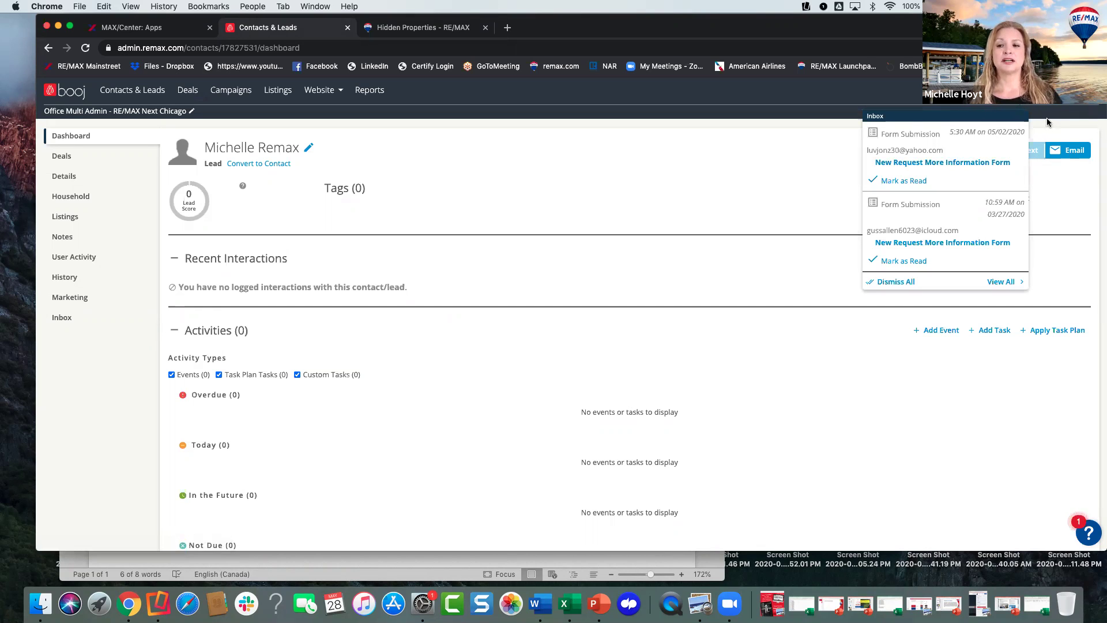
left_click(1040, 90)
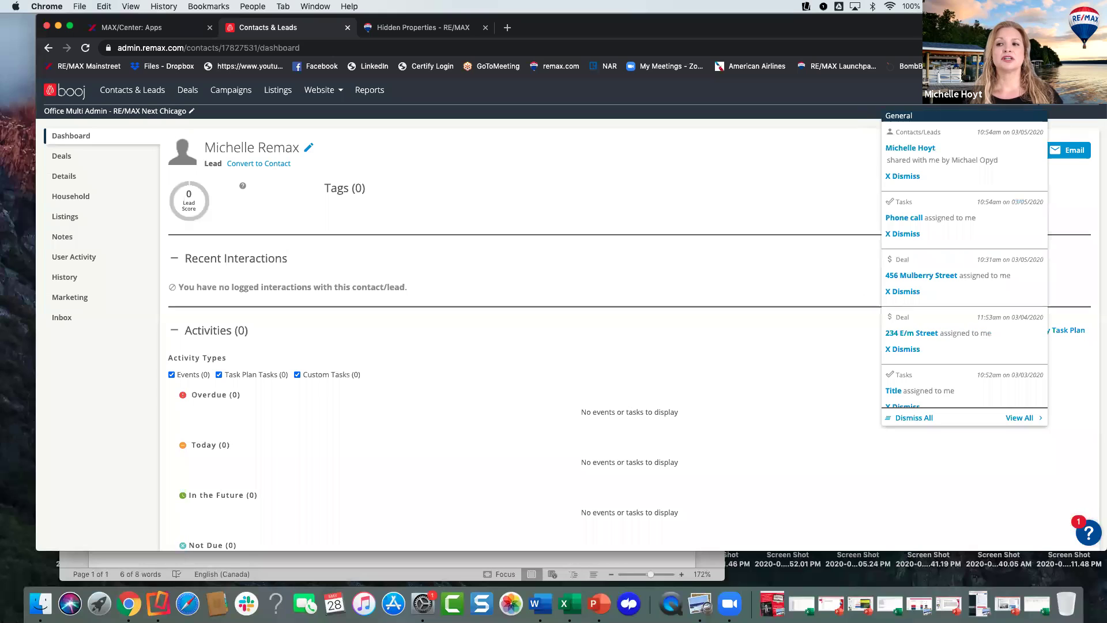
left_click(837, 186)
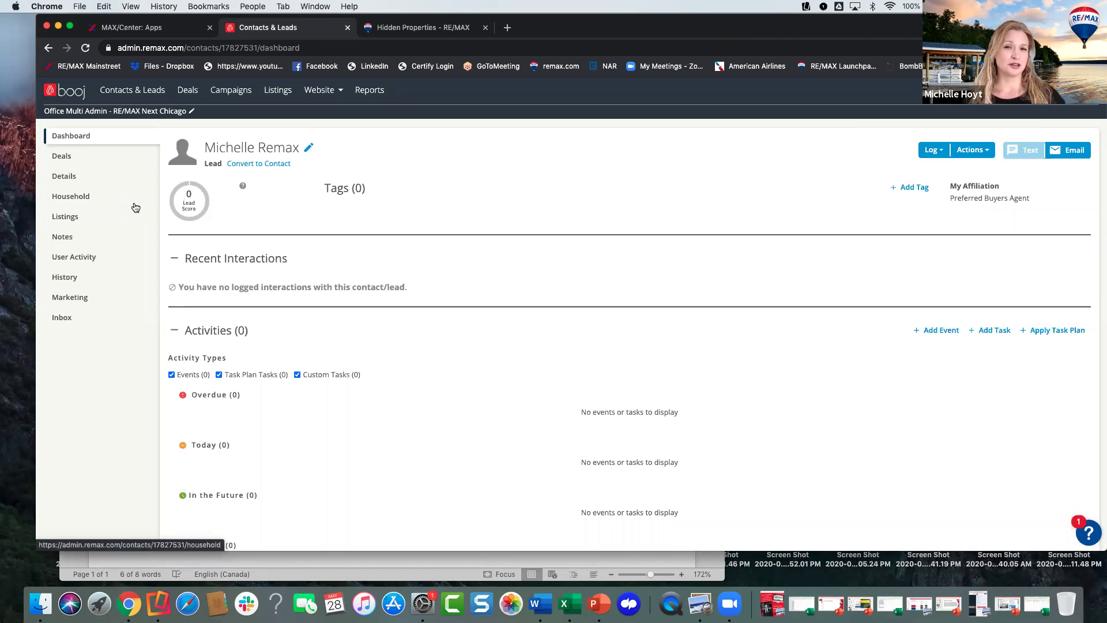
- Open the lead's User Activity, with last log-in 5/28/2020, and select Favorite Properties
left_click(68, 259)
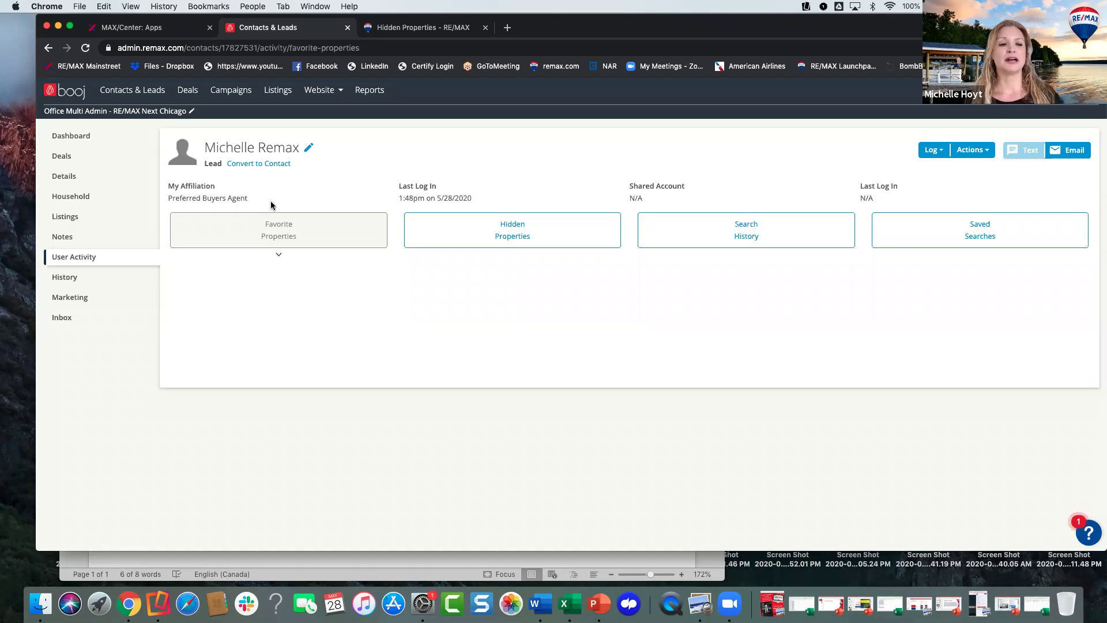
left_click(241, 228)
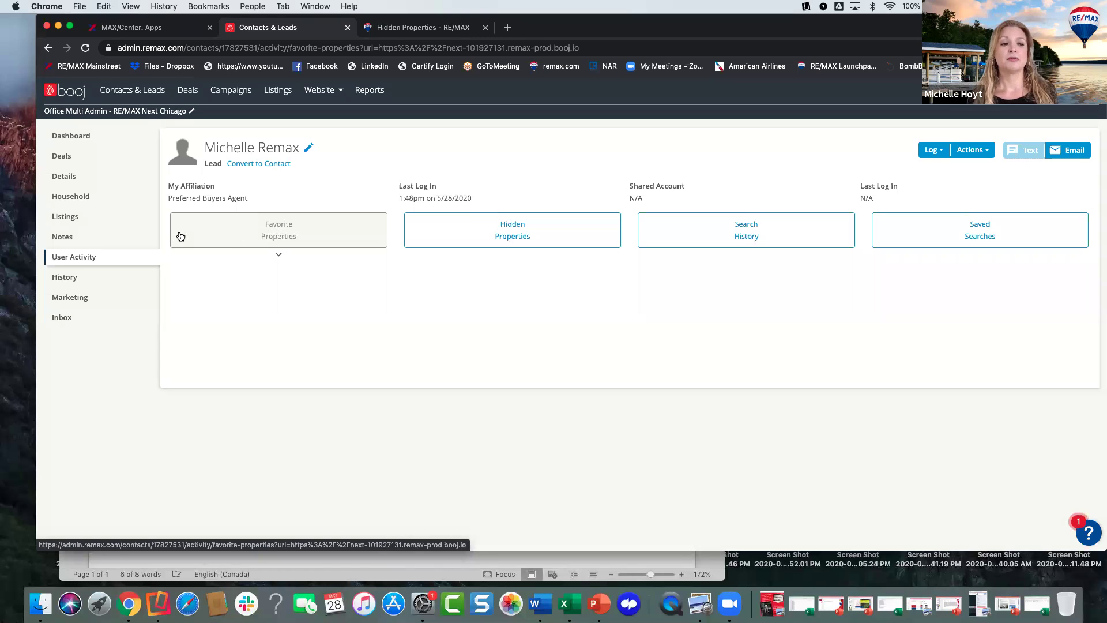
left_click(65, 319)
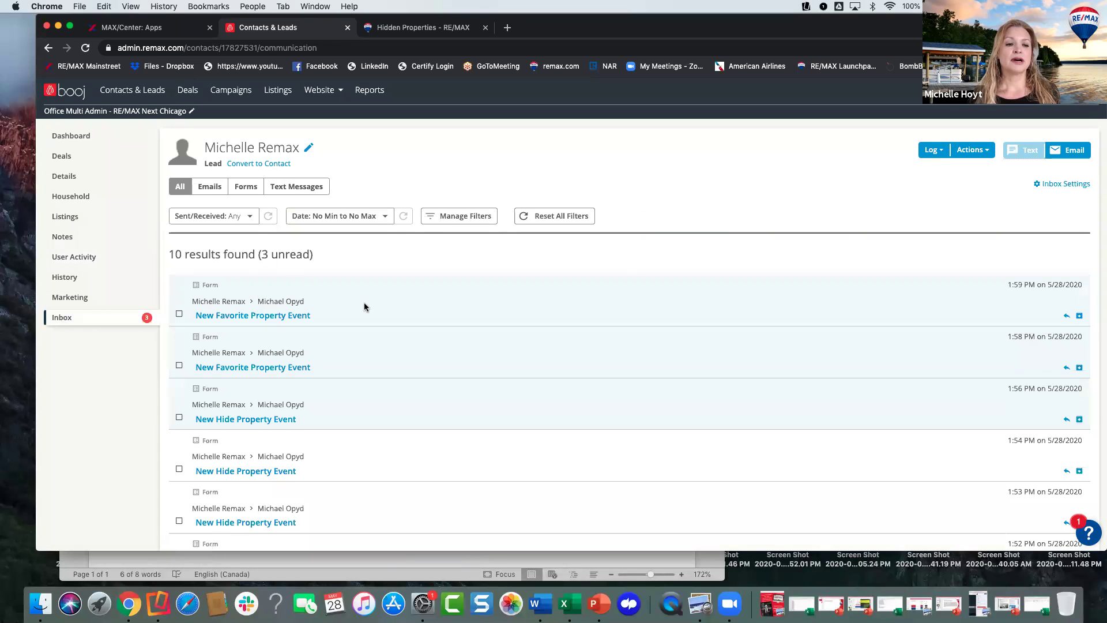
scroll(364, 306, "down", 1)
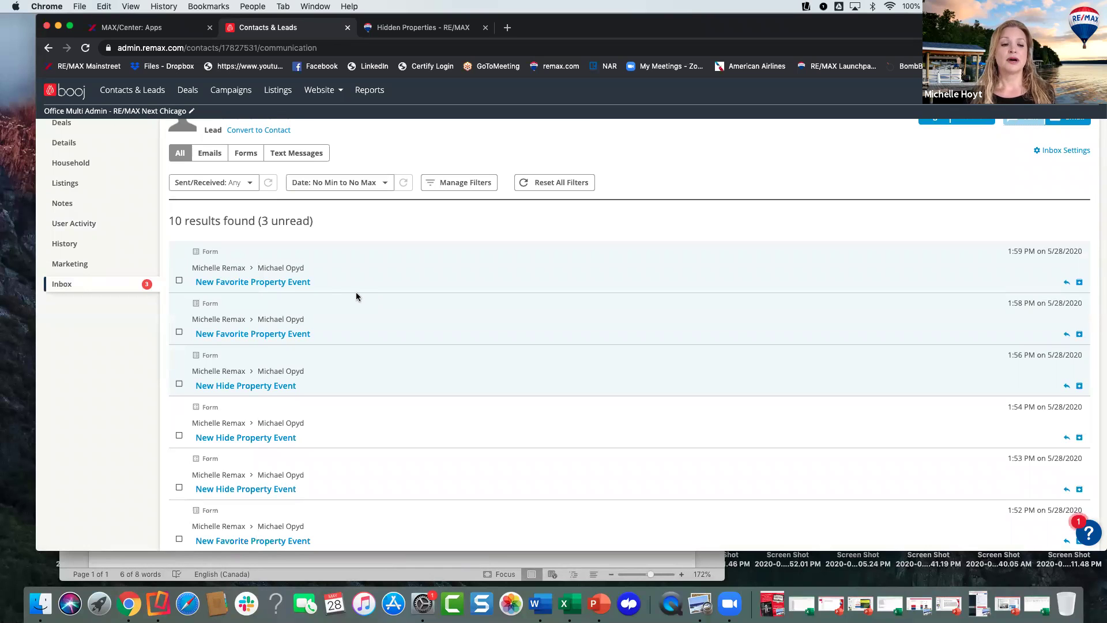
left_click(259, 282)
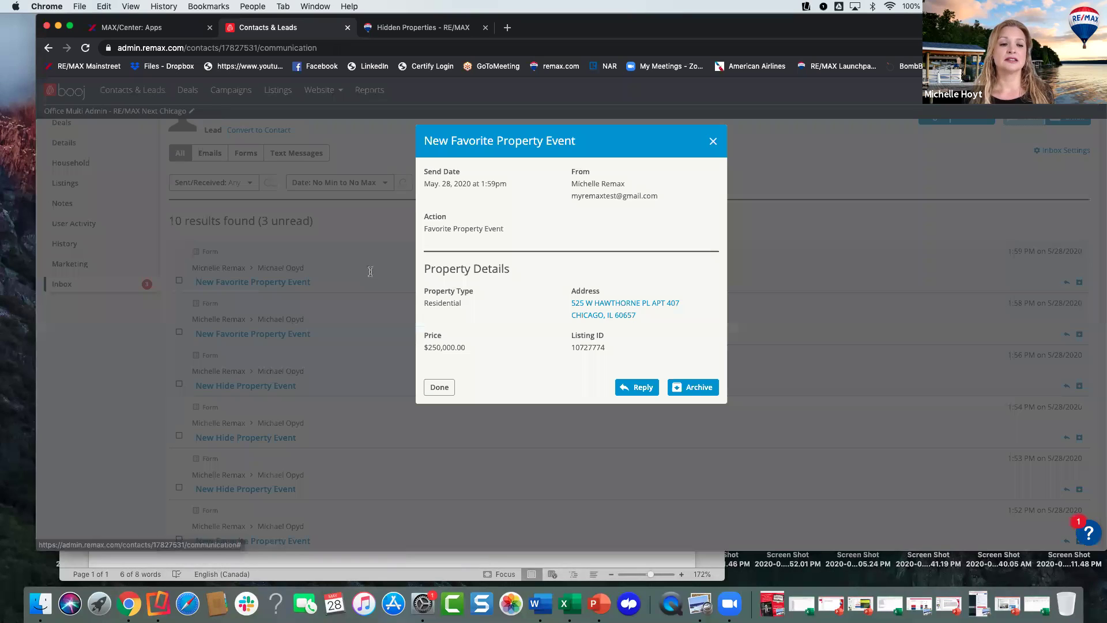
left_click(617, 304)
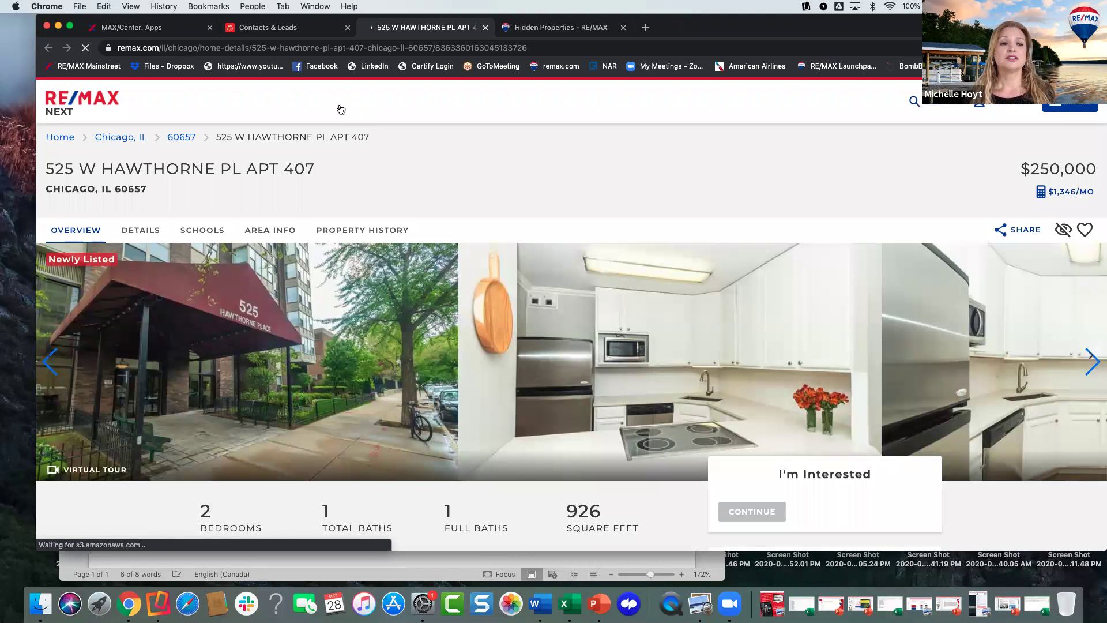
left_click(304, 29)
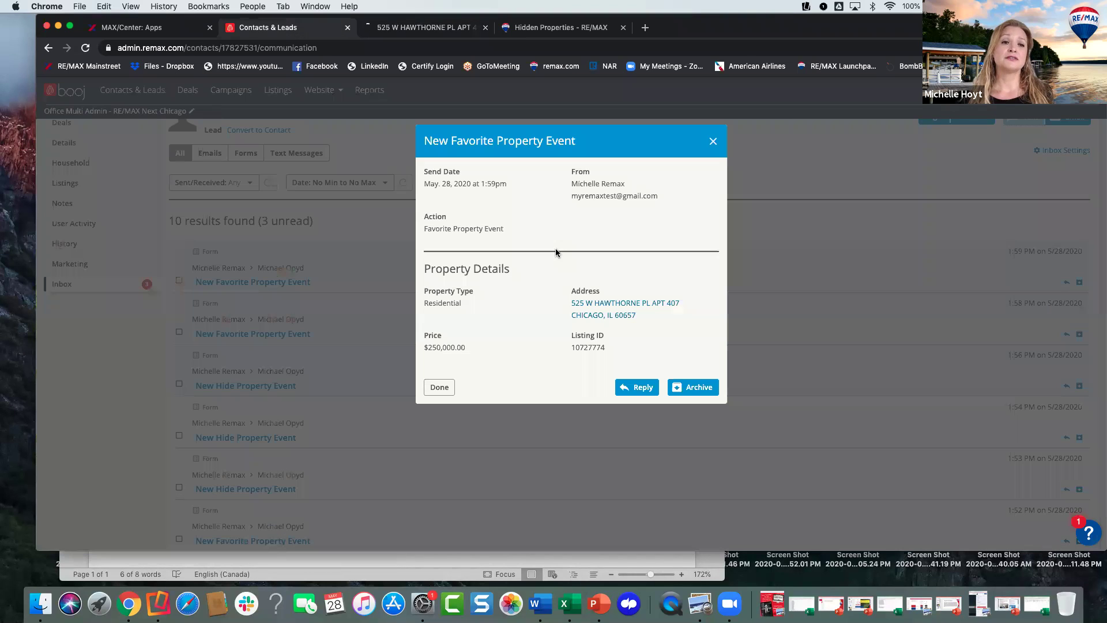
left_click(713, 143)
- Inspect the 1:53 PM hide property event's details, then close it
scroll(320, 242, "up", 1)
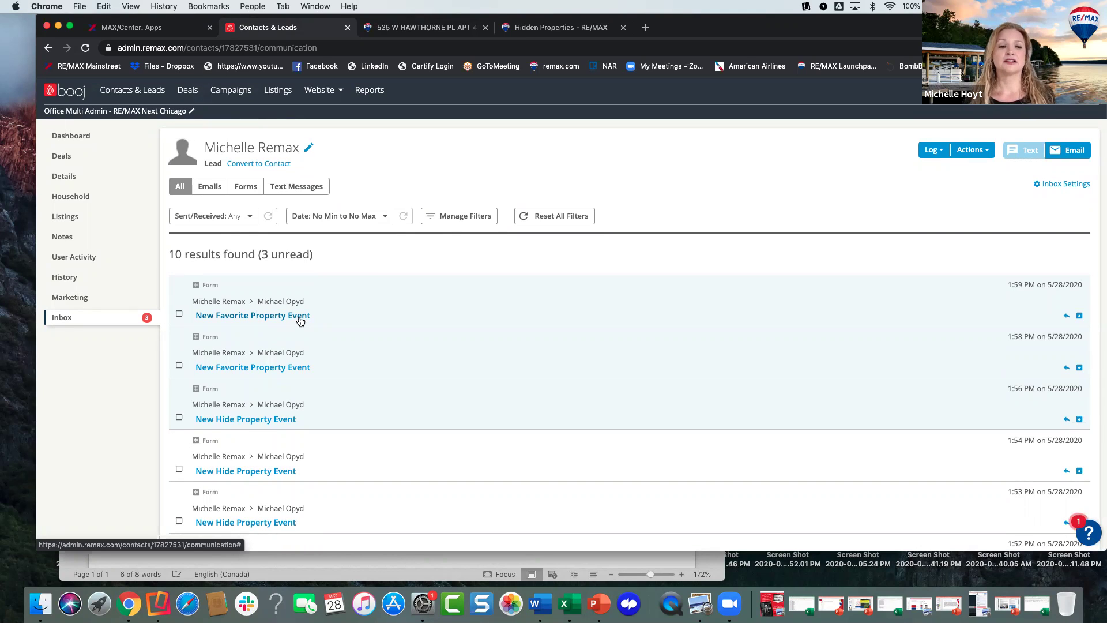
scroll(300, 321, "down", 2)
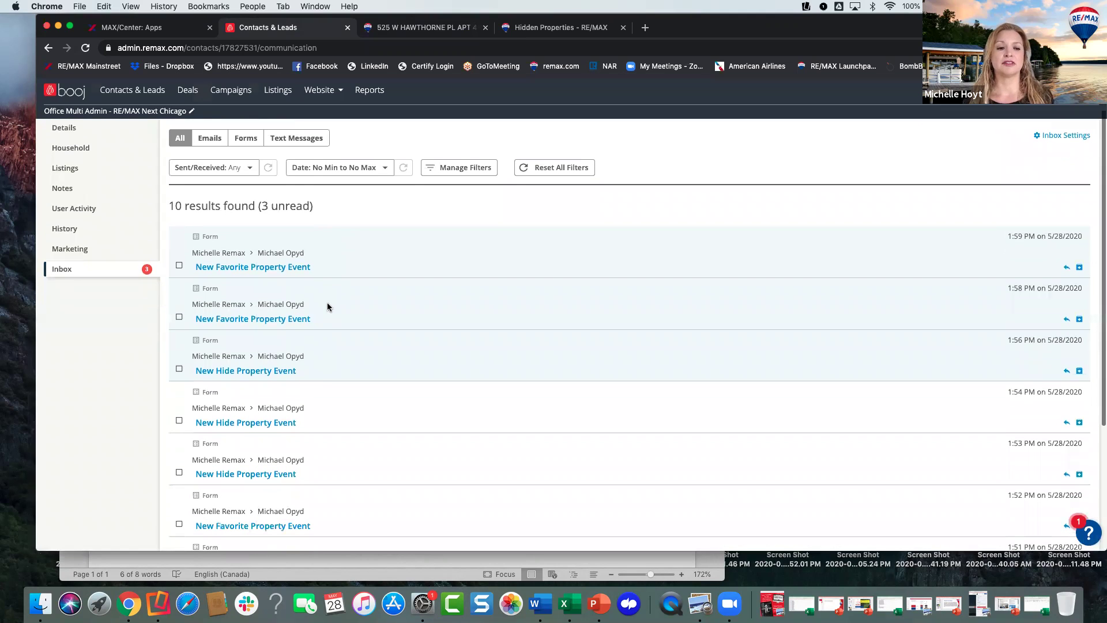
scroll(327, 307, "down", 3)
scroll(327, 306, "up", 5)
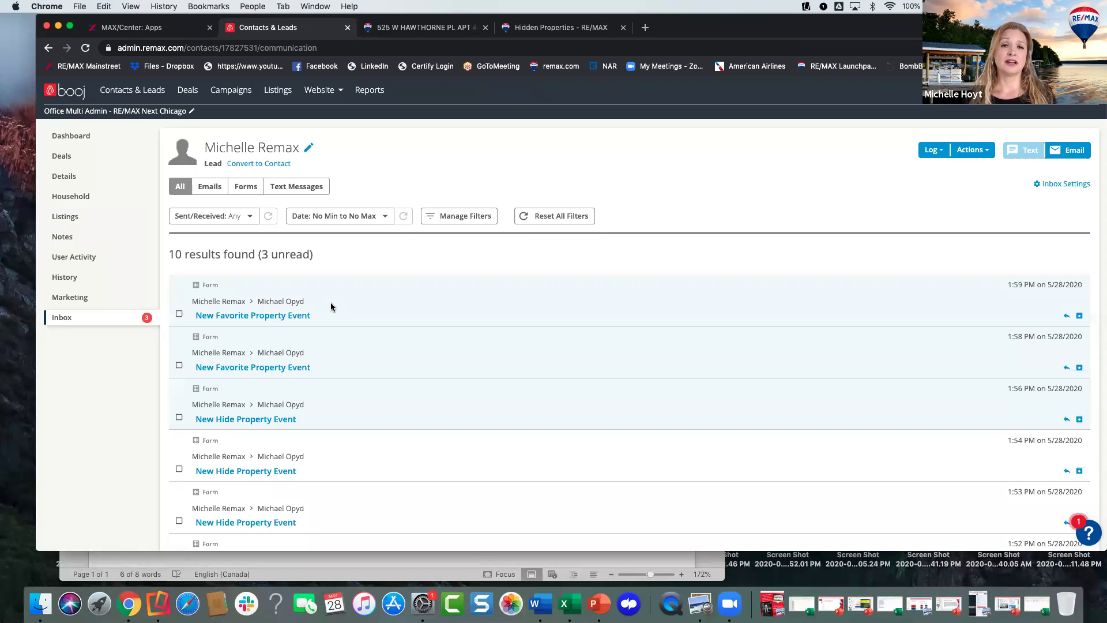
scroll(330, 311, "down", 3)
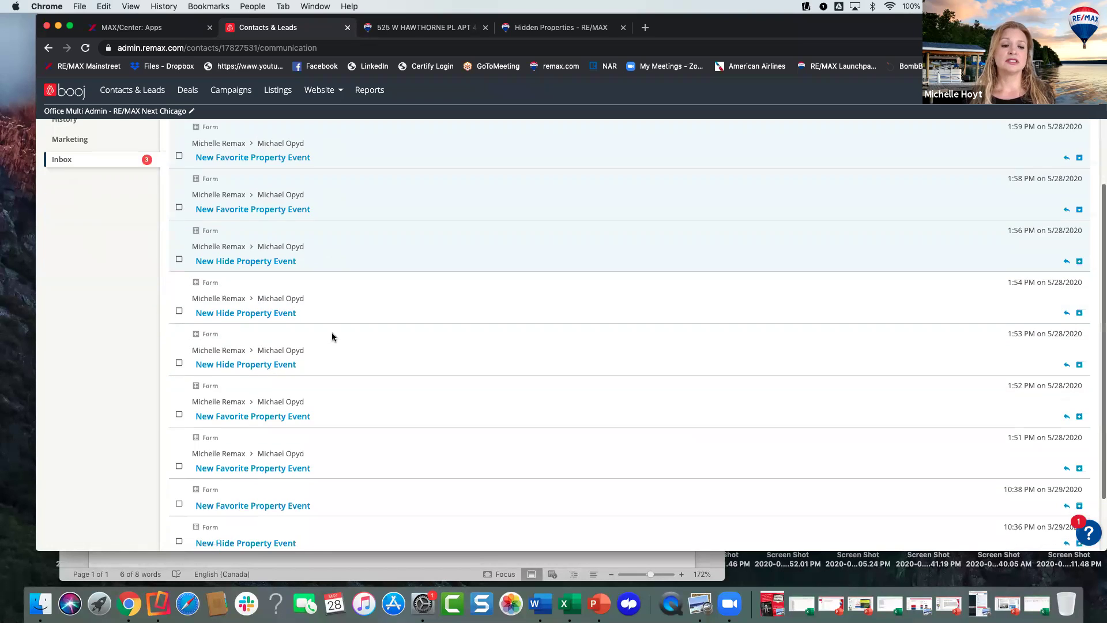
left_click(264, 364)
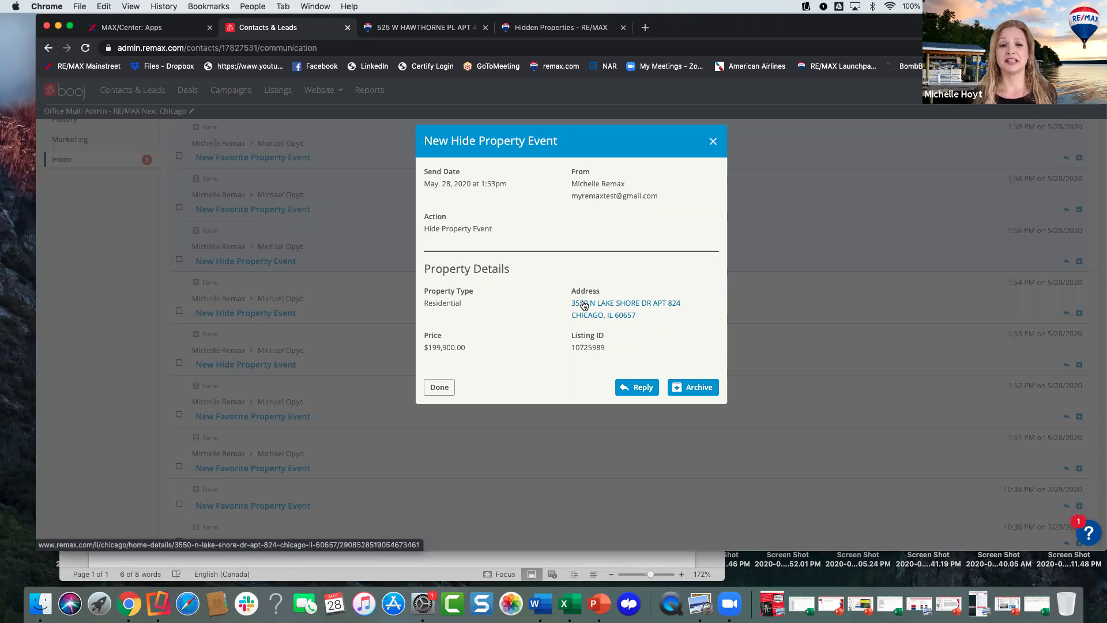
left_click(713, 143)
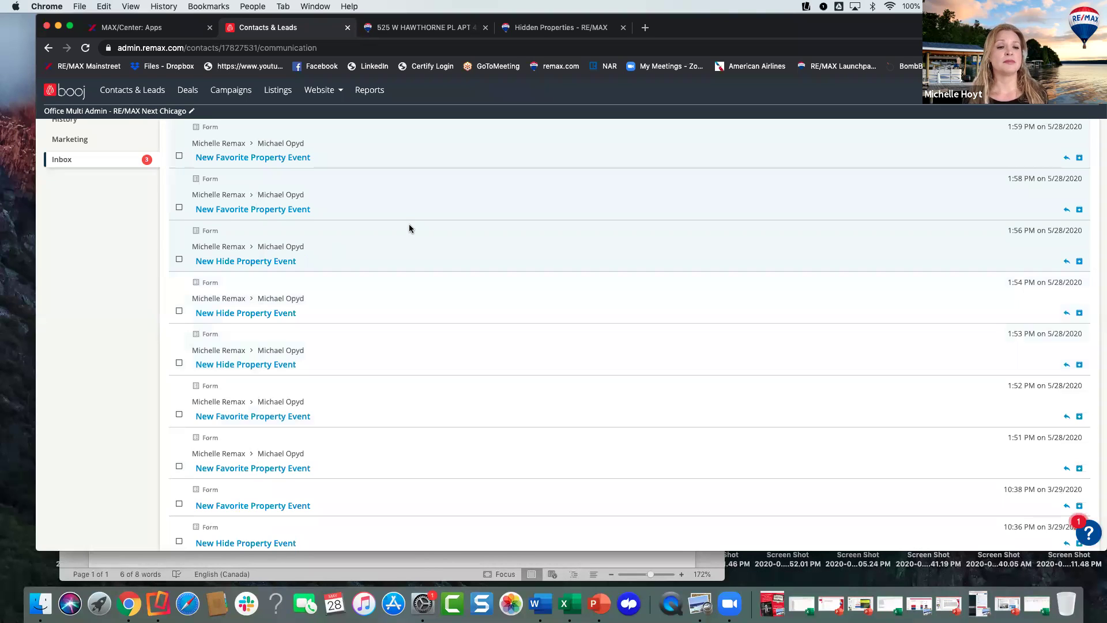
scroll(409, 228, "up", 5)
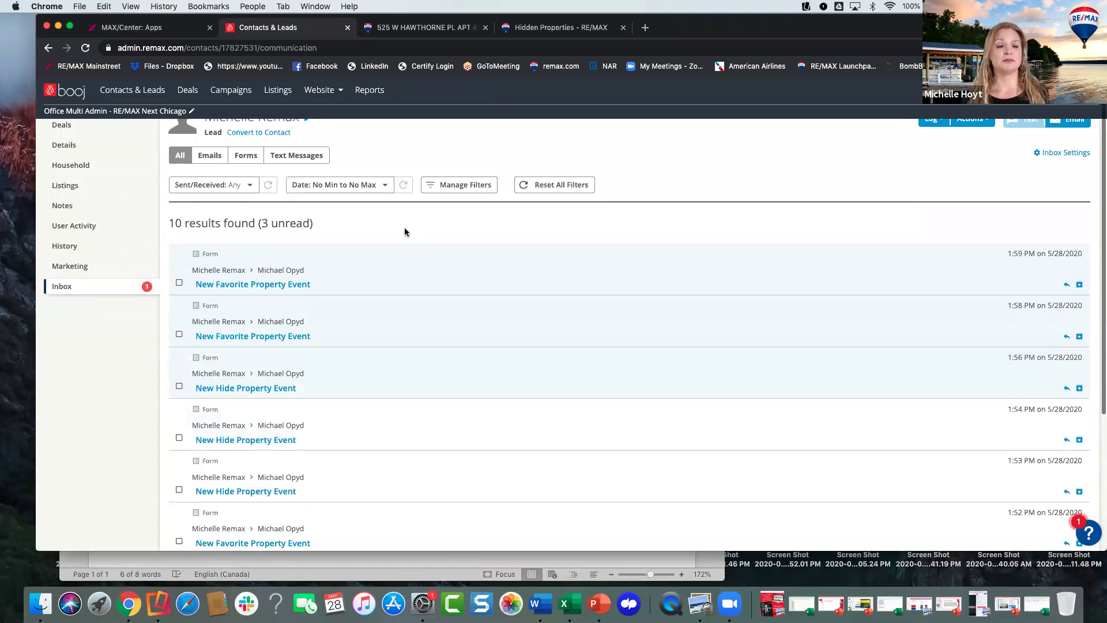
- Select the three newest inbox messages, two favorite events and one hide event, as read
scroll(405, 231, "up", 1)
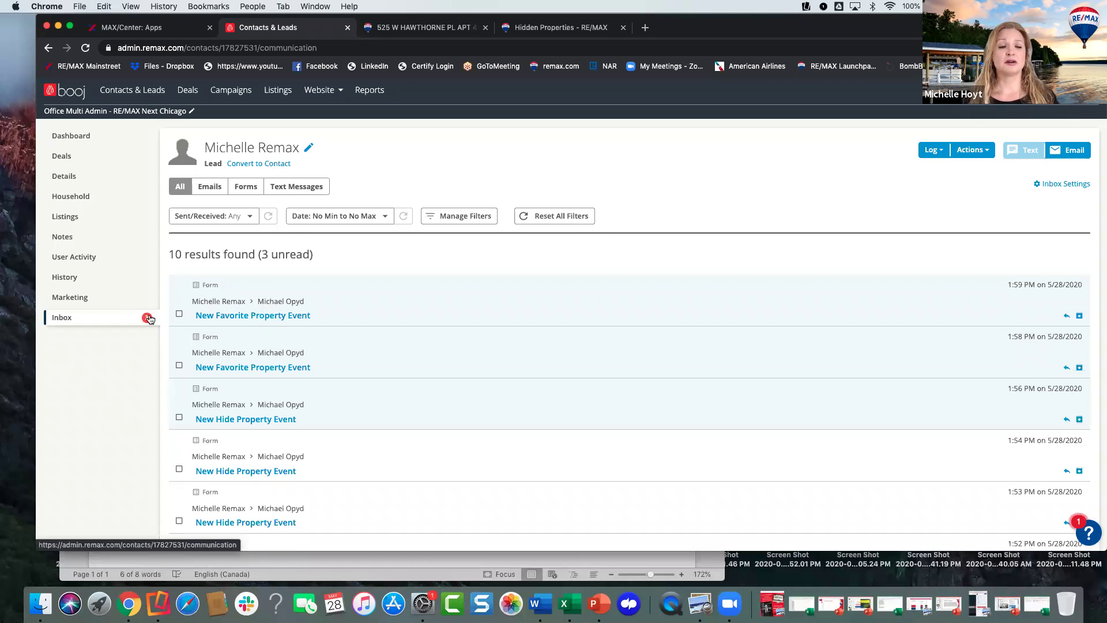
scroll(230, 323, "down", 1)
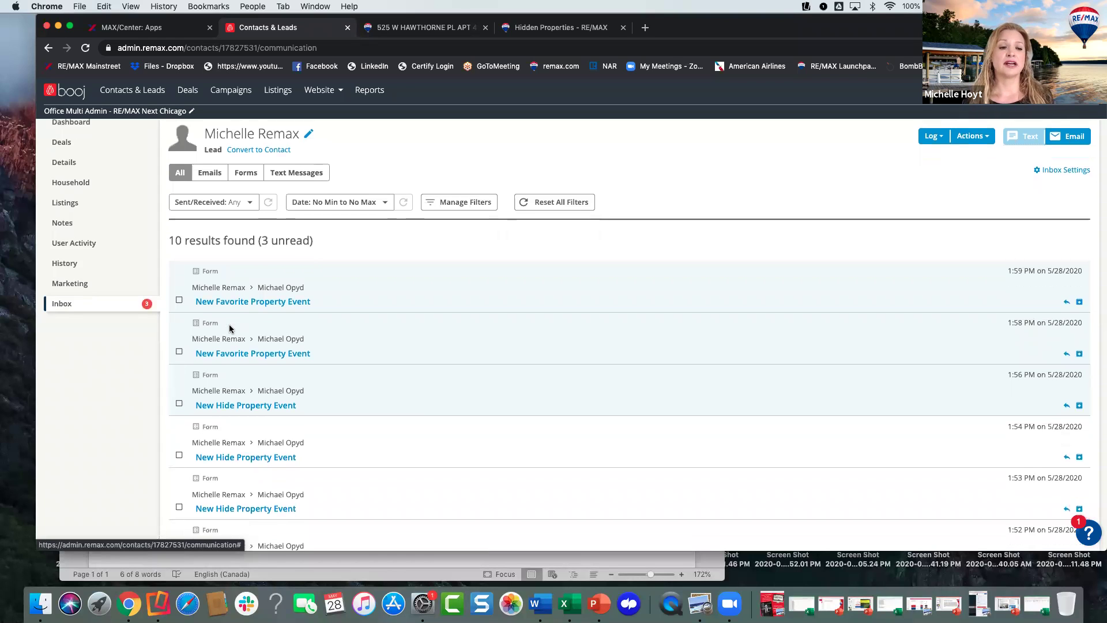
left_click(179, 297)
left_click(179, 348)
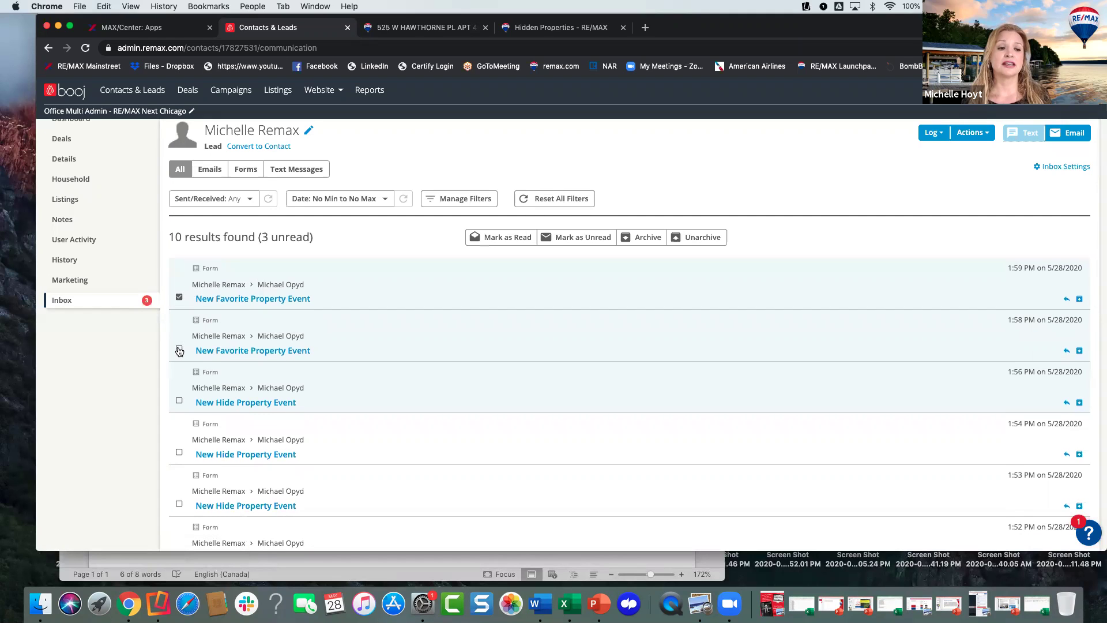
left_click(179, 401)
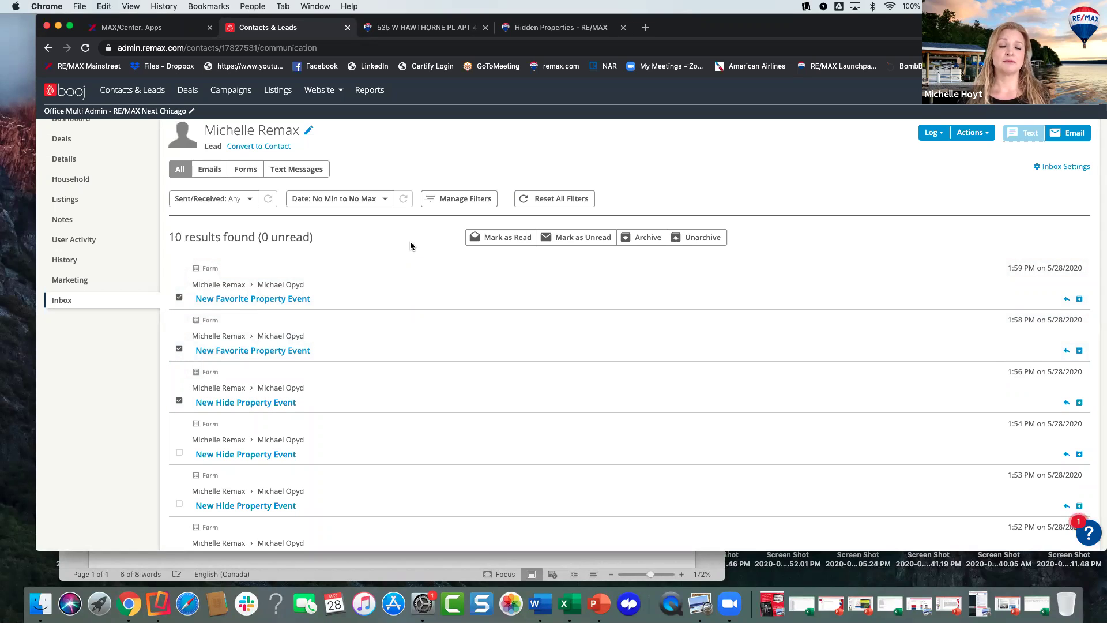
scroll(404, 245, "up", 1)
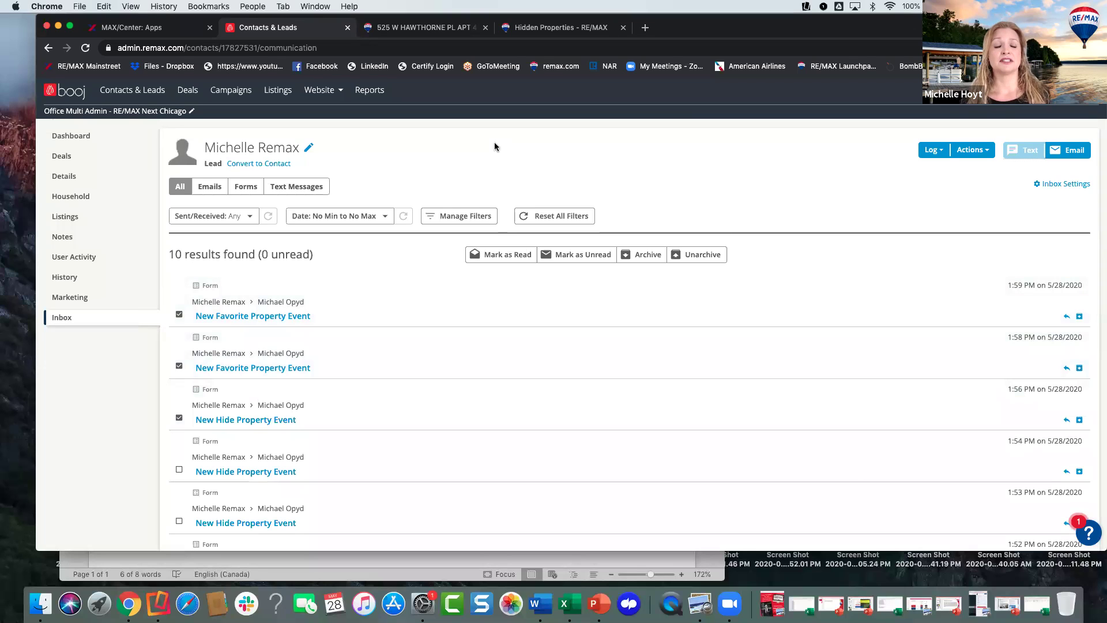
- Show the lead's Hidden Properties: three listings from $149,900 to $252,000, hidden 05/28/2020
left_click(87, 261)
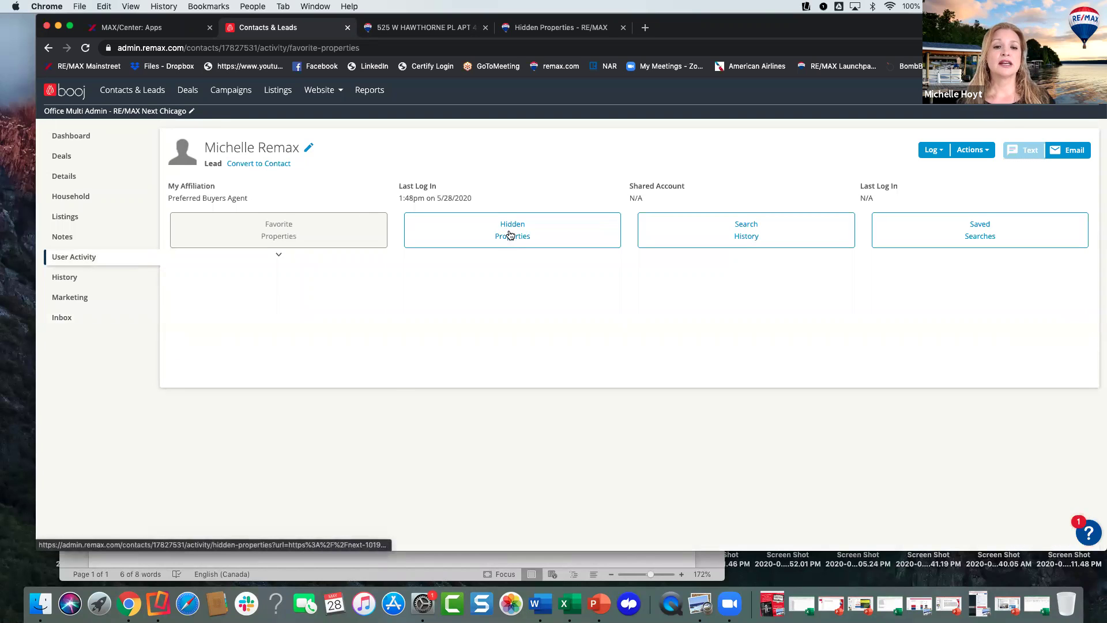
left_click(478, 231)
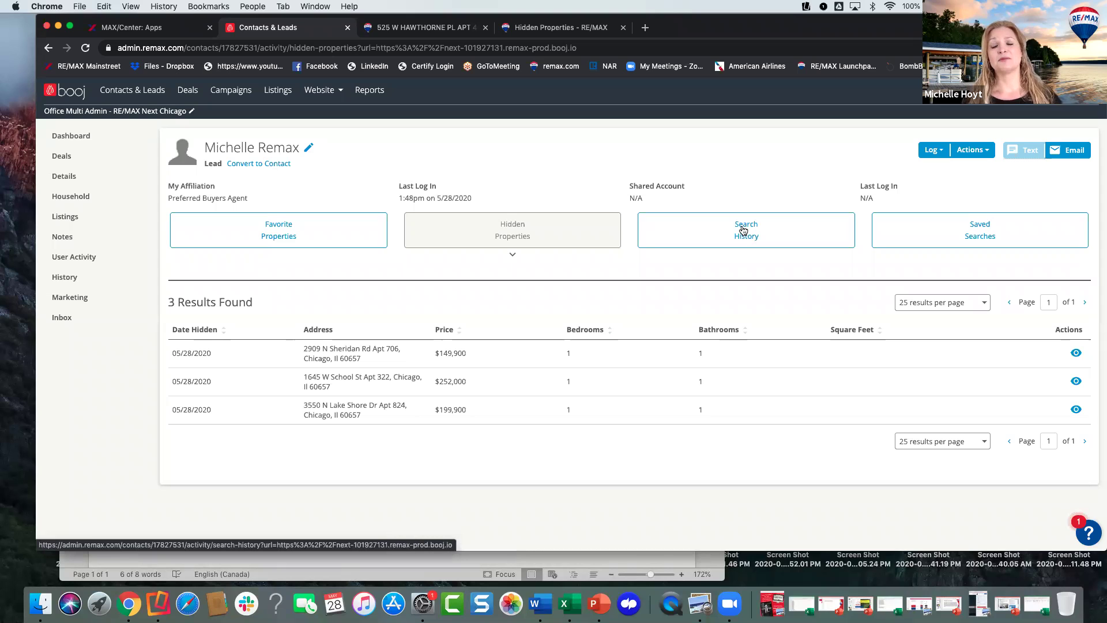
- Open Search History and scroll through the 20 searches for location 60657 on 05/28/2020
left_click(743, 230)
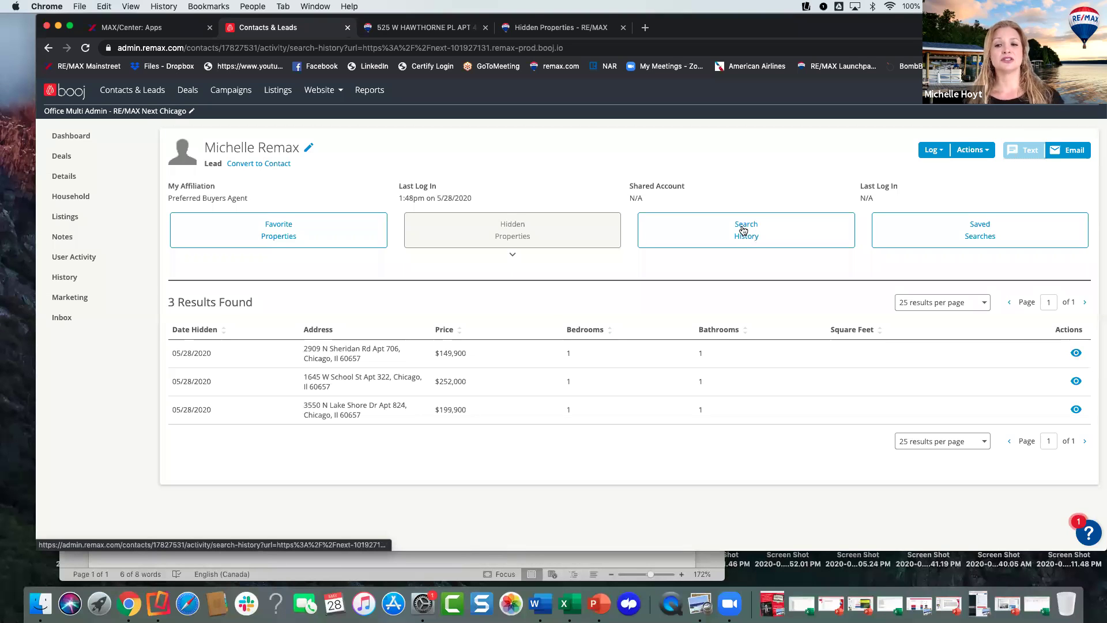
scroll(490, 337, "down", 3)
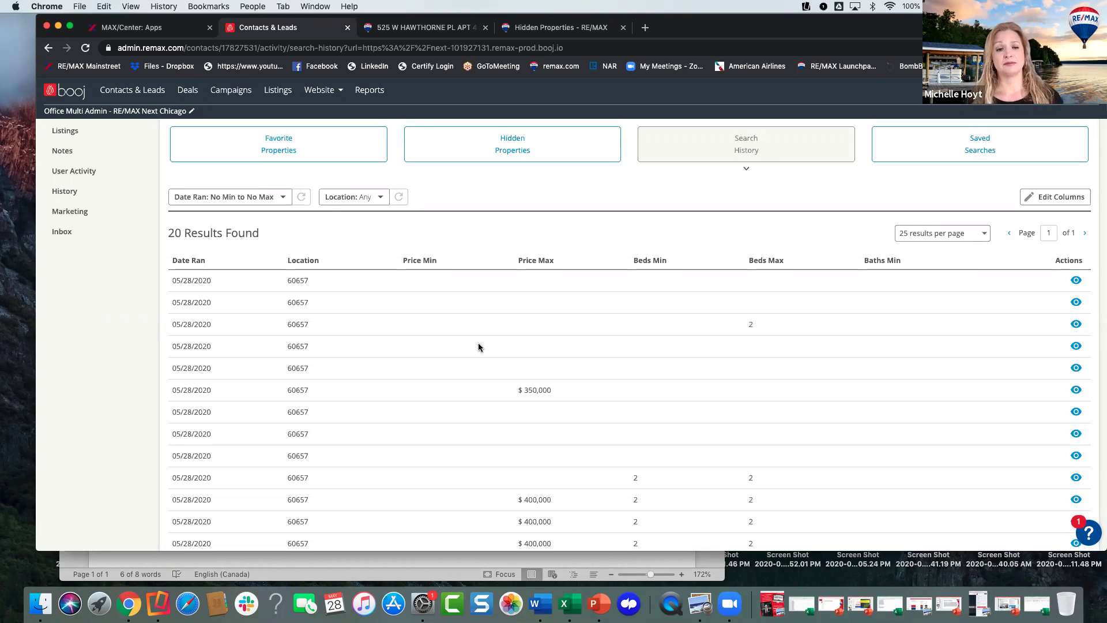
scroll(479, 347, "down", 2)
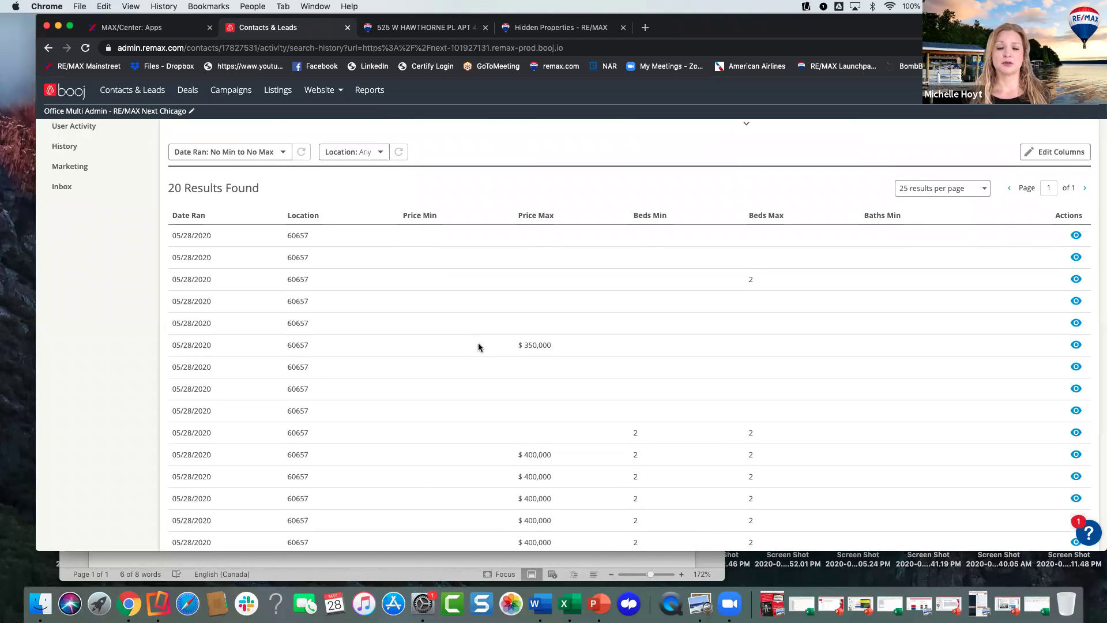
scroll(478, 347, "down", 1)
scroll(479, 347, "down", 8)
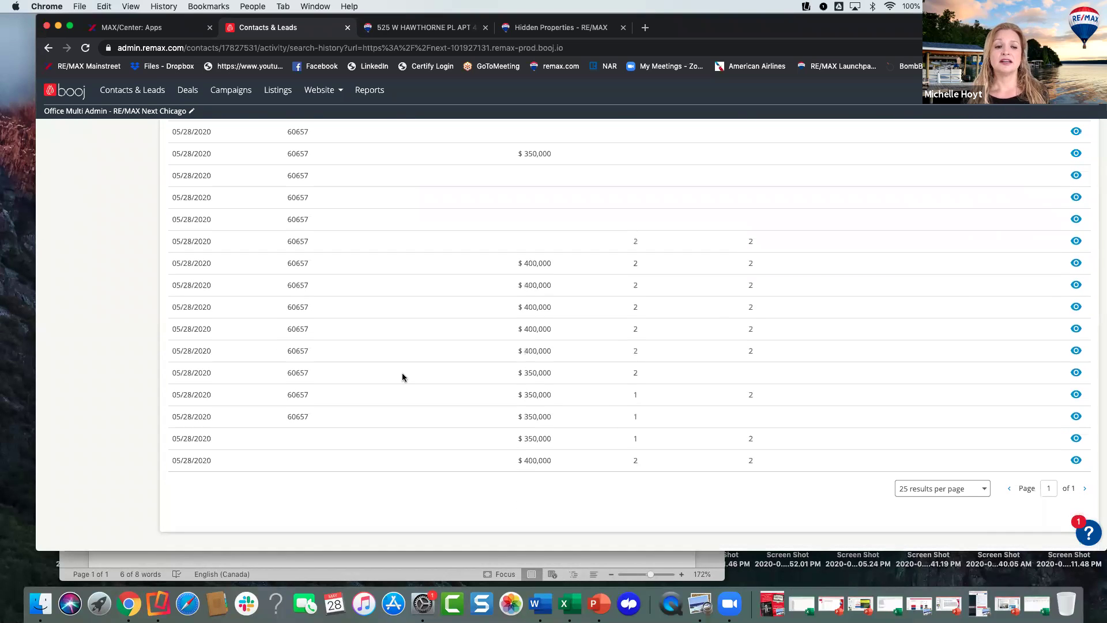
scroll(383, 365, "up", 2)
scroll(382, 361, "up", 5)
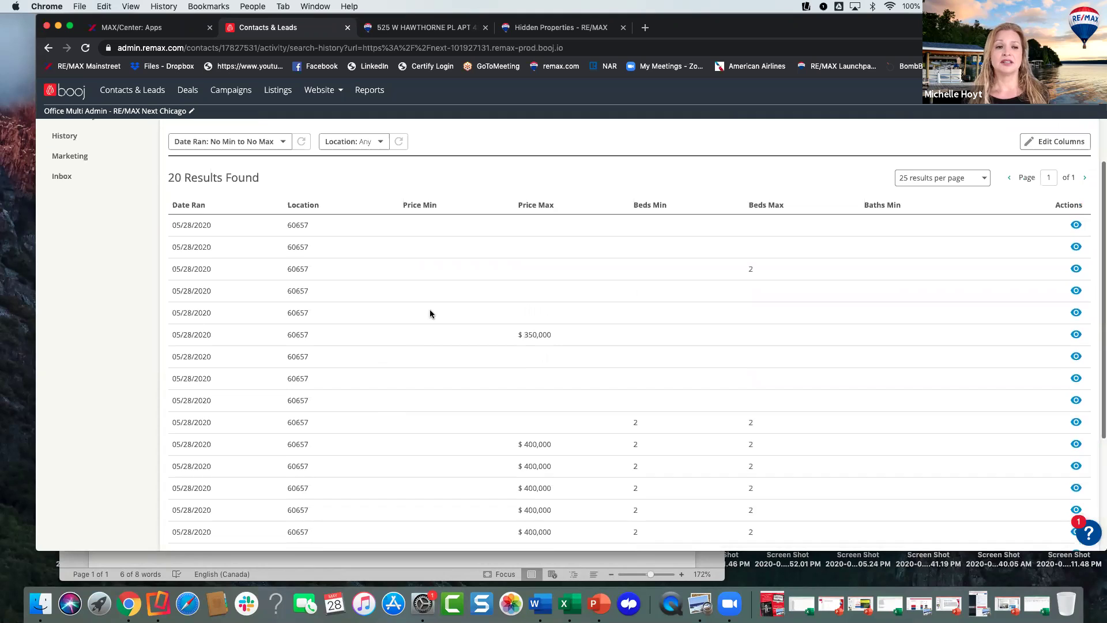
scroll(430, 309, "up", 2)
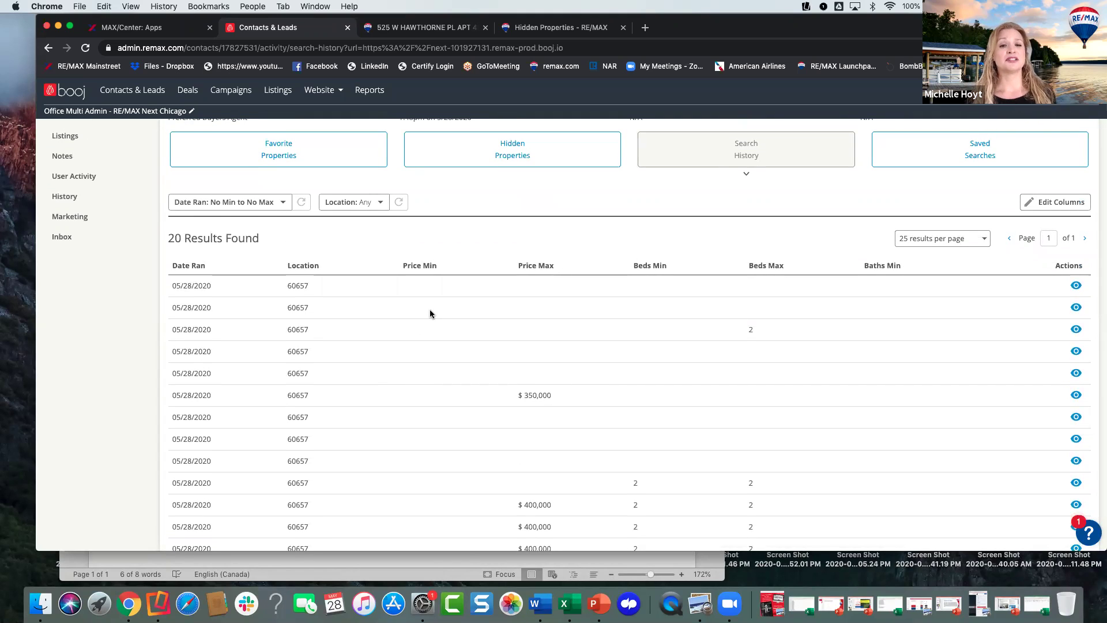
scroll(430, 309, "up", 2)
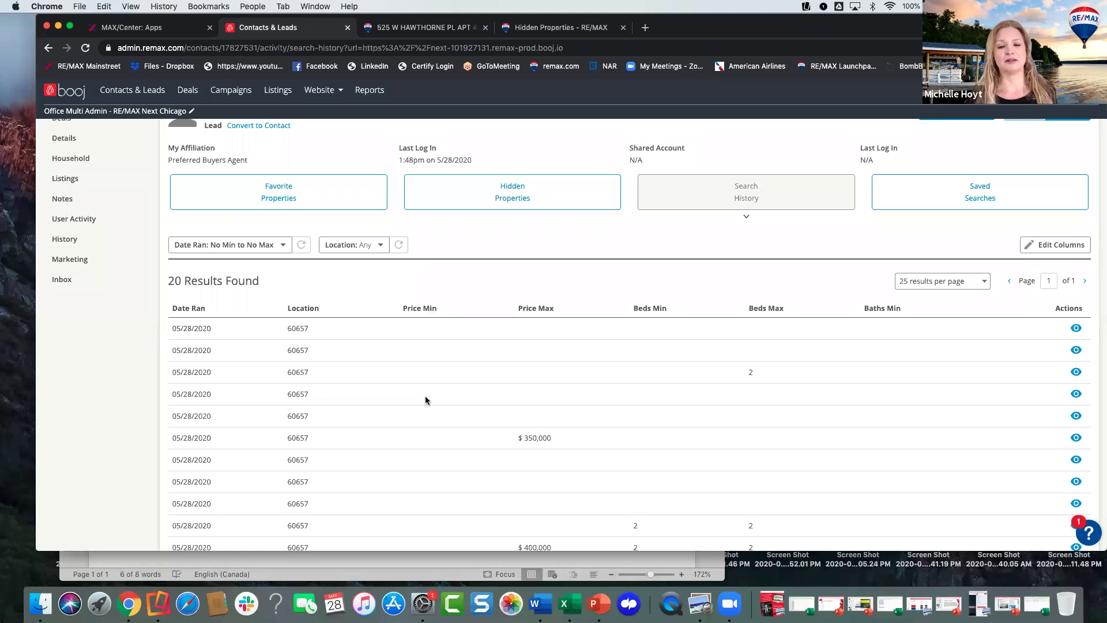
scroll(470, 401, "down", 1)
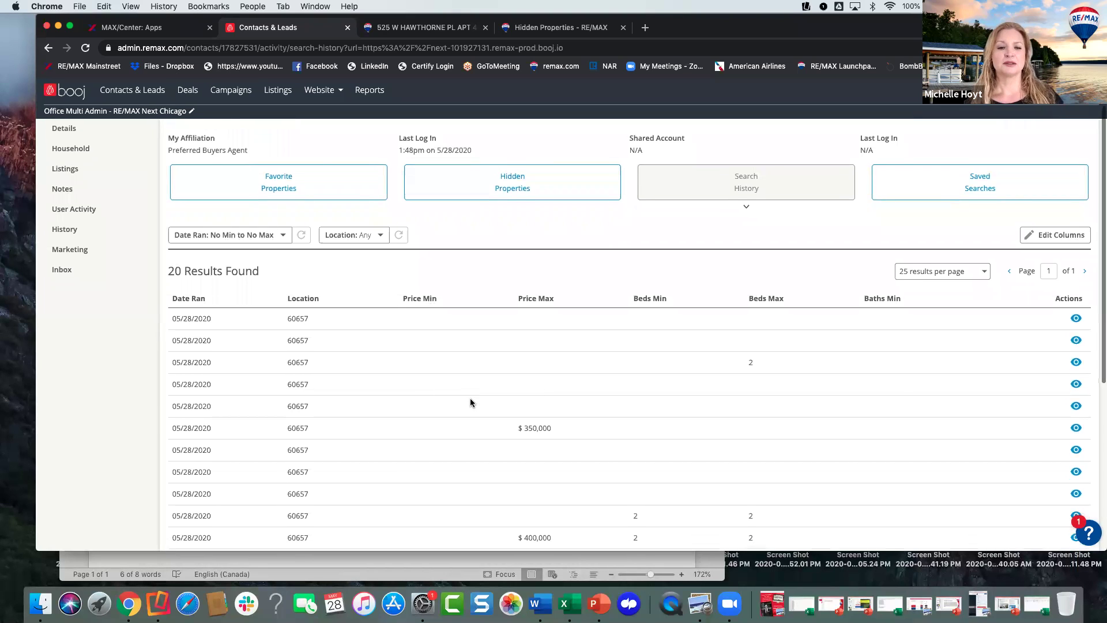
scroll(470, 402, "up", 1)
scroll(454, 386, "up", 2)
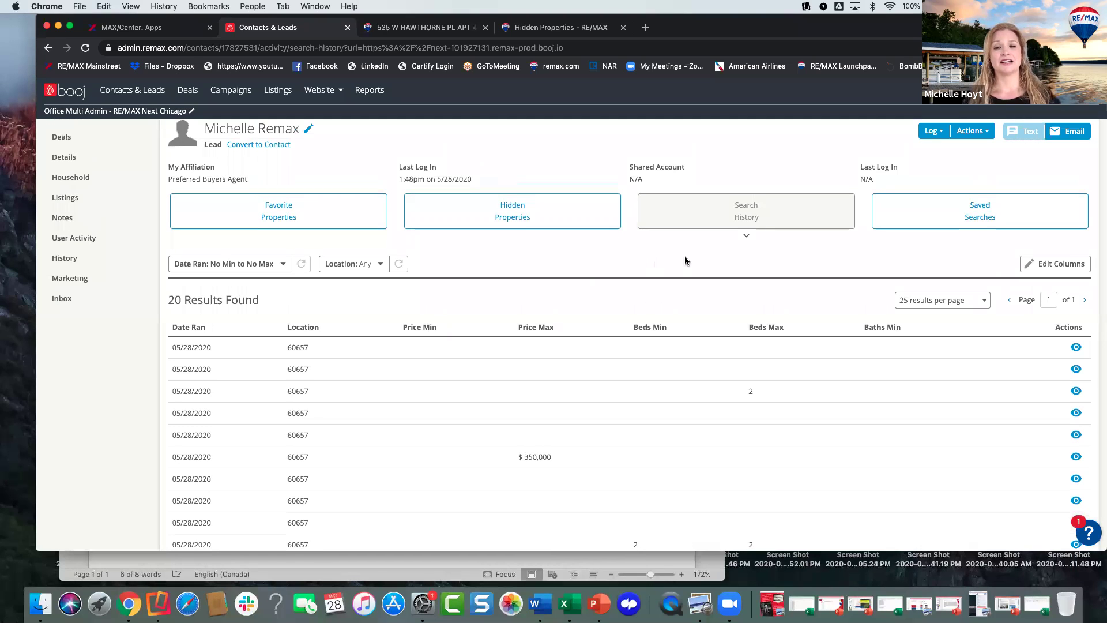
- Scroll up and down through the lead's three saved searches
left_click(947, 210)
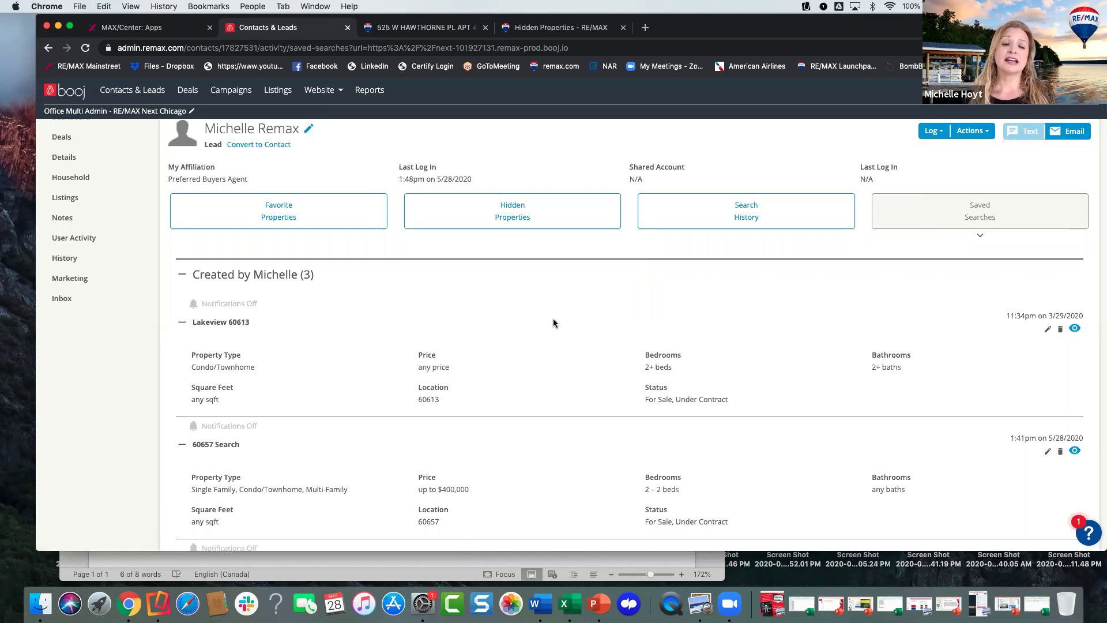
scroll(553, 323, "down", 2)
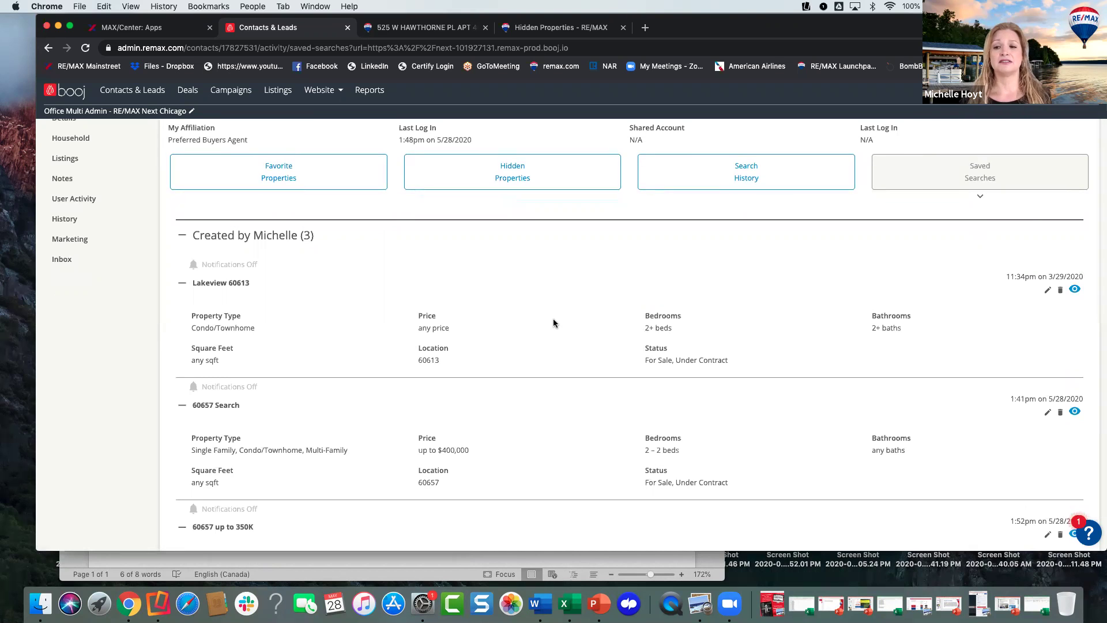
scroll(553, 323, "down", 4)
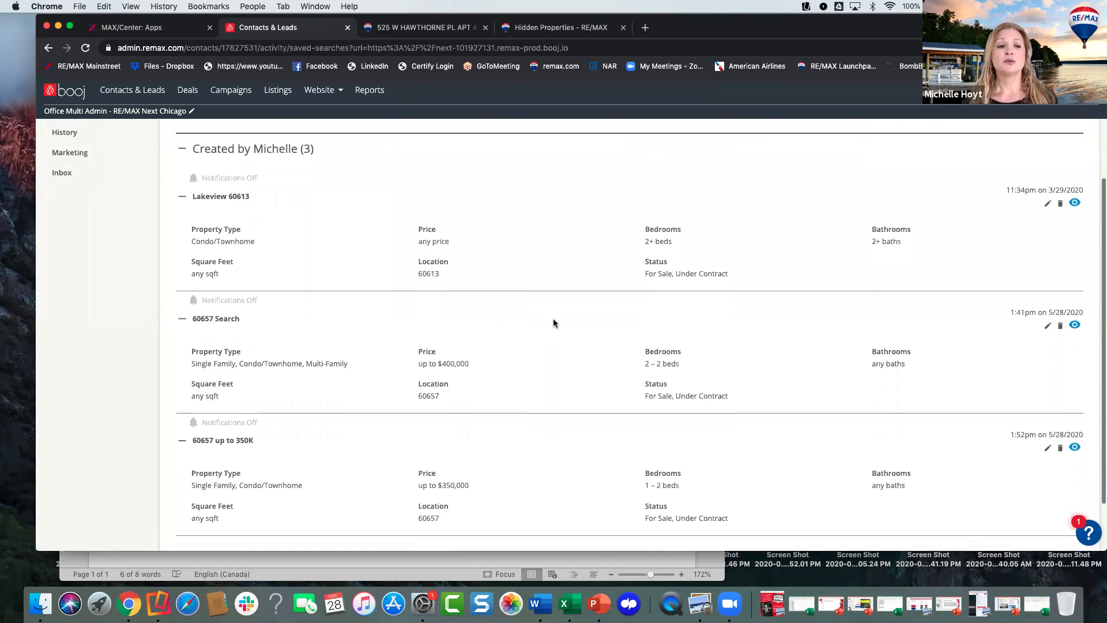
scroll(553, 323, "down", 1)
scroll(552, 323, "down", 2)
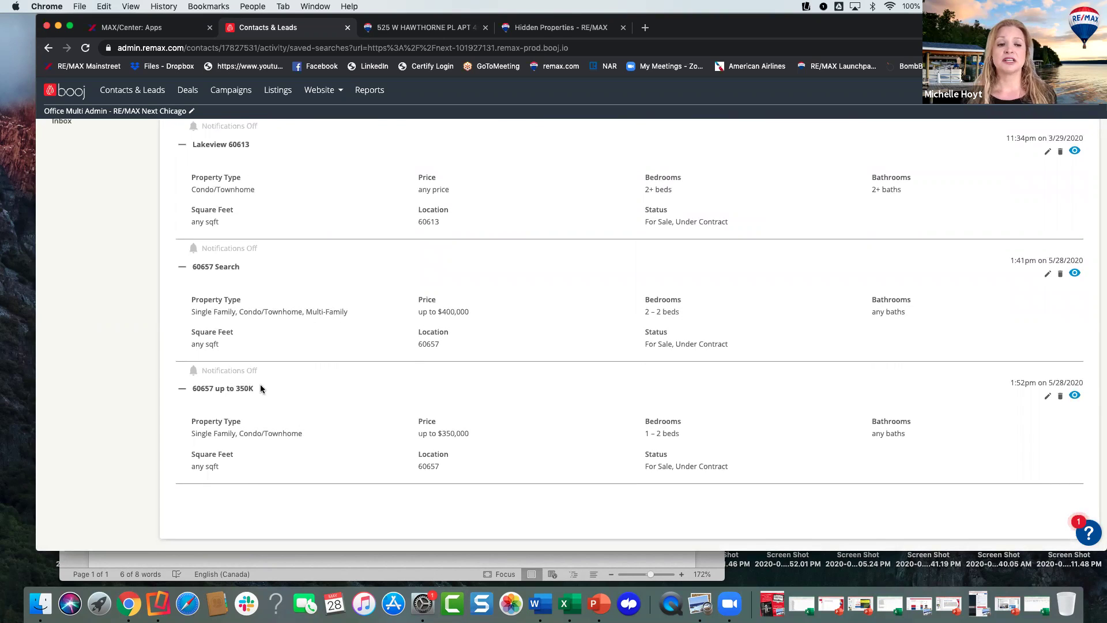
scroll(264, 390, "up", 2)
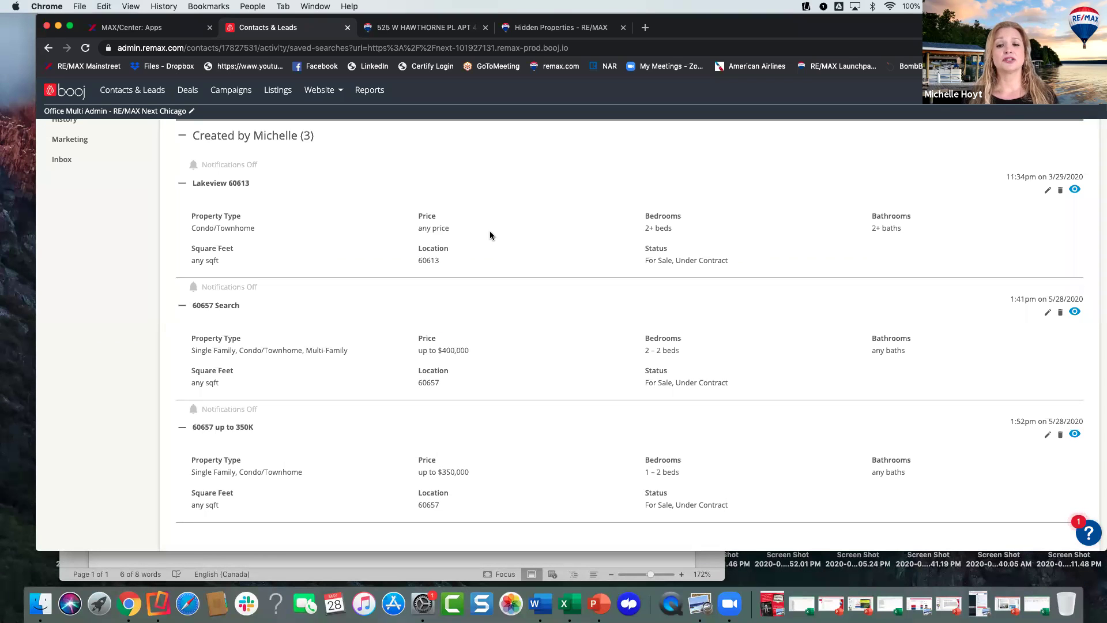
scroll(490, 235, "up", 1)
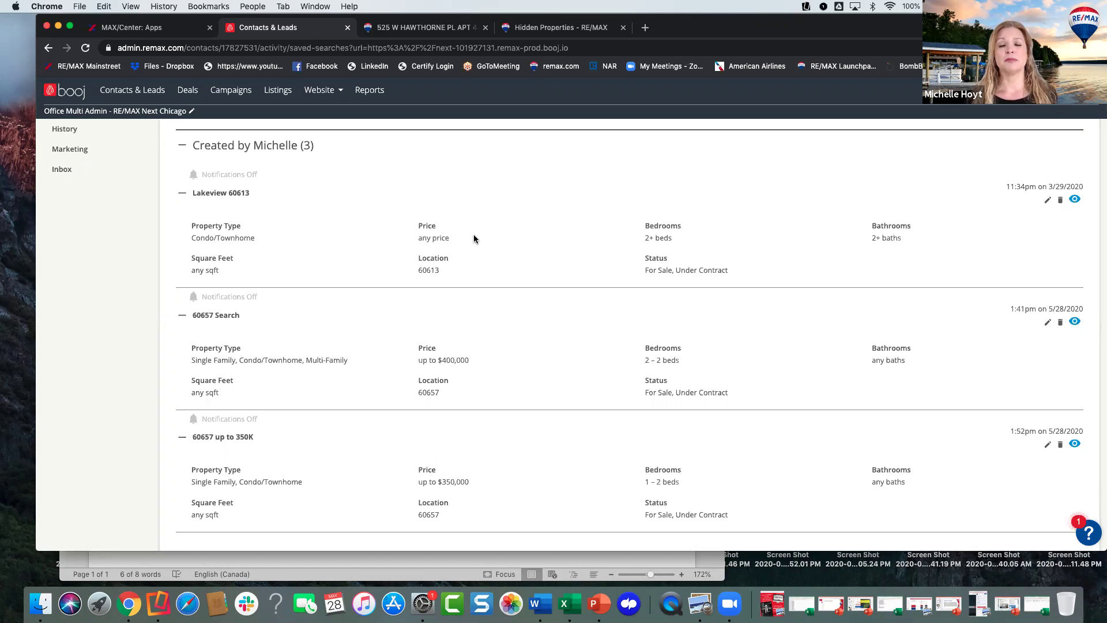
scroll(499, 231, "up", 2)
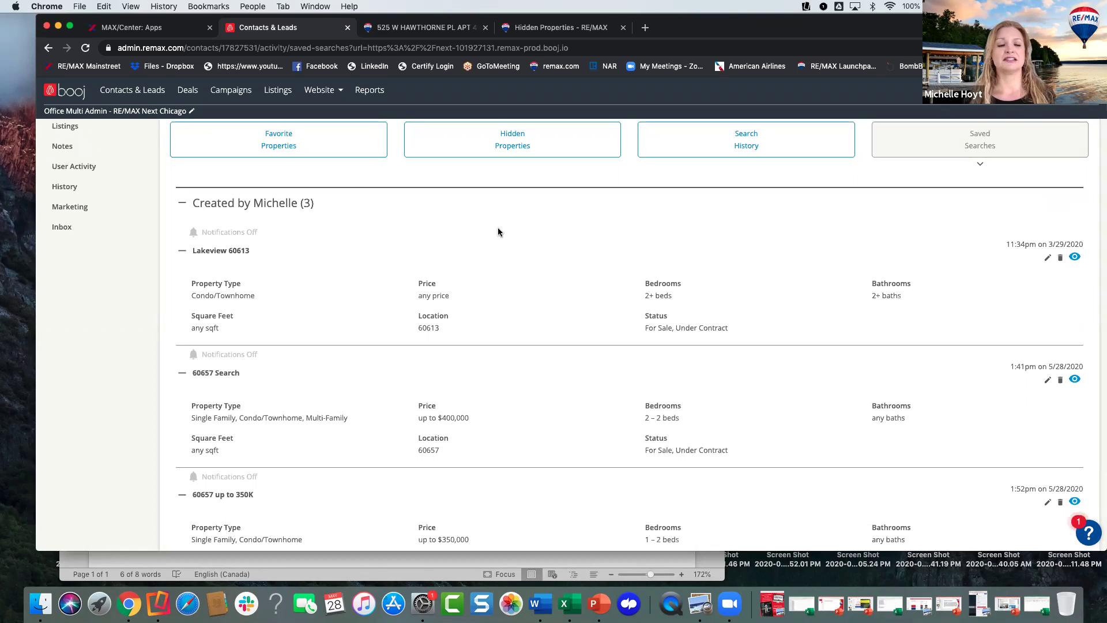
scroll(498, 231, "up", 2)
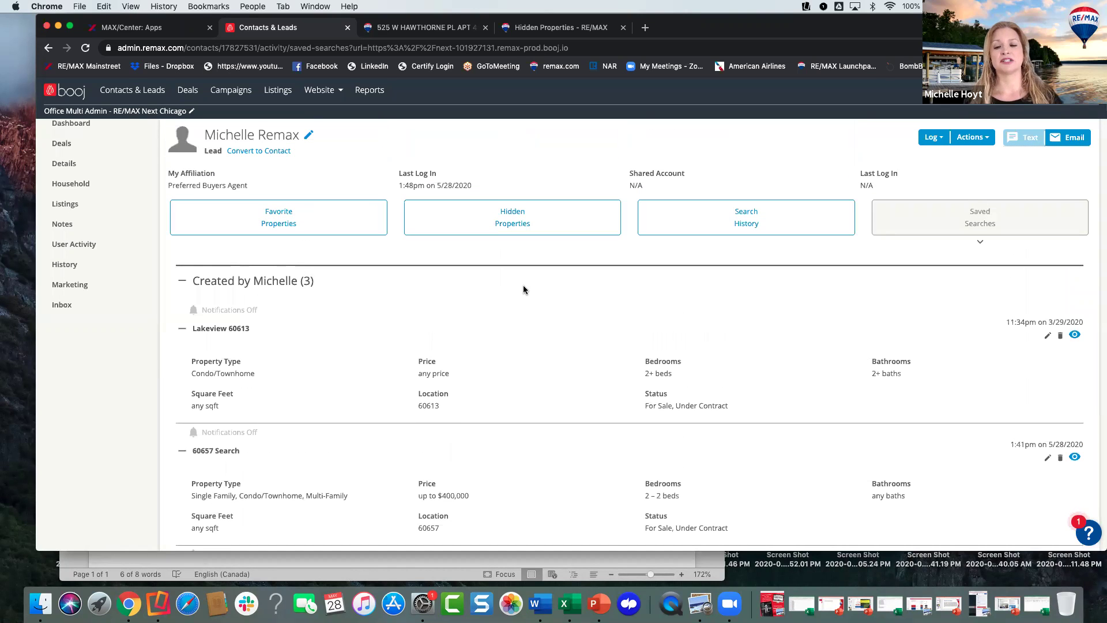
scroll(524, 285, "down", 1)
scroll(831, 287, "down", 1)
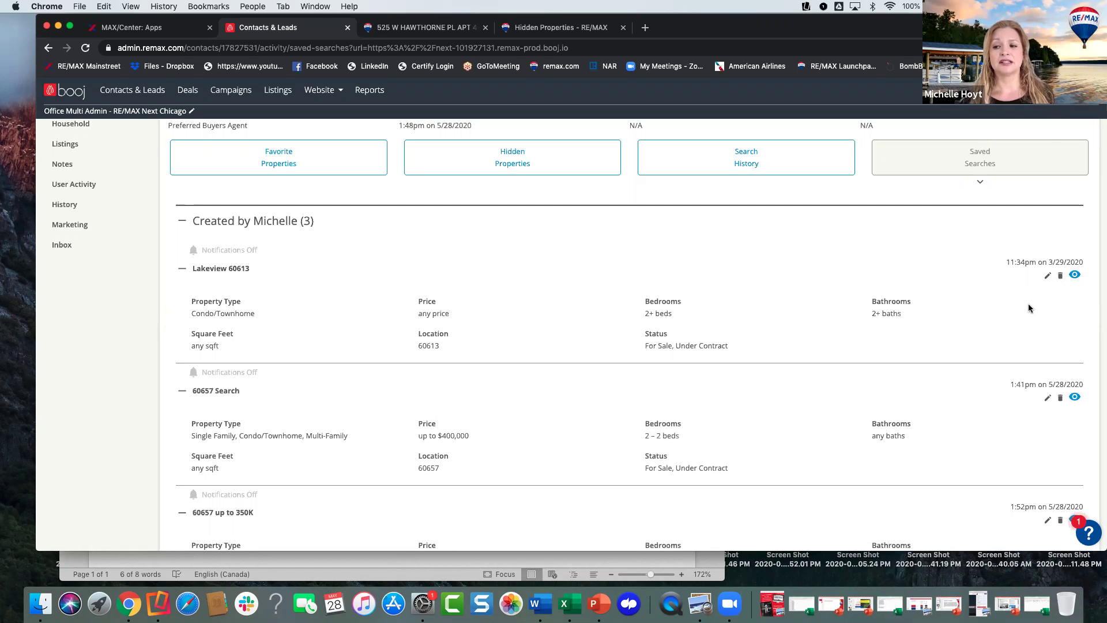
scroll(1025, 308, "down", 1)
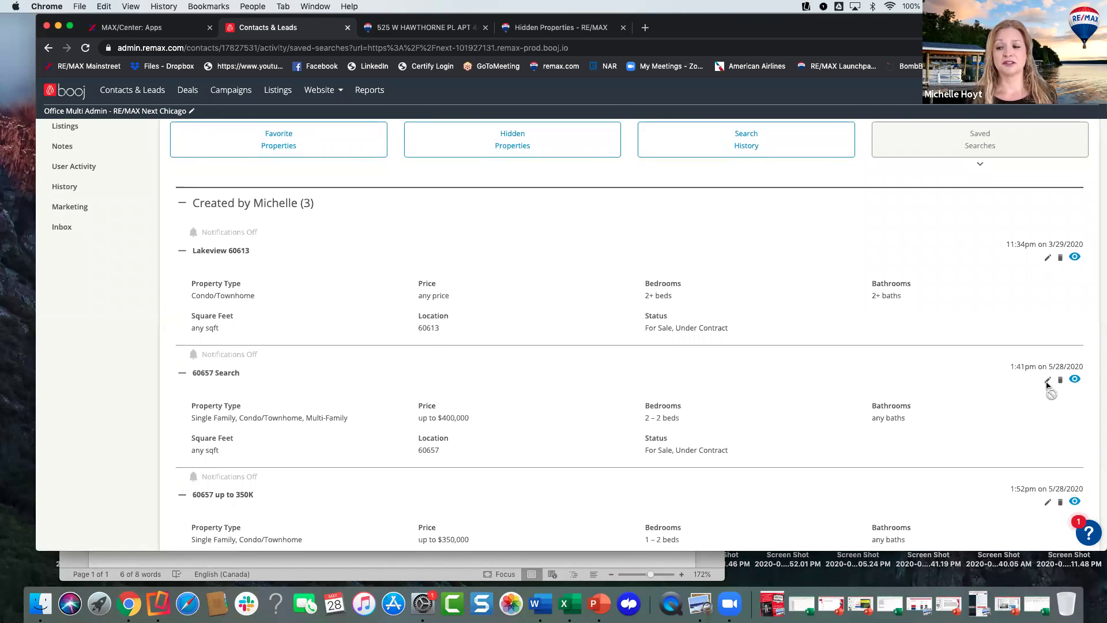
scroll(974, 362, "up", 2)
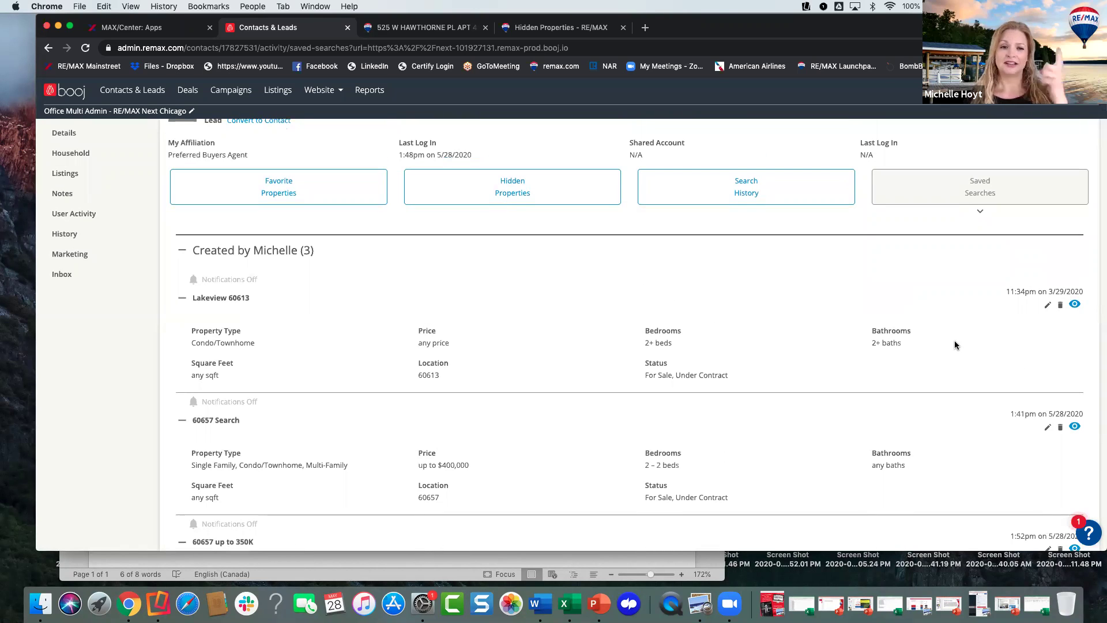
scroll(615, 288, "up", 1)
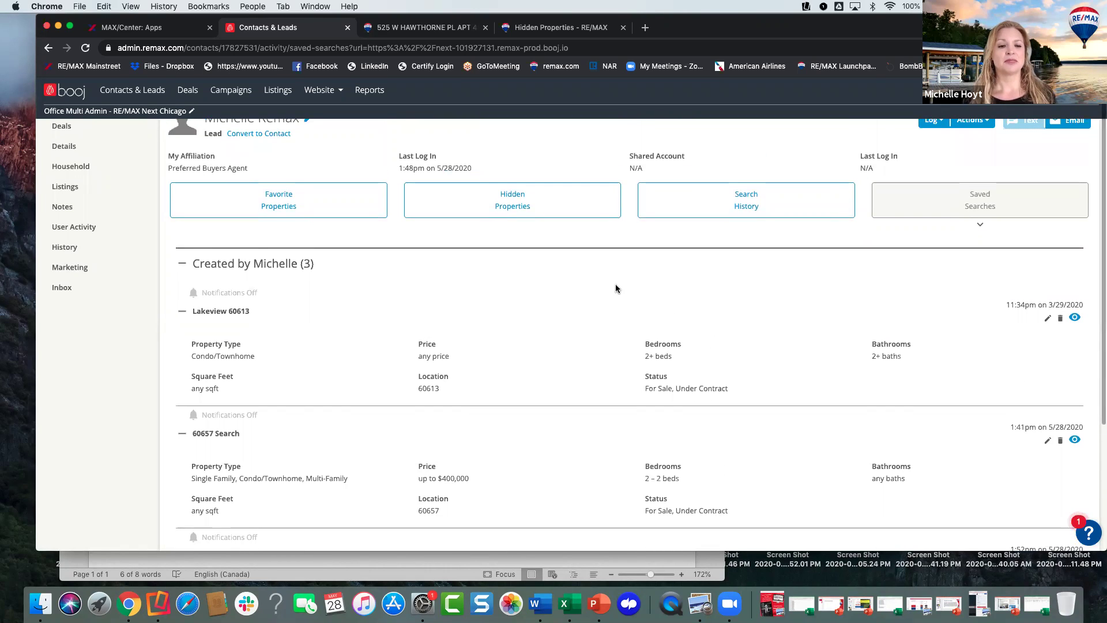
scroll(615, 288, "down", 2)
scroll(570, 298, "up", 2)
scroll(569, 298, "up", 2)
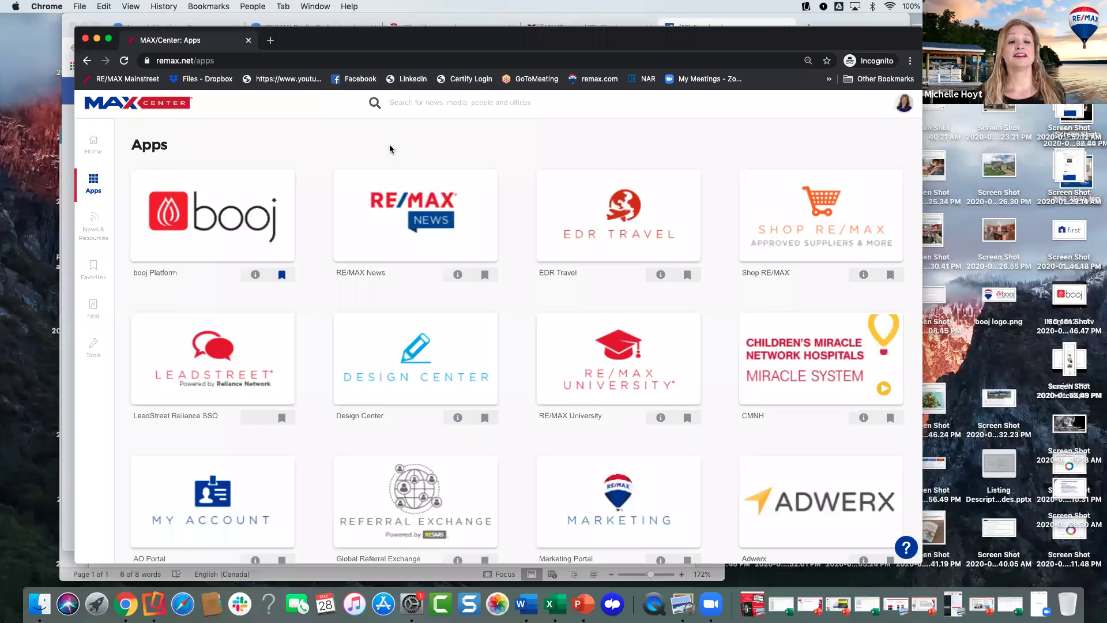
- Launch booj Platform from the MAX/Center Apps page and widen the browser window on both sides
left_click(230, 224)
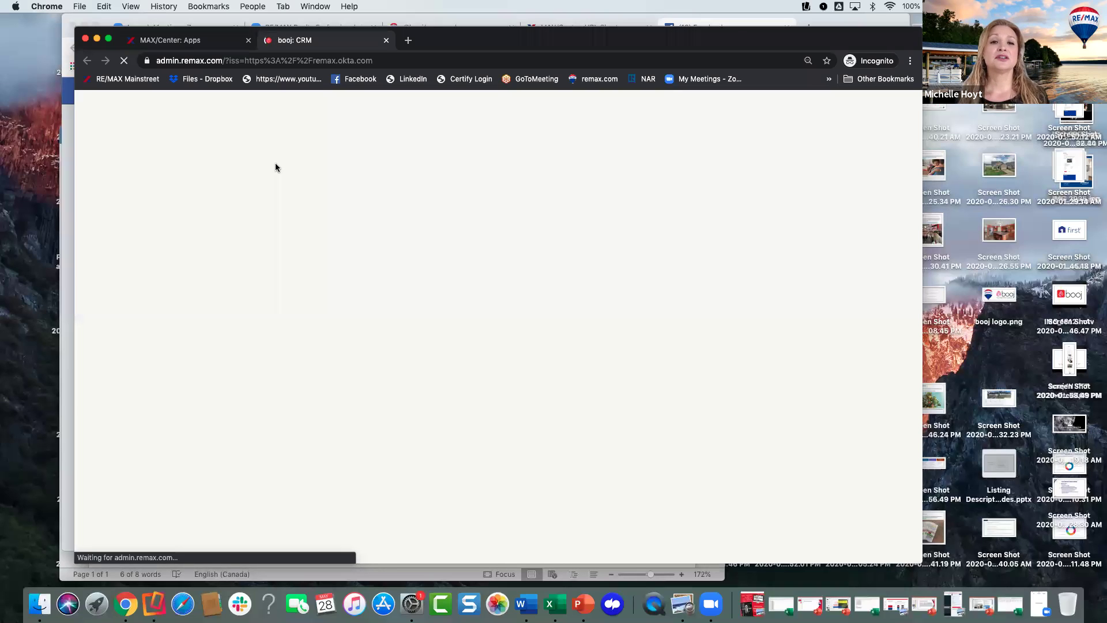
left_click_drag(75, 27, 8, 16)
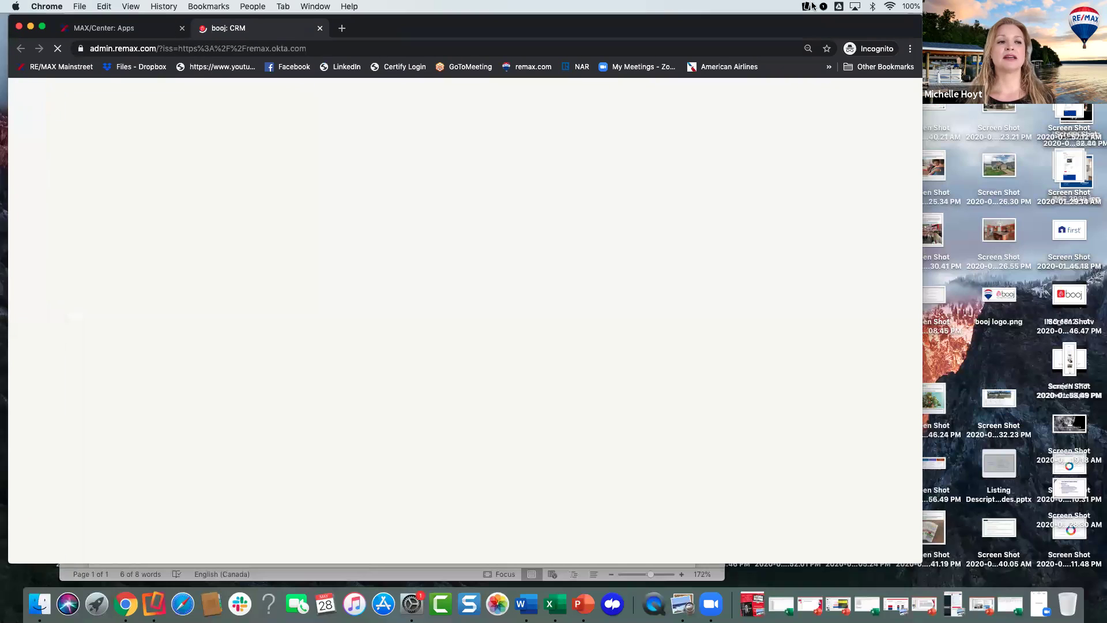
left_click_drag(919, 15, 1102, 21)
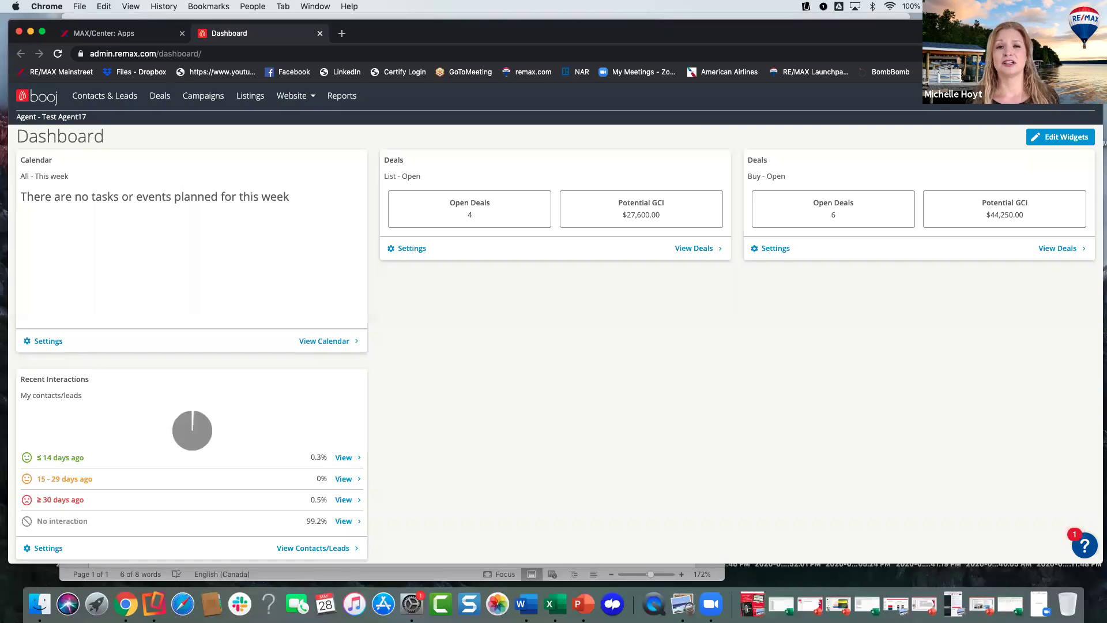
- Go to the System settings page and review BombBomb connected under Lead Forwarding and Marketing
left_click(1077, 96)
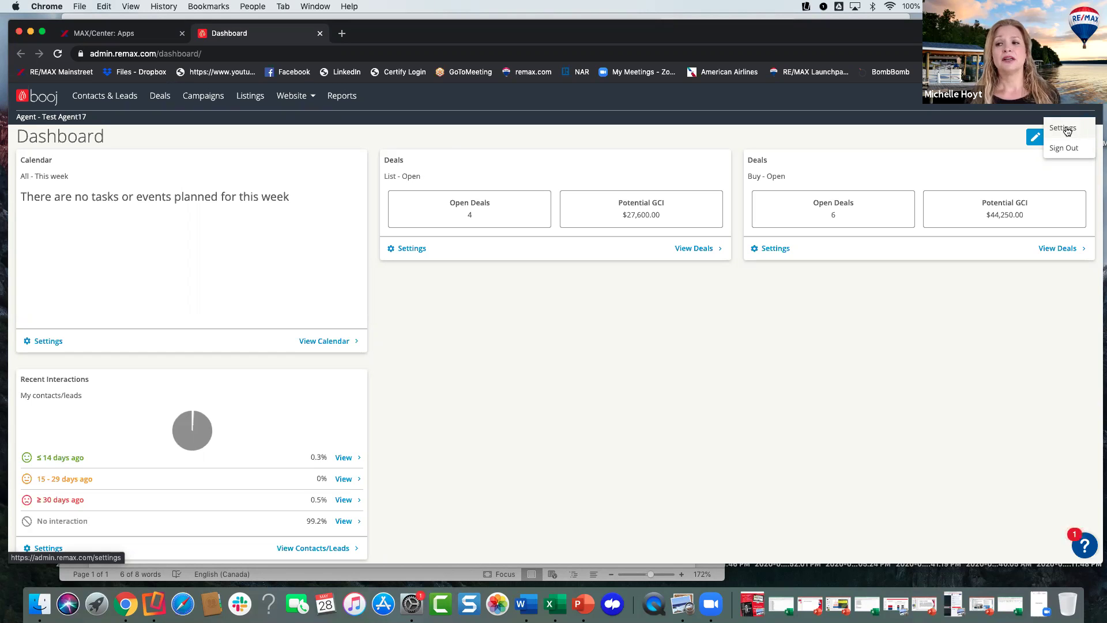
left_click(1067, 131)
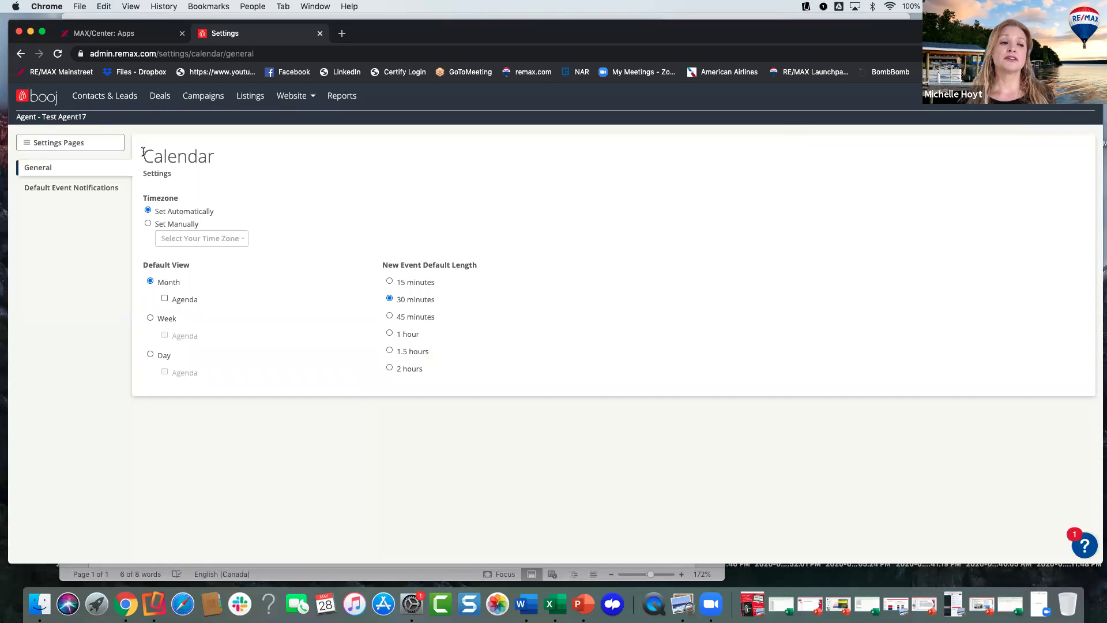
left_click(53, 142)
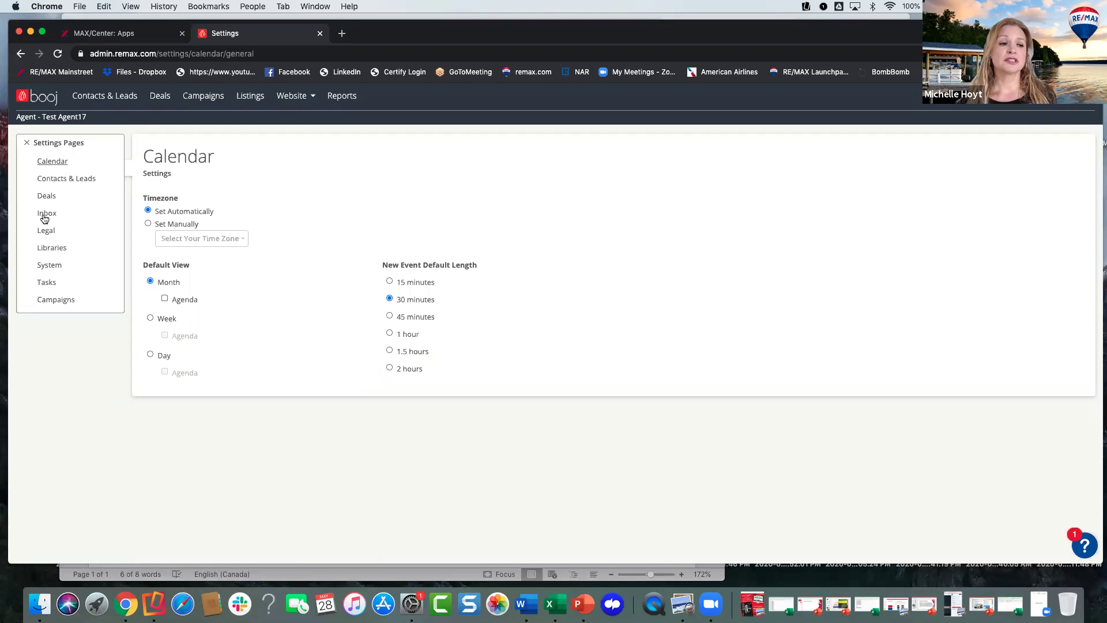
left_click(53, 266)
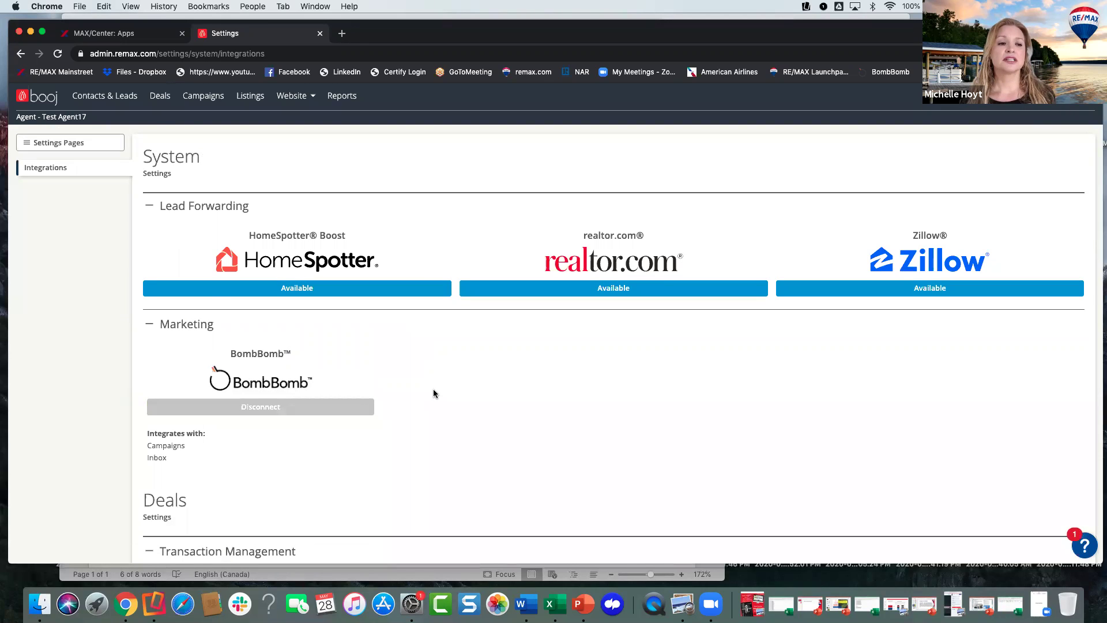
scroll(433, 393, "down", 1)
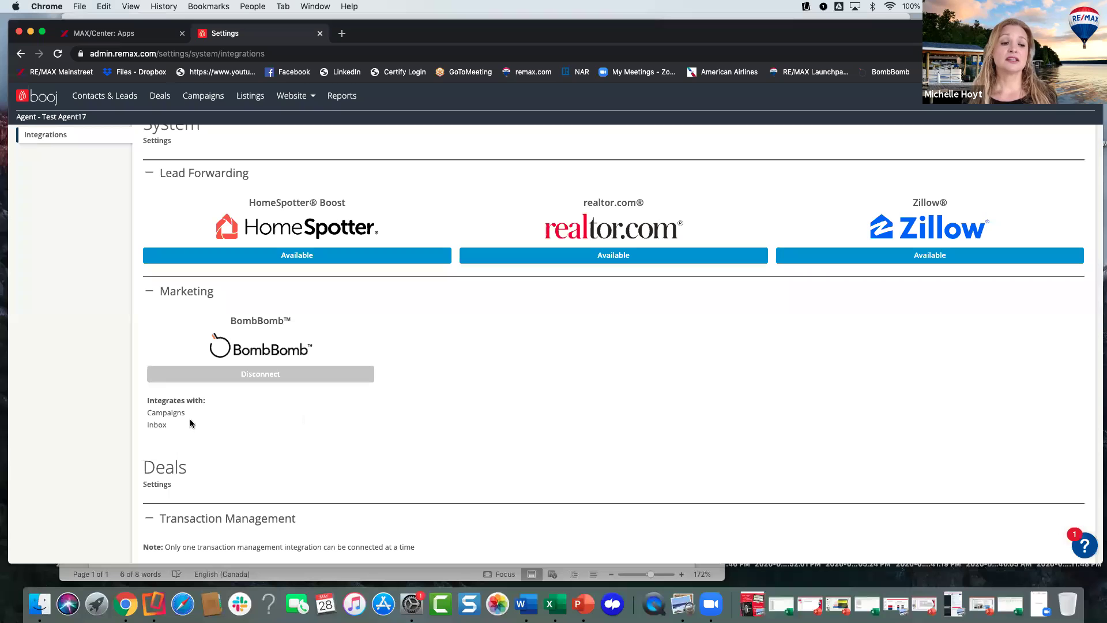
scroll(226, 416, "down", 1)
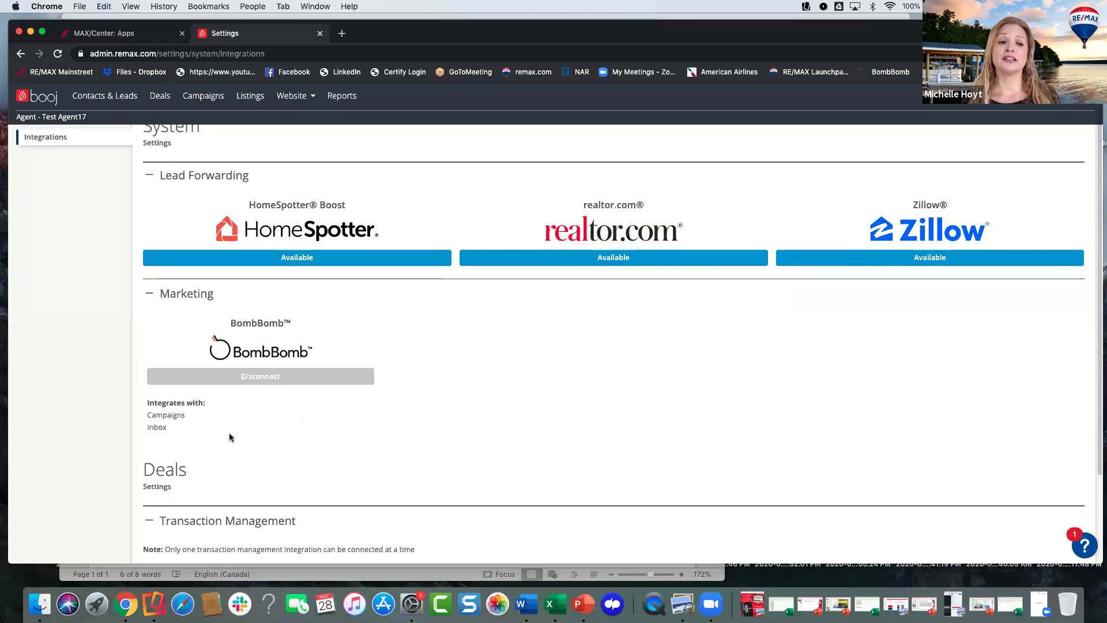
scroll(229, 437, "down", 1)
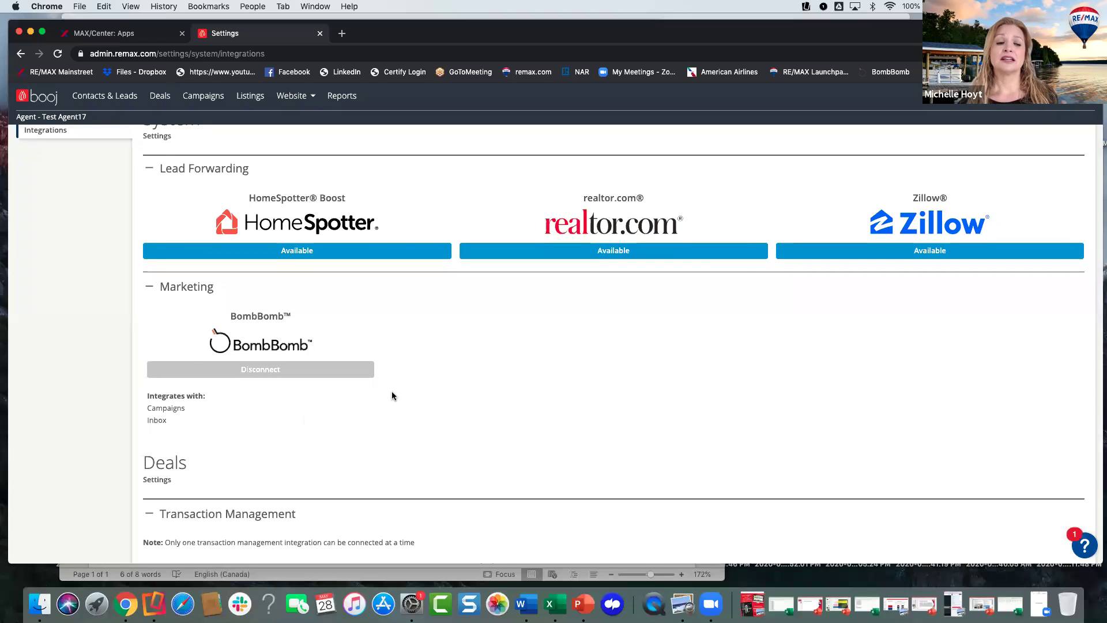
scroll(409, 381, "up", 2)
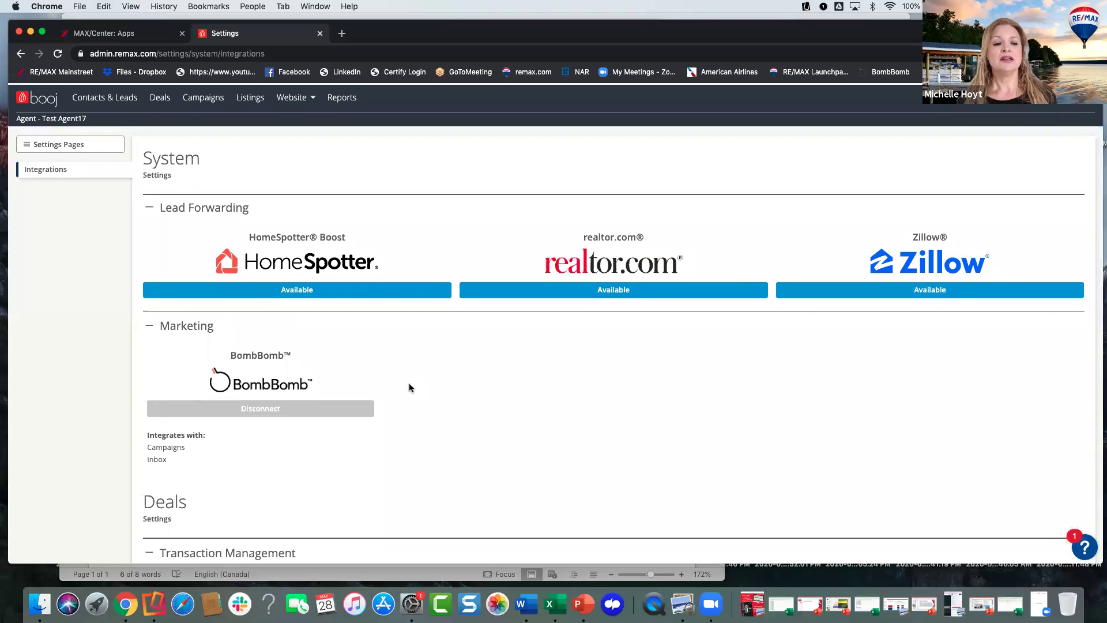
scroll(209, 424, "down", 1)
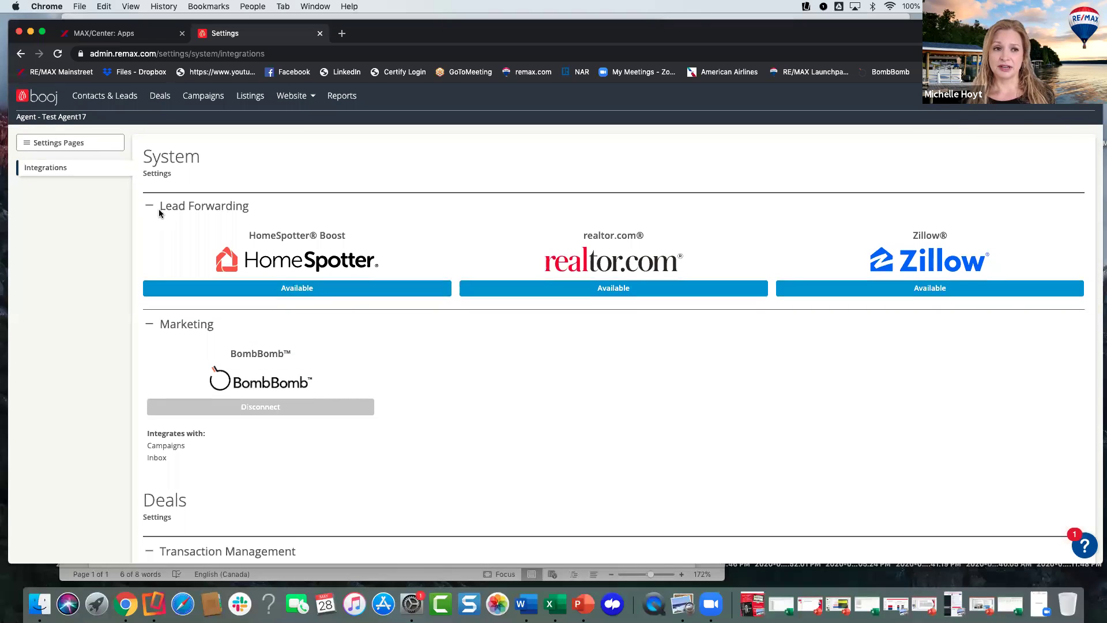
- Filter Contacts & Leads by the contact's first name, narrowing 380 results to 6
left_click(106, 96)
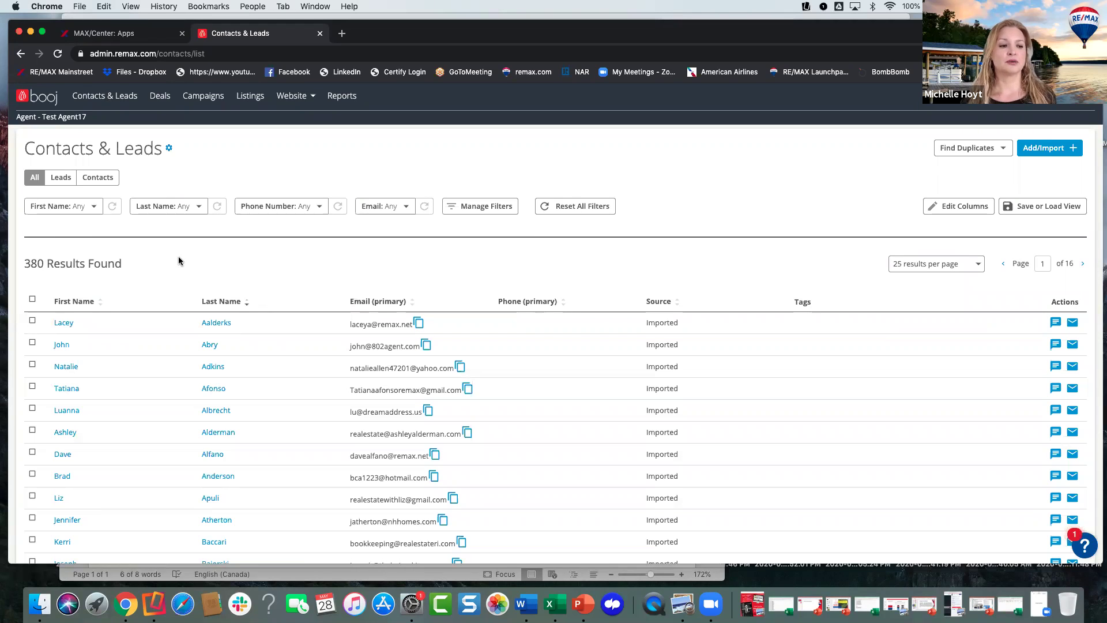
left_click(95, 208)
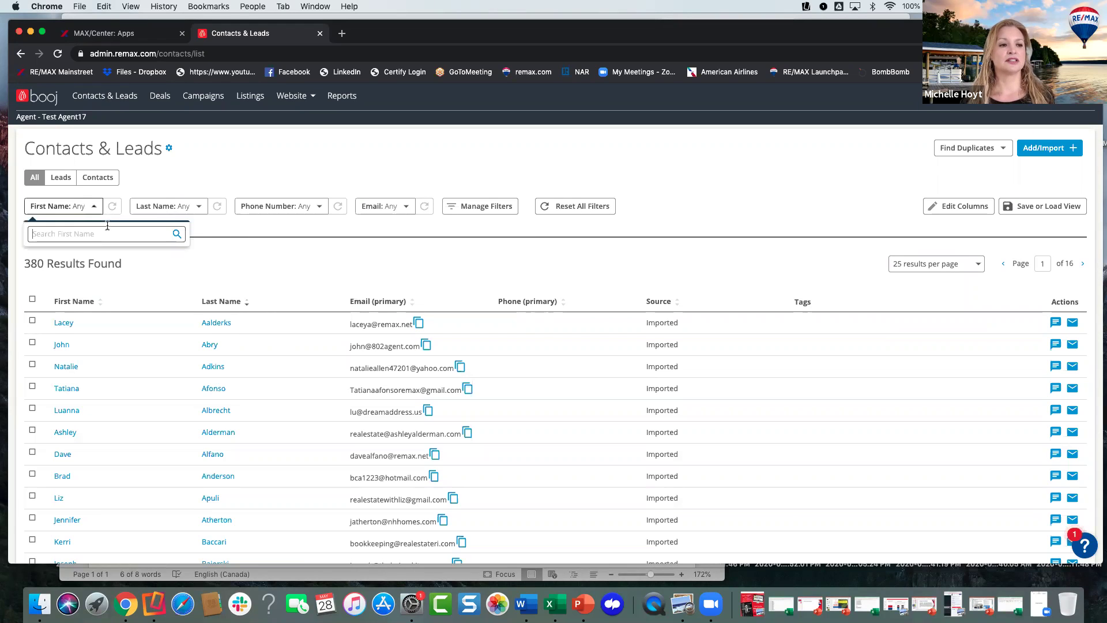
type("michelle")
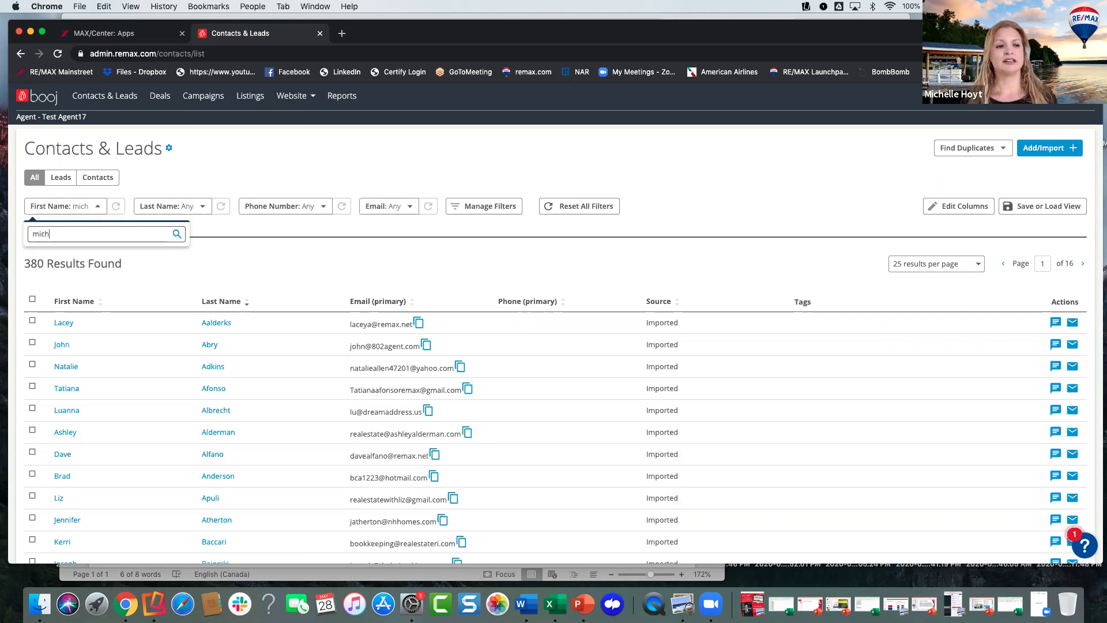
left_click(209, 243)
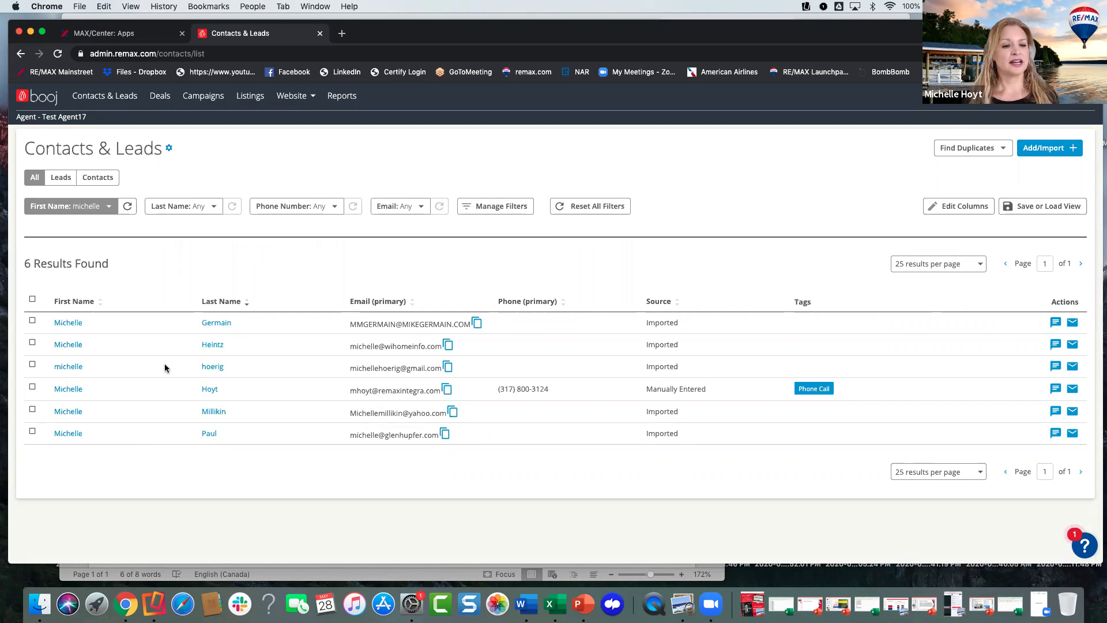
- From the contact's dashboard, start an email with subject 'Nice to Meet You Virtually!'
left_click(209, 392)
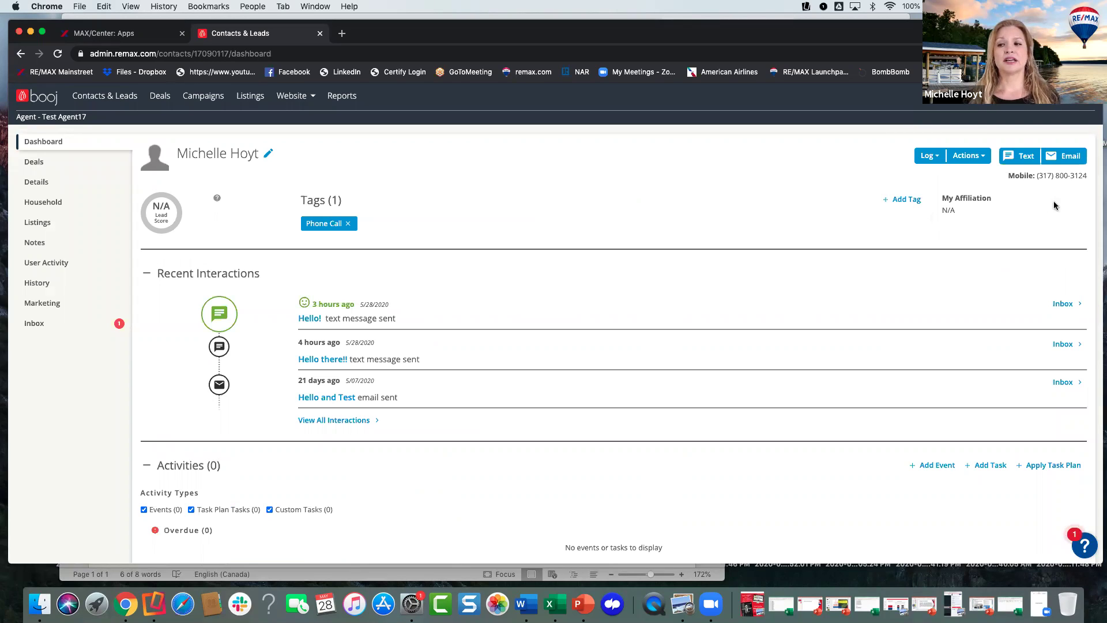
left_click(1063, 157)
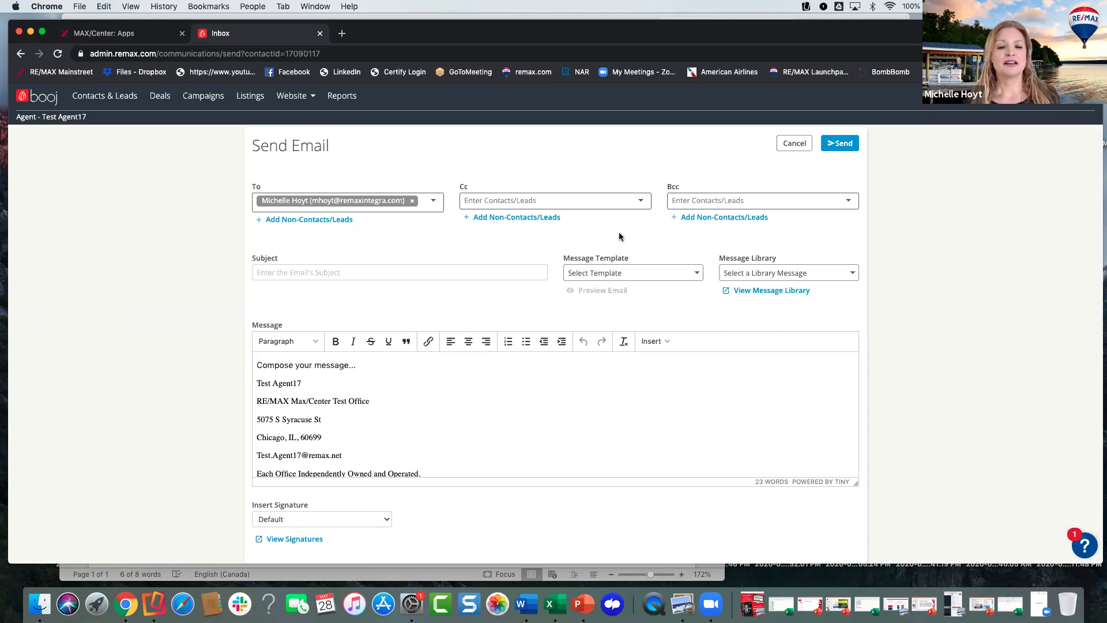
left_click(385, 272)
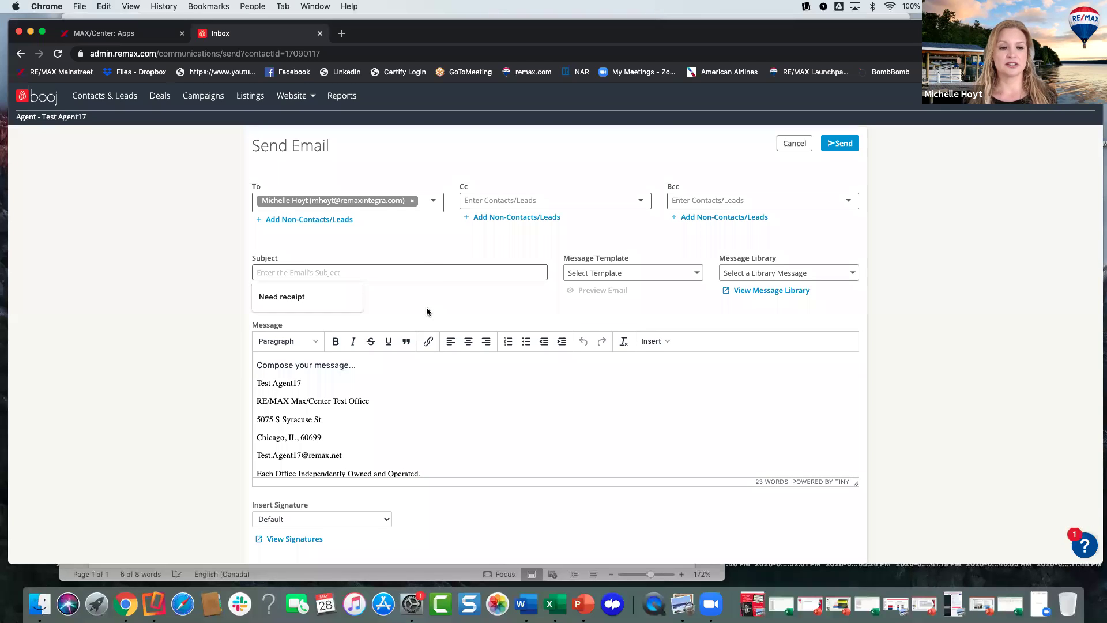
type("Nic")
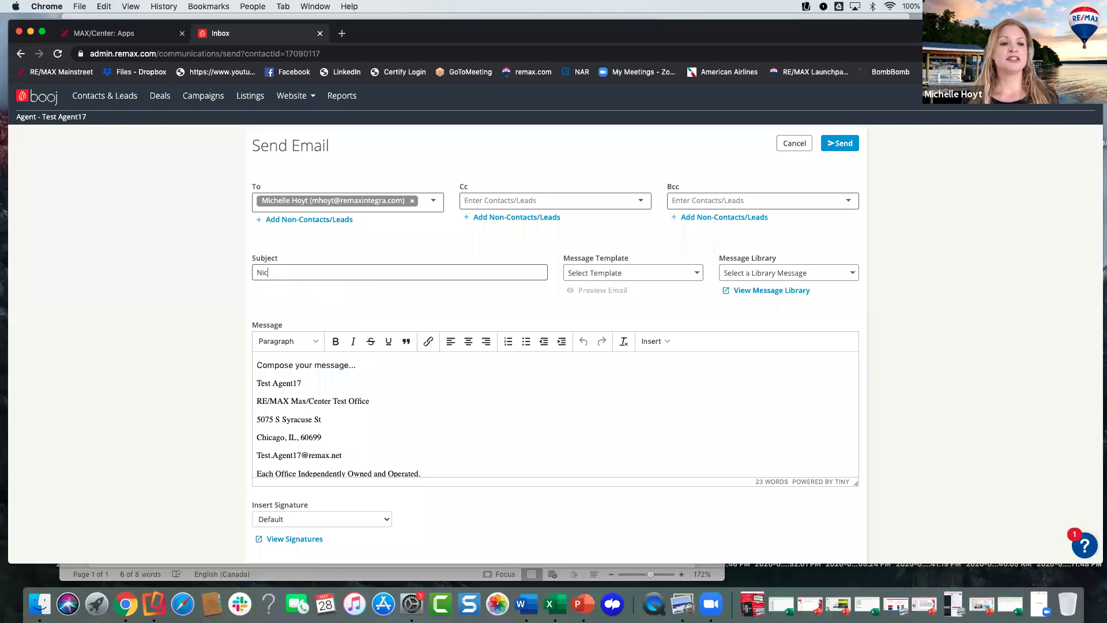
type("e to Meet You Vitua")
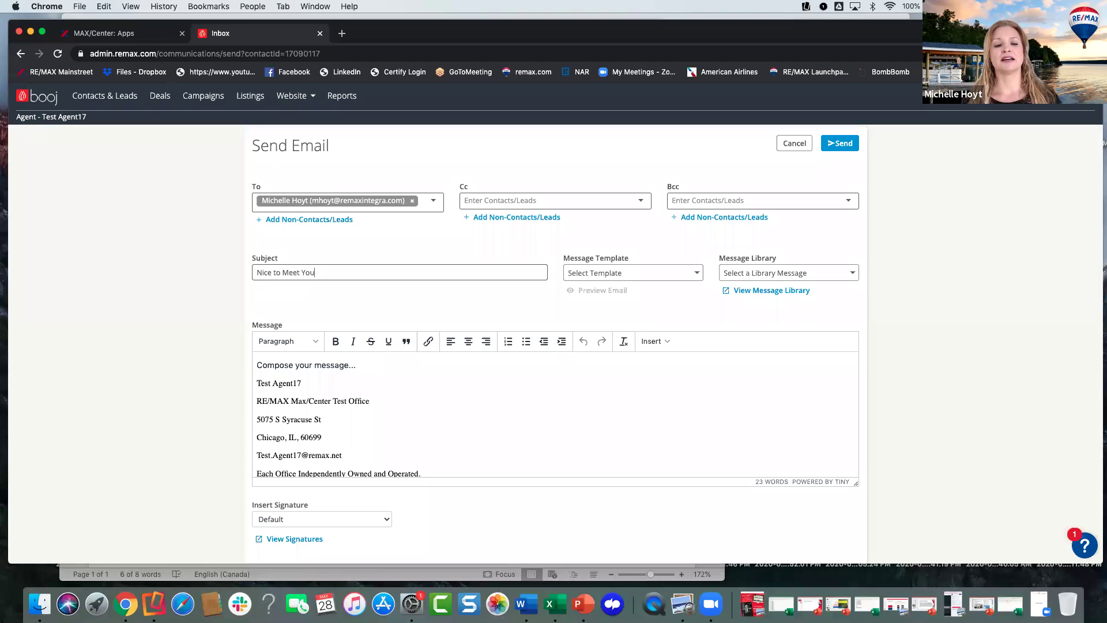
key("BackSpace")
key("BackSpace")
key("BackSpace")
type("rtually!")
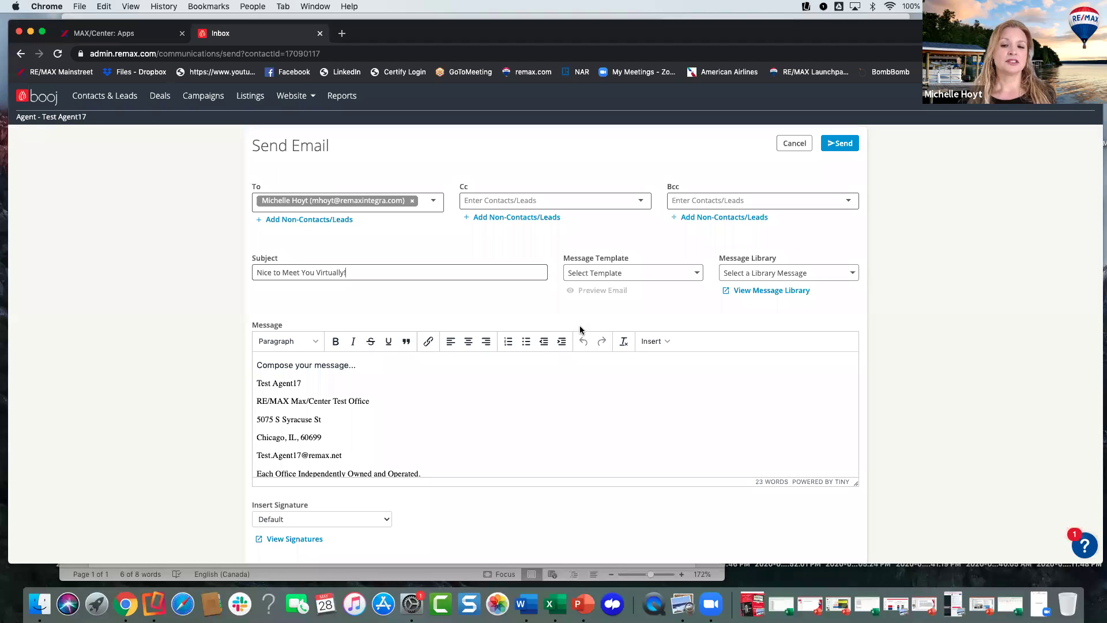
left_click(589, 364)
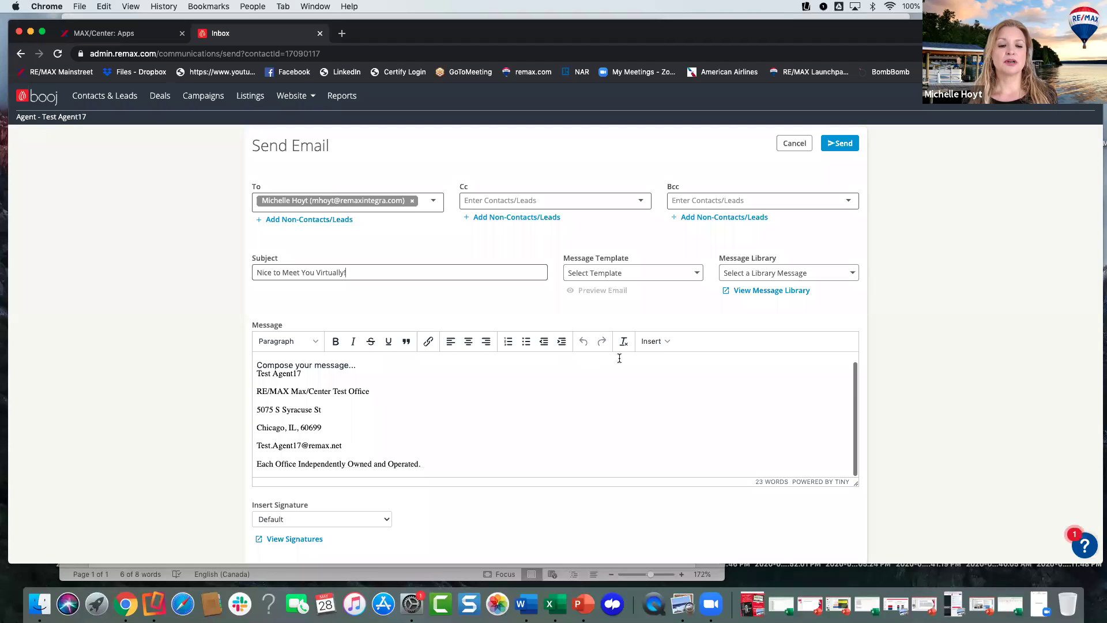
- Insert a BombBomb Video and try Record New Video, which raises an authentication error
left_click(654, 342)
left_click(669, 361)
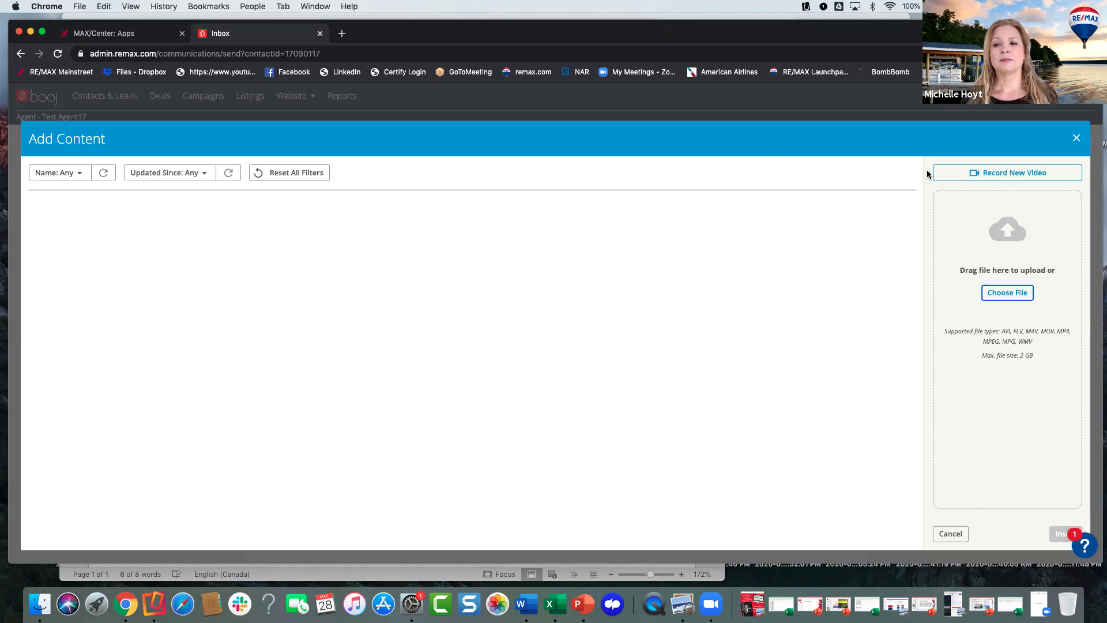
left_click(1007, 174)
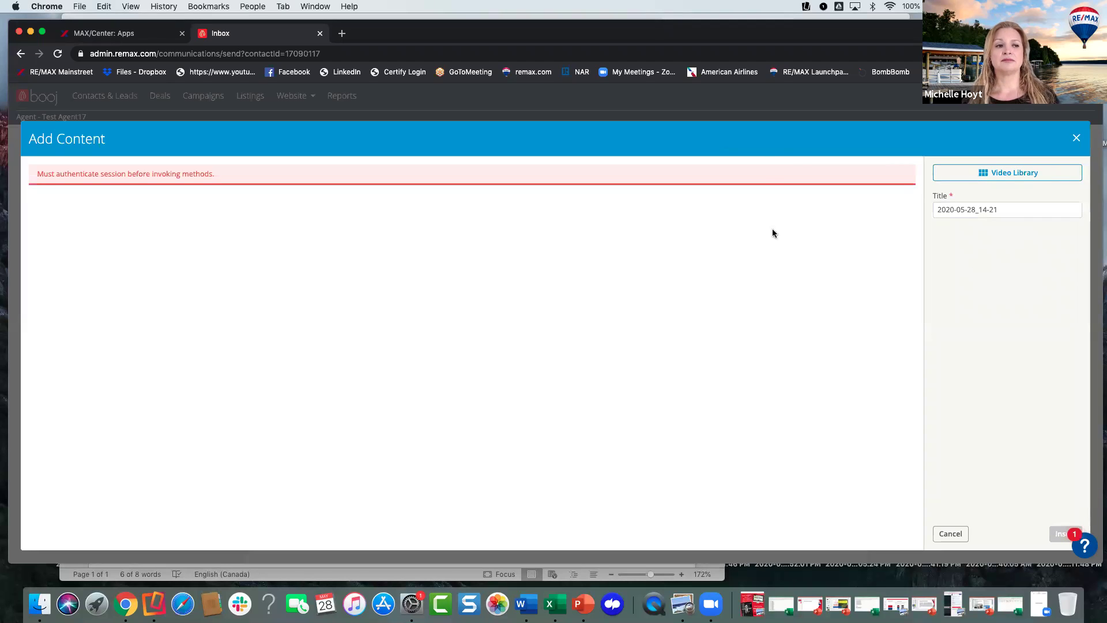
- Switch between Video Library and Record New Video, then close Add Content without inserting
left_click(998, 174)
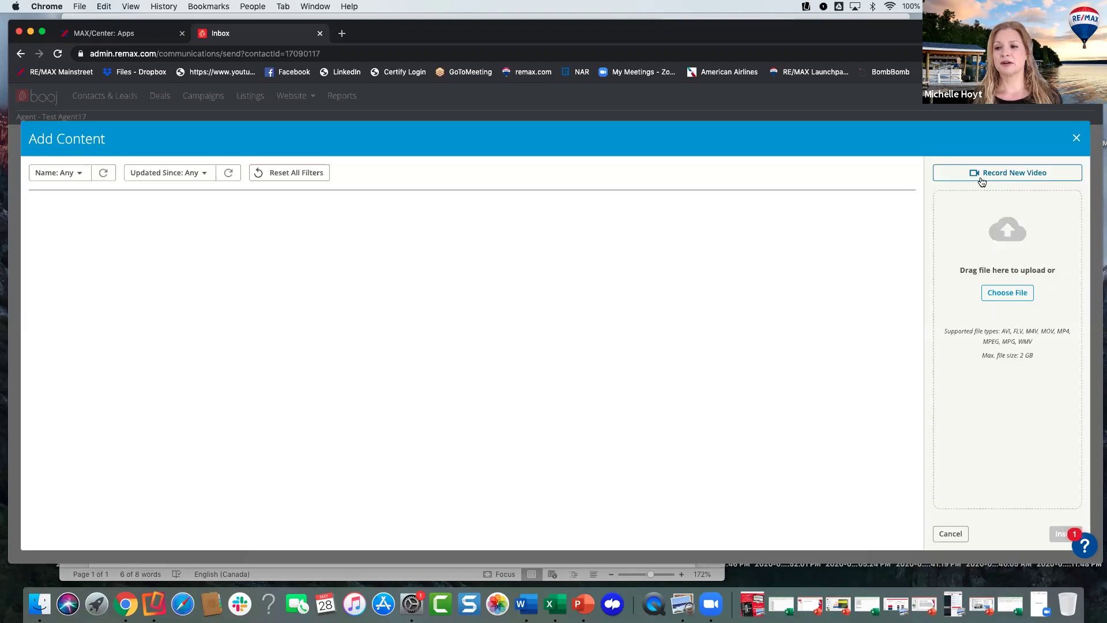
left_click(985, 175)
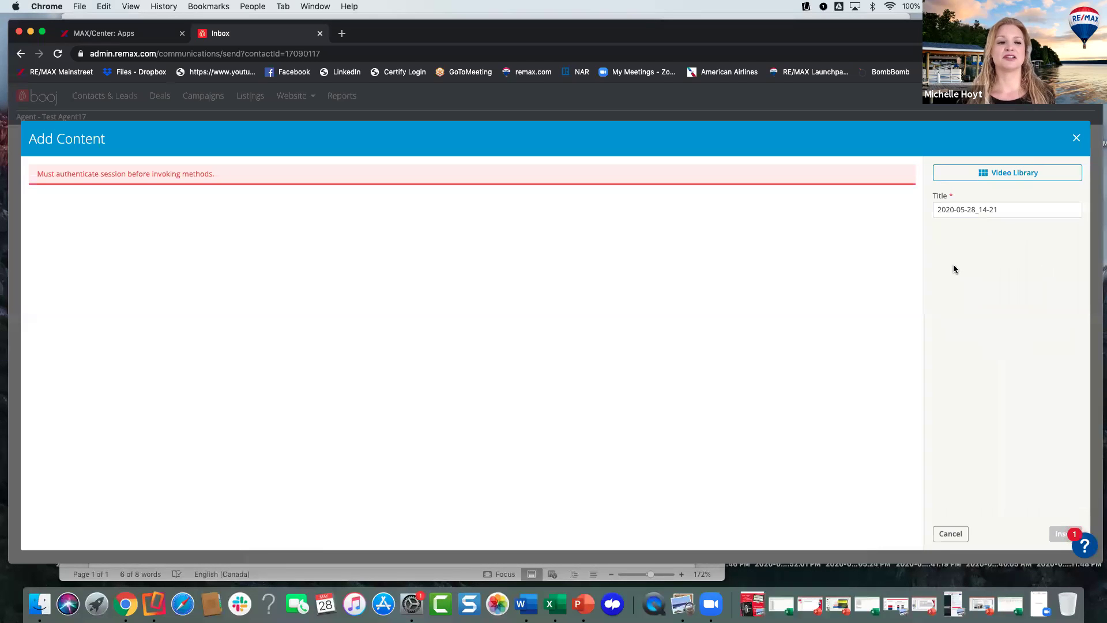
left_click(983, 173)
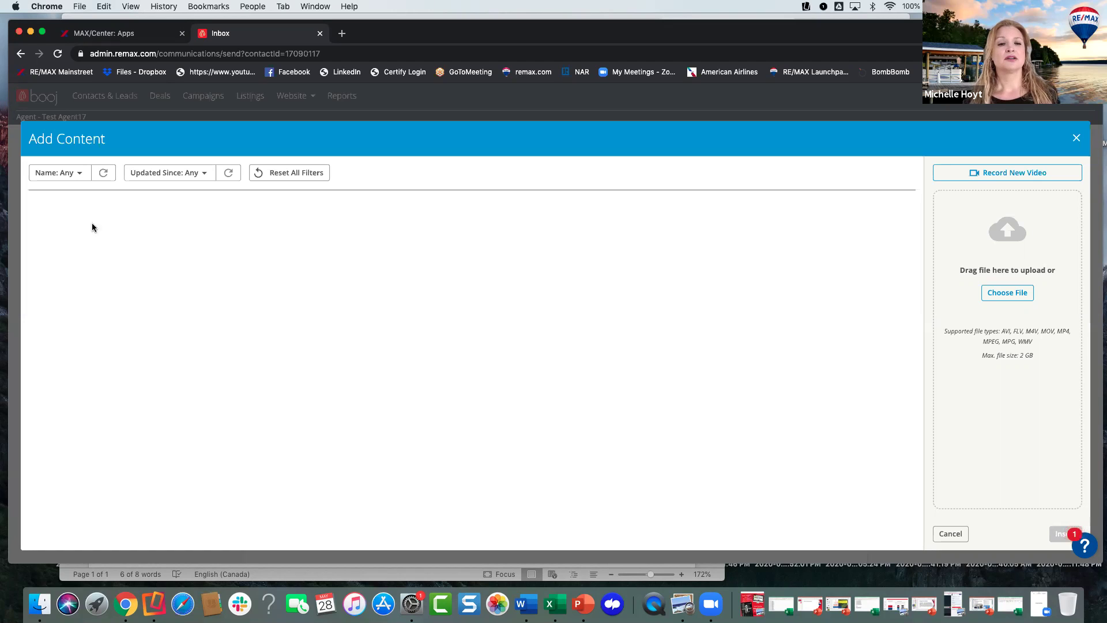
left_click(74, 173)
left_click(417, 171)
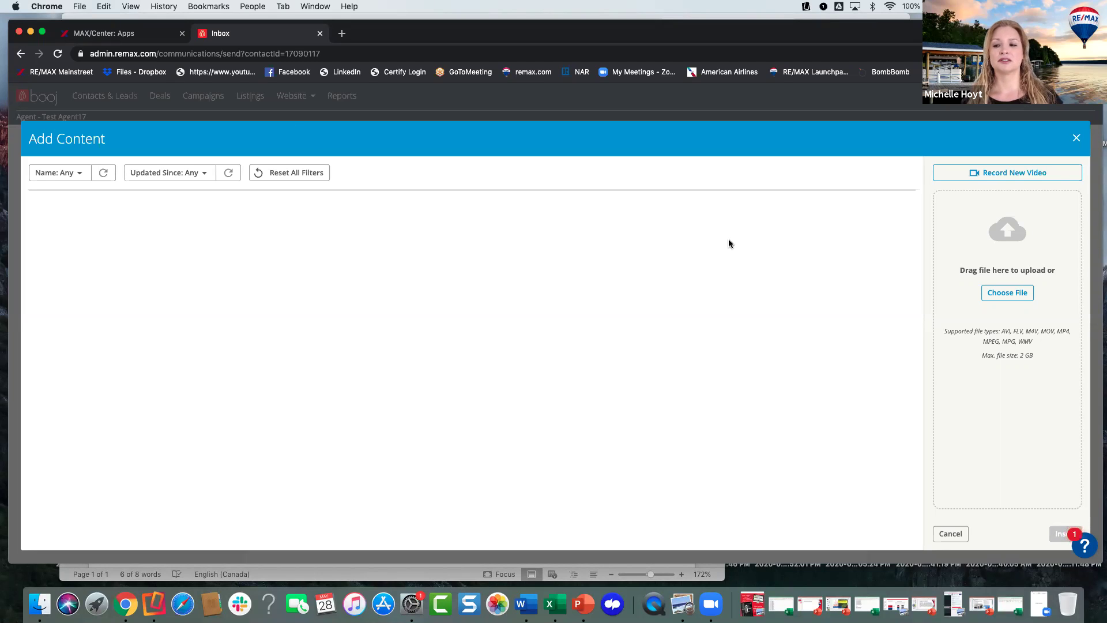
left_click(1076, 137)
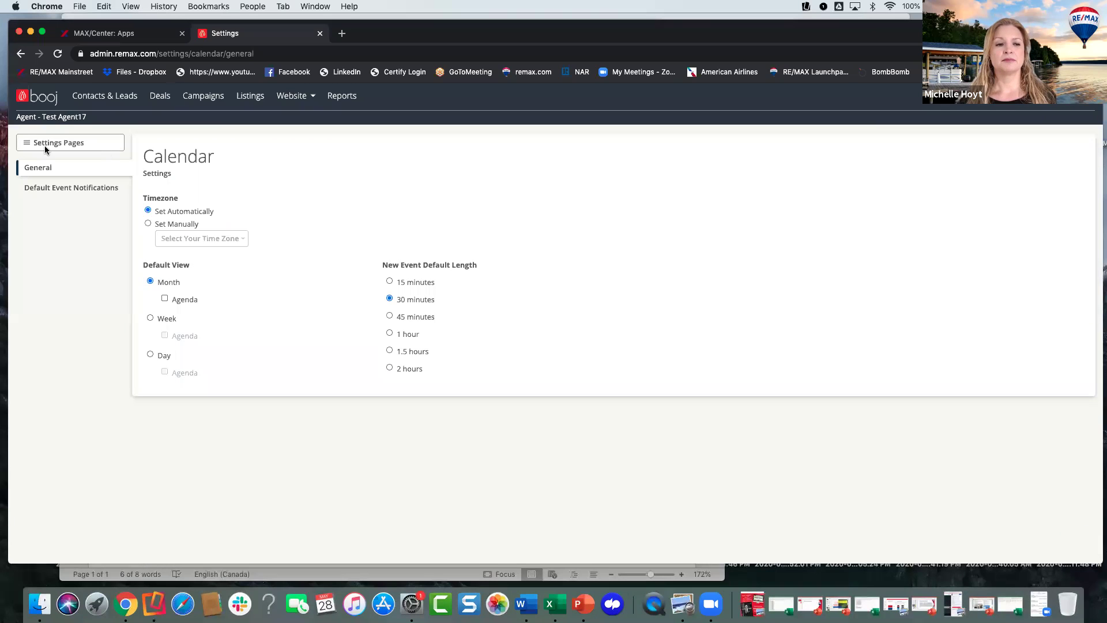
- Open the System settings page and scroll to BombBomb in the Marketing integrations
left_click(46, 147)
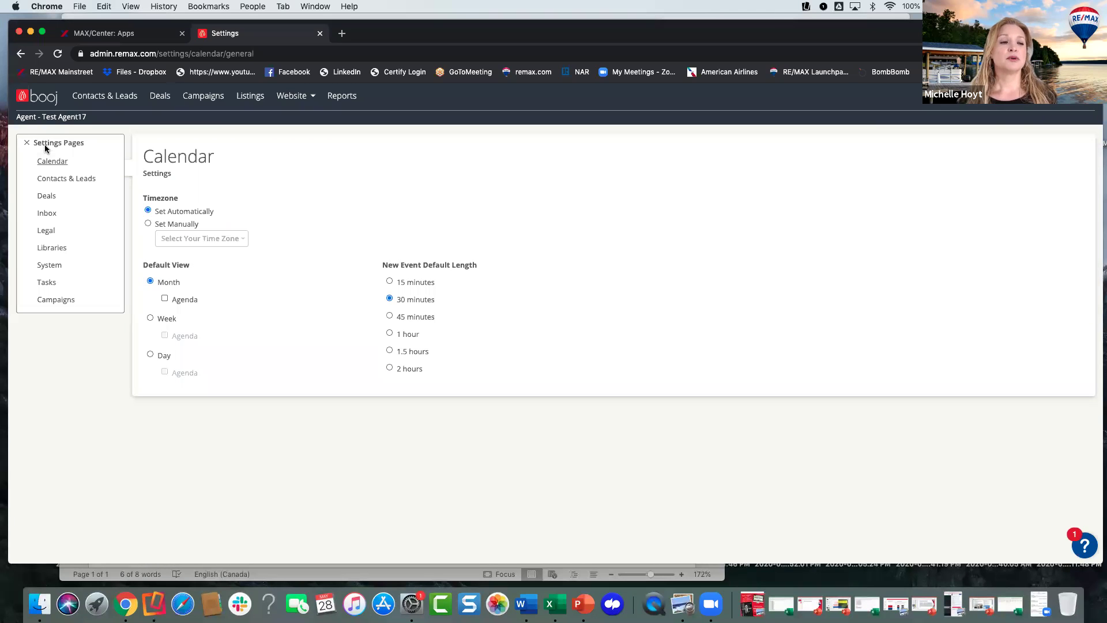
left_click(55, 266)
scroll(427, 352, "down", 3)
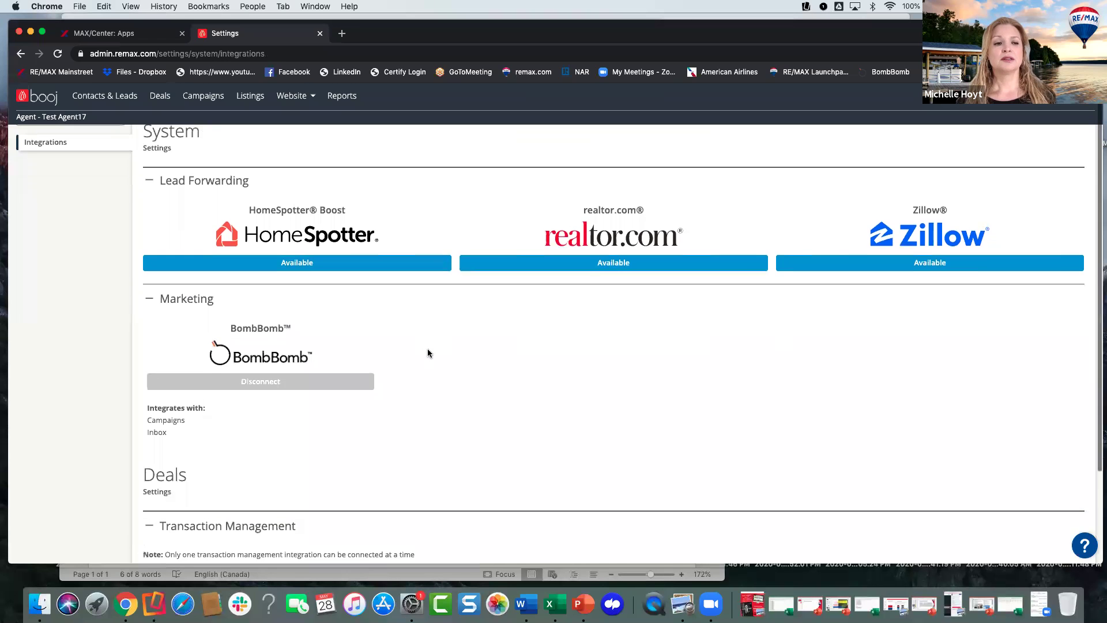
scroll(427, 353, "up", 1)
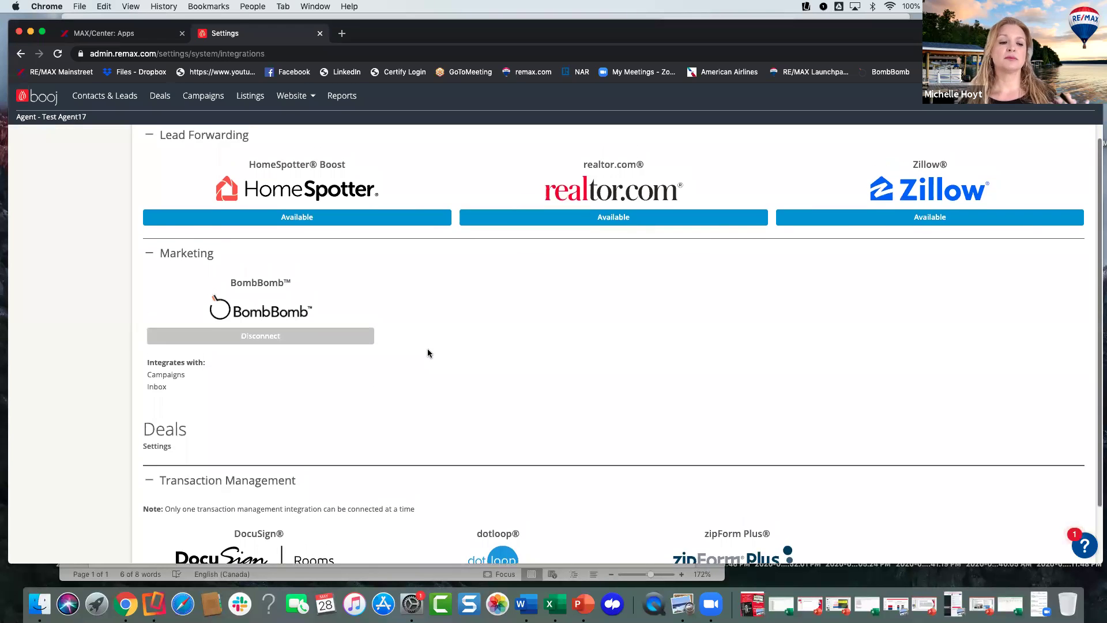
scroll(427, 352, "down", 2)
scroll(440, 422, "up", 3)
scroll(439, 423, "up", 2)
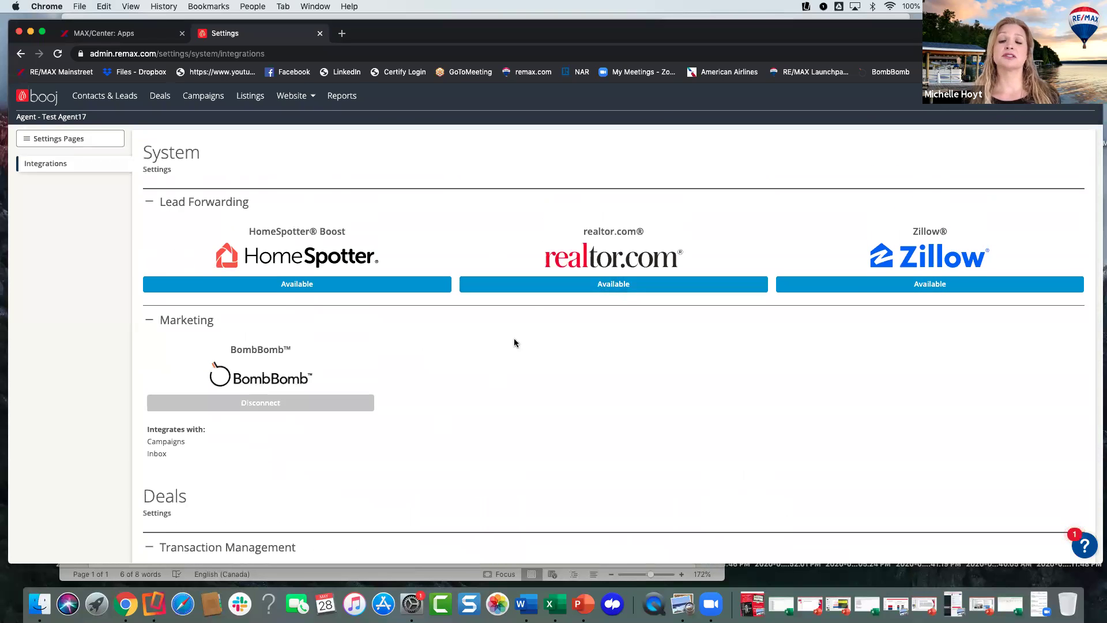
scroll(466, 352, "down", 1)
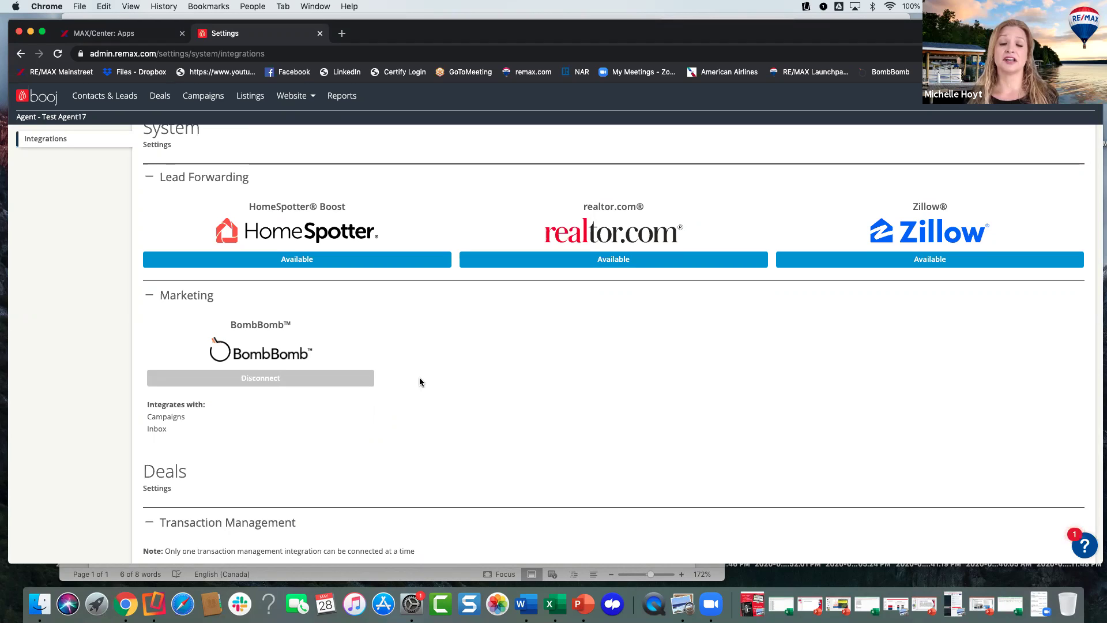
scroll(420, 378, "up", 1)
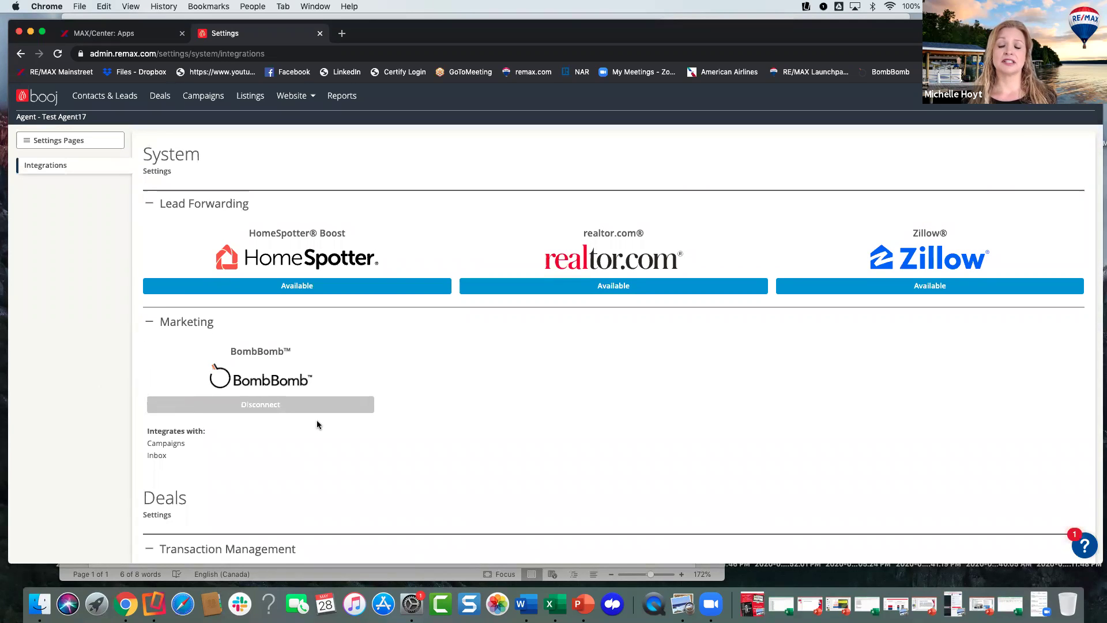
scroll(325, 273, "up", 1)
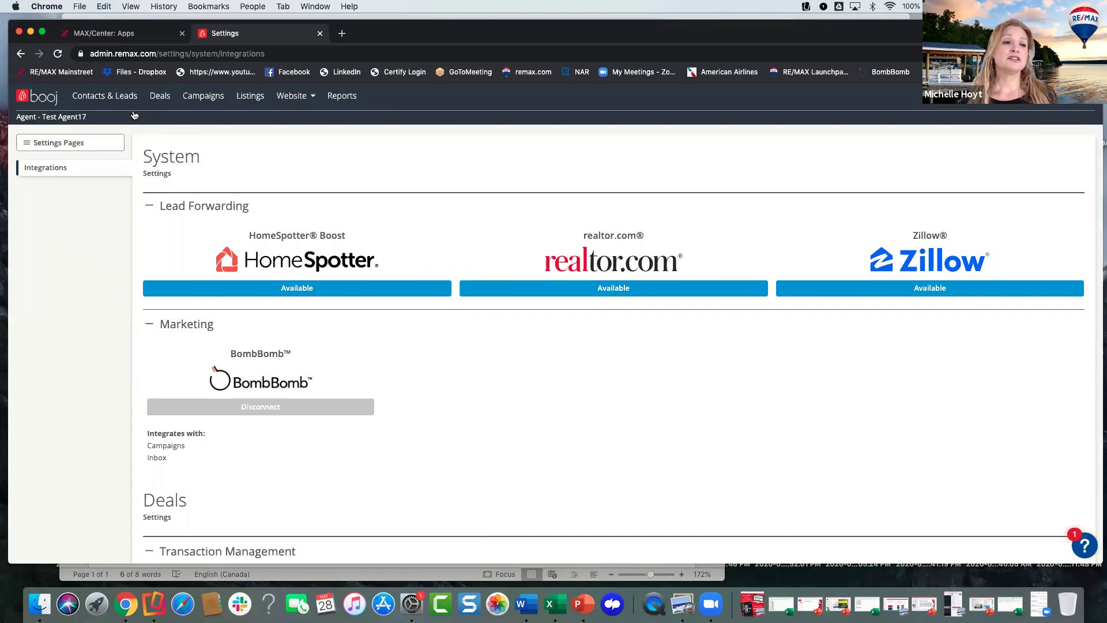
- Reopen the matching contact from the contacts list and start a new email
left_click(117, 97)
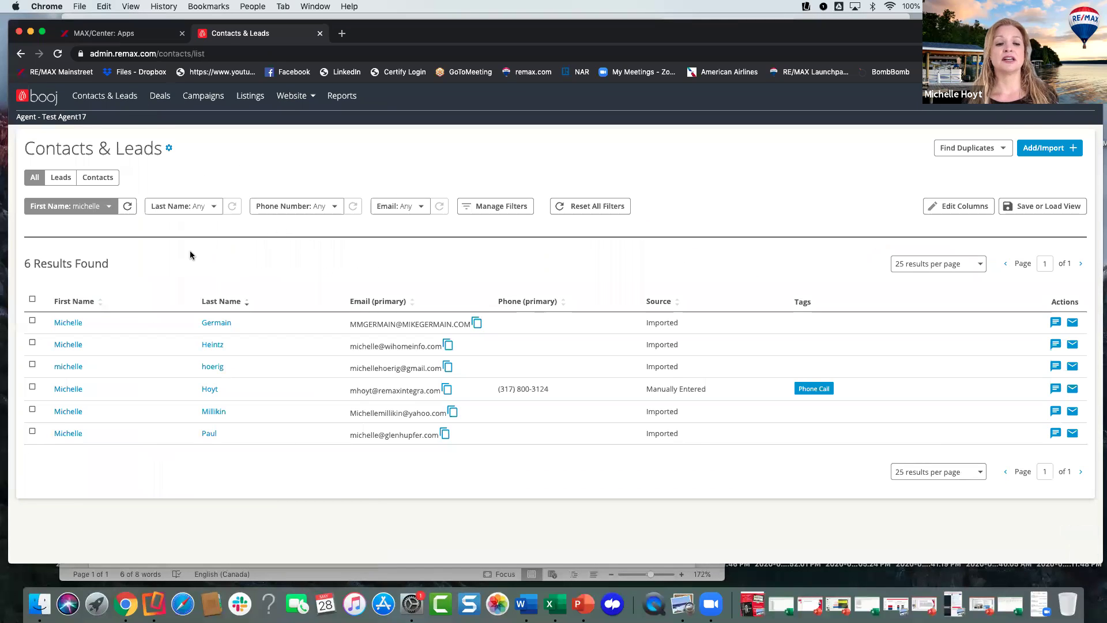
left_click(210, 390)
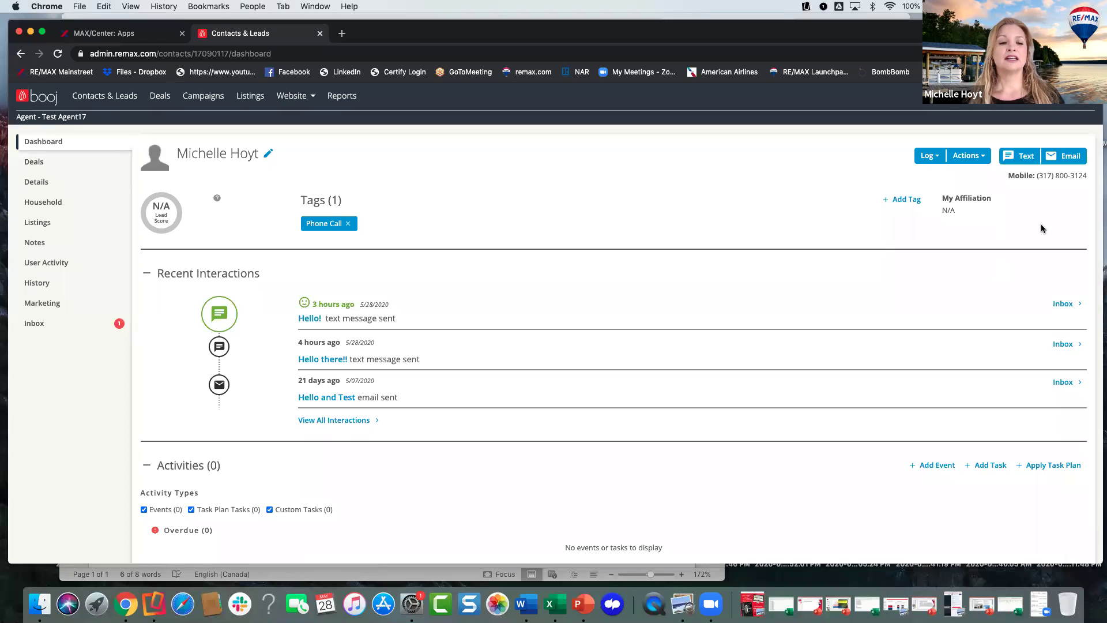
left_click(1064, 157)
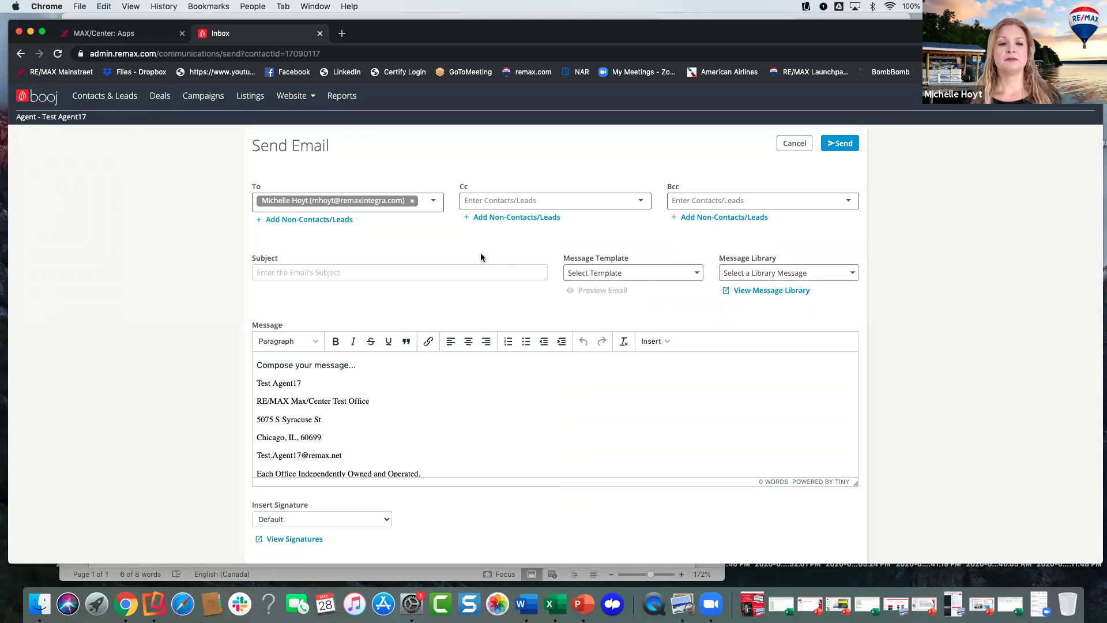
- Insert a BombBomb Video, try Record New Video, then return to the Video Library
left_click(656, 341)
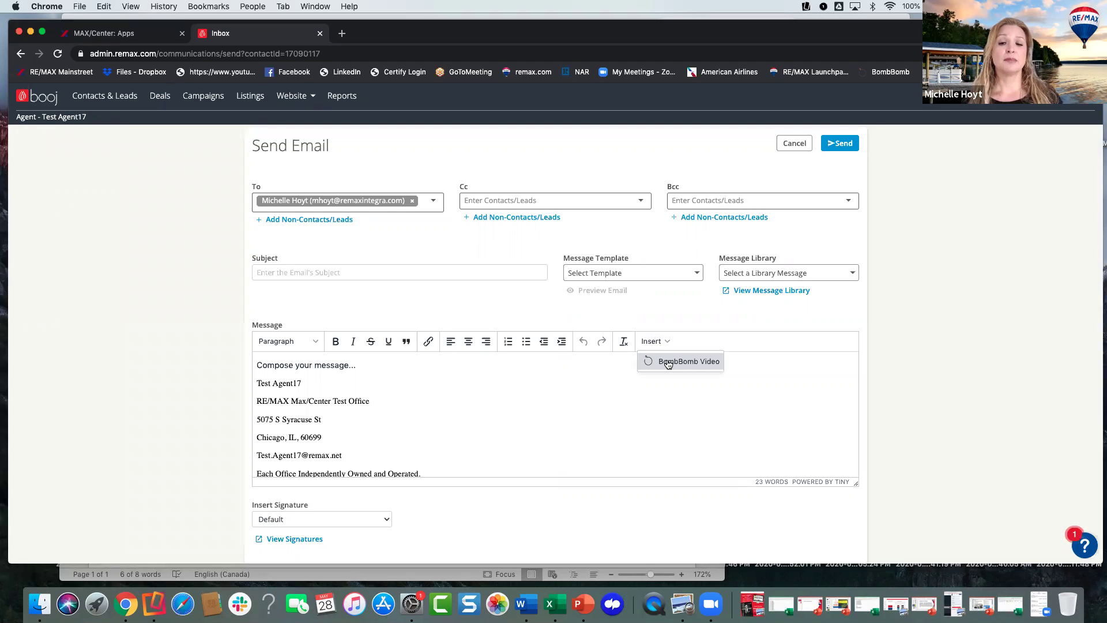
left_click(668, 363)
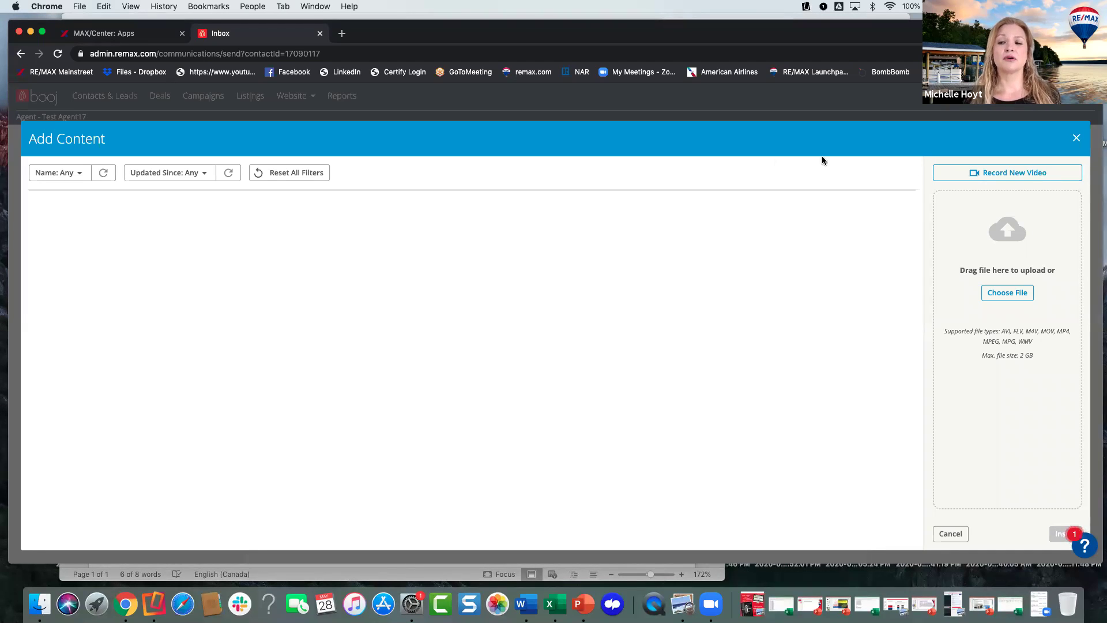
left_click(999, 173)
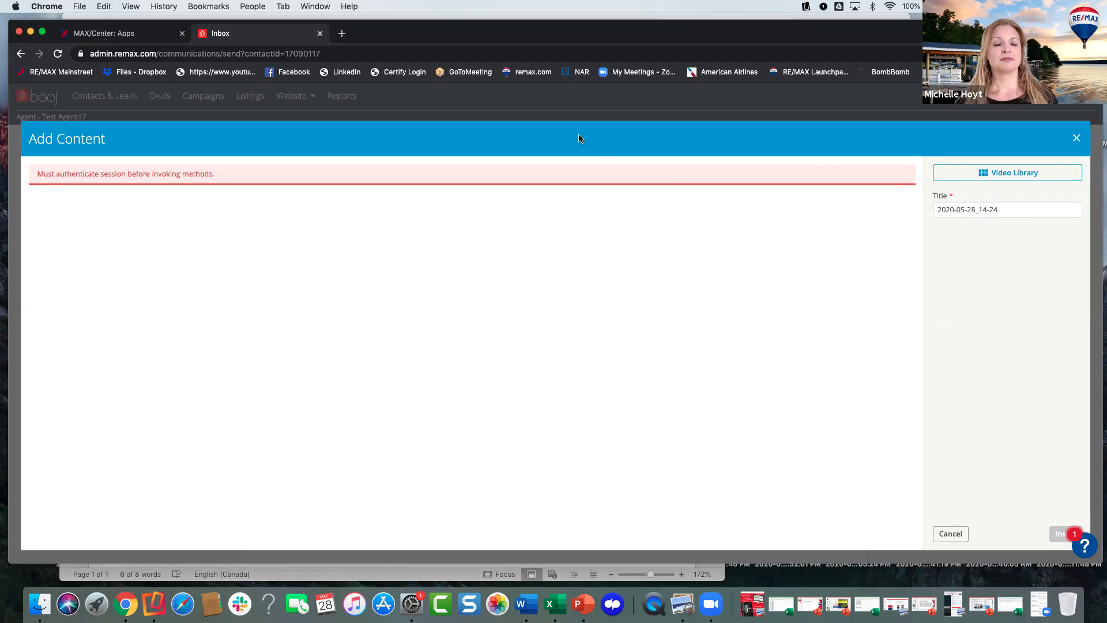
left_click(957, 175)
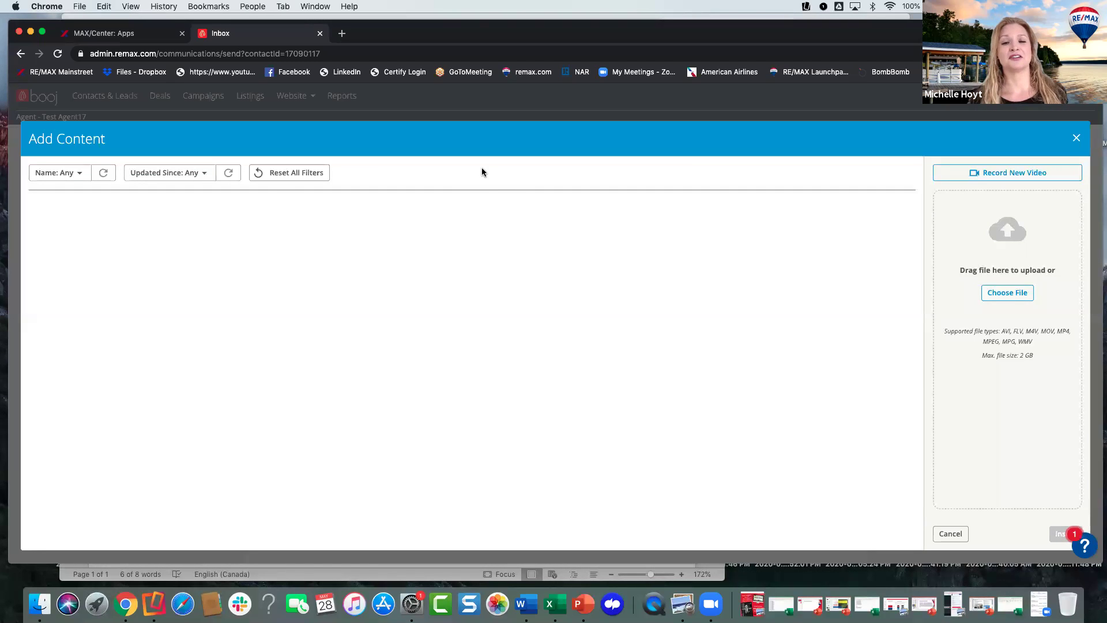
- Close the Add Content video window, returning to the Send Email draft
left_click(1077, 141)
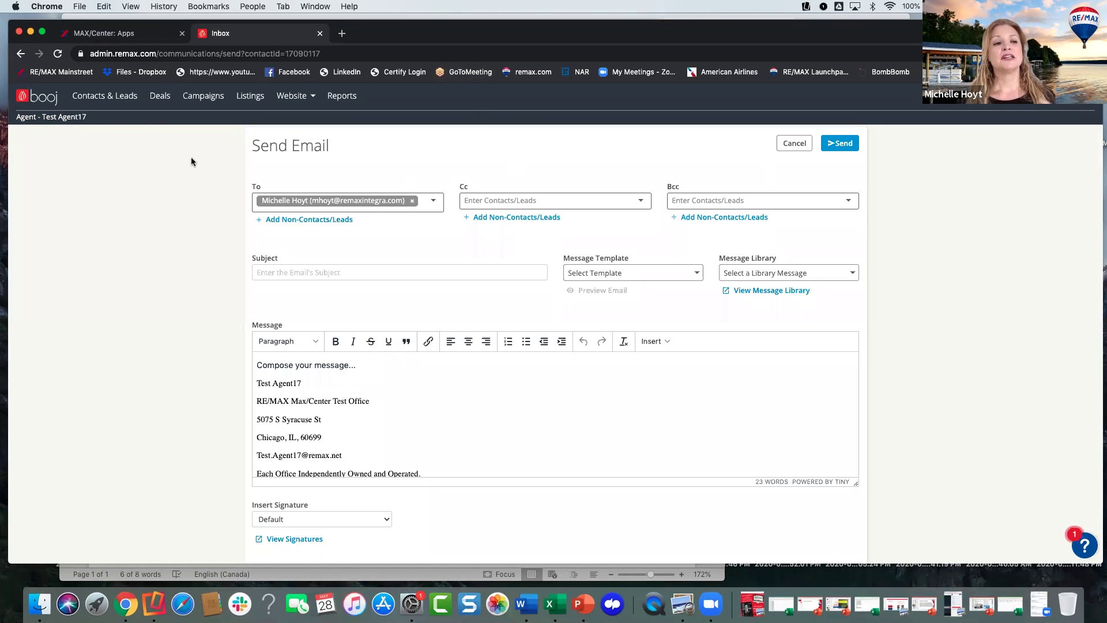
- Leave the unsent email draft for the contact's dashboard and bring up the account menu
left_click(21, 55)
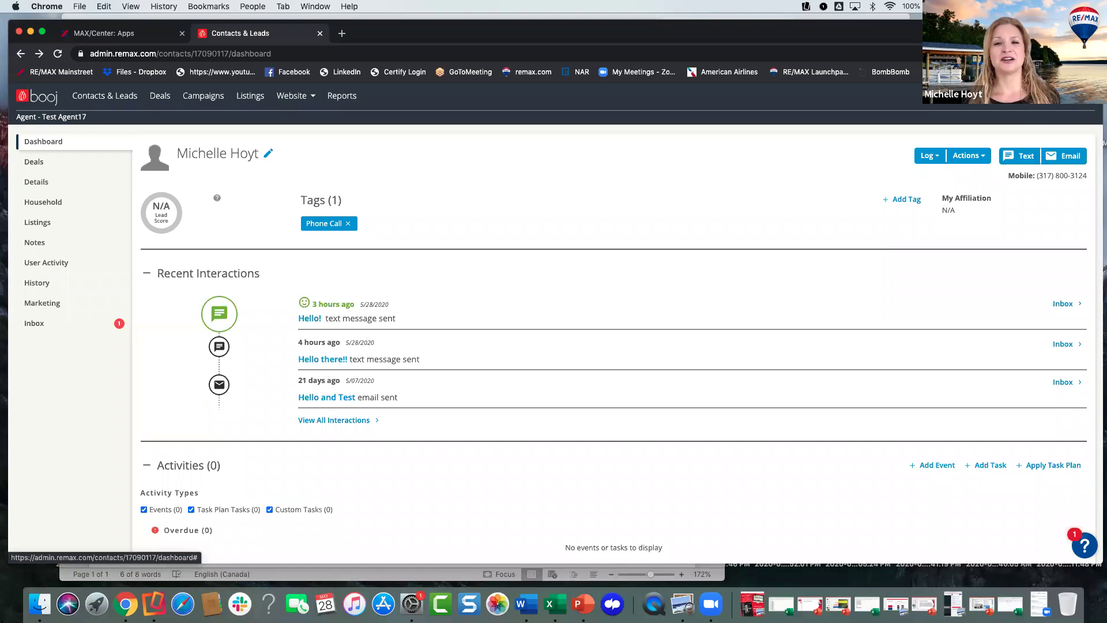
left_click(1066, 95)
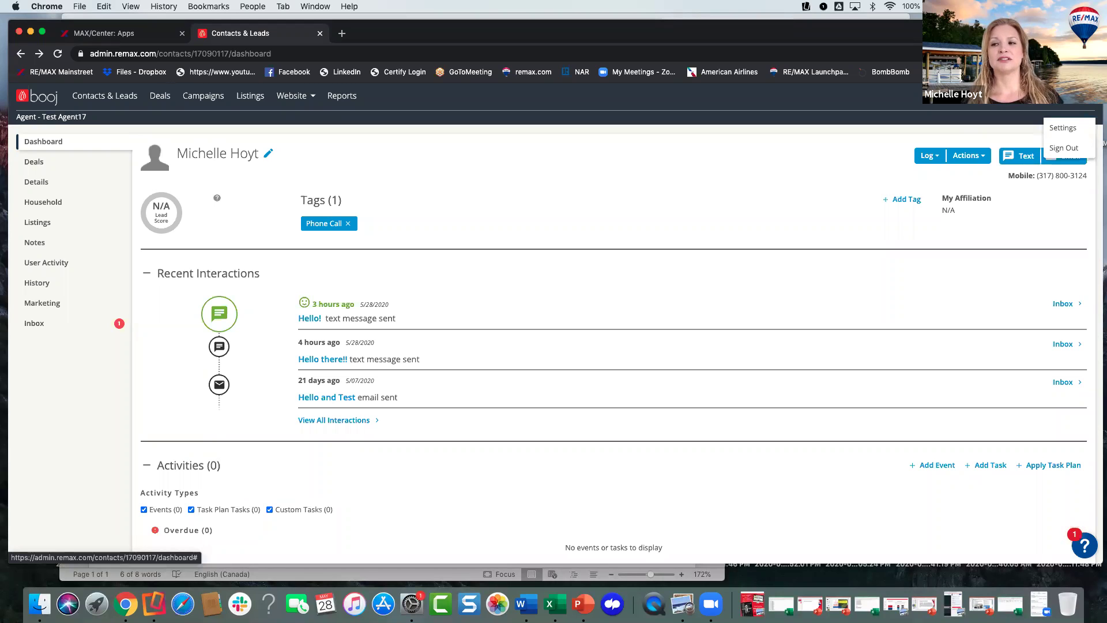
- Open account Settings, look at Contacts & Leads settings, then switch to the Inbox notification settings
left_click(1064, 128)
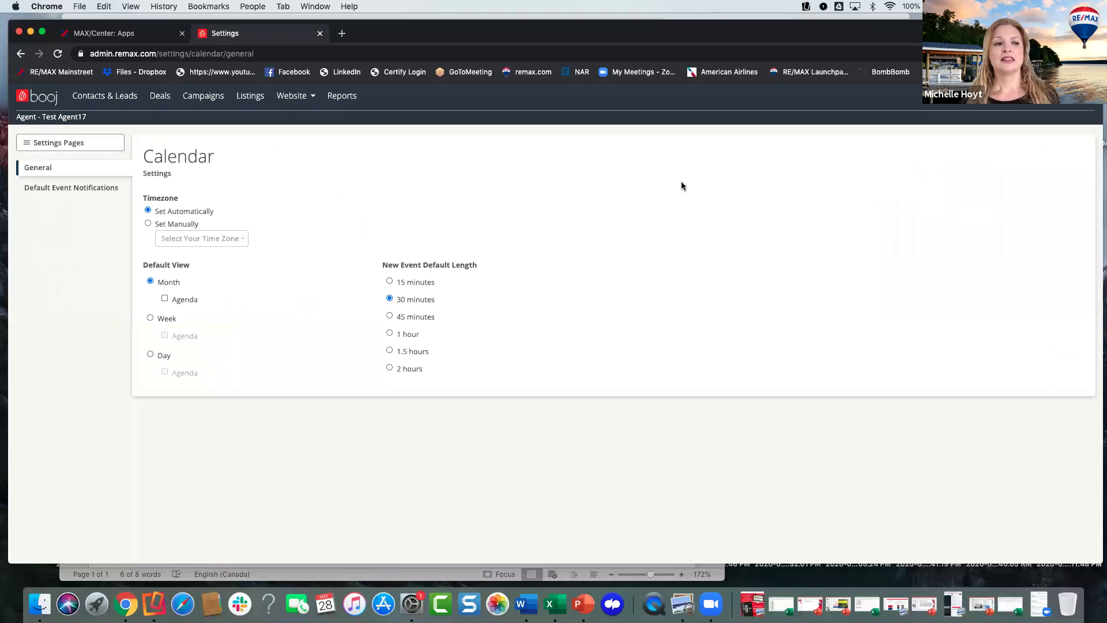
left_click(57, 143)
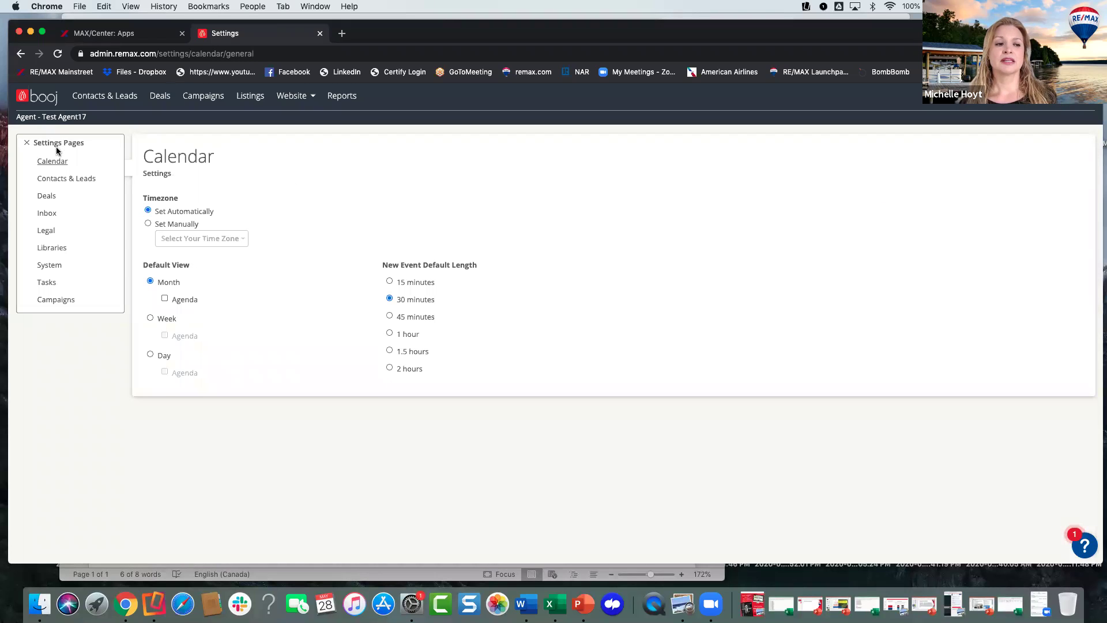
left_click(68, 180)
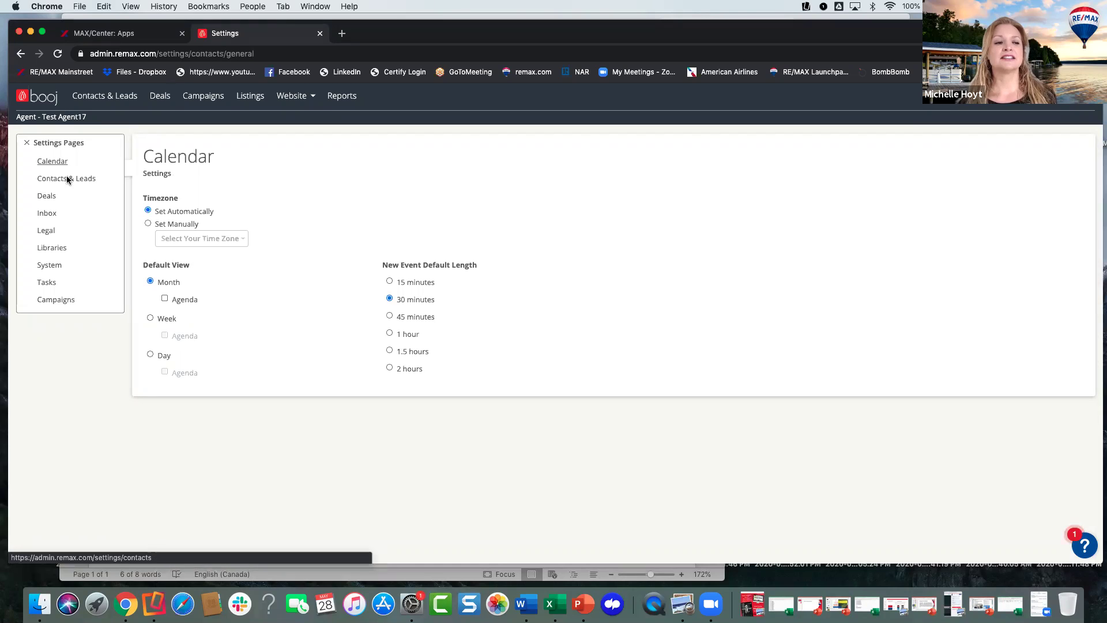
left_click(21, 53)
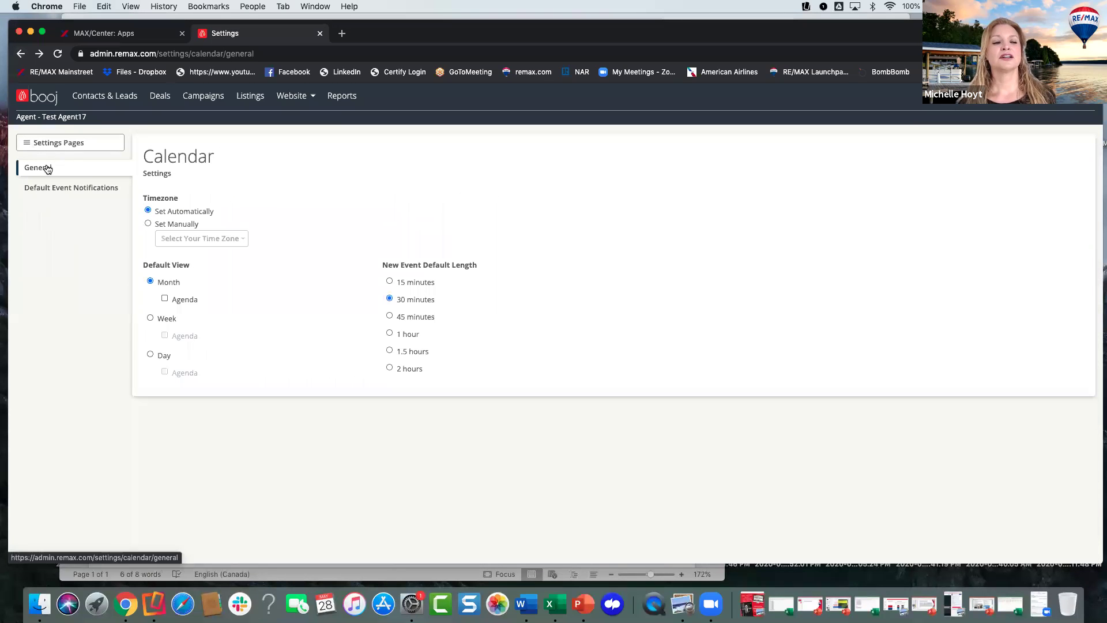
left_click(55, 143)
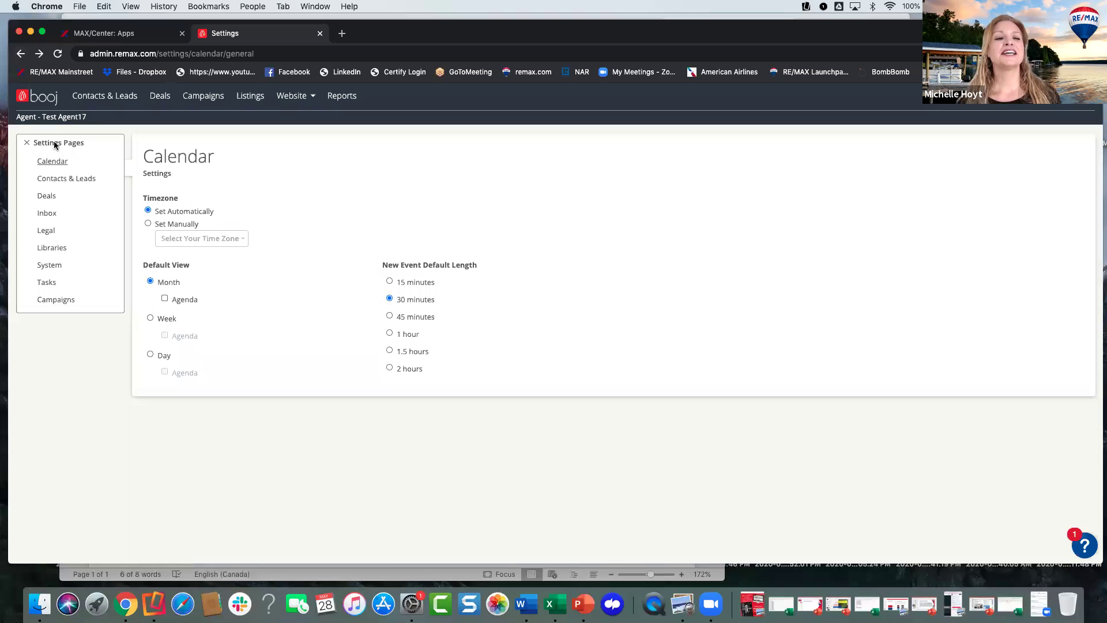
left_click(46, 214)
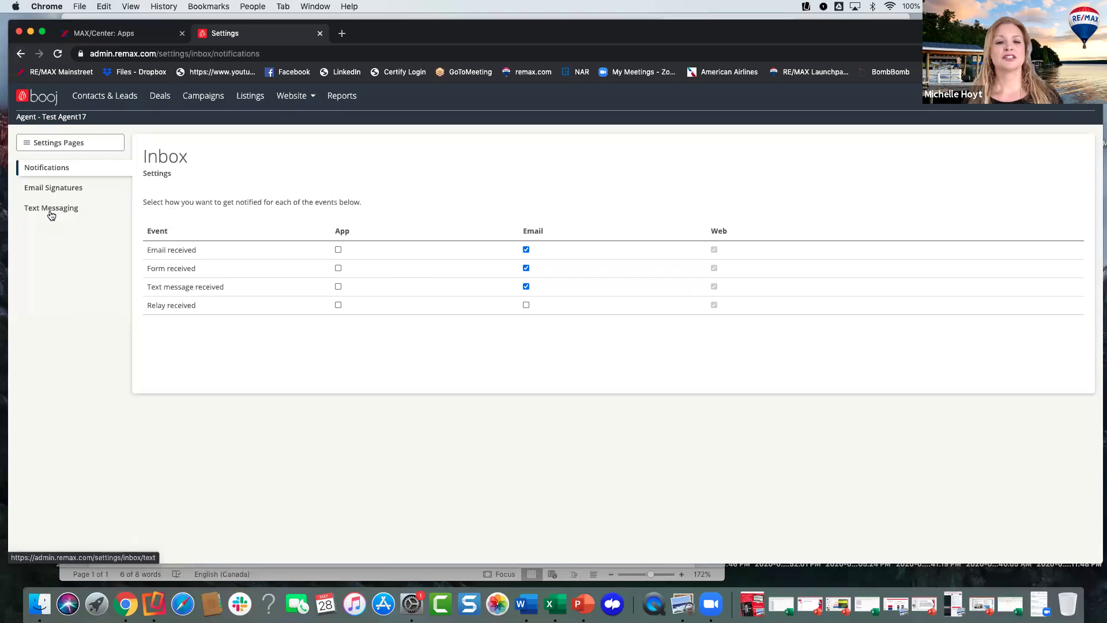
- Reopen Settings and go to Inbox > Text Messaging to see the texting numbers and 30-day count
left_click(1067, 97)
left_click(1066, 126)
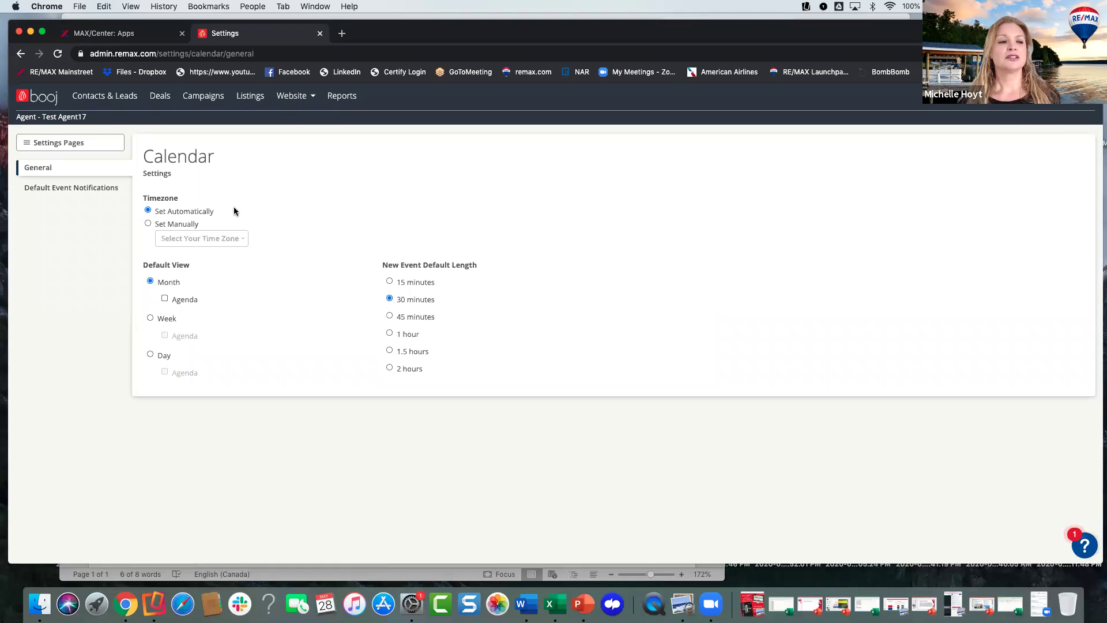
left_click(59, 143)
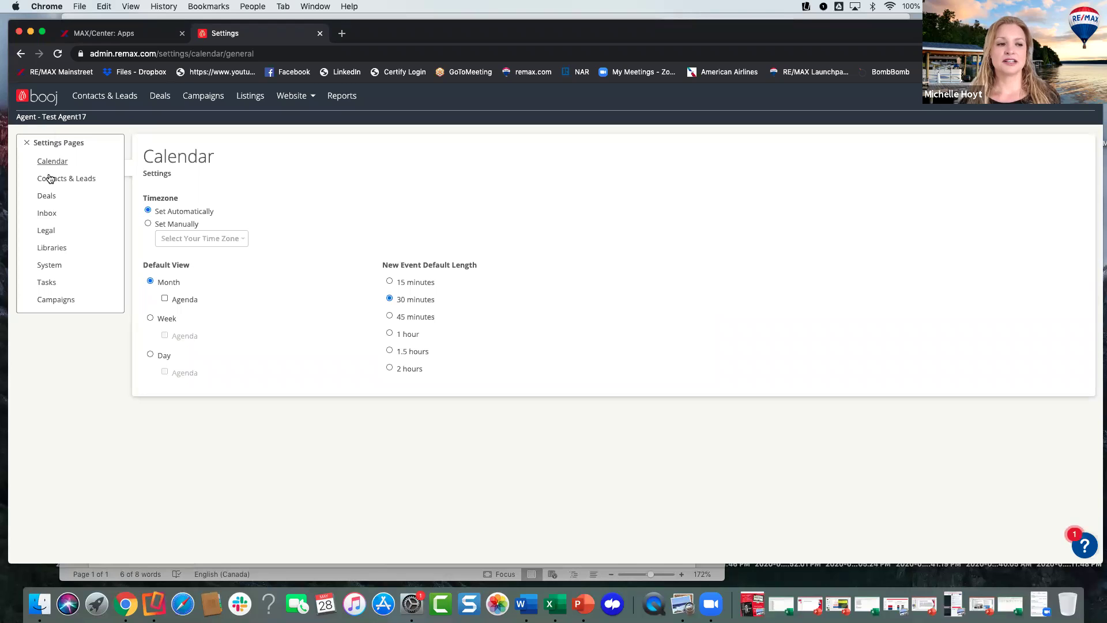
left_click(48, 214)
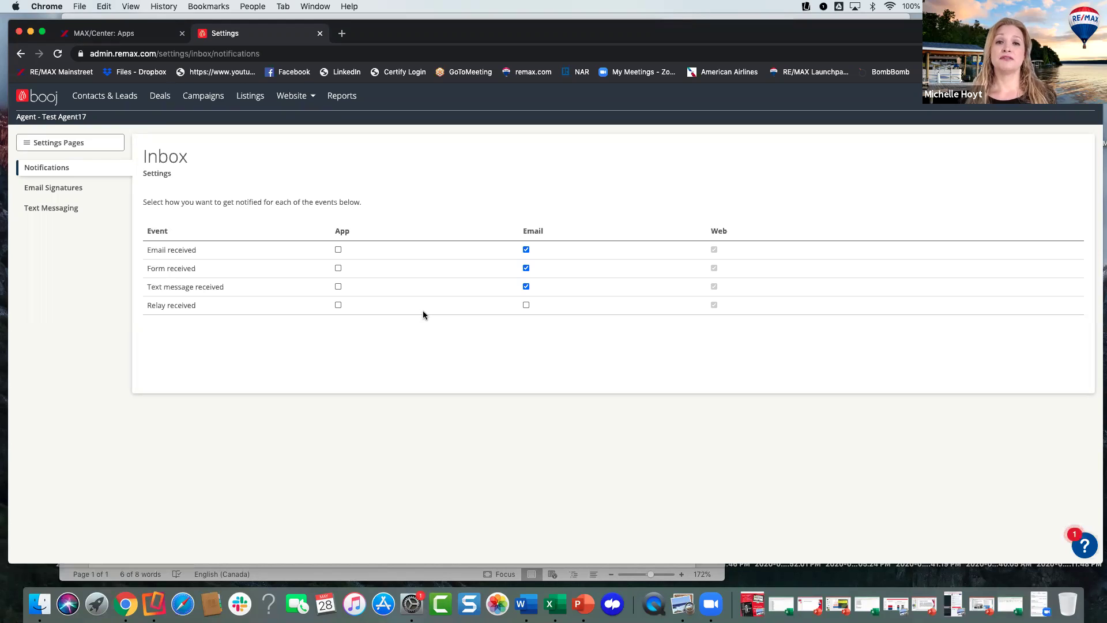
left_click(52, 211)
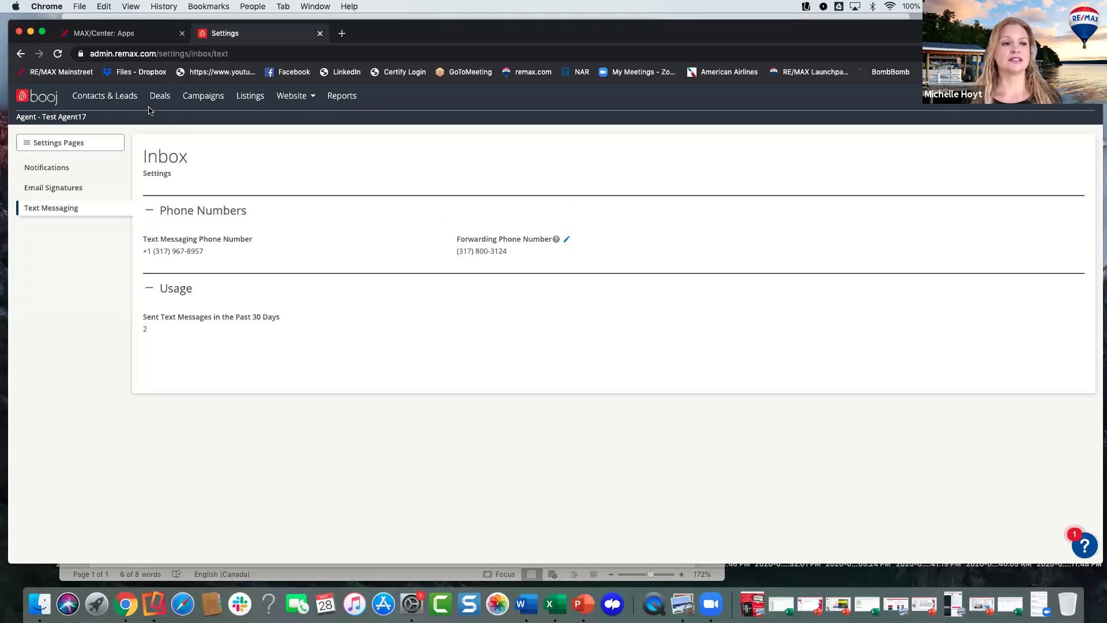
- Go to the Contacts & Leads list and open the matching contact's dashboard
left_click(105, 96)
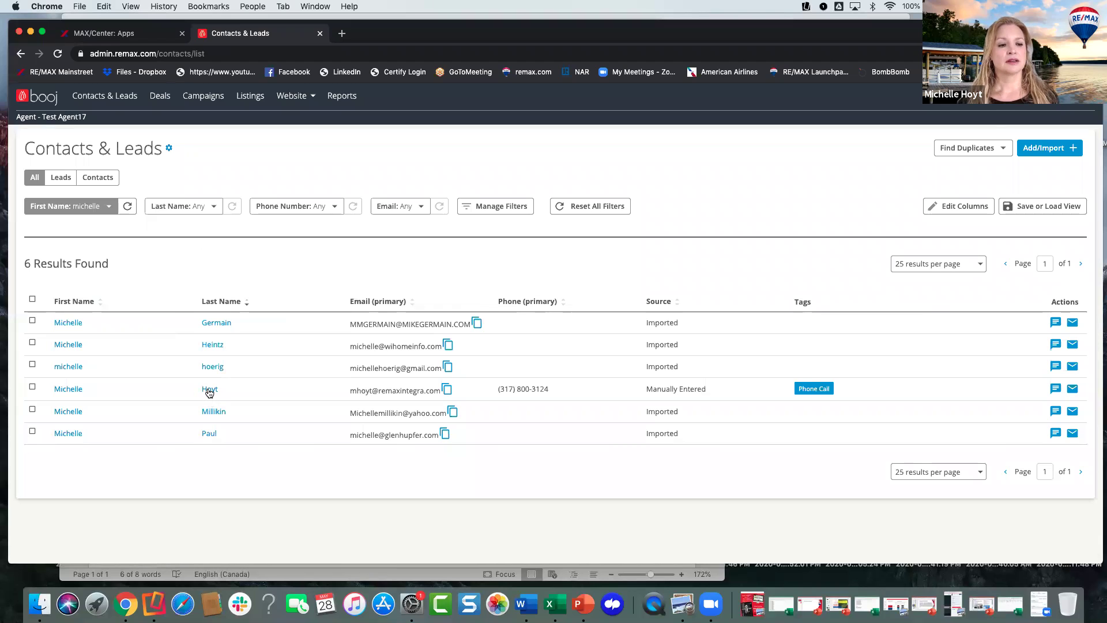
left_click(210, 390)
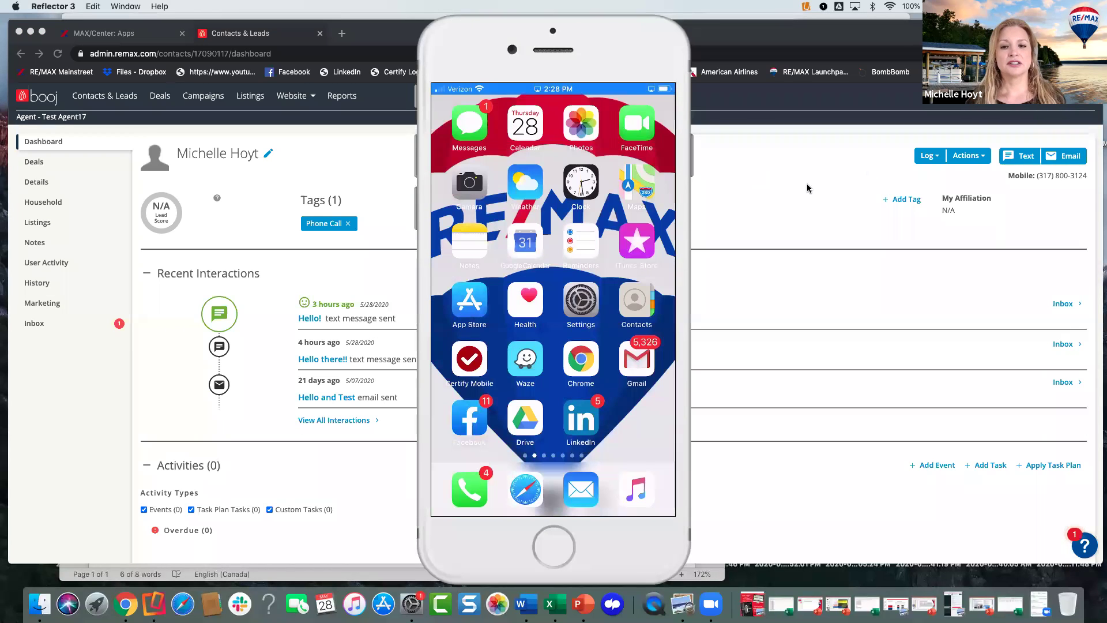
- Bring the browser forward beside the Reflector 3 mirror and start a new text message
left_click(1015, 161)
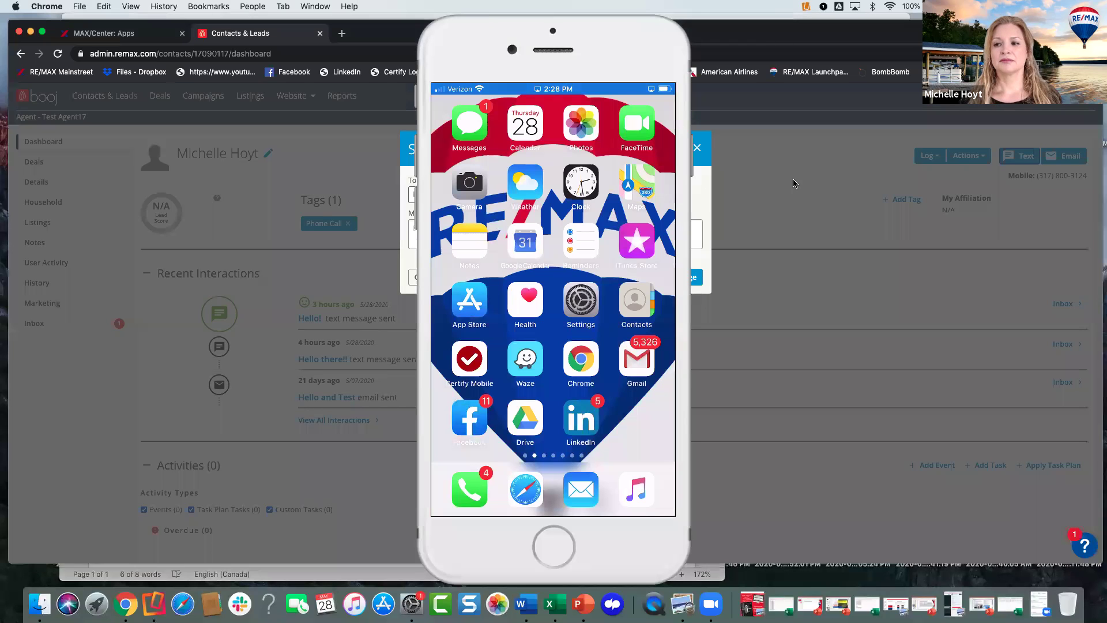
left_click(655, 41)
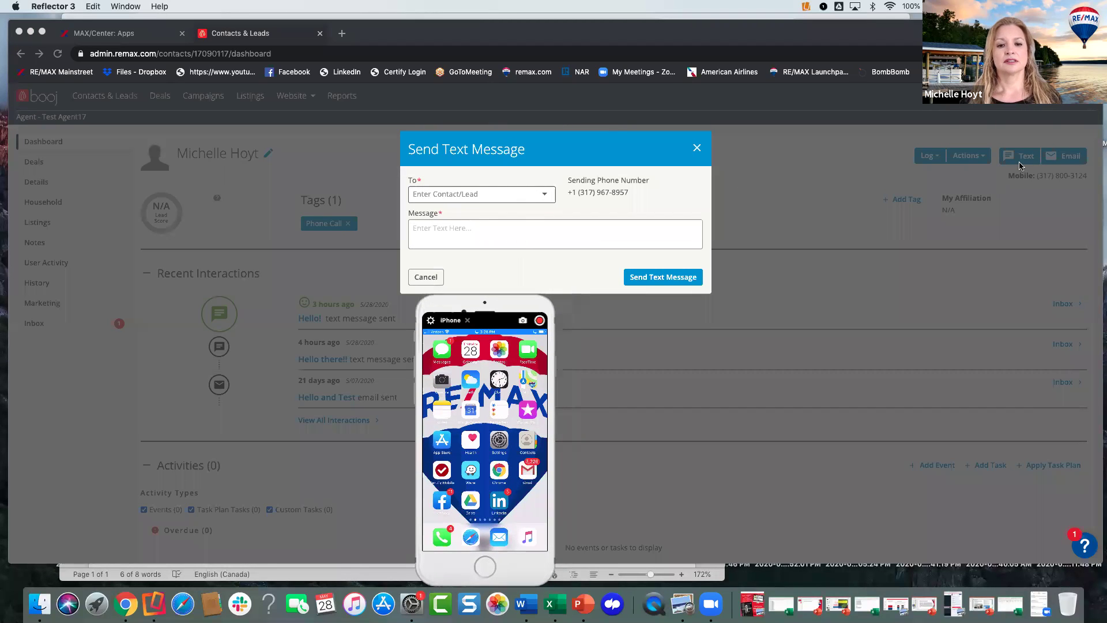
- Address the text to the contact's mobile number, found by searching their first name
left_click(542, 197)
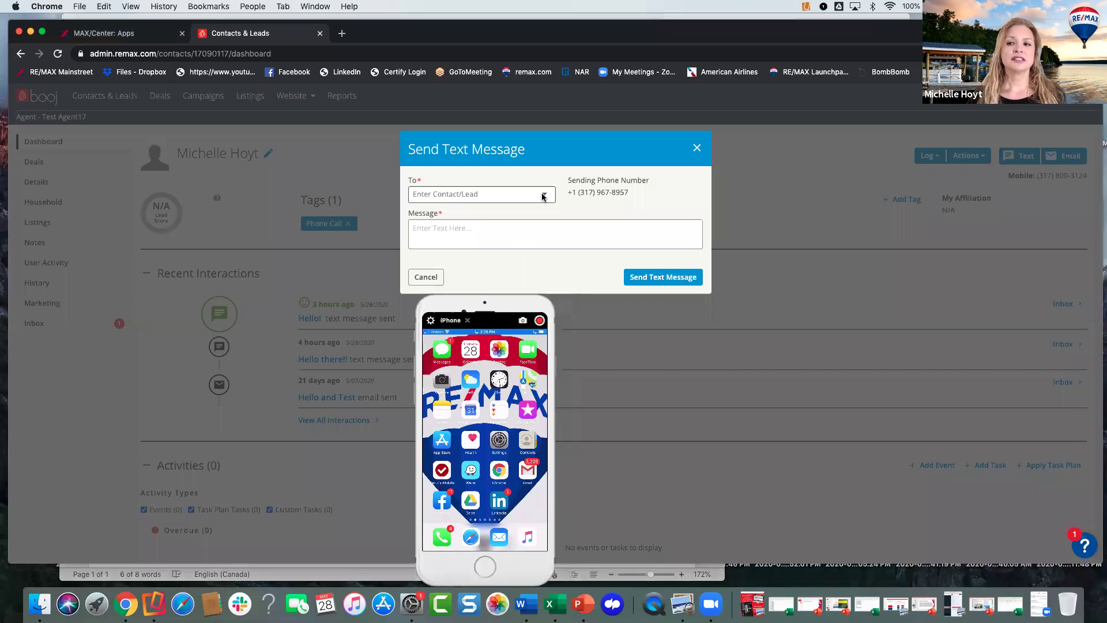
left_click(541, 193)
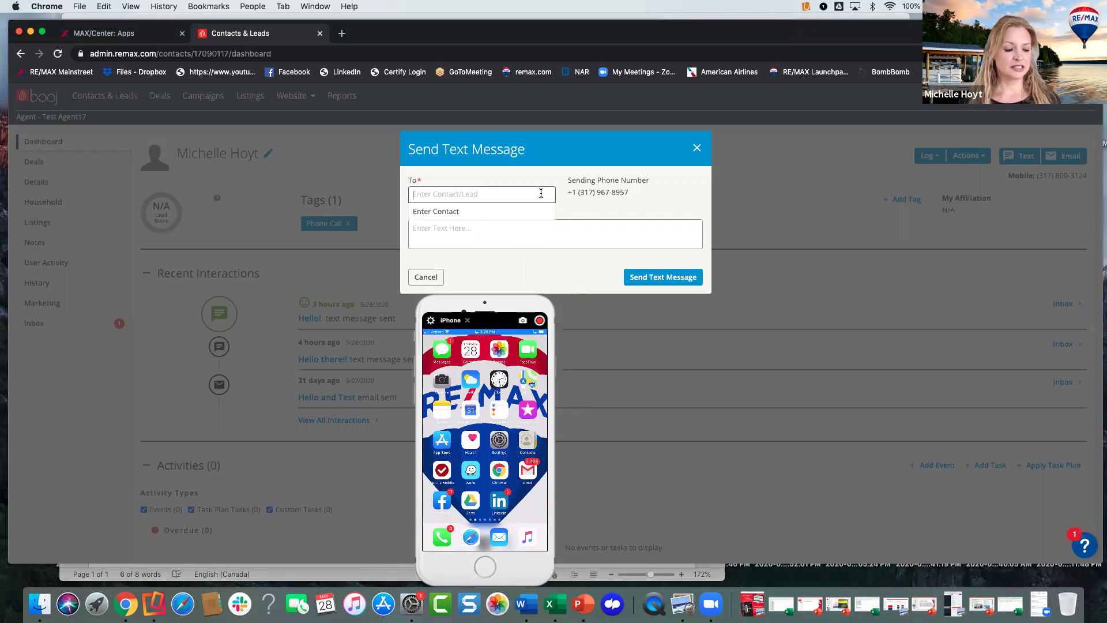
type("Michelle")
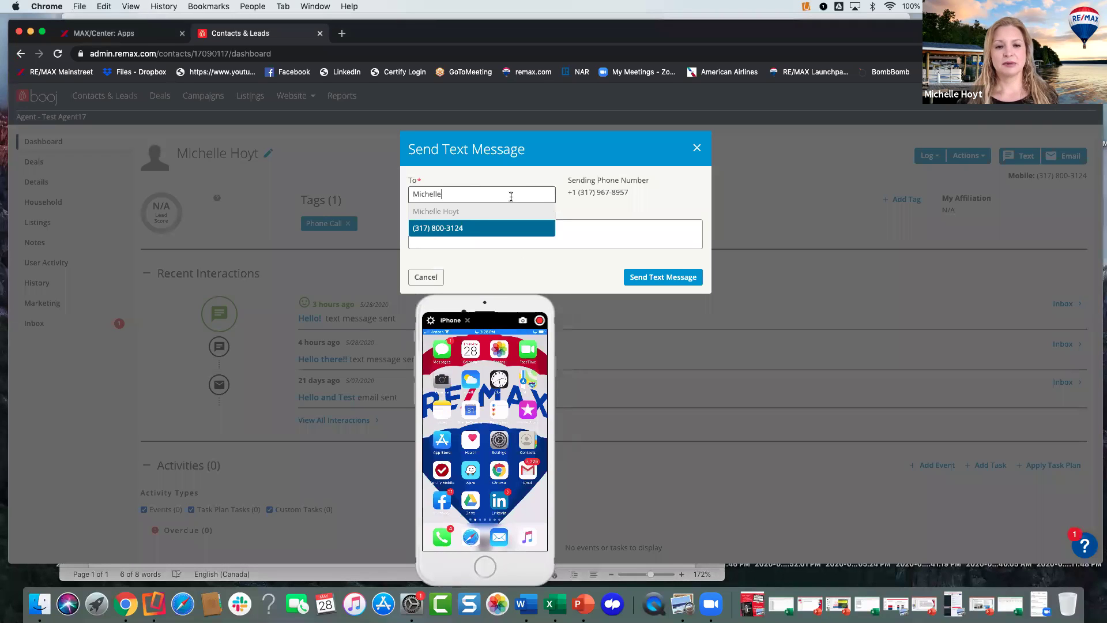
left_click(469, 228)
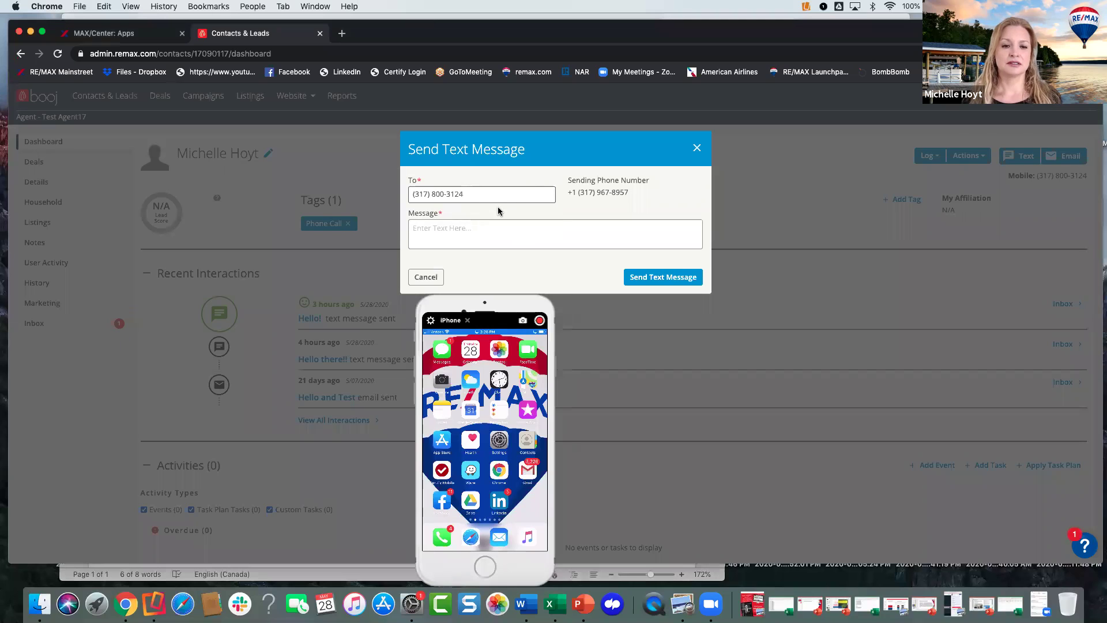
- Write "Hello from my webinar" plus a signature line with the agent's name and phone number
left_click(494, 237)
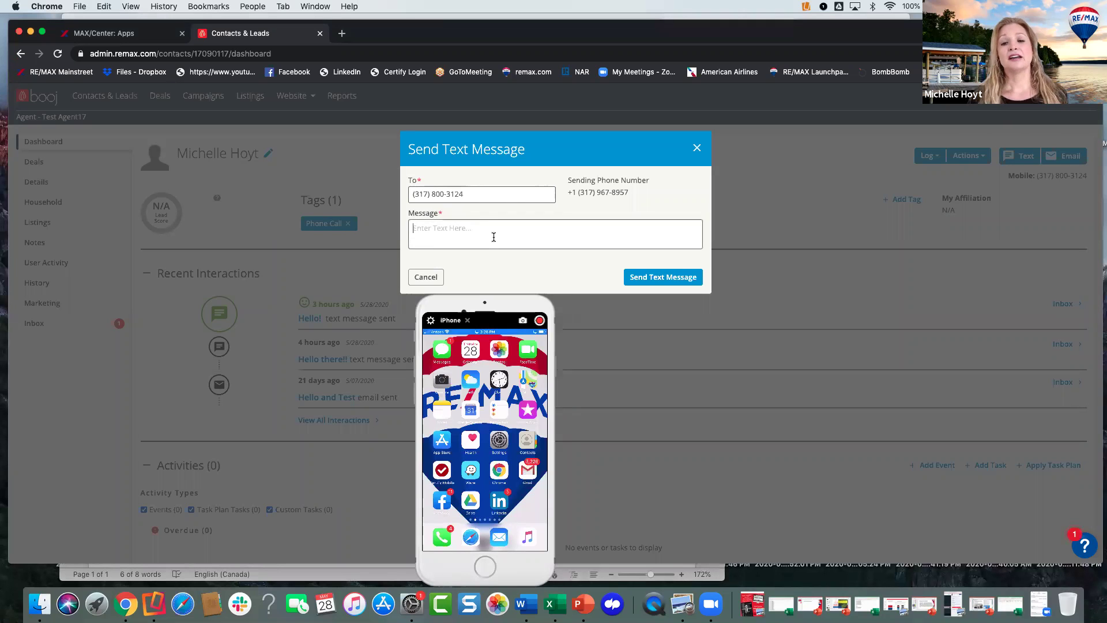
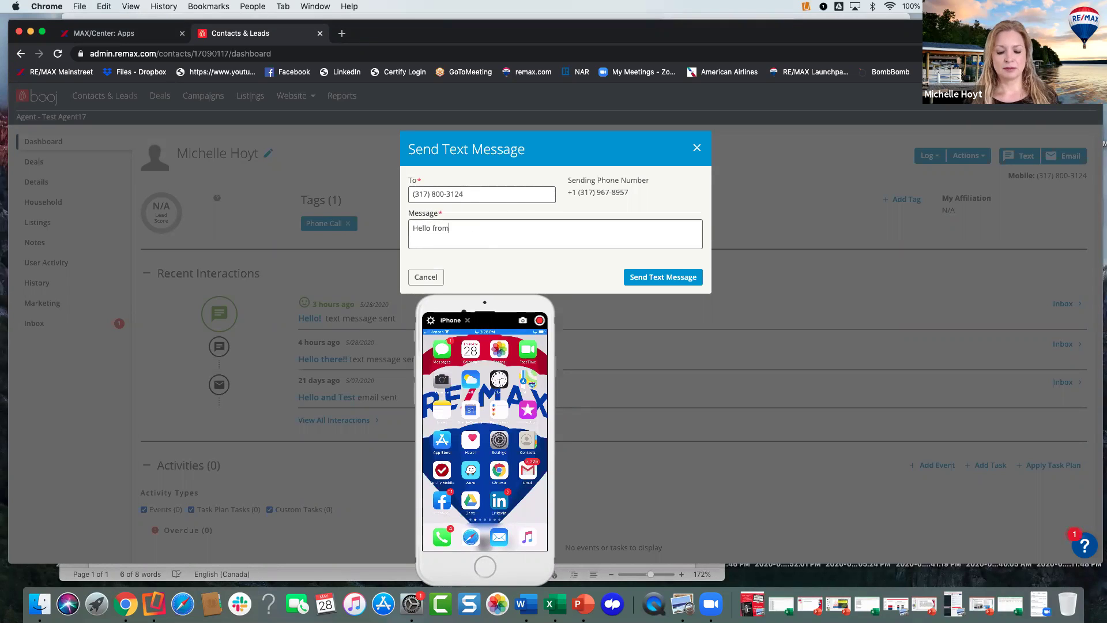
key("BackSpace")
key("BackSpace")
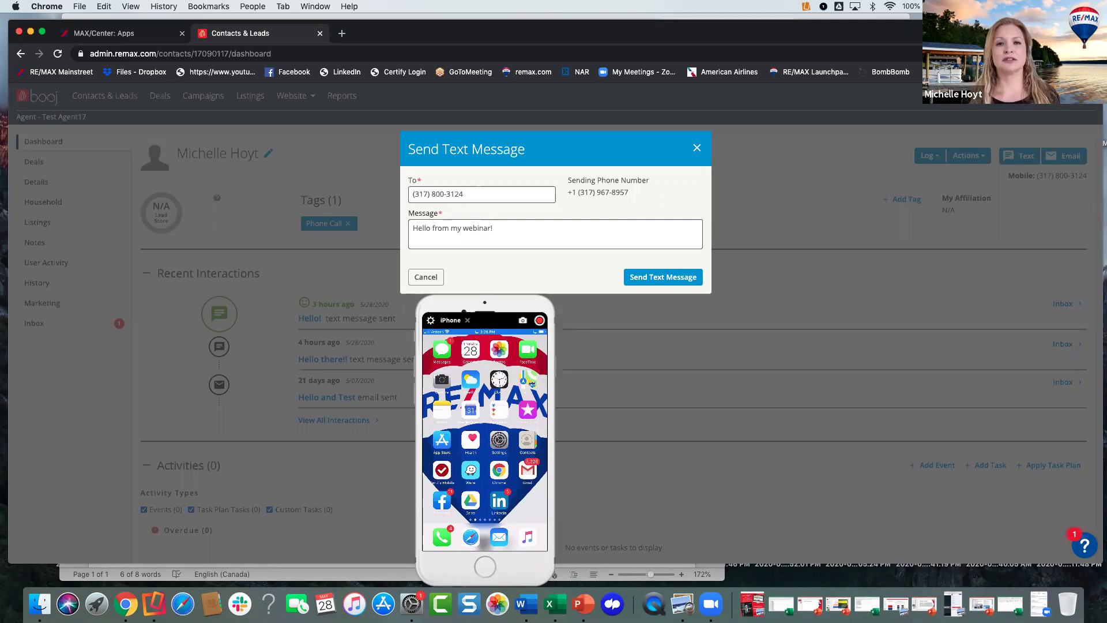
key("Return")
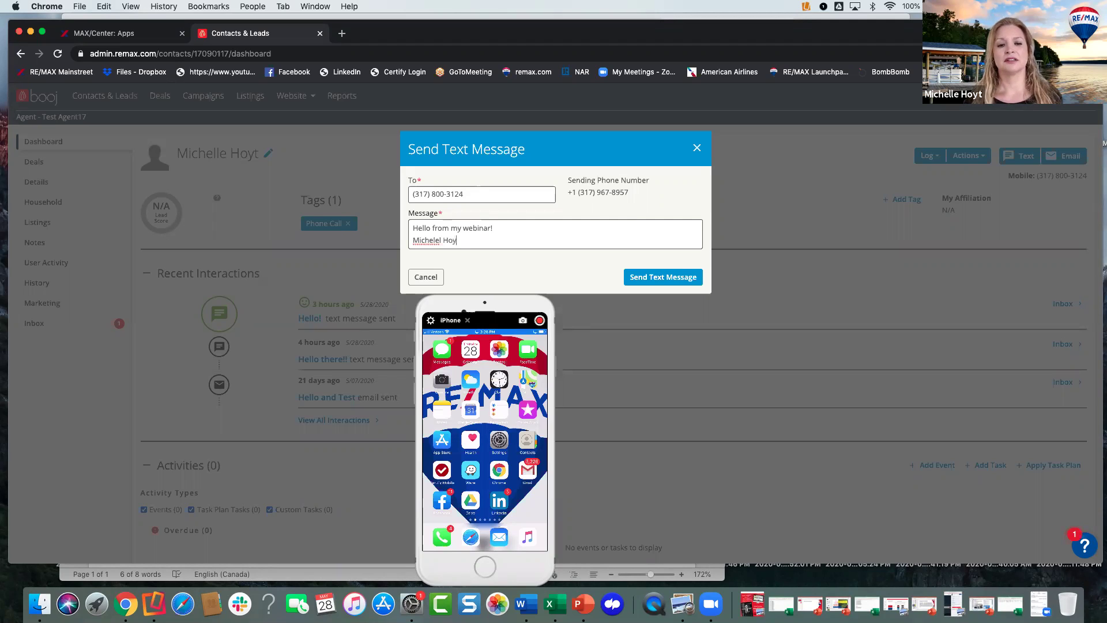
key("BackSpace")
key("BackSpace")
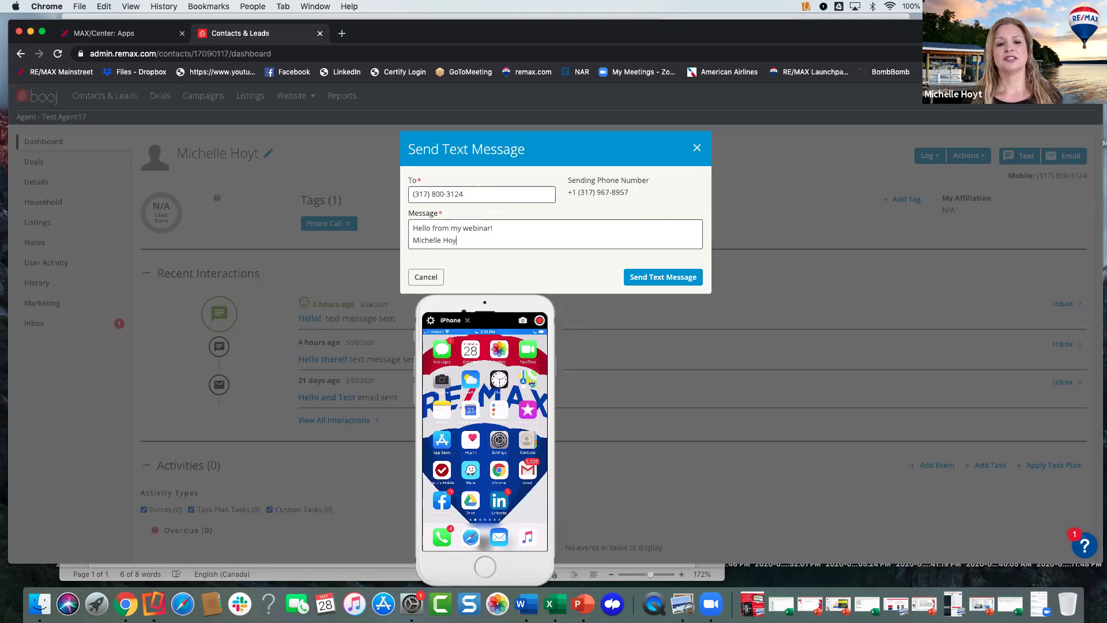
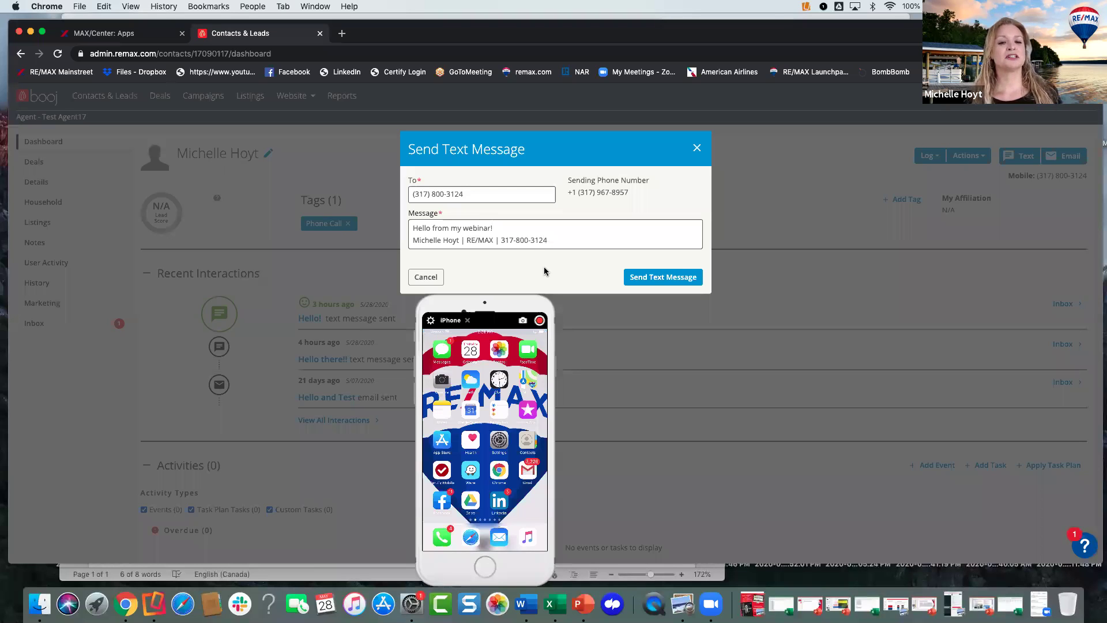
- Send the text, then resize the Reflector iPhone mirror and arrange it beside the contact dashboard
left_click(638, 277)
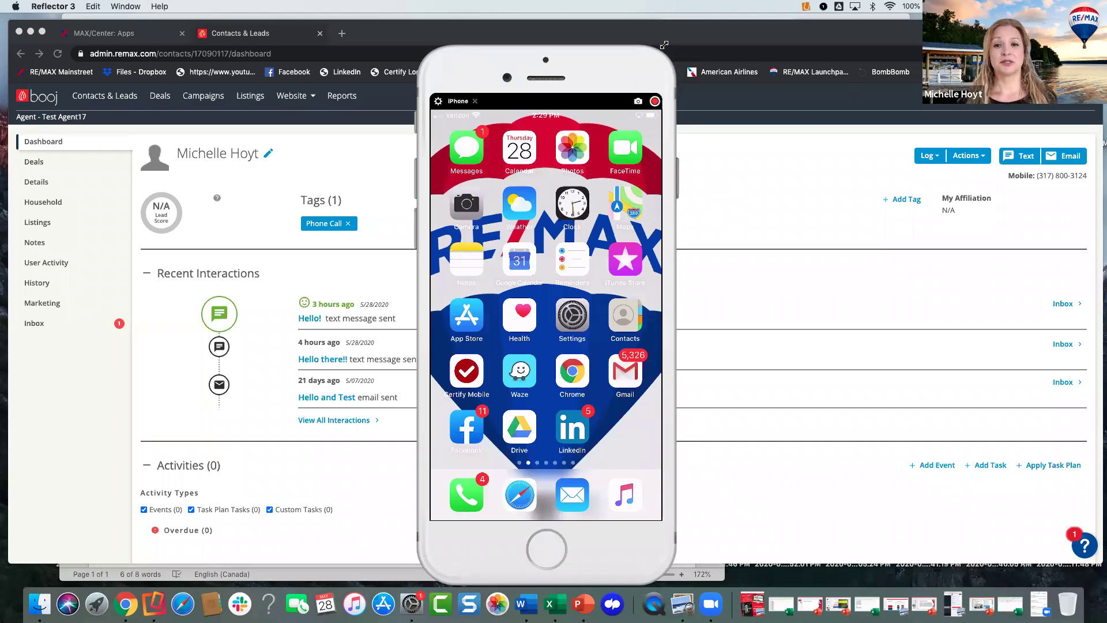
left_click_drag(664, 45, 676, 19)
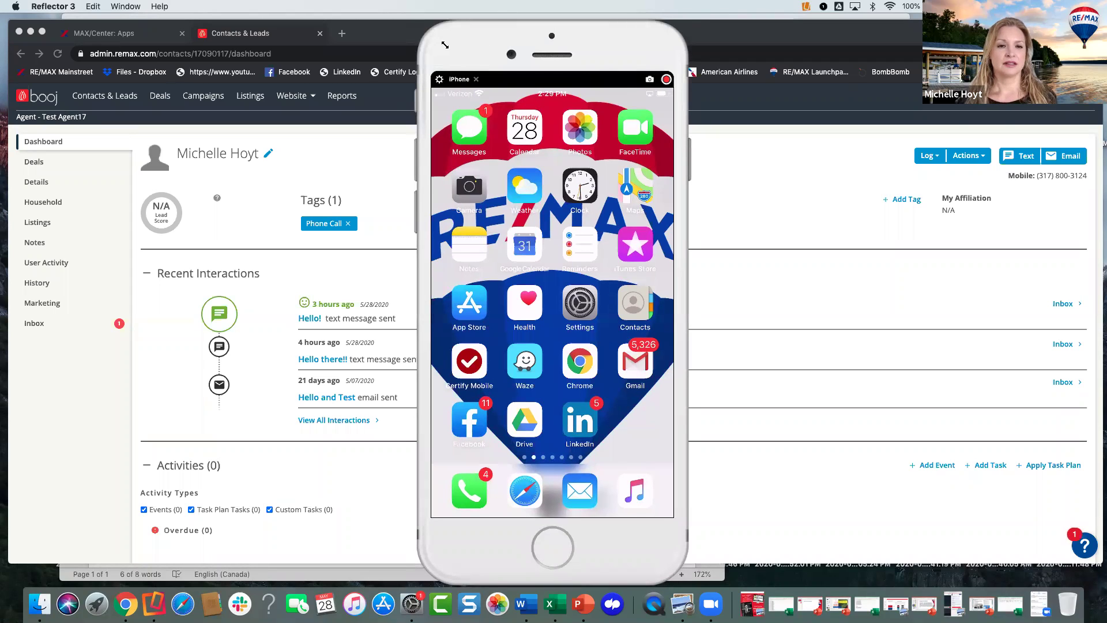
left_click_drag(434, 34, 441, 46)
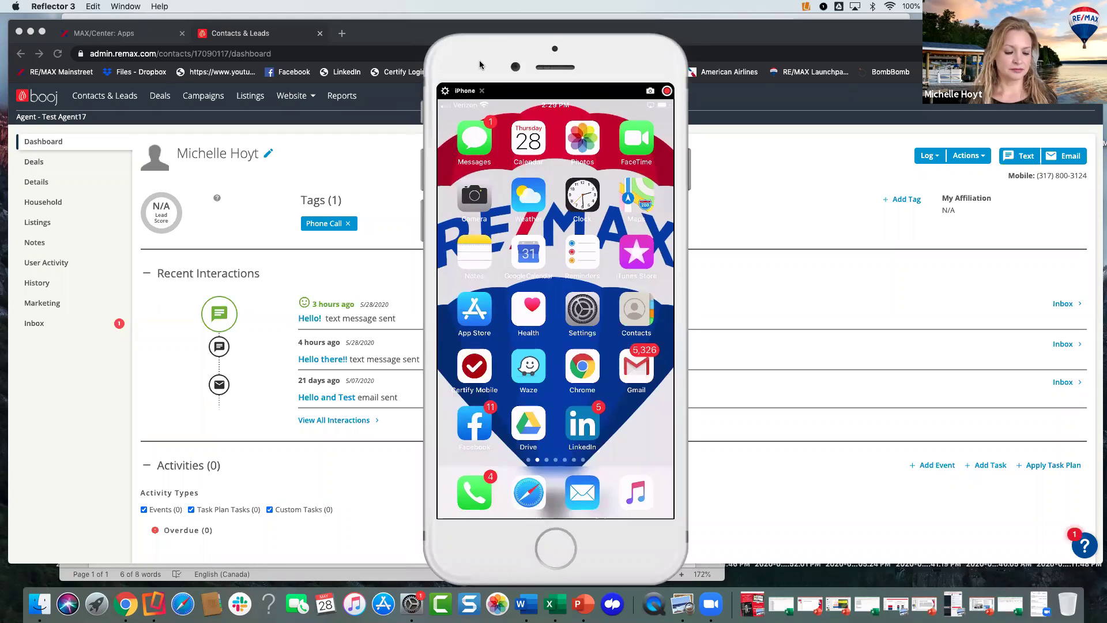
left_click(753, 168)
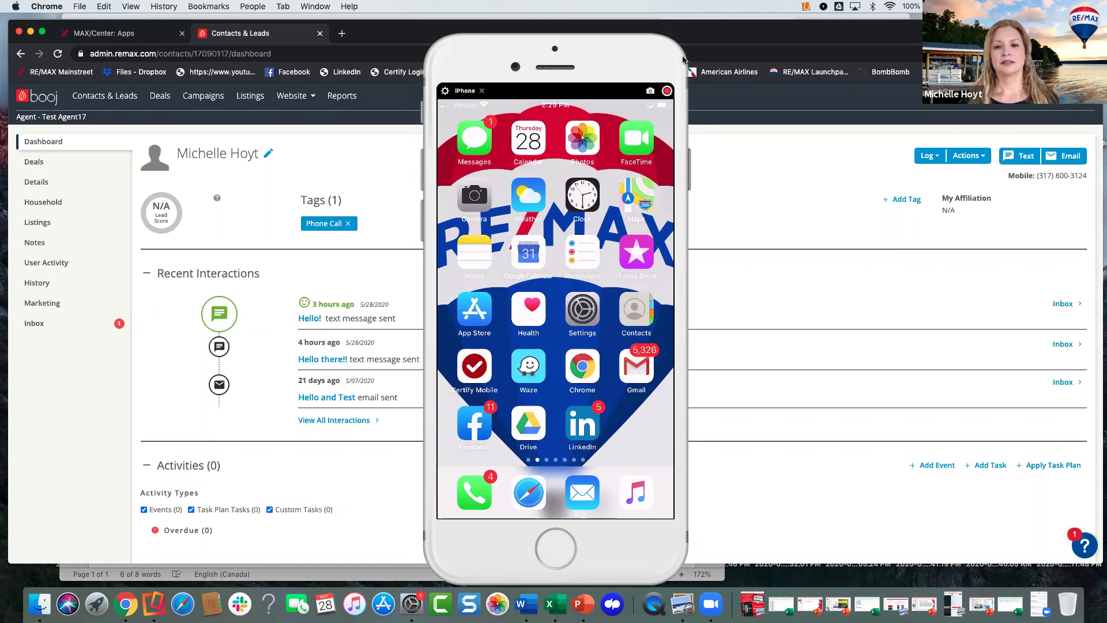
left_click(658, 123)
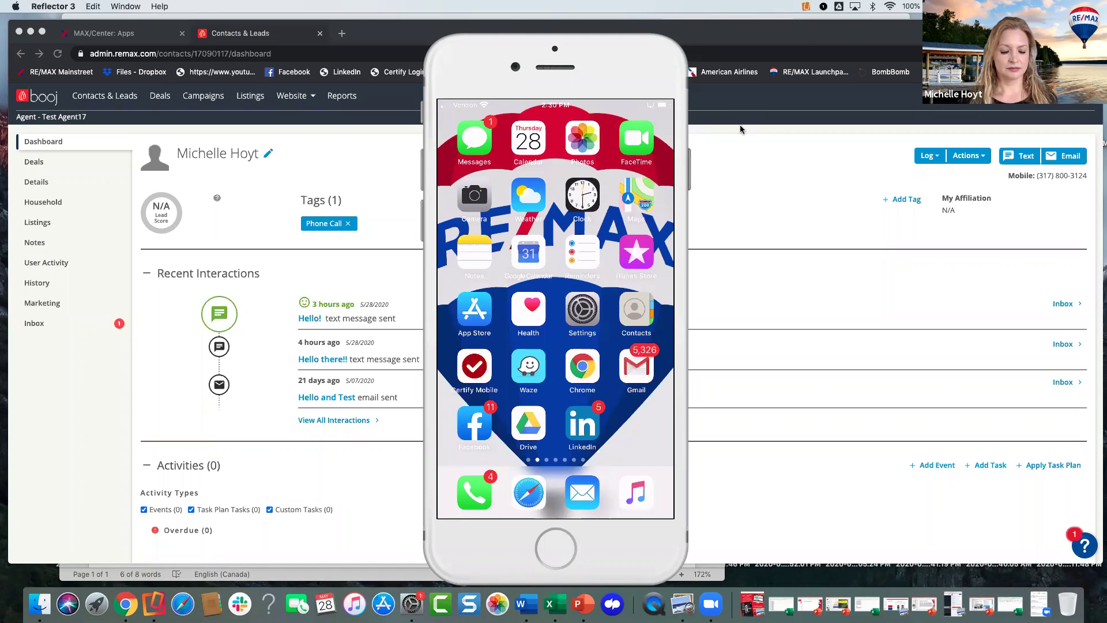
left_click(909, 181)
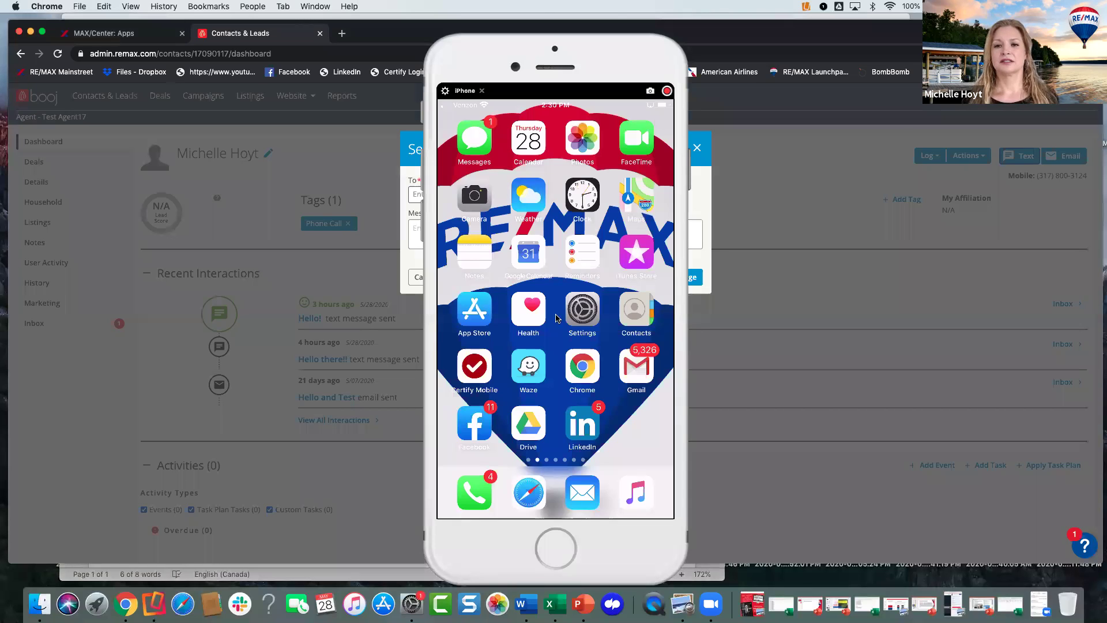
- Return to the text dialog and set the recipient to the contact's mobile number
left_click(556, 315)
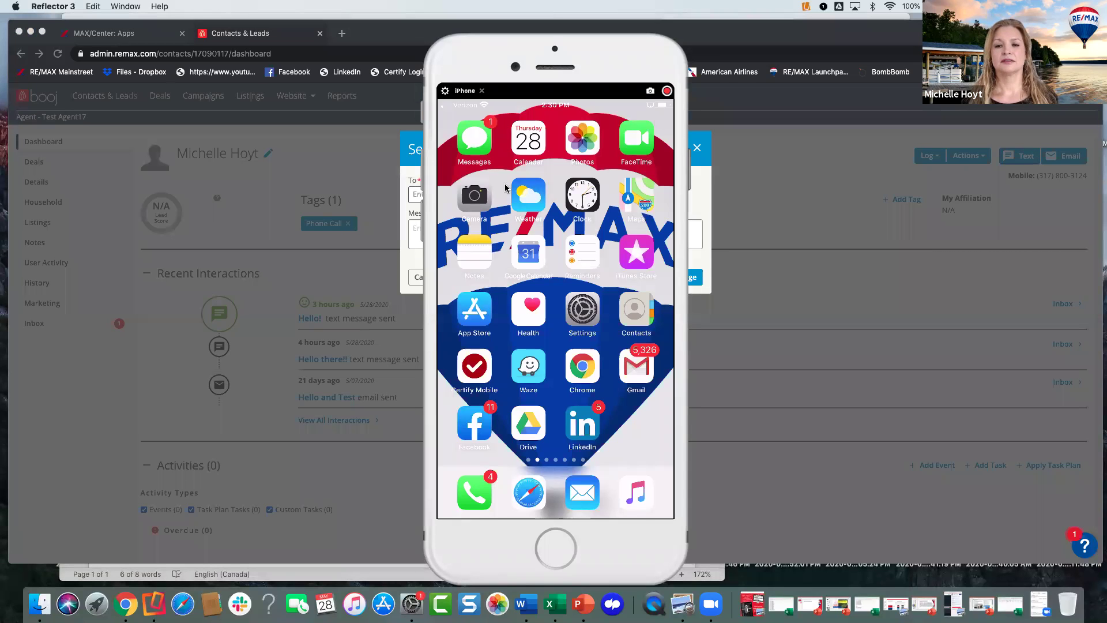
left_click(500, 193)
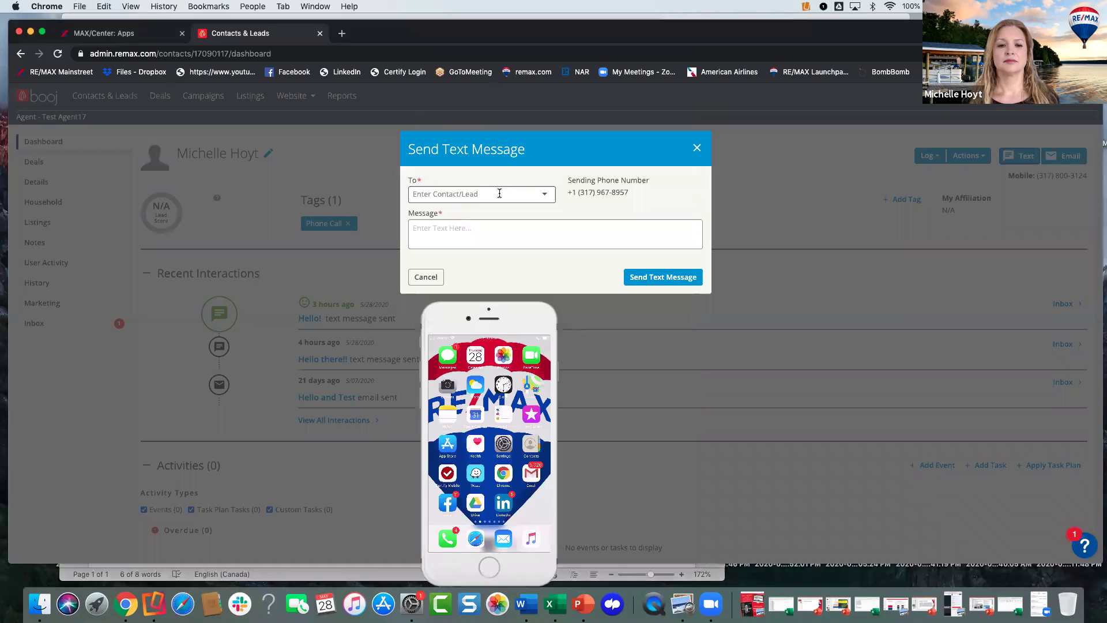
left_click(499, 193)
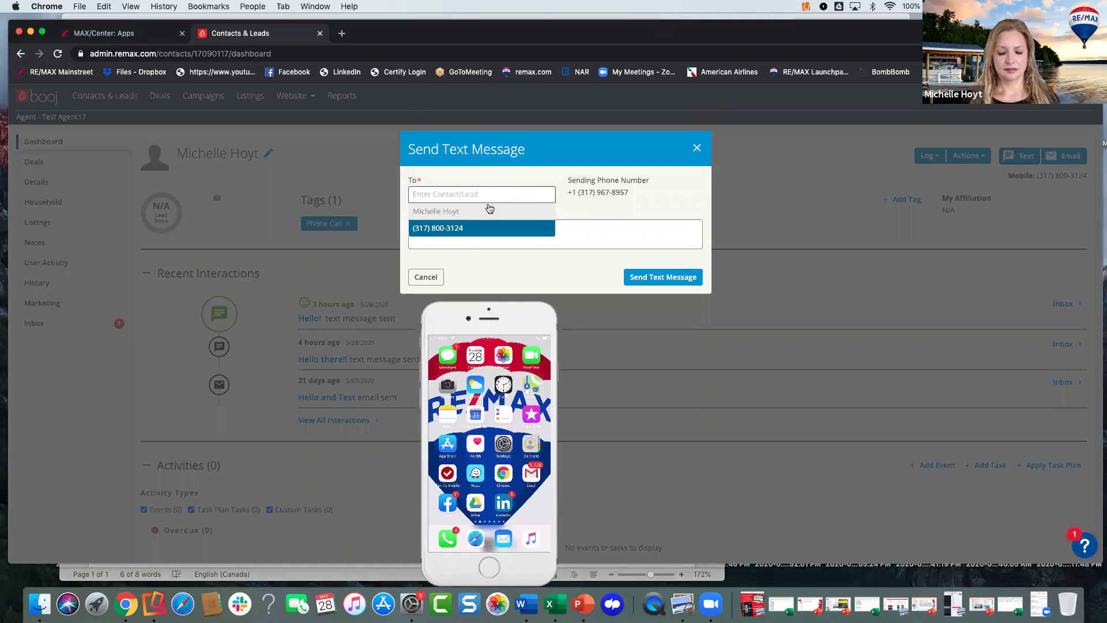
type("31")
key("BackSpace")
type("Michelle")
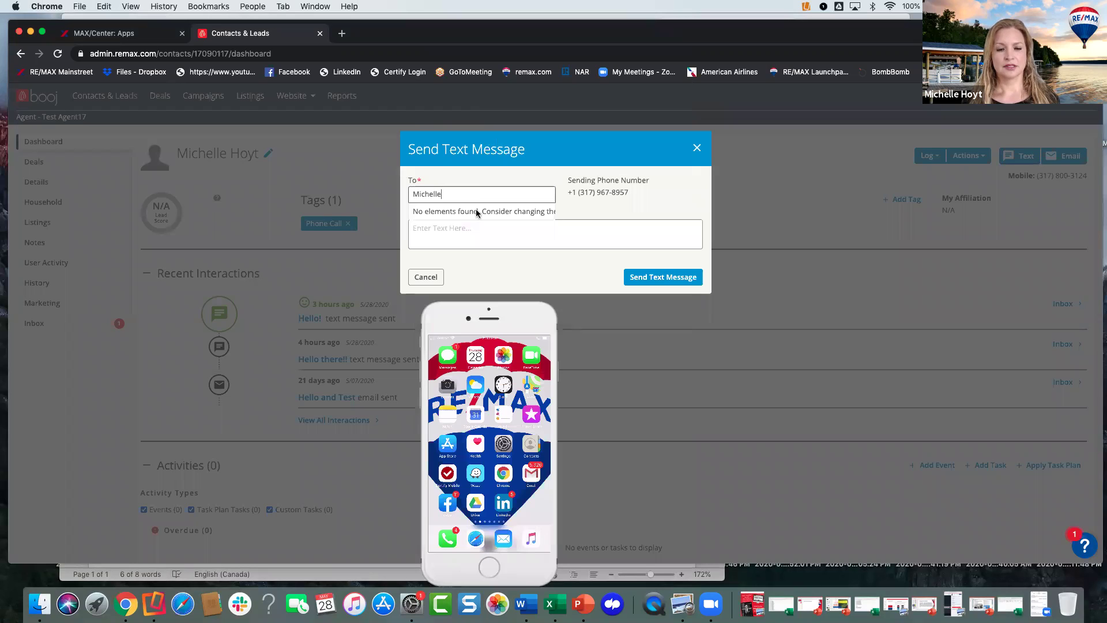
left_click(466, 229)
- Send the message "Hello there!!" and bring the phone mirror back to the front
type("Hello there!!")
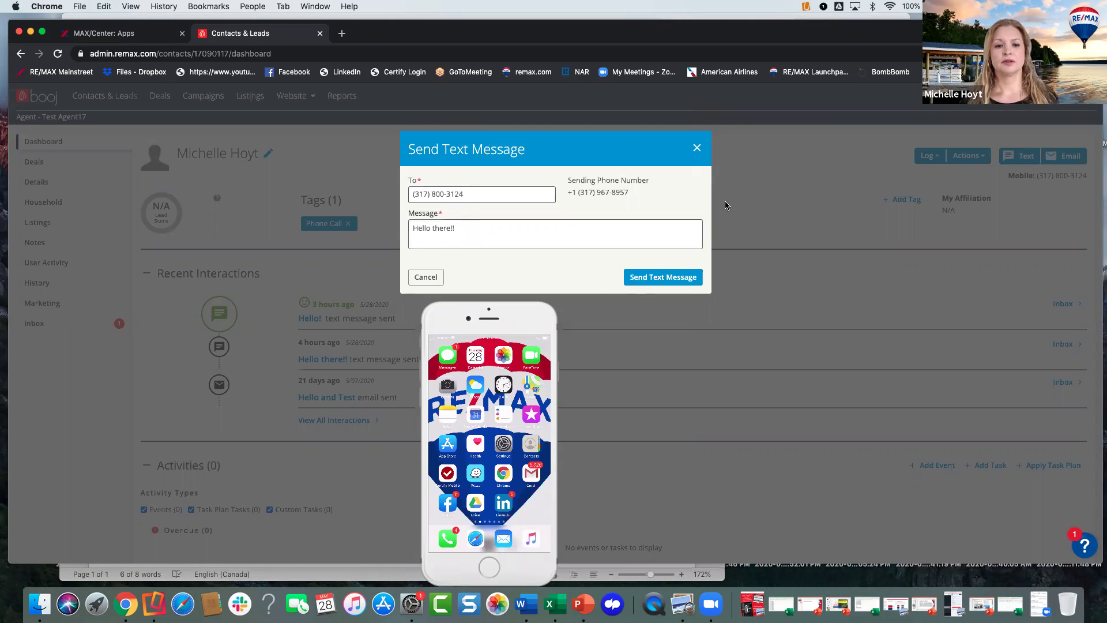
left_click(637, 277)
mouse_move(550, 310)
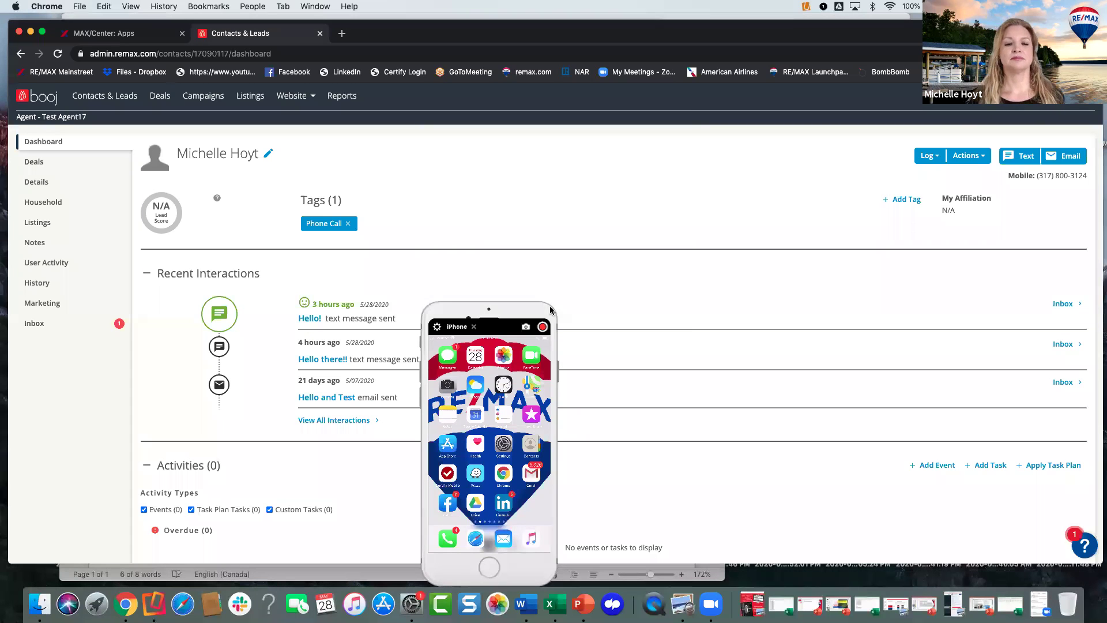
left_click(546, 304)
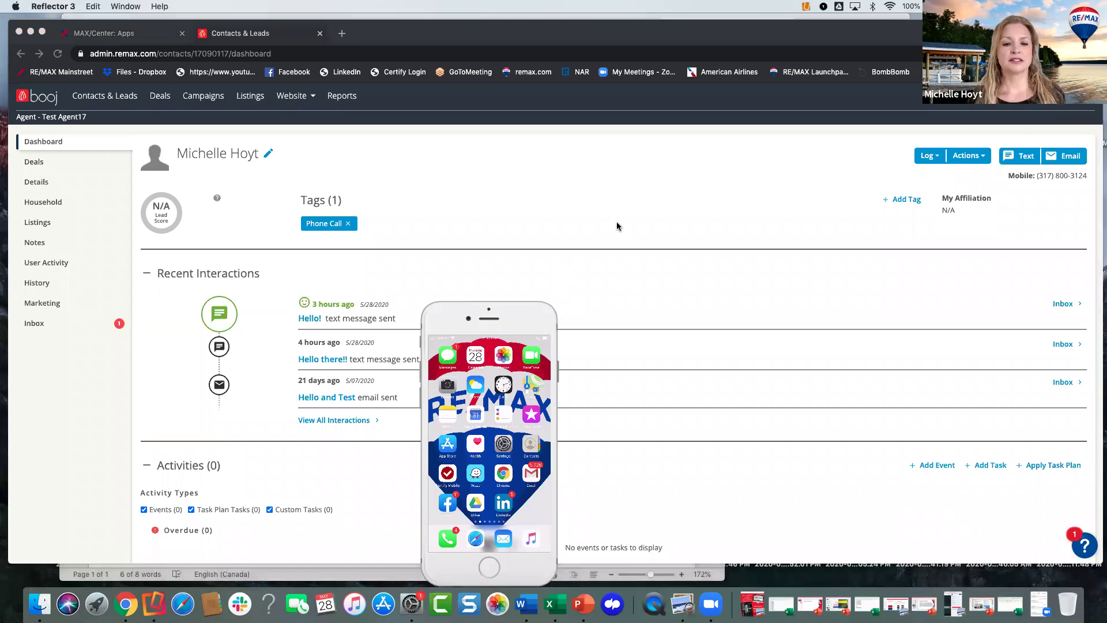
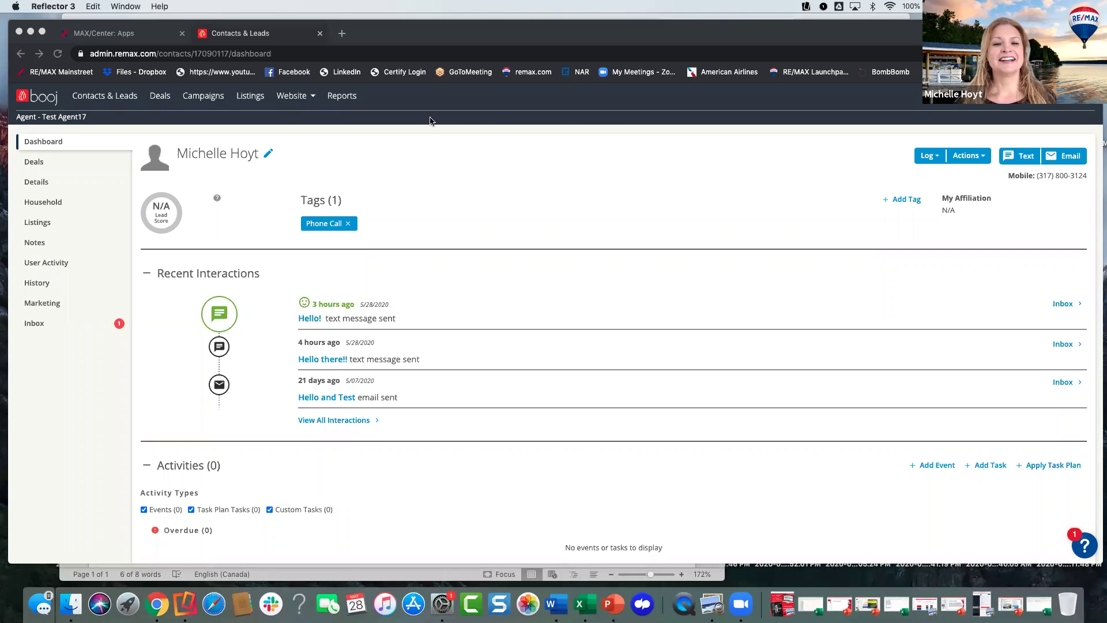
- Reload the contact's booj dashboard in Chrome so the newly sent text messages appear
left_click(413, 152)
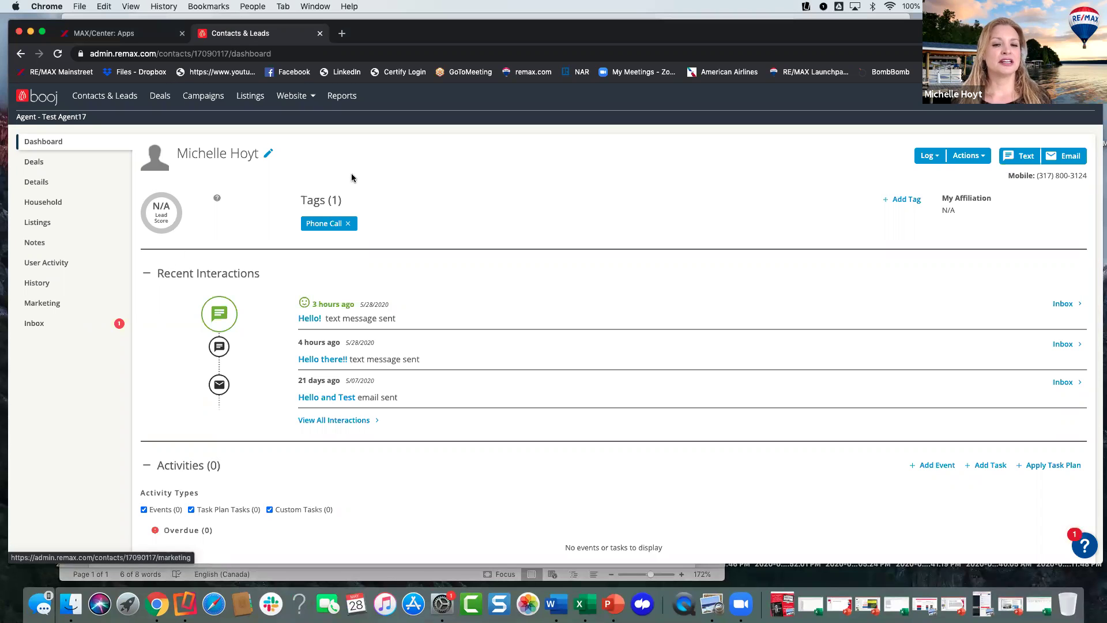
left_click(58, 54)
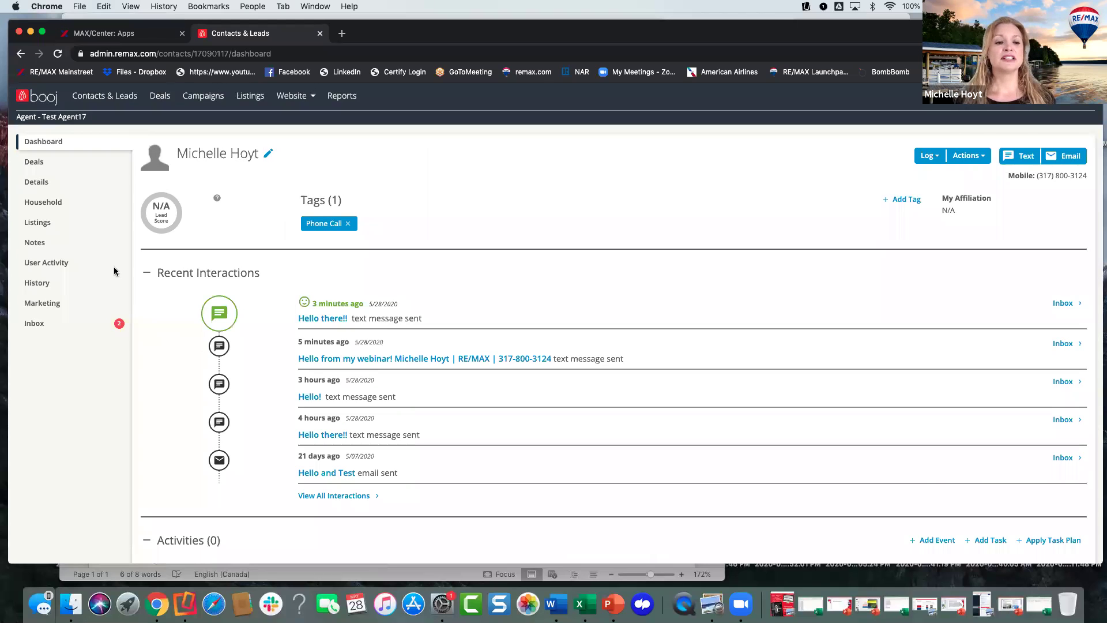
- Open the contact's Inbox and close the received text message that opened
left_click(40, 325)
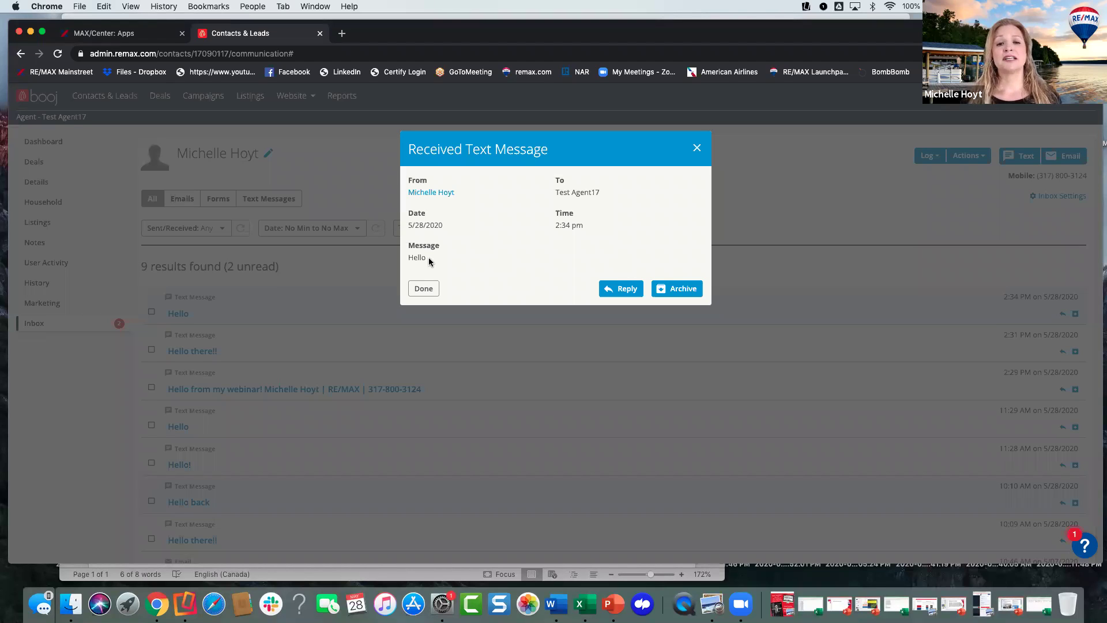
left_click(696, 147)
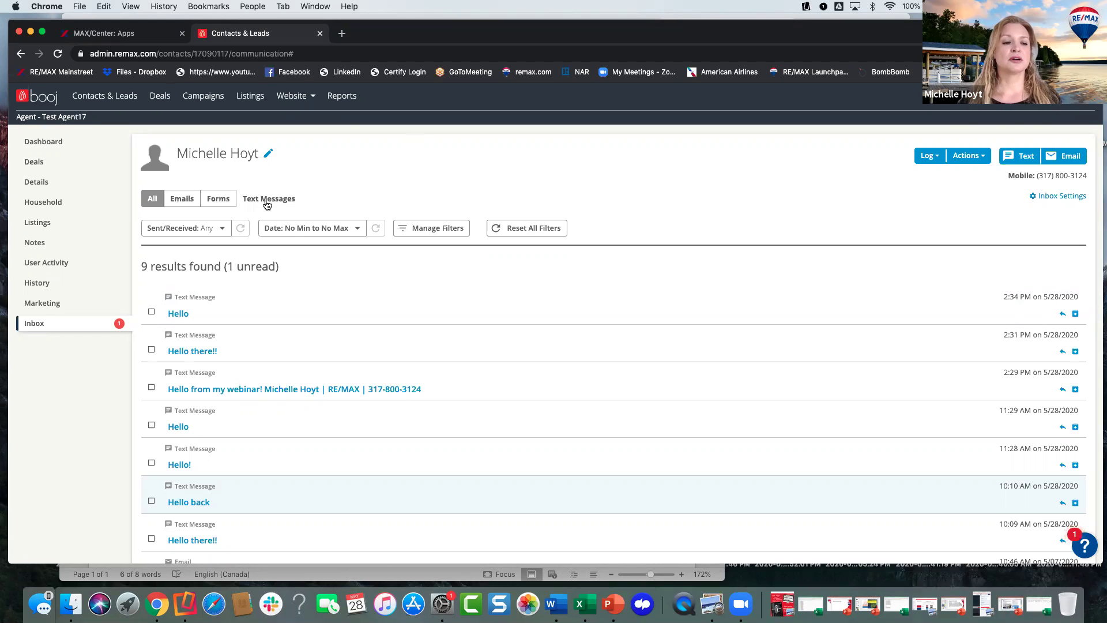
- Filter the inbox by Text Messages, then Forms, and finally Emails to show the two emails
left_click(272, 203)
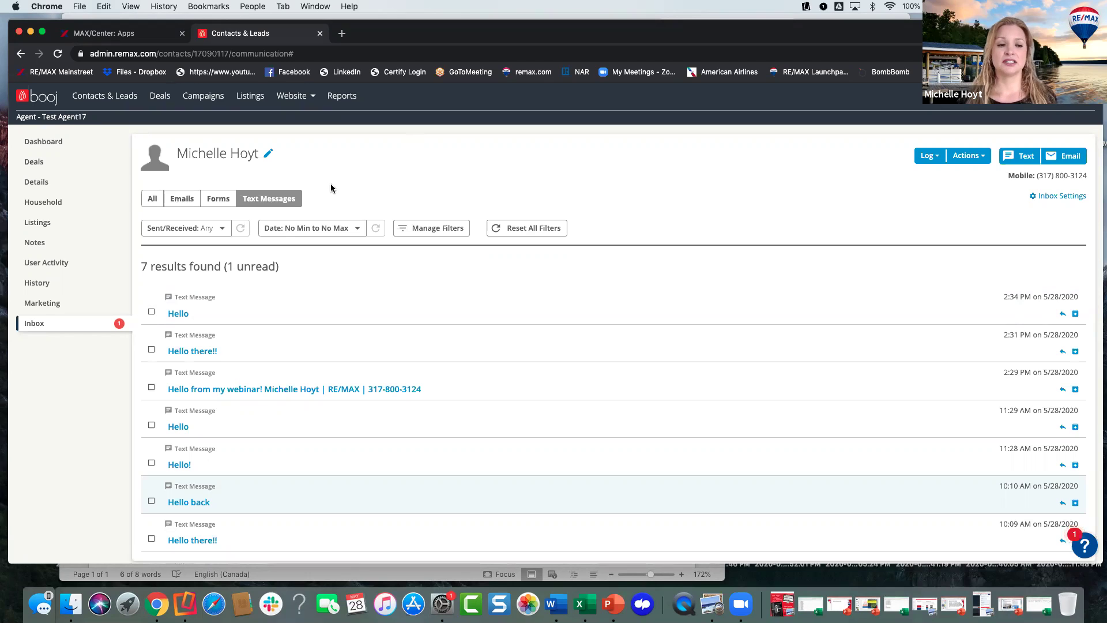
left_click(218, 198)
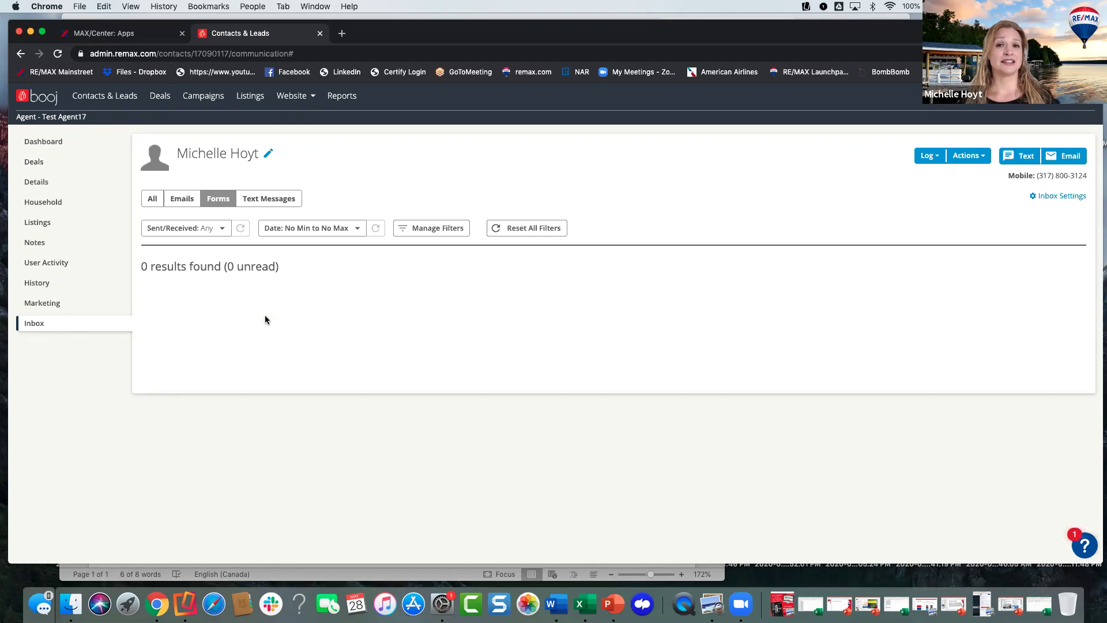
left_click(182, 199)
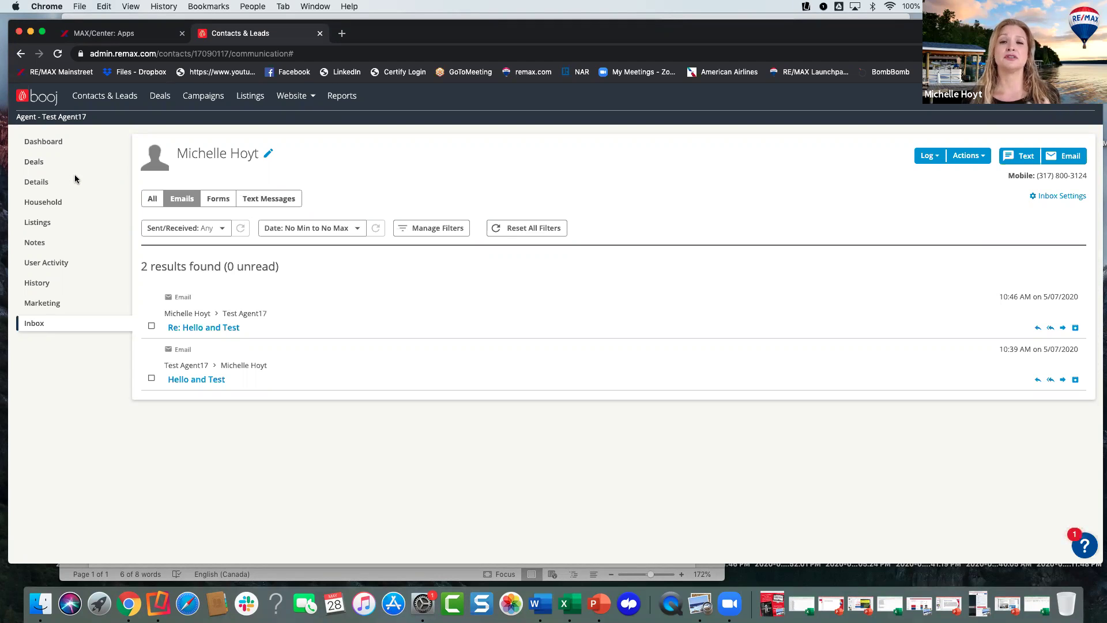
- Go back to the Dashboard and review Recent Interactions and the empty Activities section
left_click(49, 144)
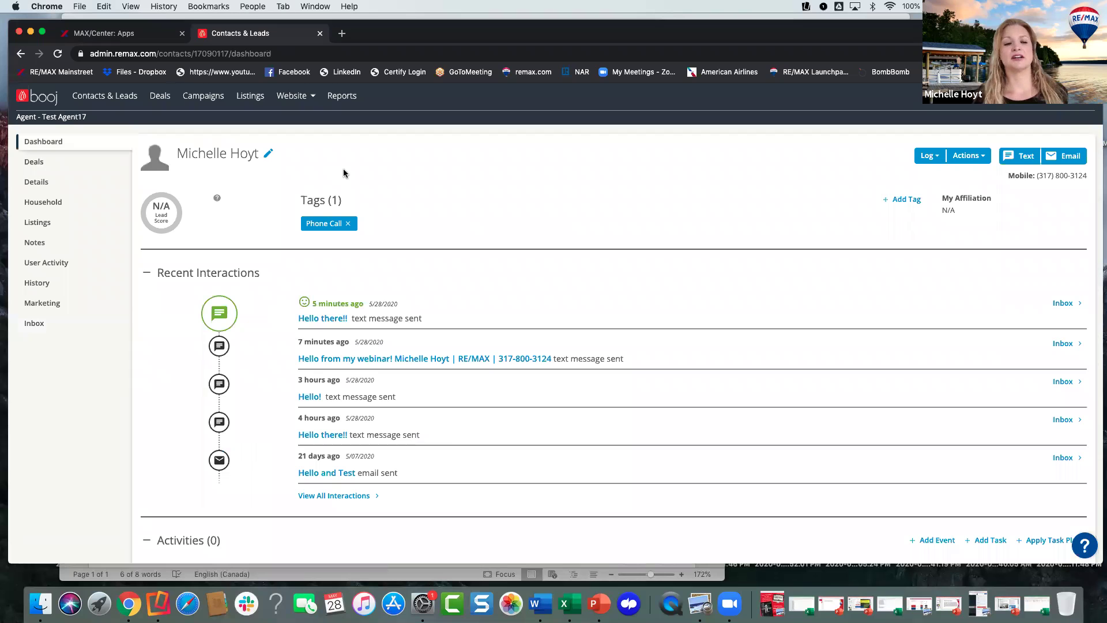
scroll(381, 200, "down", 1)
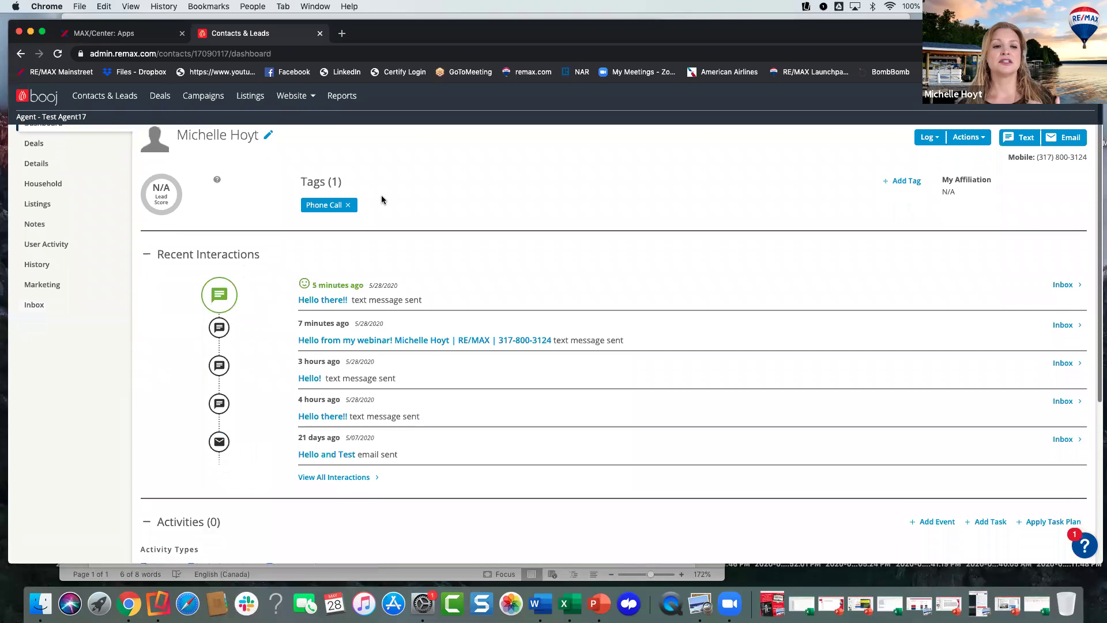
scroll(380, 201, "down", 2)
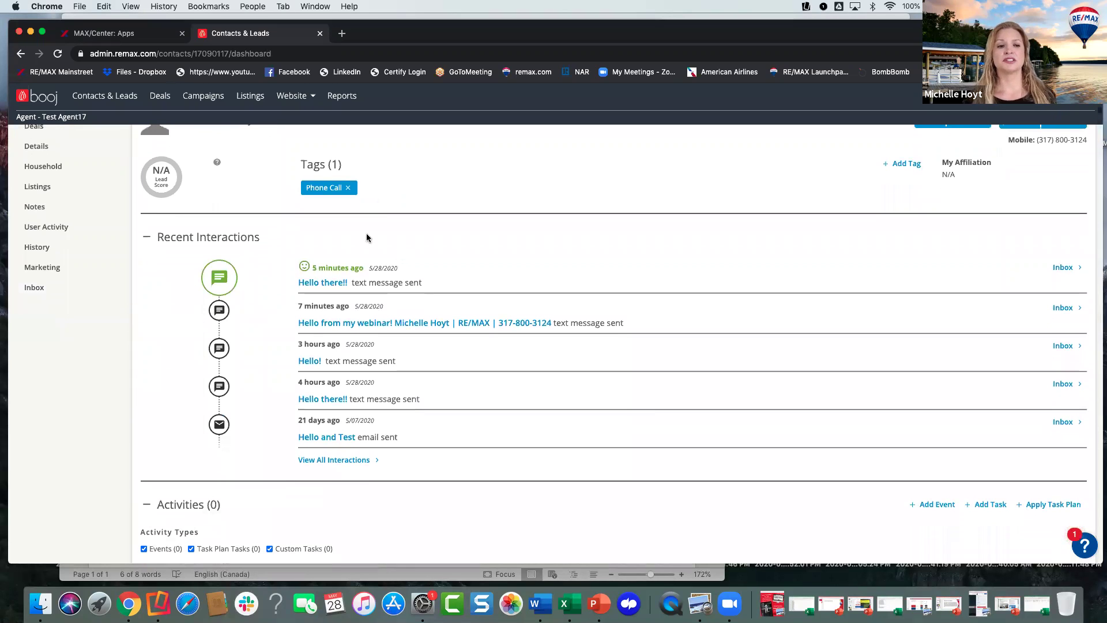
scroll(400, 343, "up", 2)
scroll(402, 303, "down", 8)
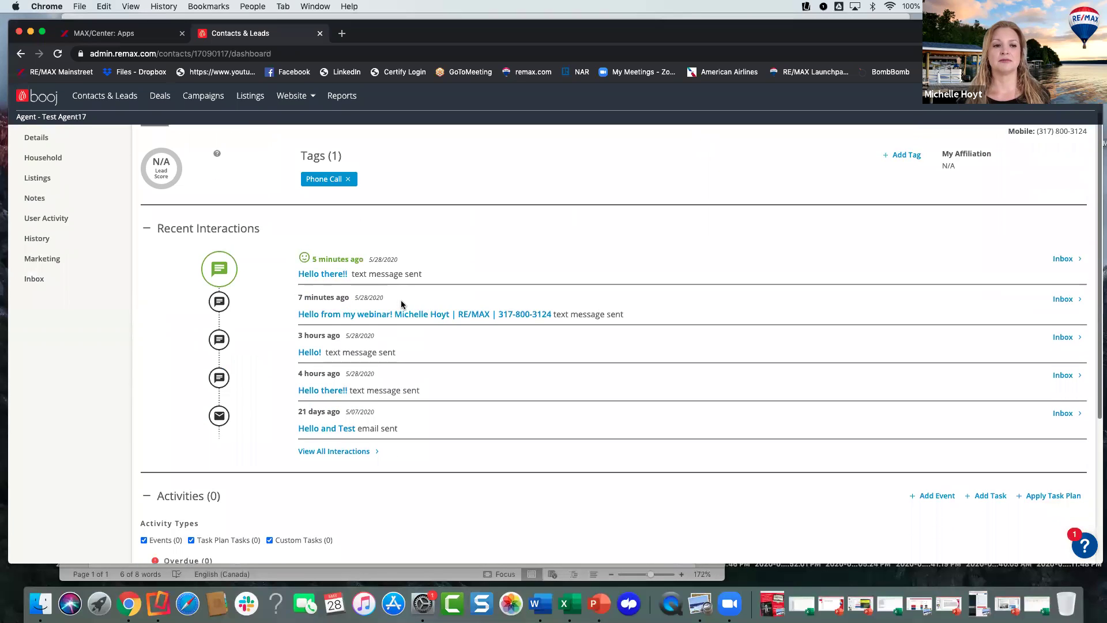
scroll(402, 304, "down", 4)
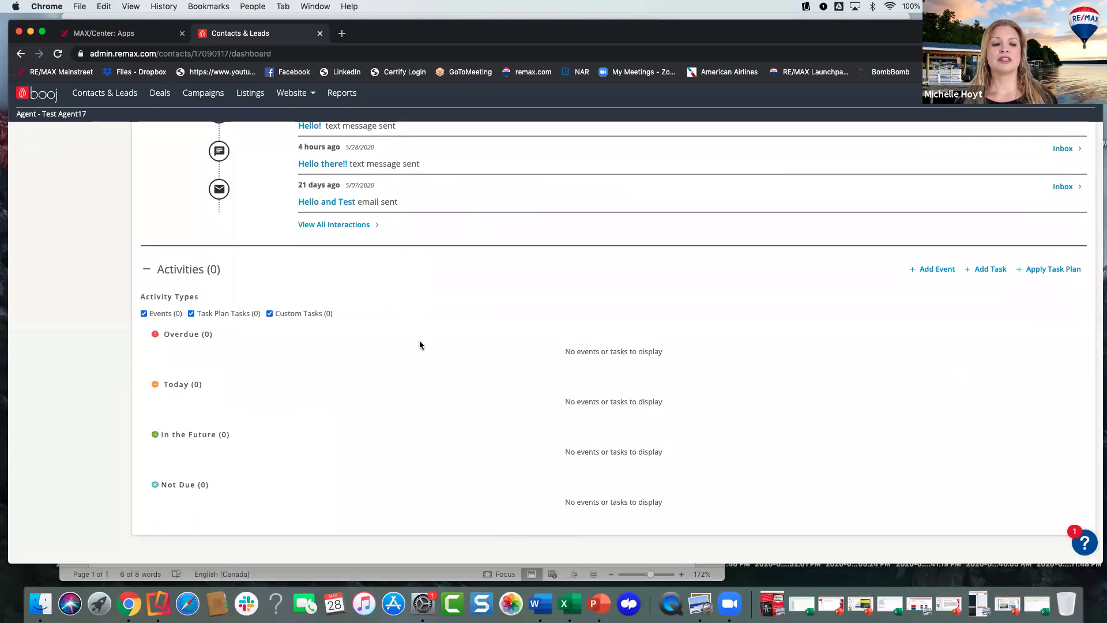
scroll(420, 355, "up", 4)
scroll(421, 356, "up", 7)
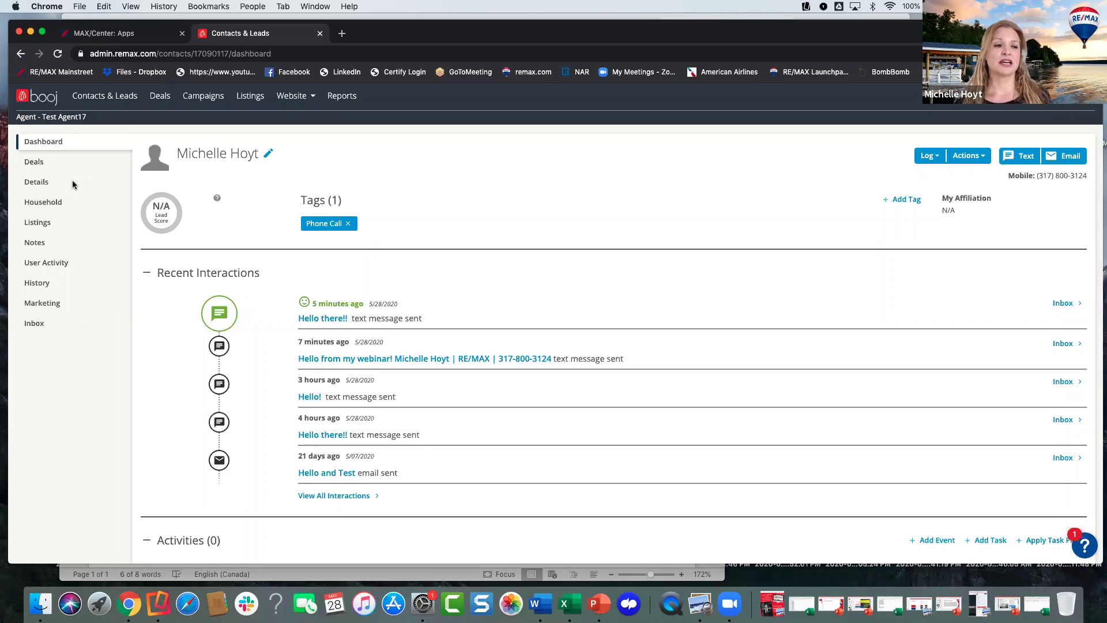
- Open the contact's Details page and review contact info, source and marketing preferences
left_click(37, 183)
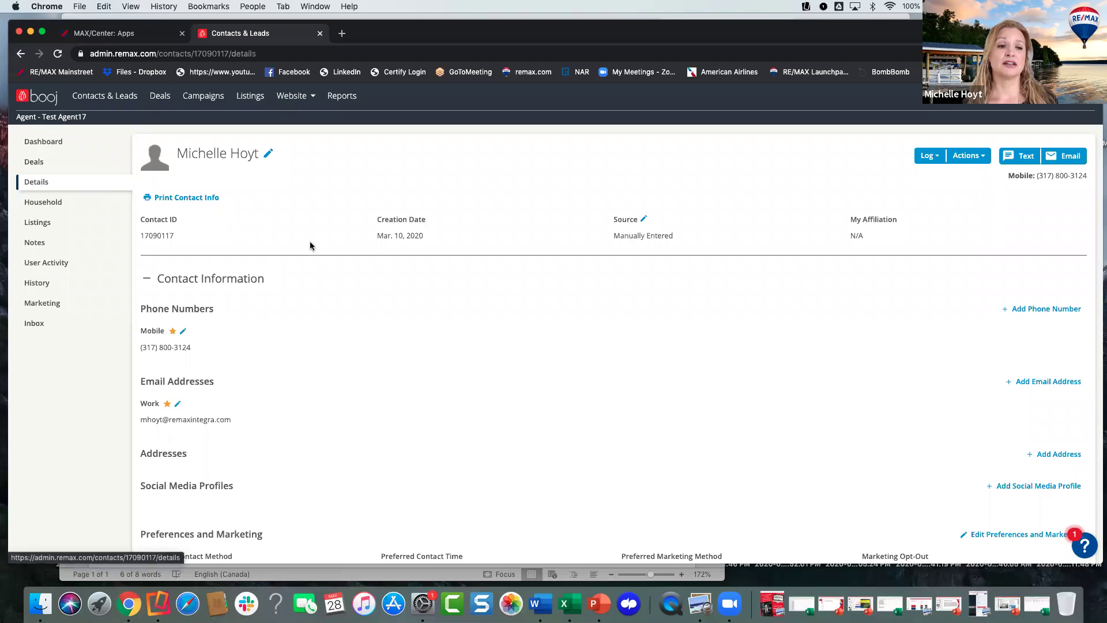
scroll(343, 269, "down", 1)
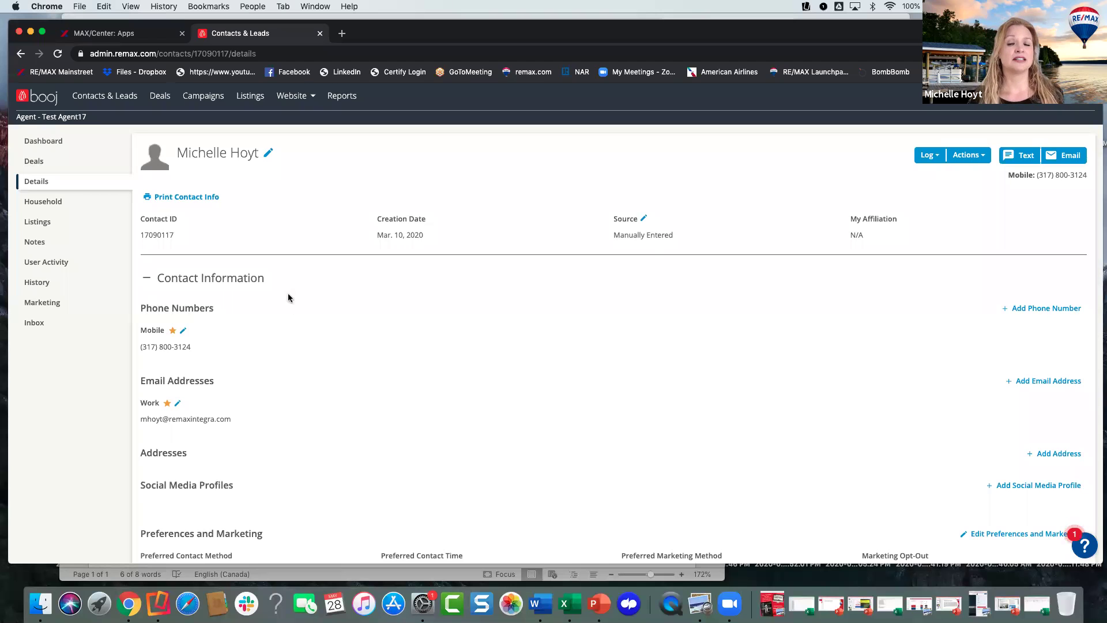
scroll(287, 305, "down", 1)
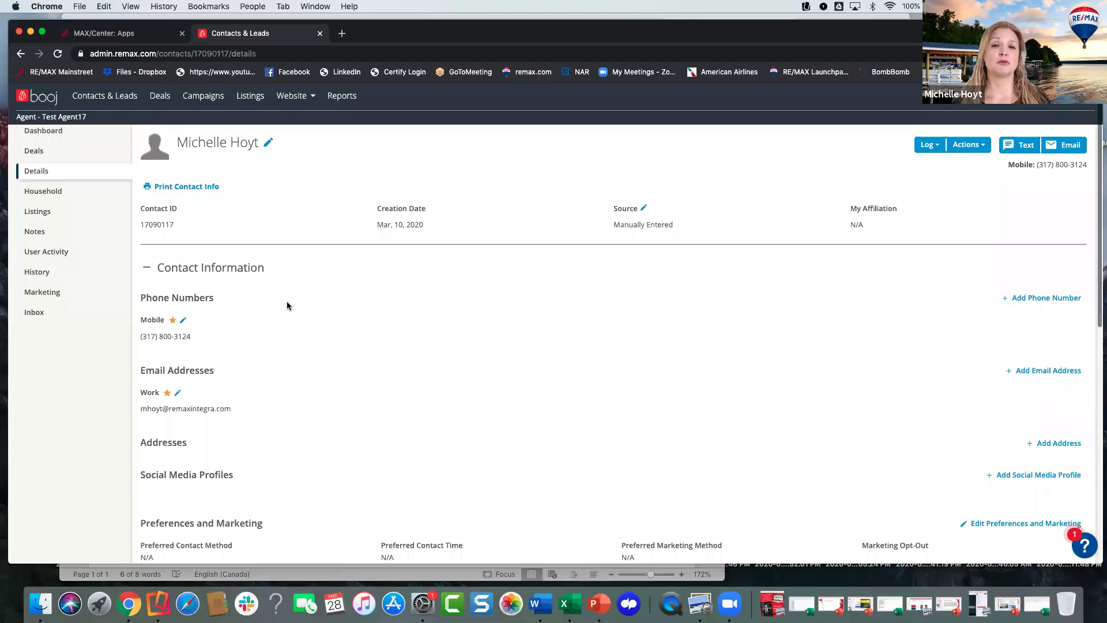
scroll(287, 305, "down", 1)
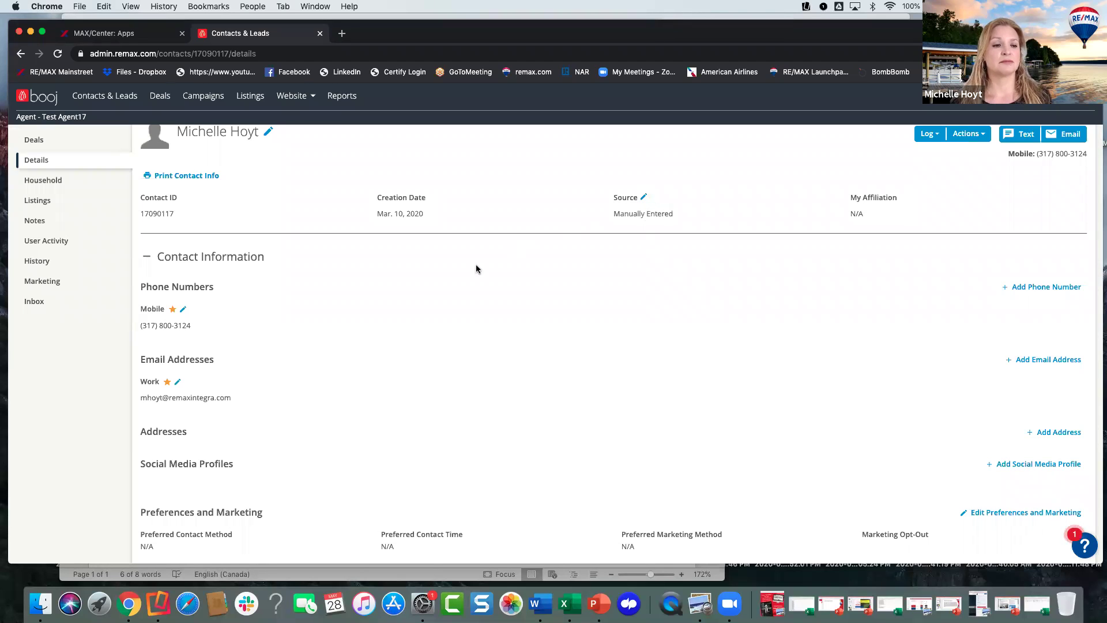
scroll(334, 291, "down", 3)
scroll(334, 291, "up", 1)
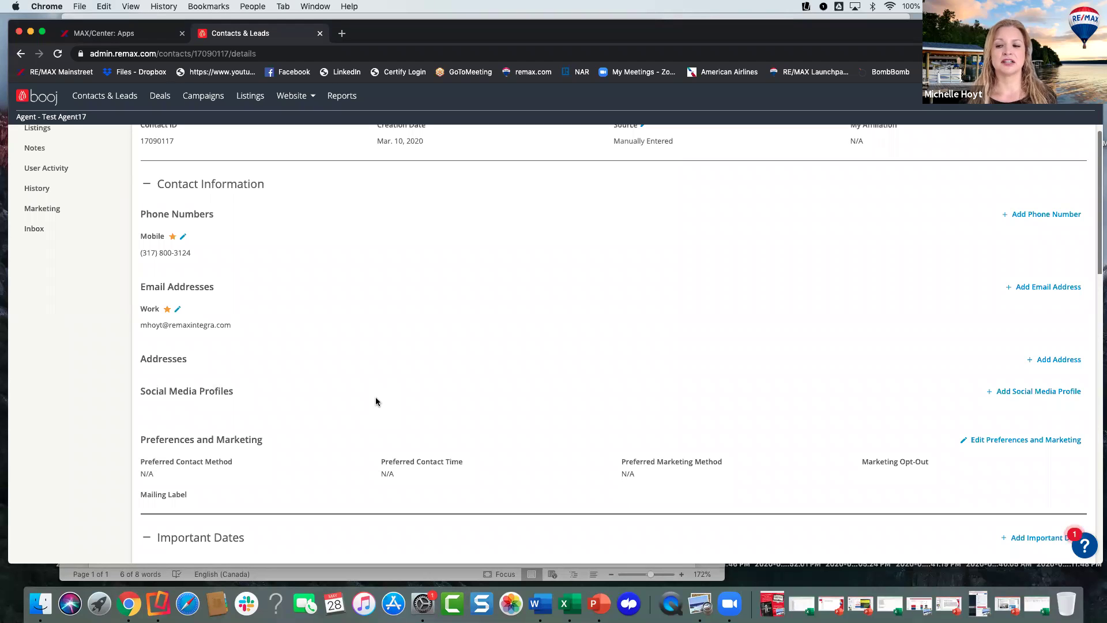
- Start a new social media profile with Facebook as the network, then switch to Facebook
left_click(1010, 392)
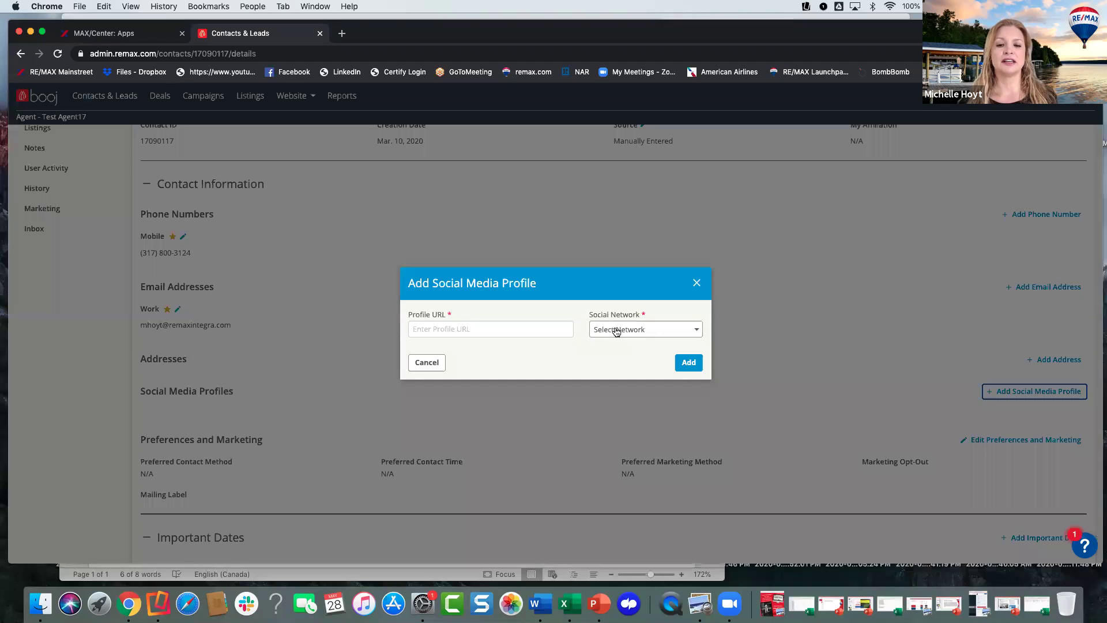
left_click(616, 331)
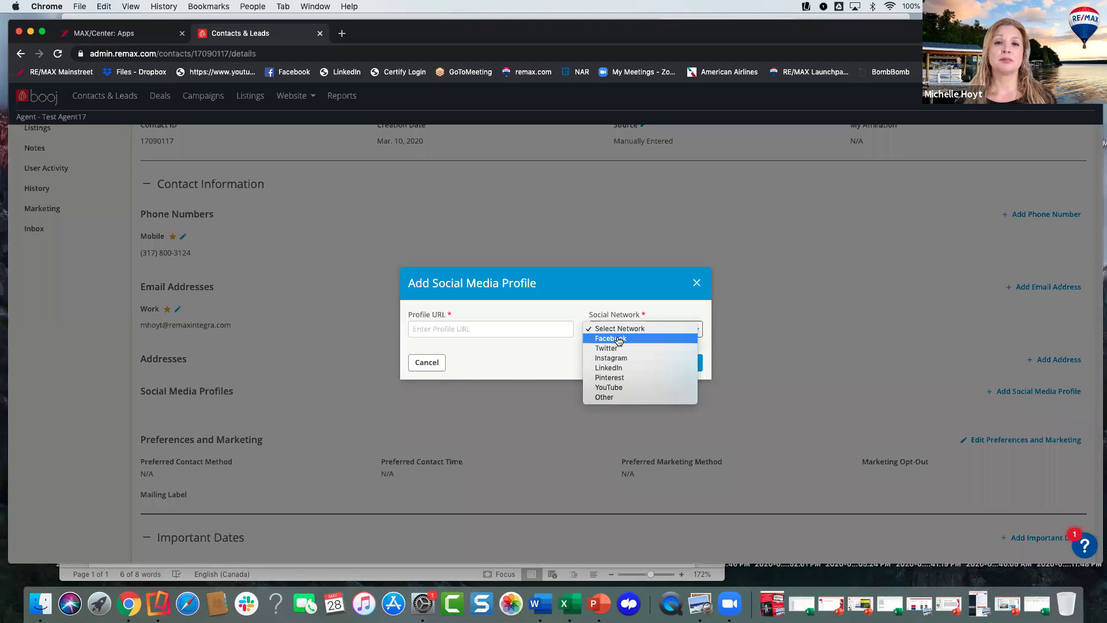
left_click(619, 340)
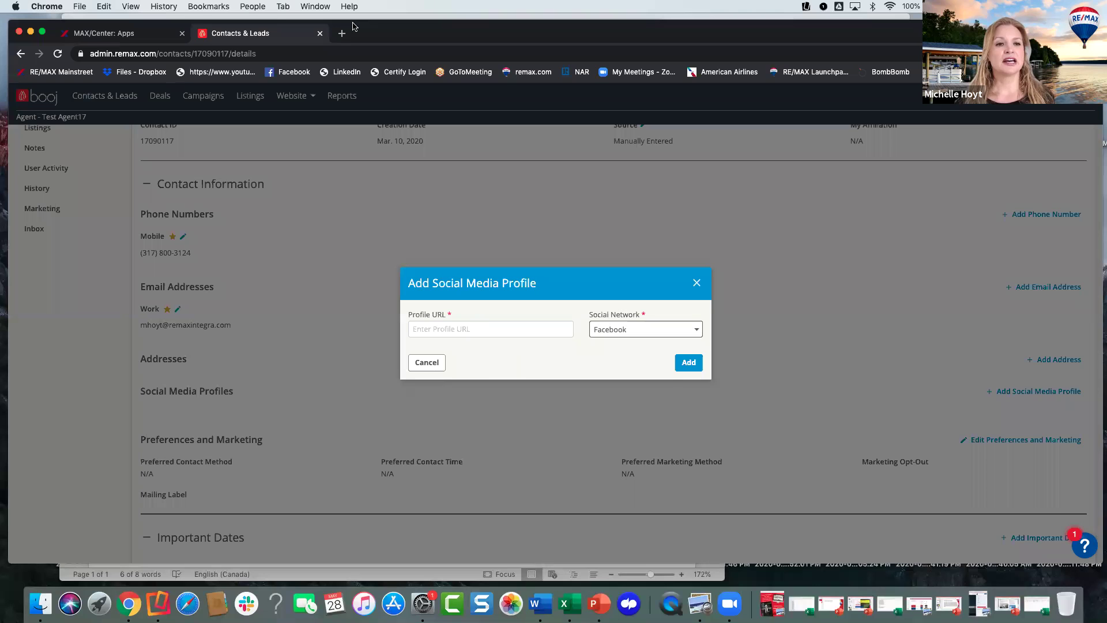
left_click(126, 17)
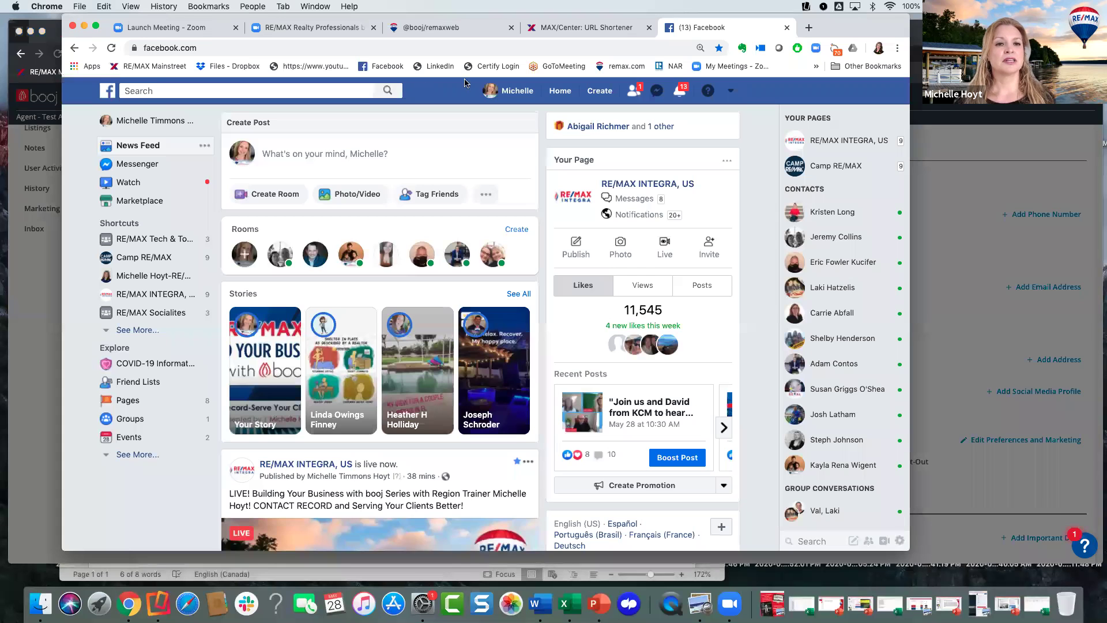
- Copy the personal Facebook profile's web address and return to booj's Profile URL field
left_click(516, 92)
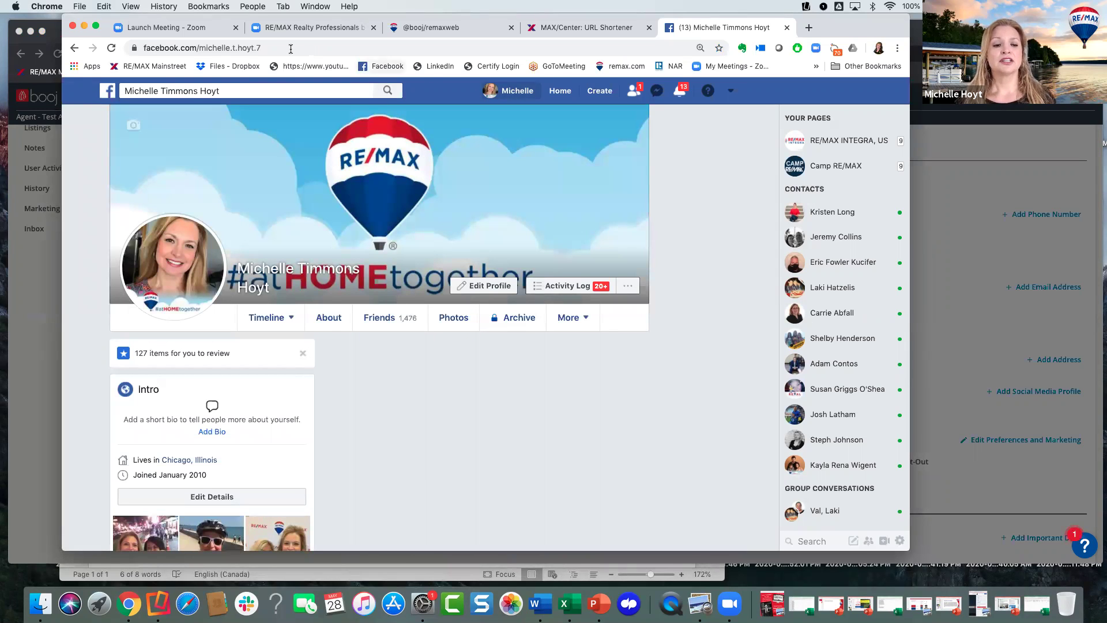
left_click(261, 48)
key("super+c")
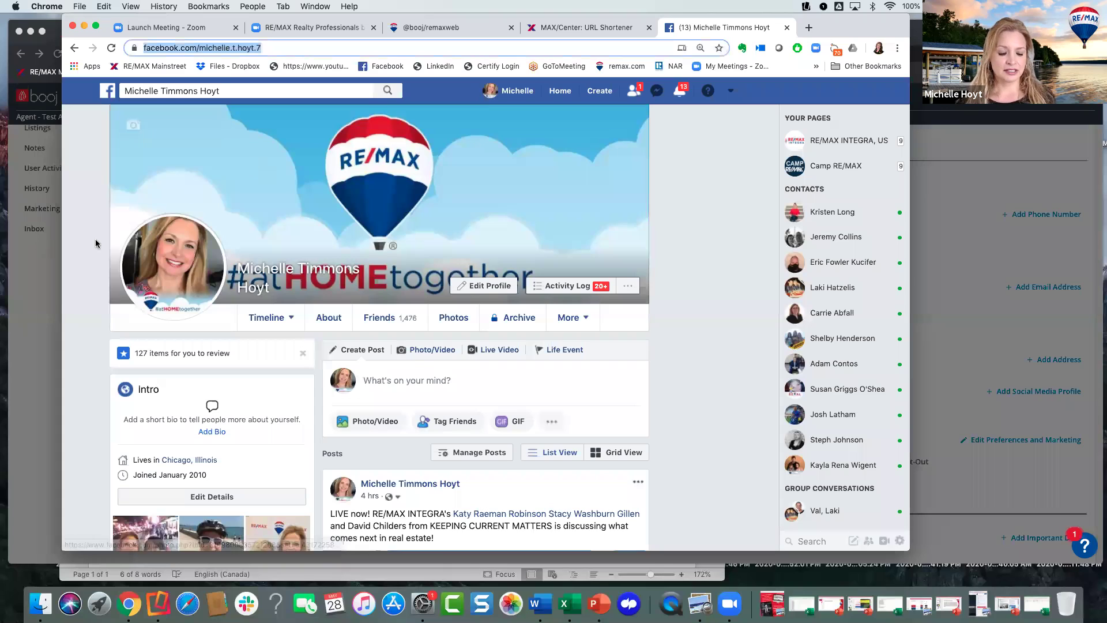
left_click(47, 245)
left_click(453, 329)
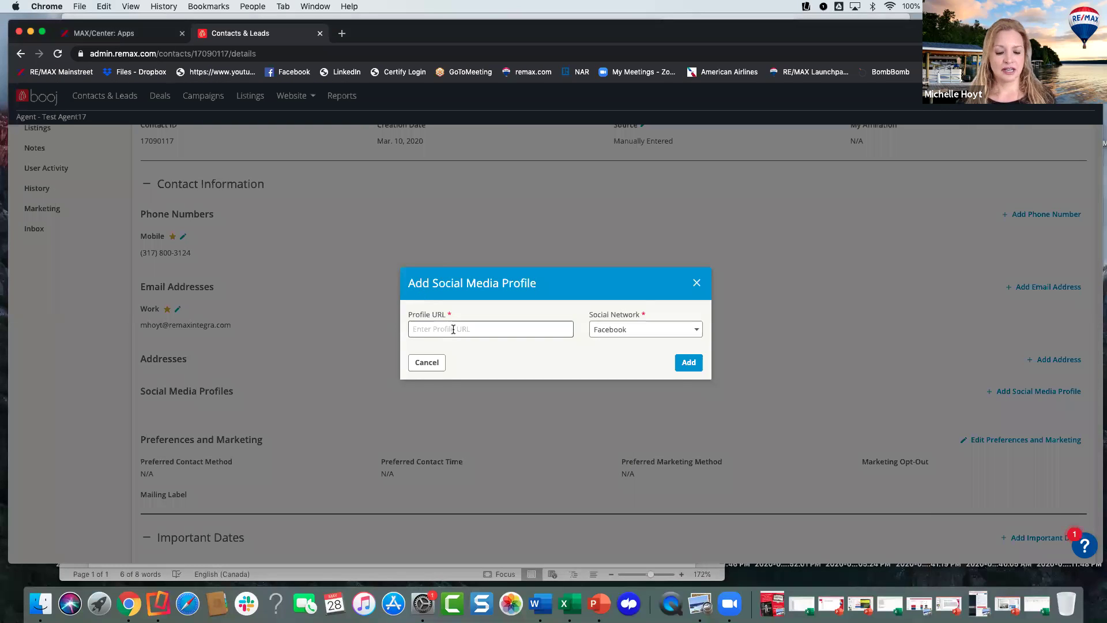
- Paste the Facebook profile URL and add it to the contact
key("super+v")
left_click(685, 367)
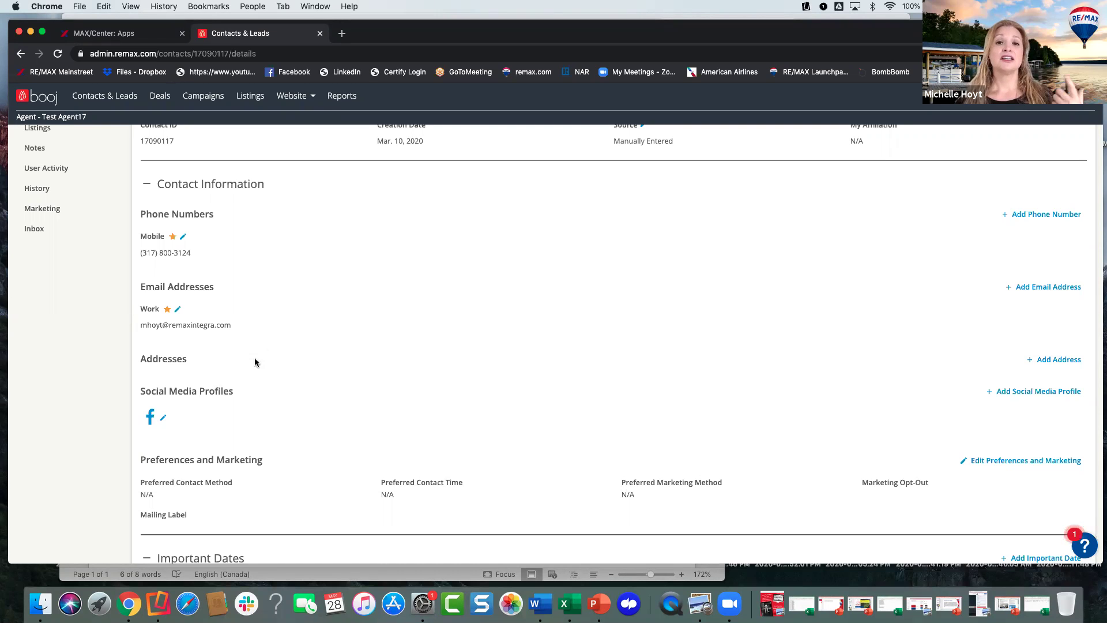
left_click(149, 419)
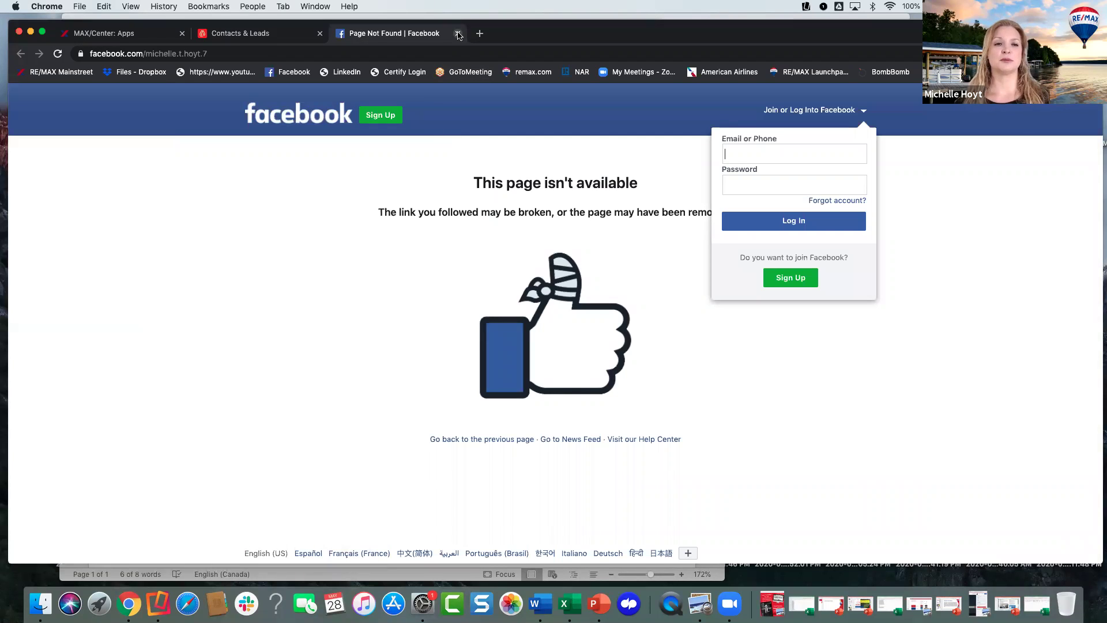
left_click(458, 33)
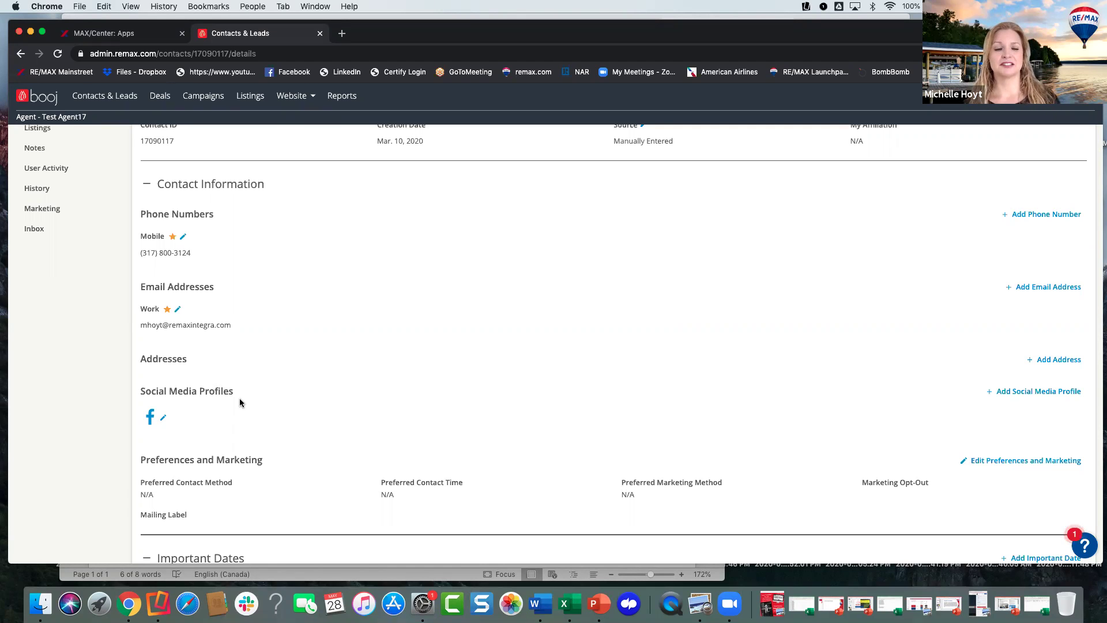
- Scroll to Social Media Profiles and open another Add Social Media Profile form
scroll(276, 352, "up", 2)
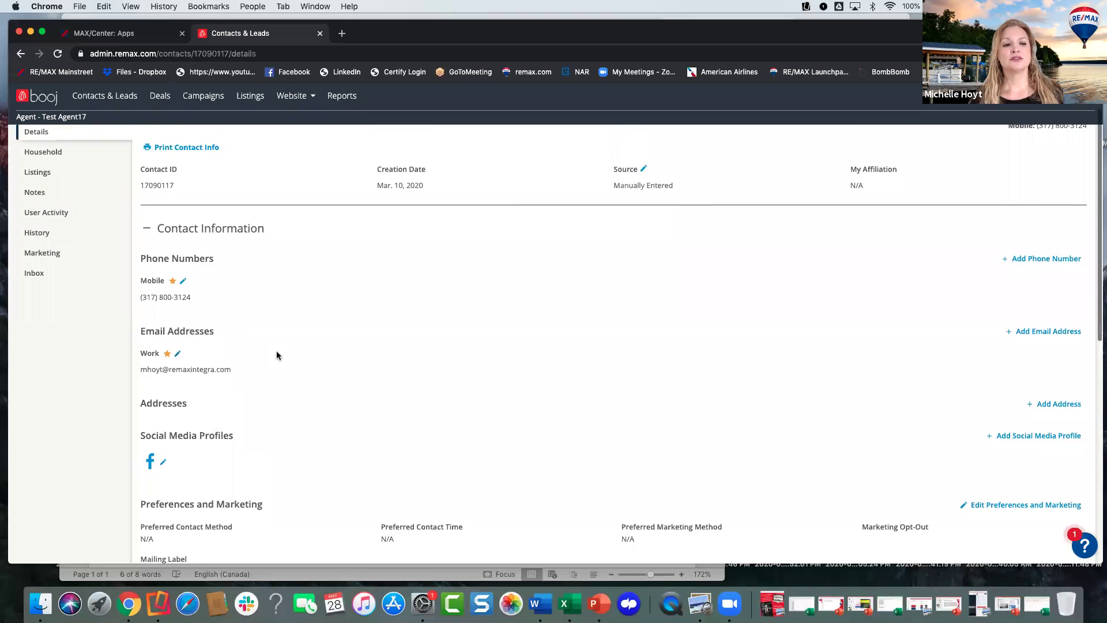
scroll(276, 355, "up", 2)
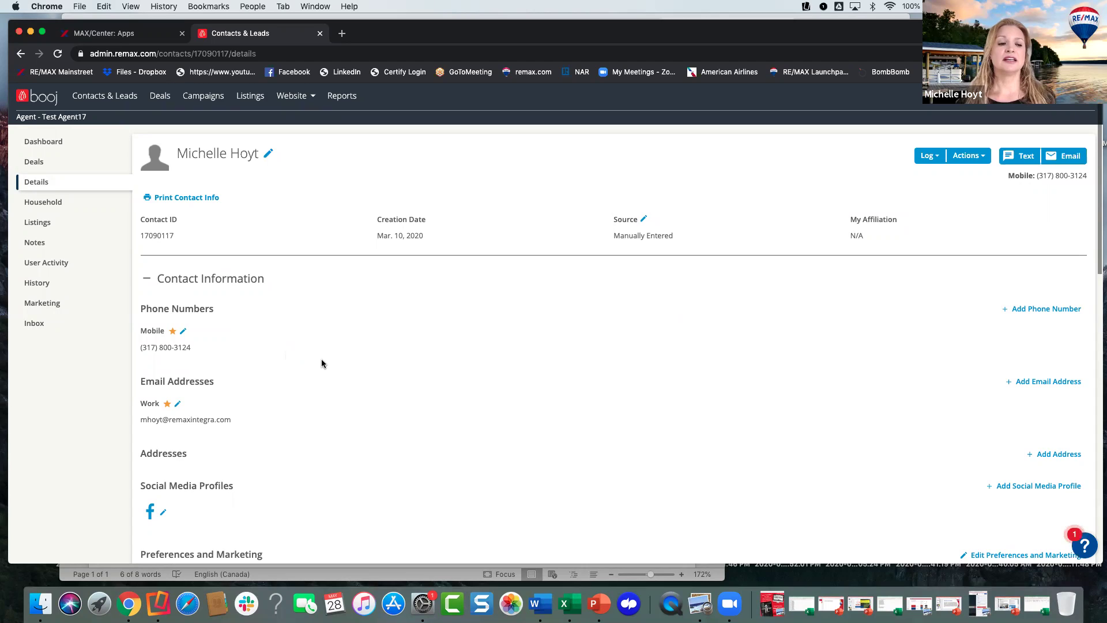
scroll(322, 362, "down", 1)
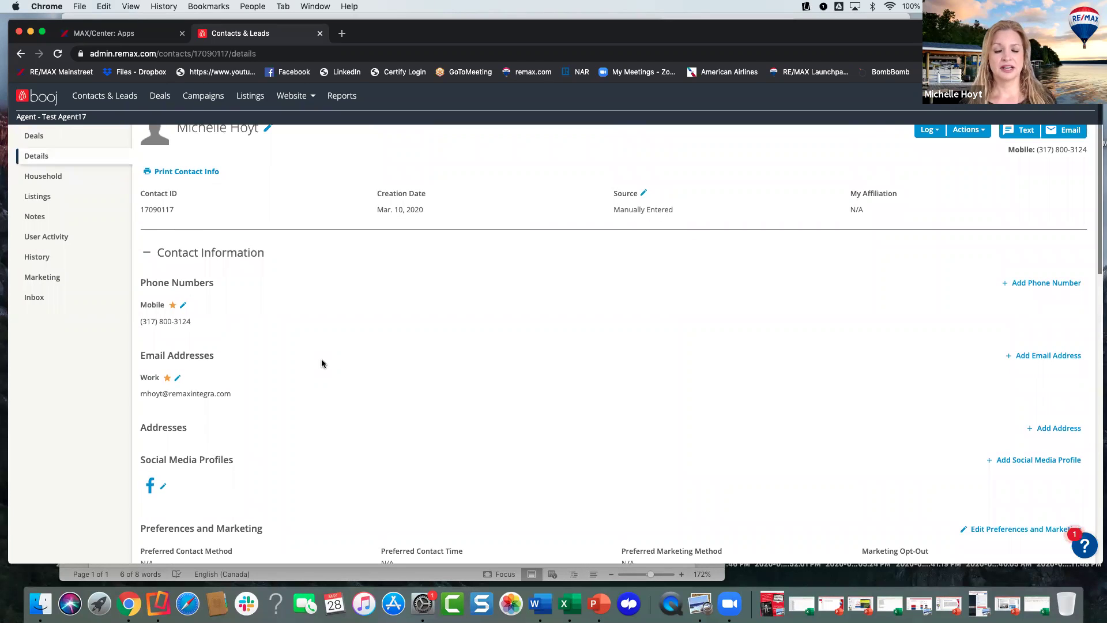
scroll(322, 362, "down", 2)
left_click(1004, 407)
left_click(552, 331)
key("super+v")
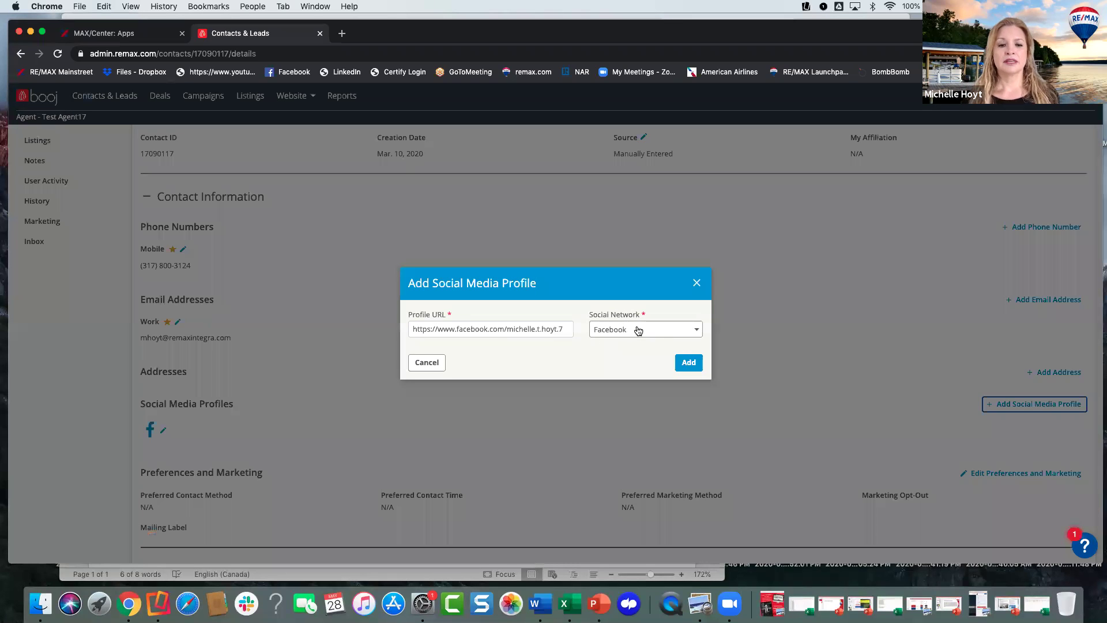
- Choose Twitter as the network and delete the leftover Facebook URL
left_click(628, 331)
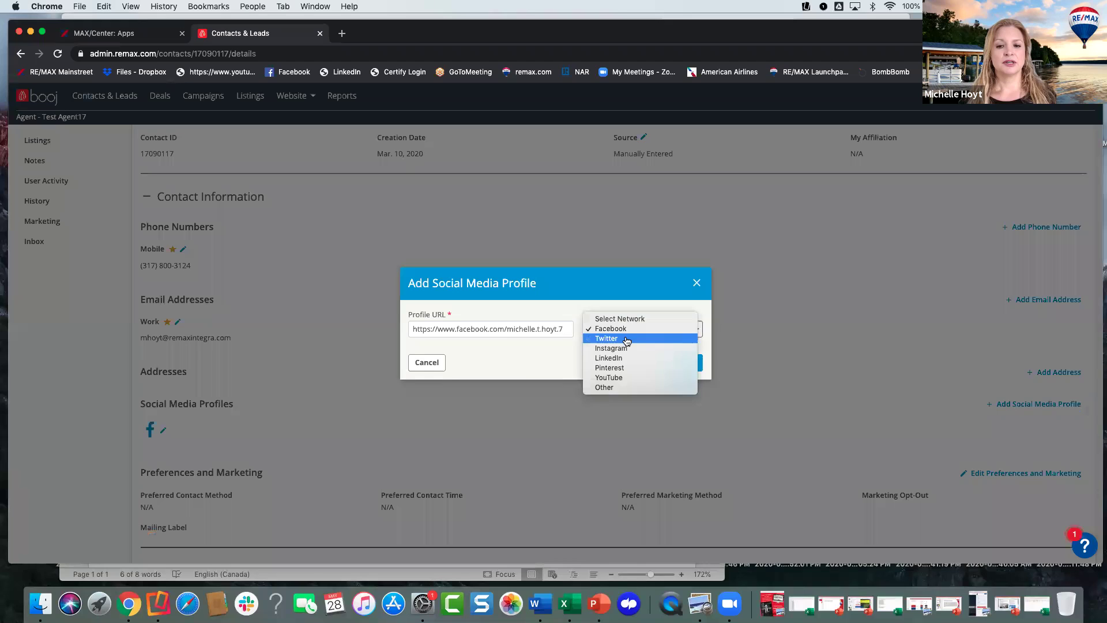
left_click(626, 339)
left_click_drag(564, 329, 408, 320)
key("BackSpace")
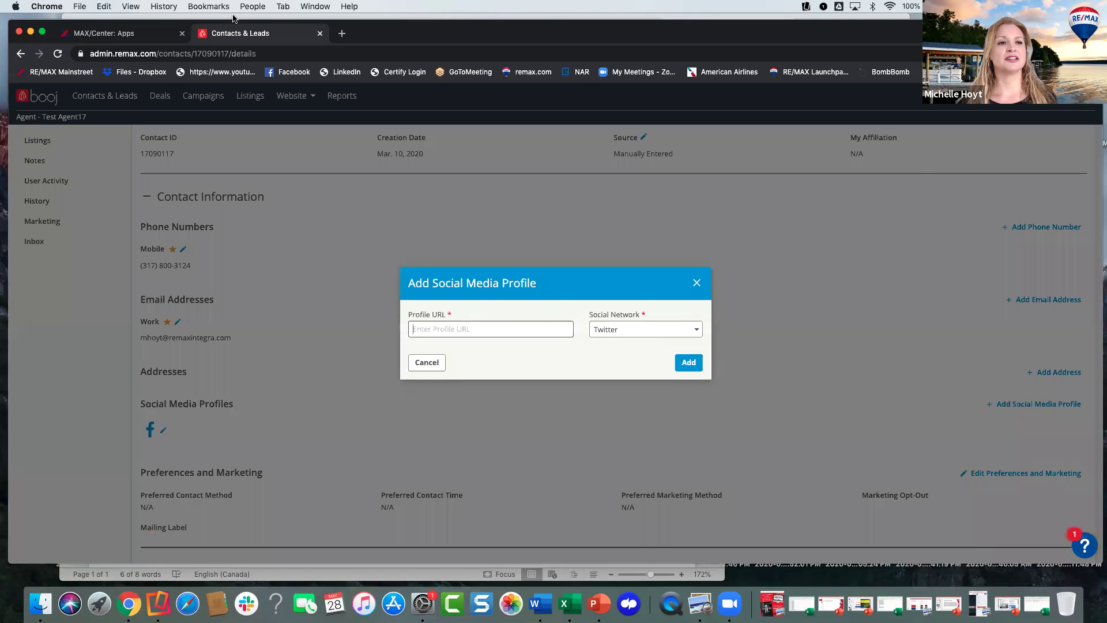
- Open twitter.com in a new tab and copy the address of your own Twitter profile
left_click(236, 17)
left_click(809, 28)
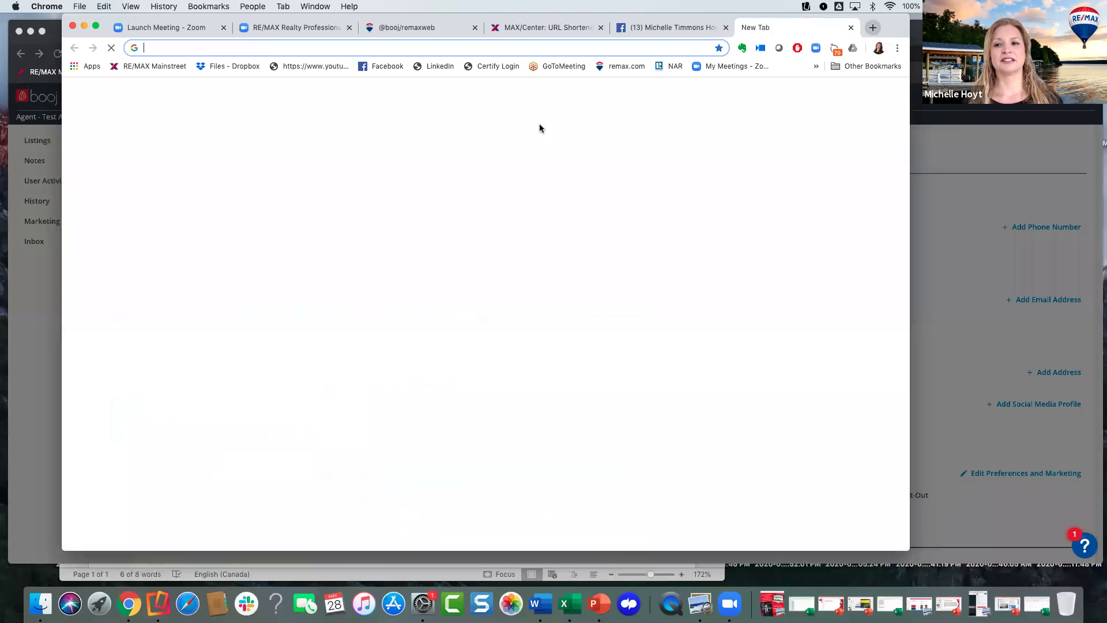
type("twti")
key("Return")
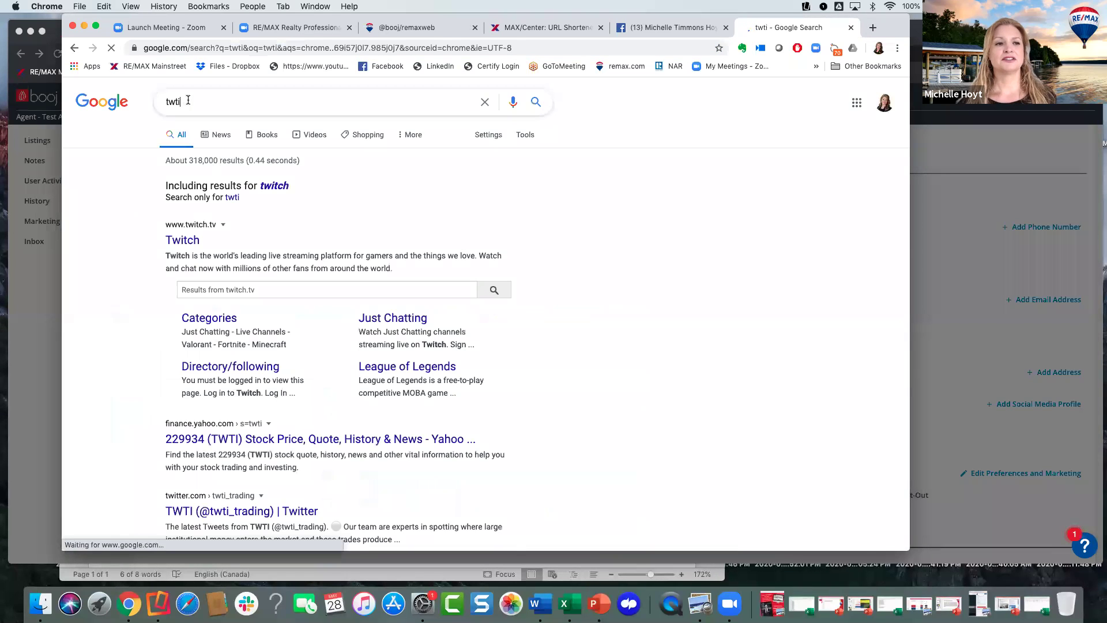
left_click(165, 48)
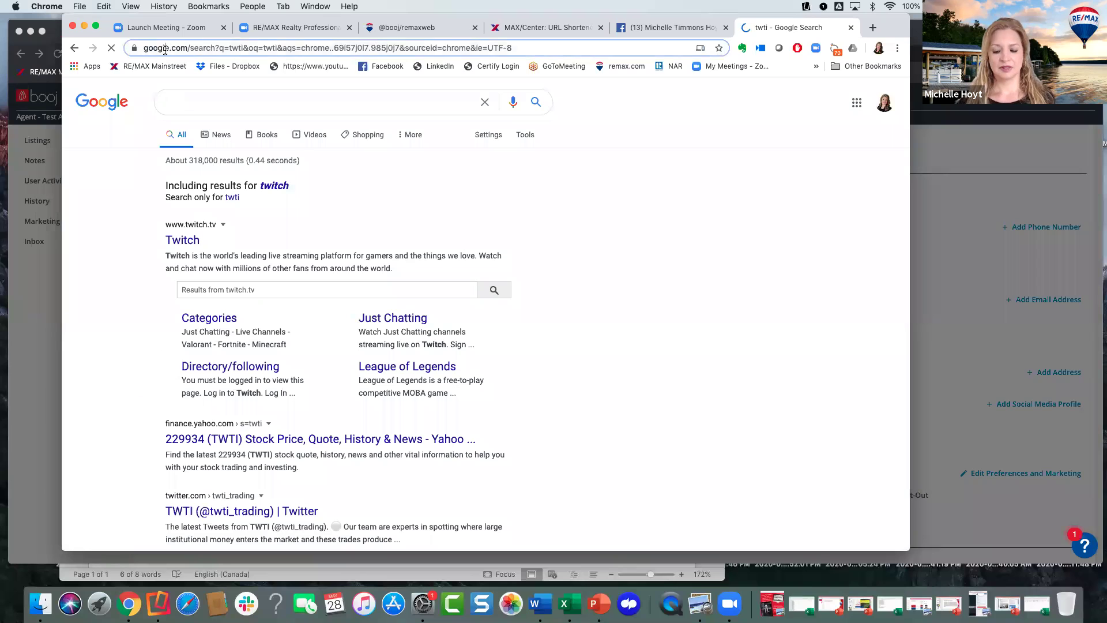
type("tw")
key("Return")
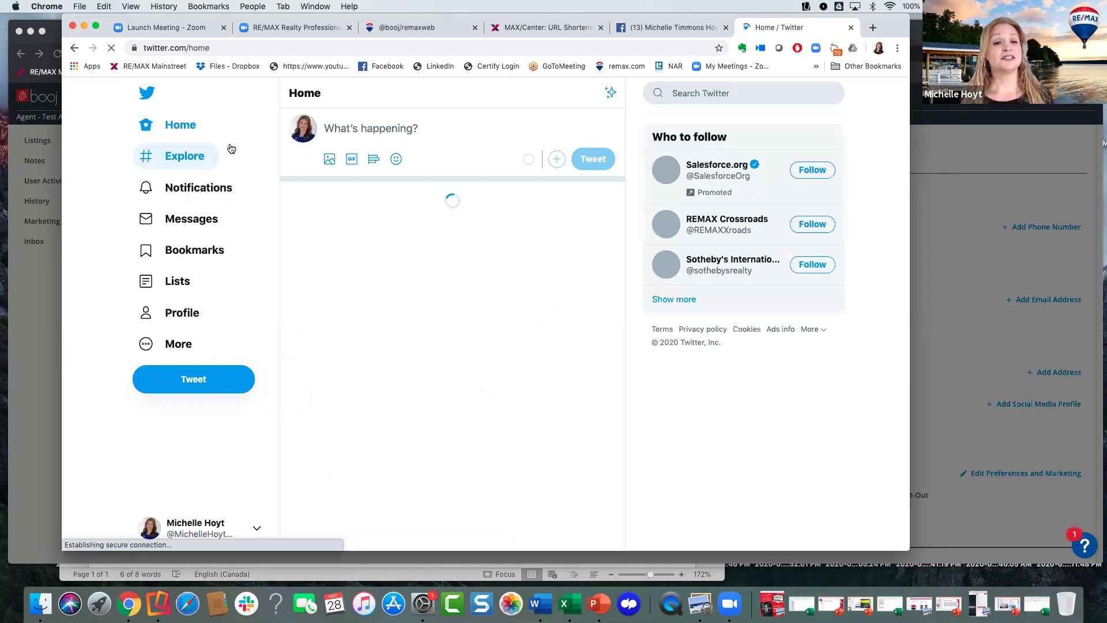
left_click(175, 314)
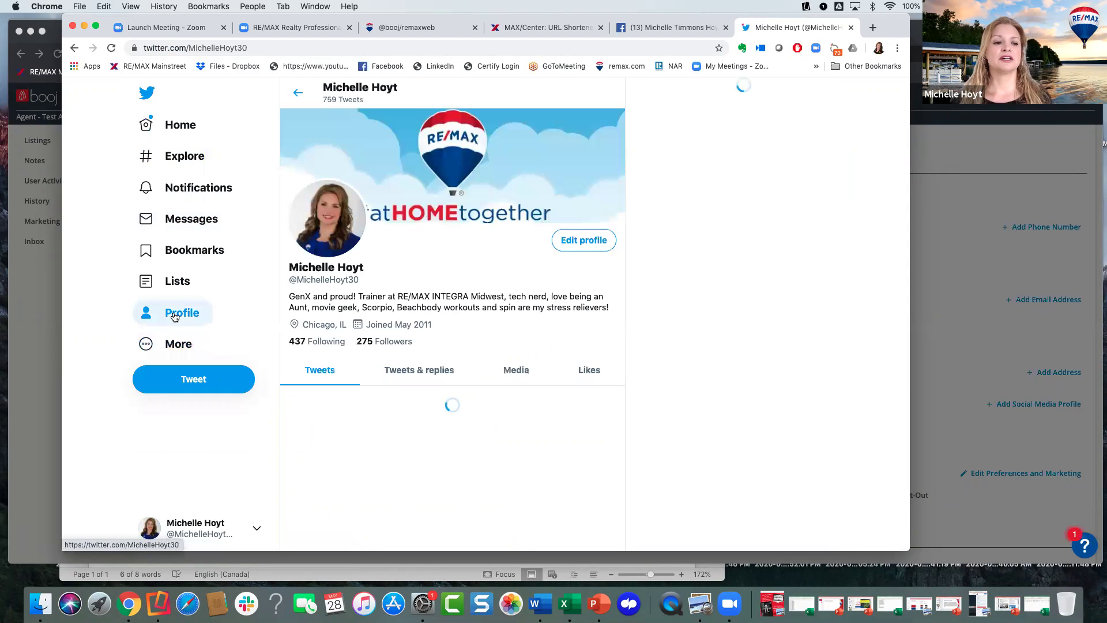
left_click(249, 48)
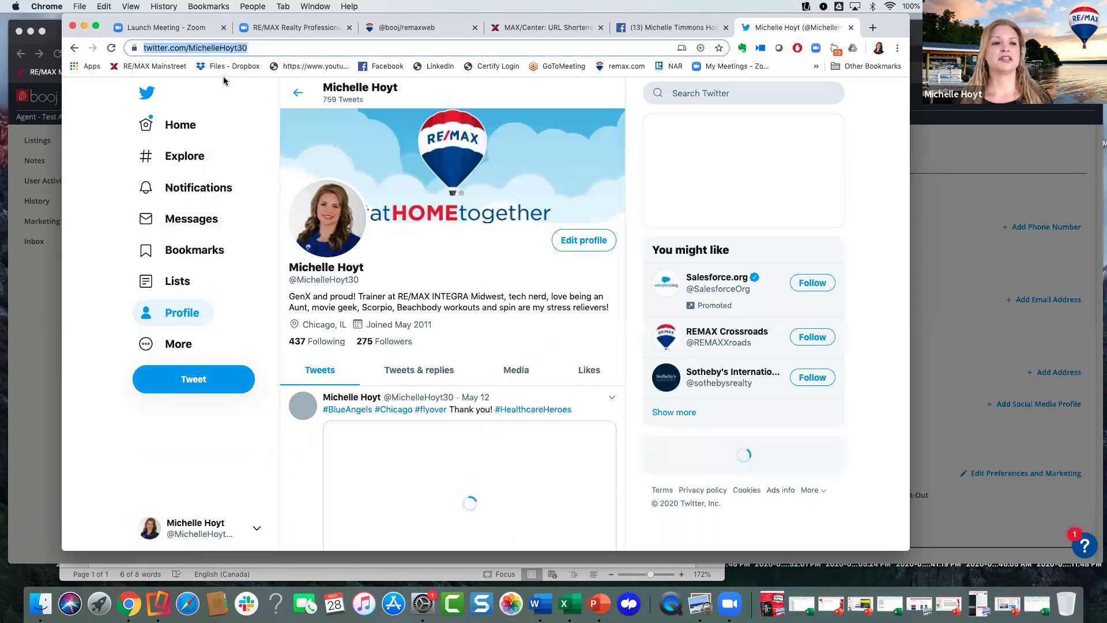
- Paste the Twitter profile URL into booj and add it to the contact
left_click(39, 275)
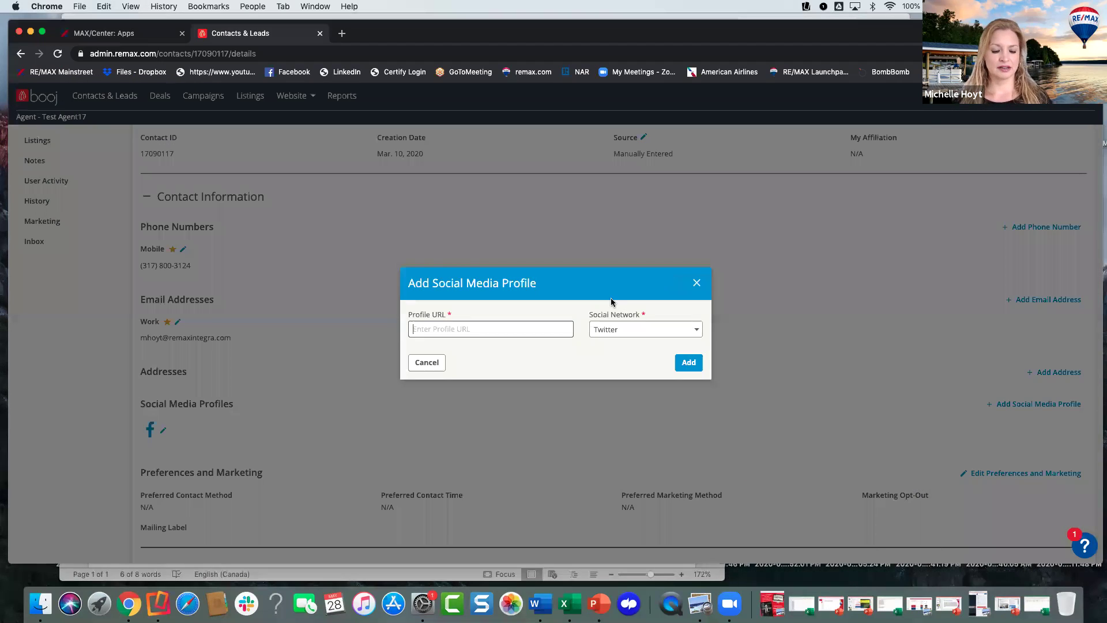
left_click(489, 326)
key("super+v")
left_click(688, 362)
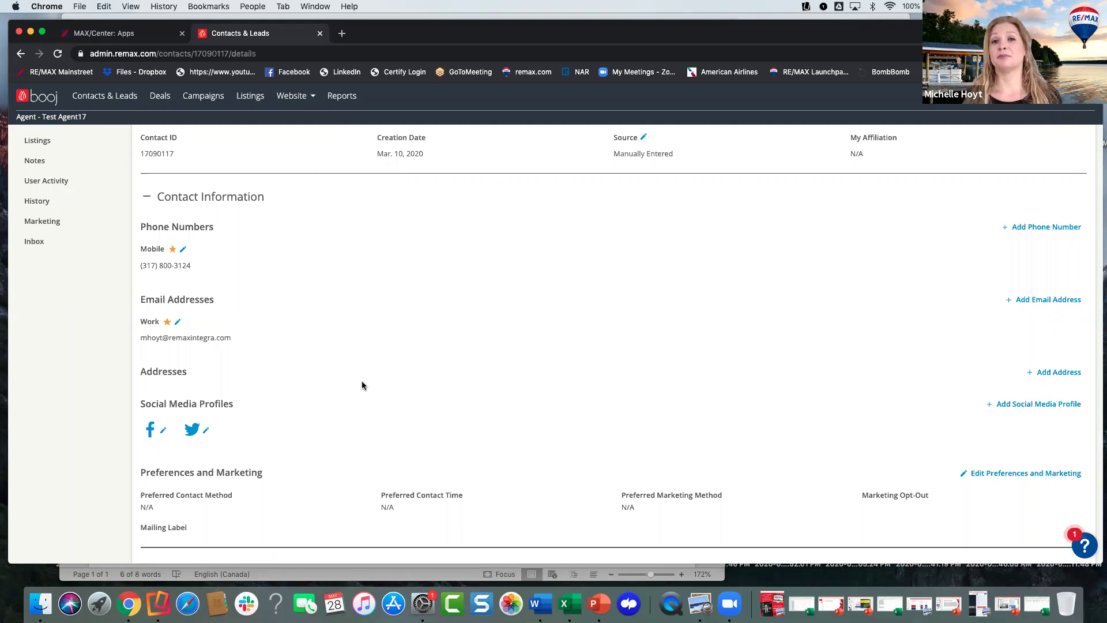
scroll(368, 373, "down", 3)
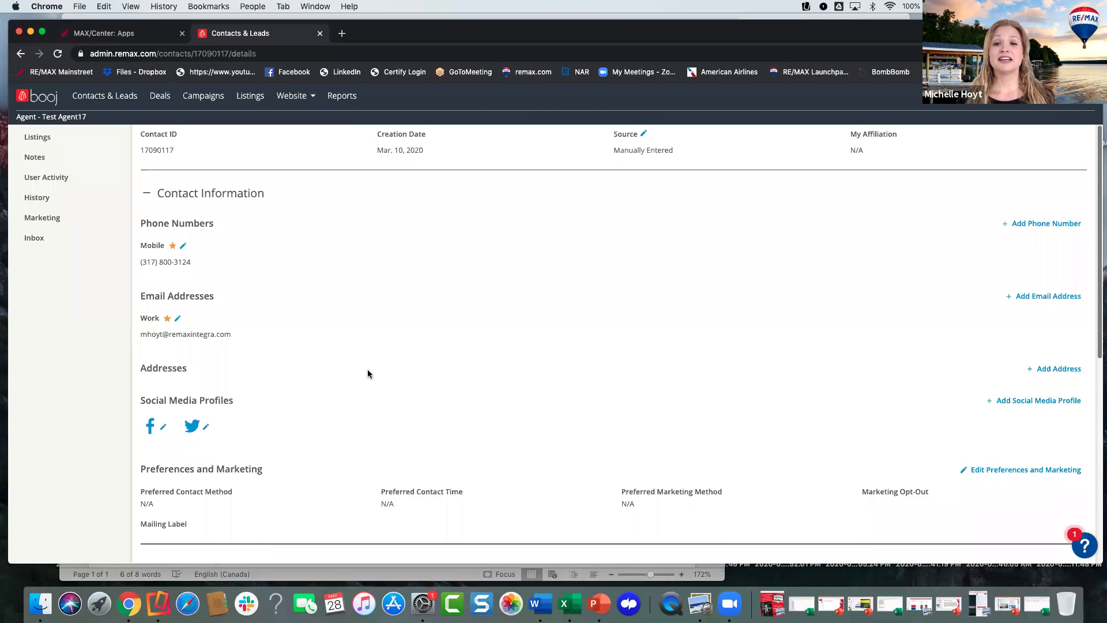
scroll(368, 373, "down", 1)
scroll(346, 396, "up", 4)
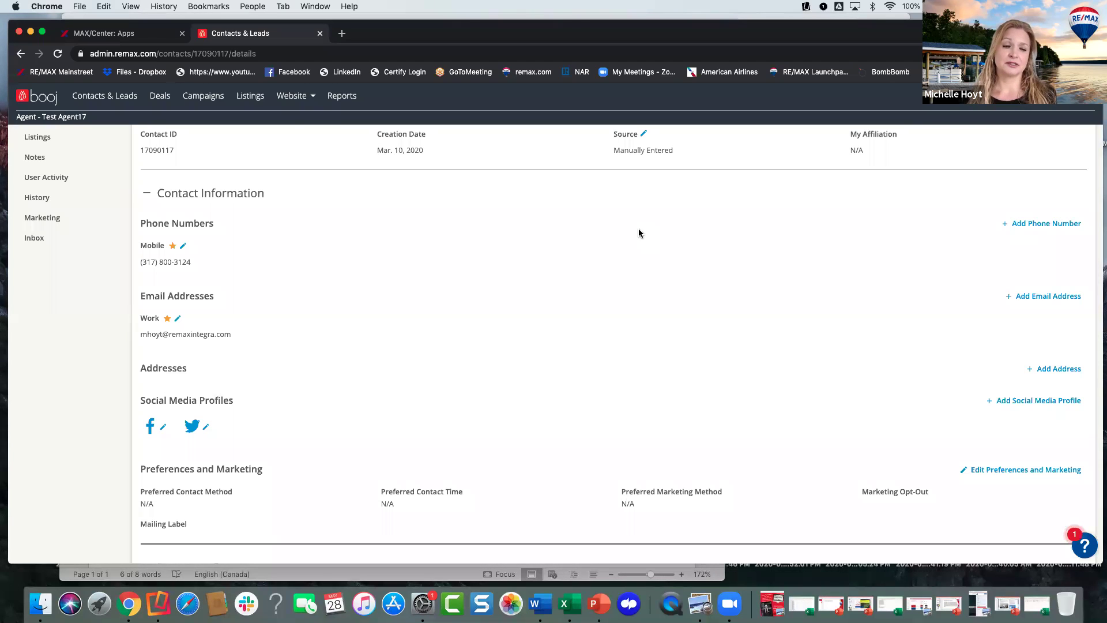
scroll(423, 248, "up", 3)
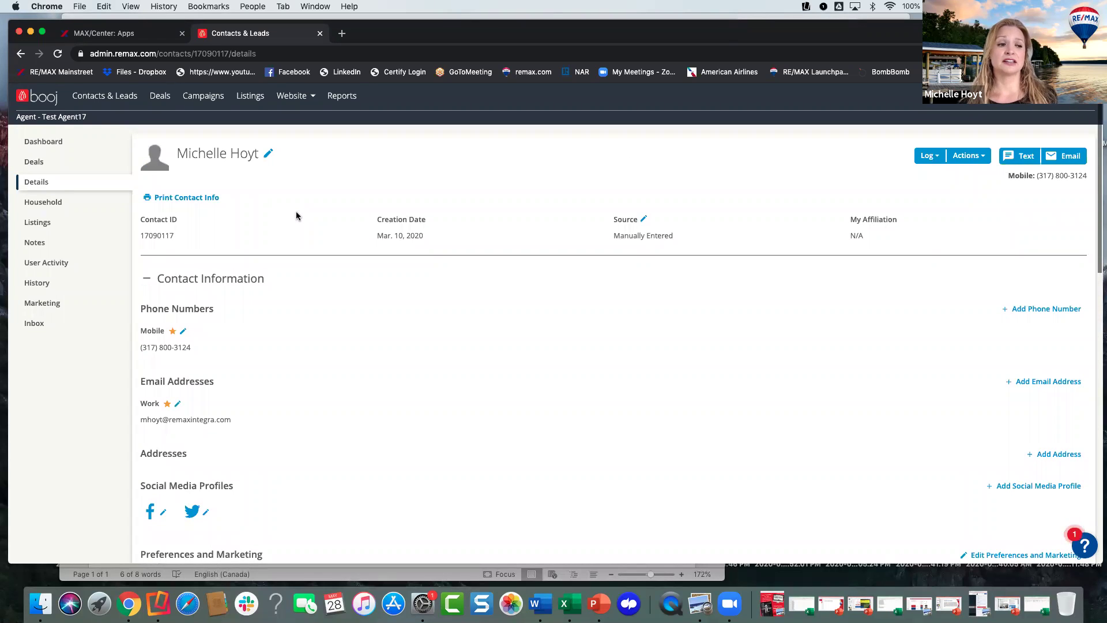
scroll(340, 261, "down", 1)
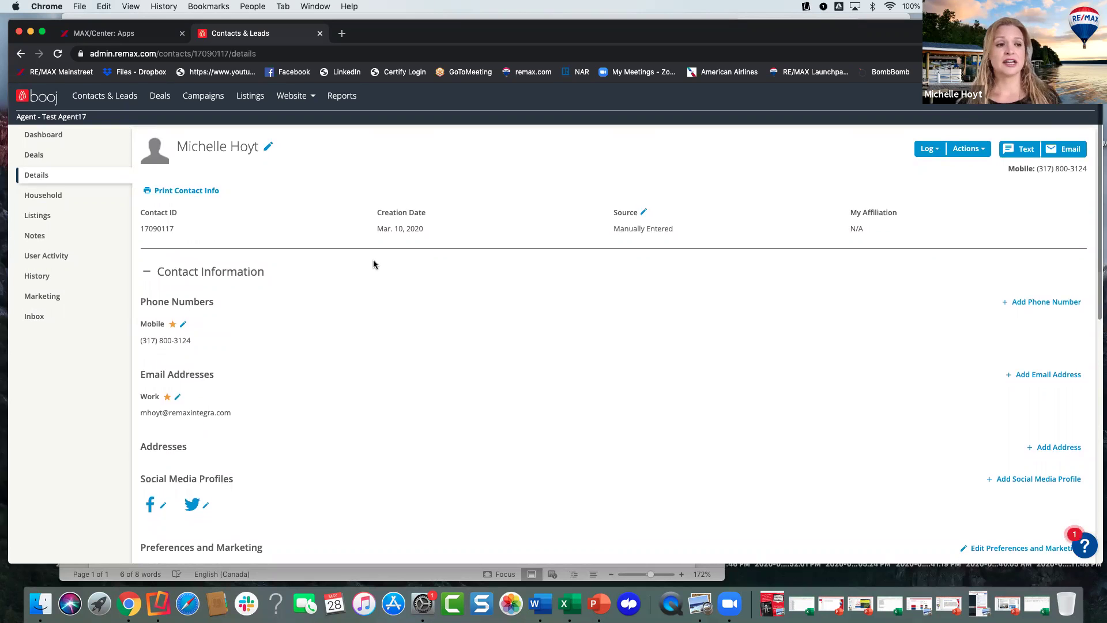
scroll(361, 363, "down", 5)
scroll(420, 372, "down", 4)
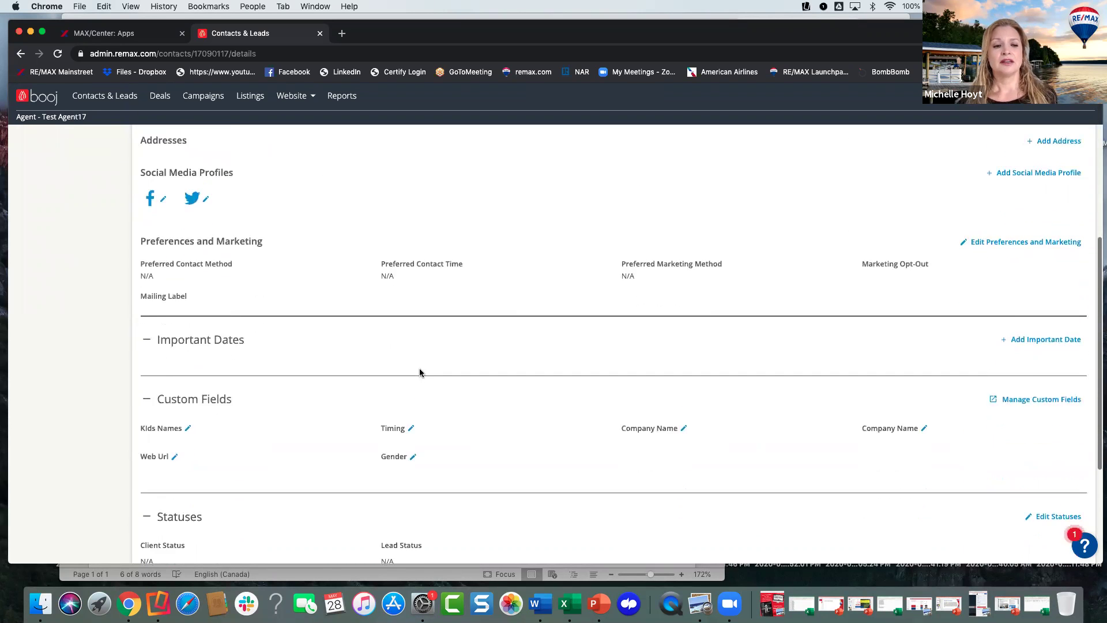
scroll(420, 372, "down", 2)
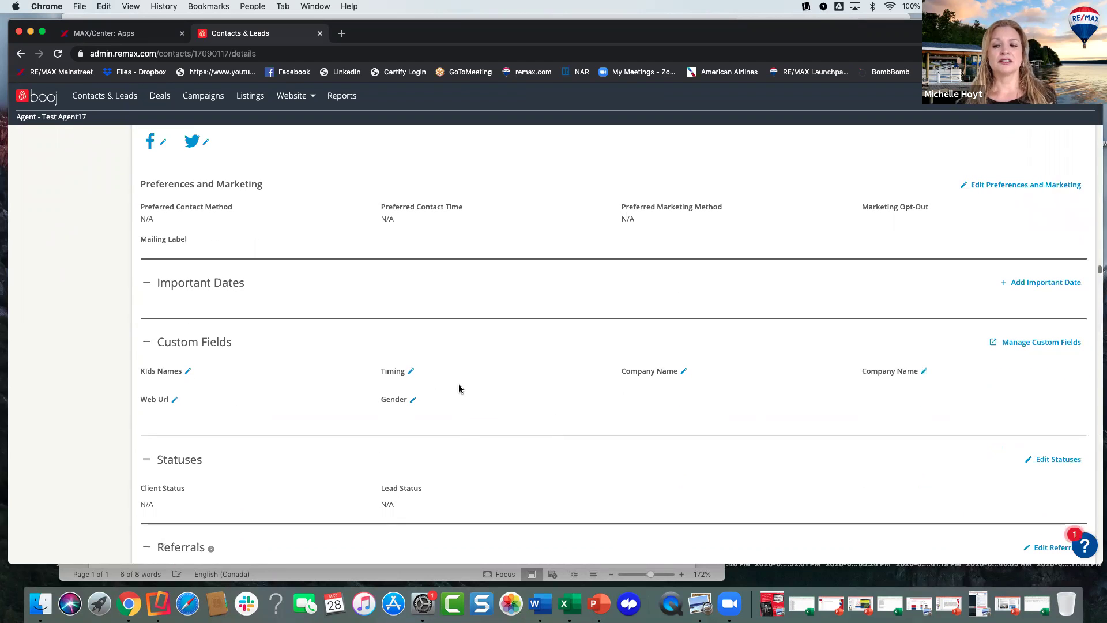
scroll(458, 388, "up", 1)
scroll(458, 387, "down", 1)
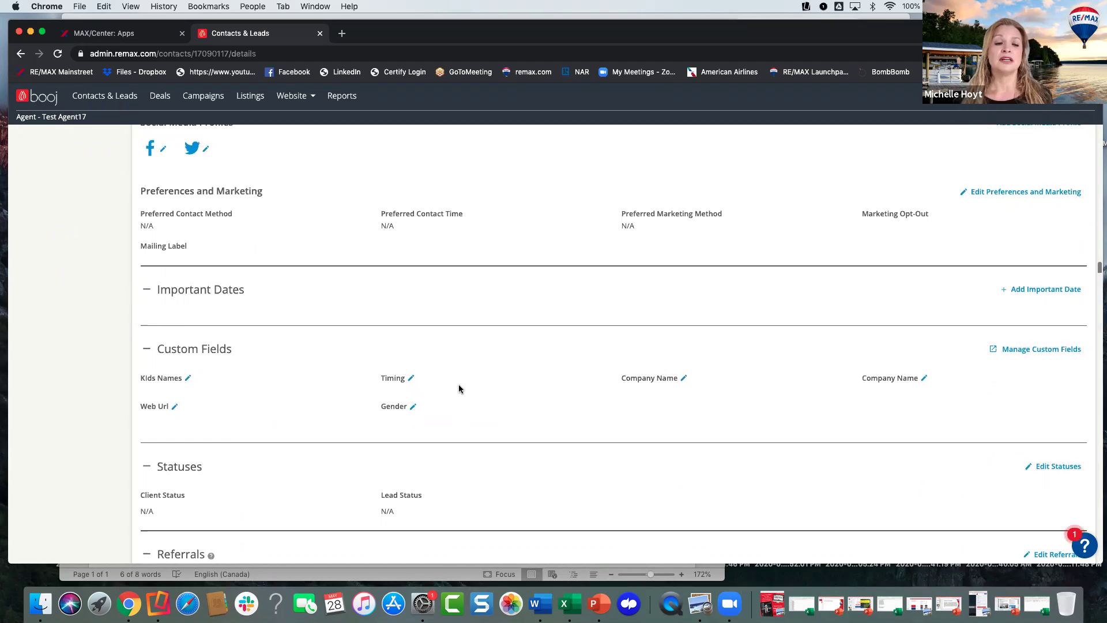
scroll(459, 386, "up", 2)
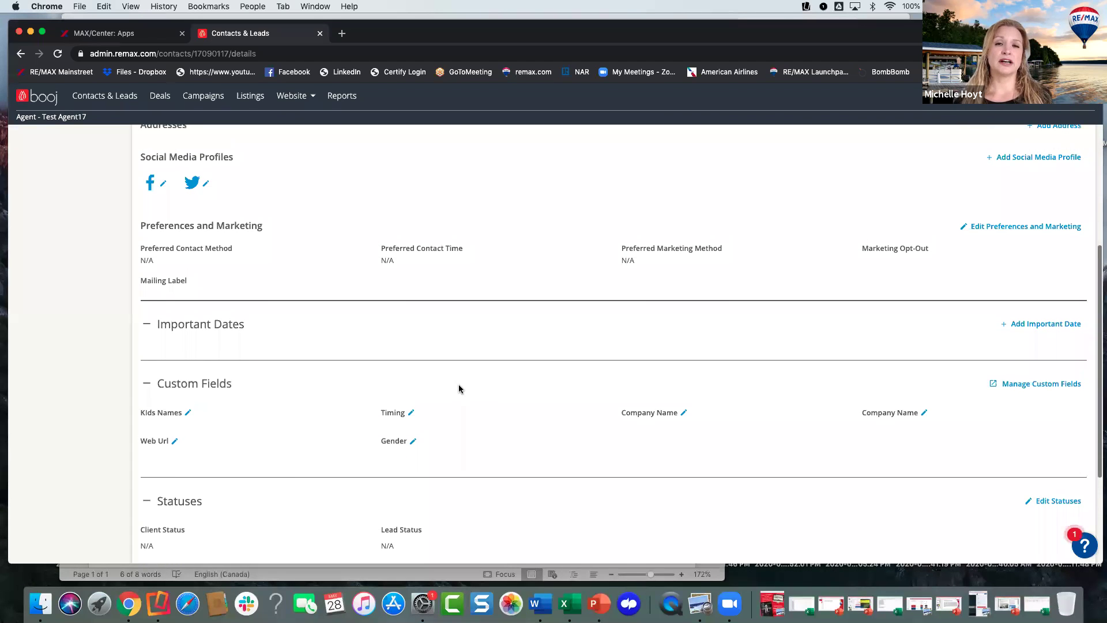
scroll(458, 388, "up", 1)
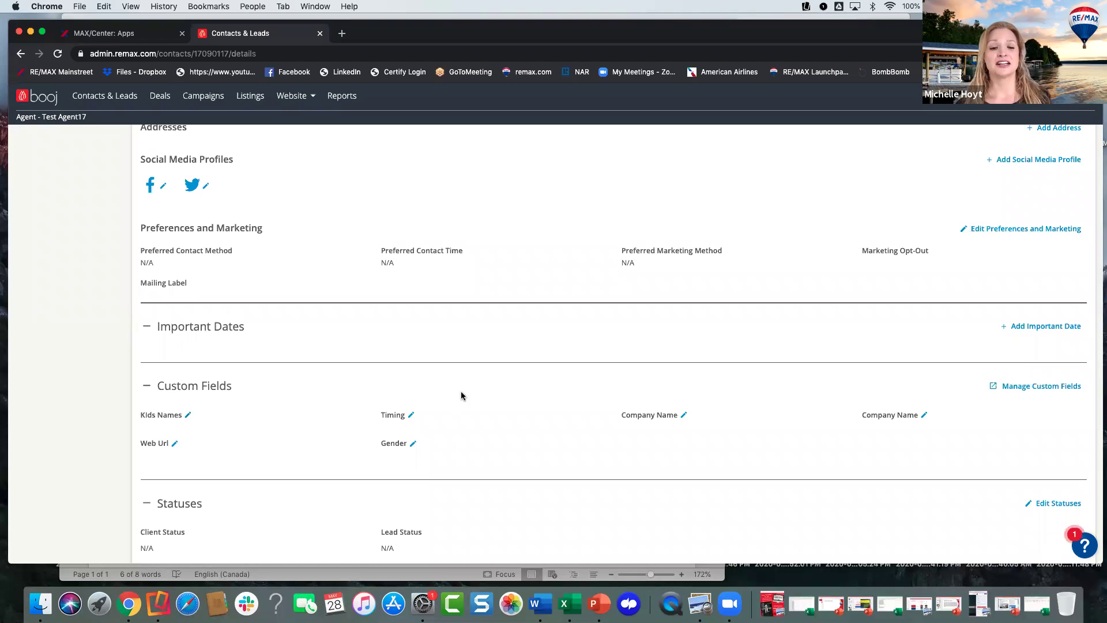
scroll(461, 395, "down", 1)
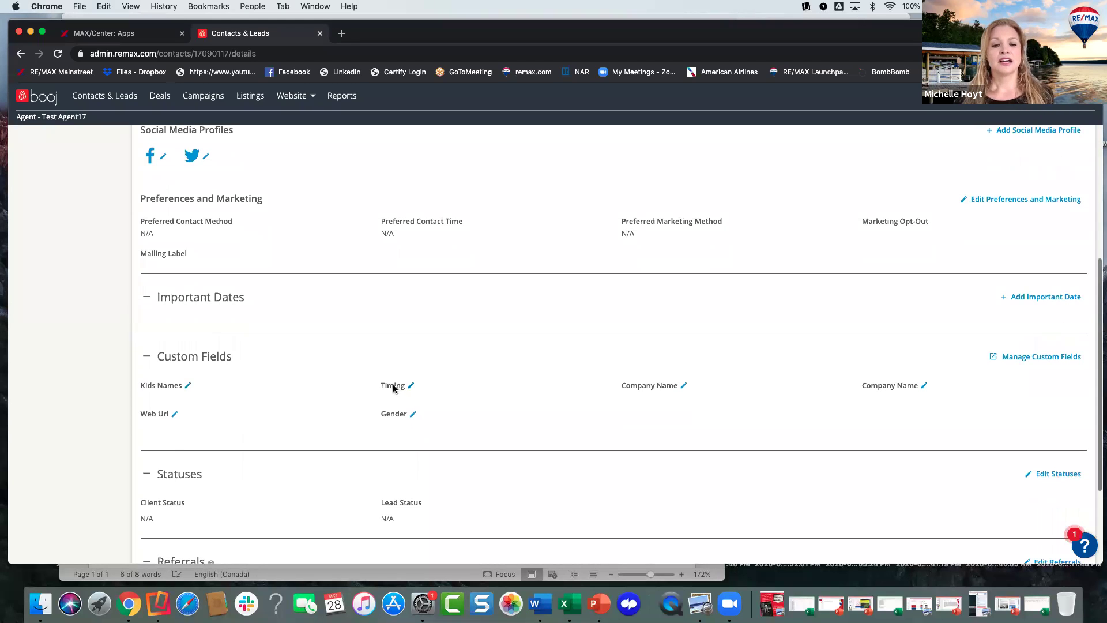
scroll(459, 375, "down", 1)
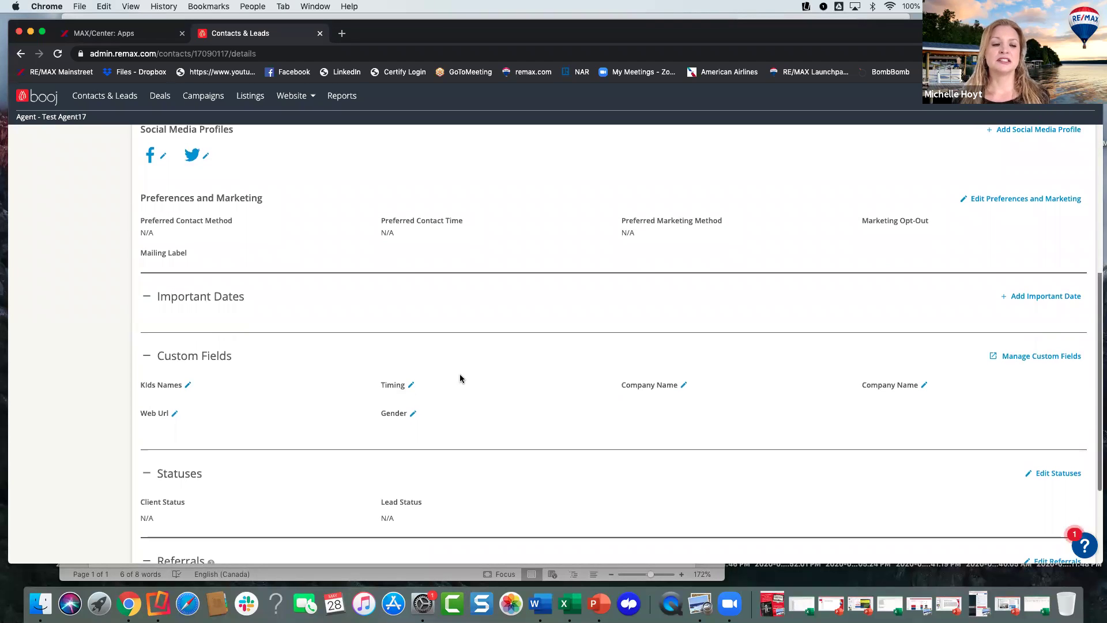
- Set the contact's Timing custom field to 30- 60 Days
left_click(411, 385)
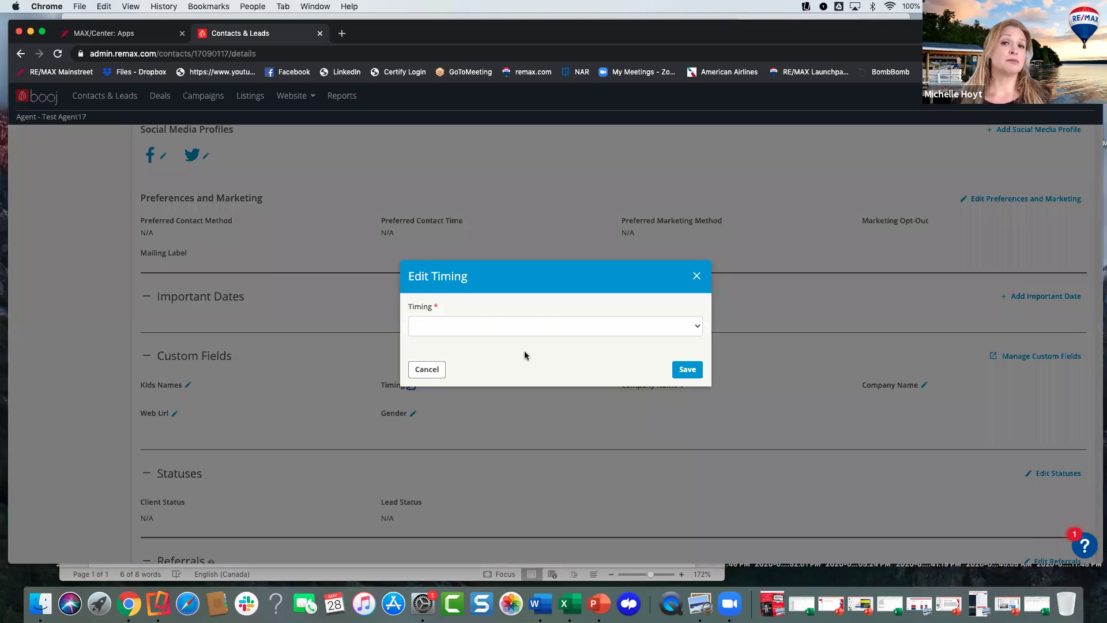
left_click(524, 325)
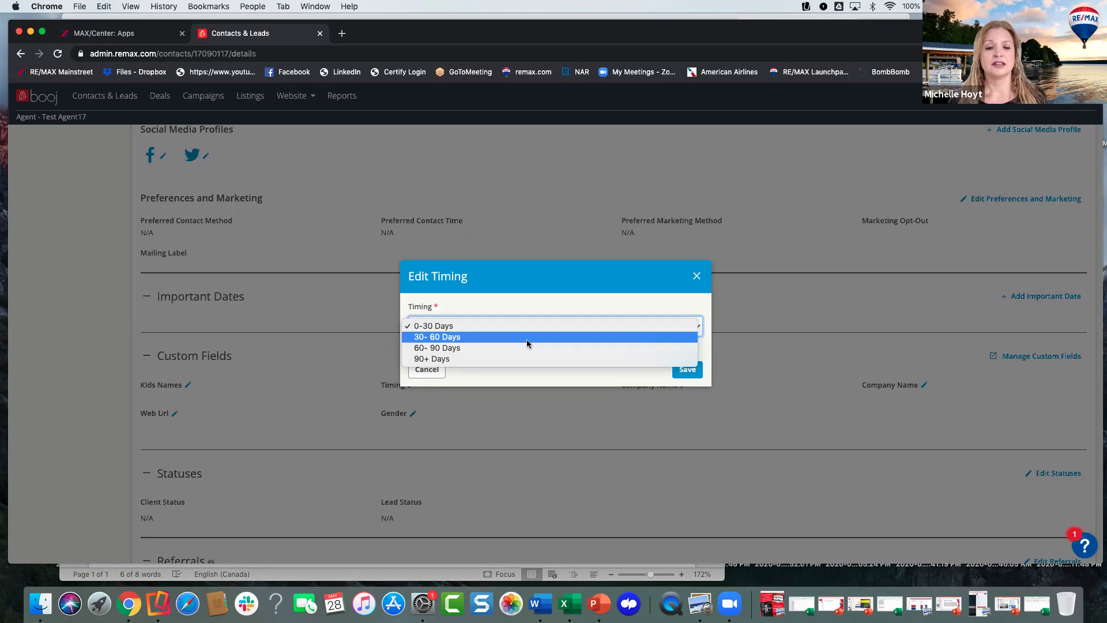
left_click(527, 338)
left_click(673, 365)
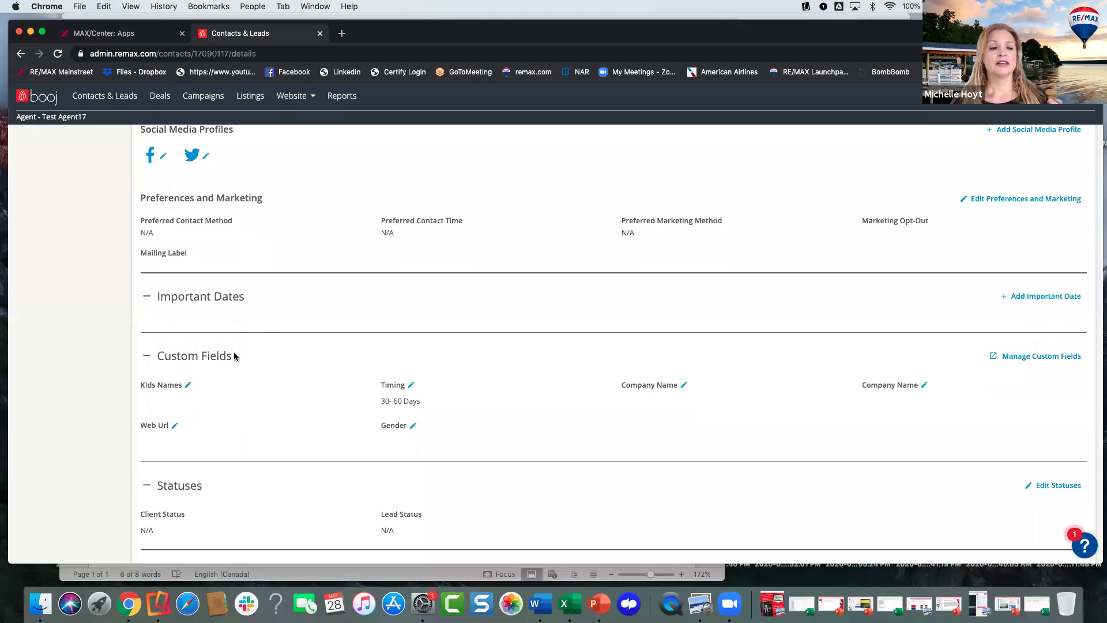
- Fill in the Kids Names custom field with the children's names
left_click(189, 384)
left_click(487, 326)
type("Grace, Ben")
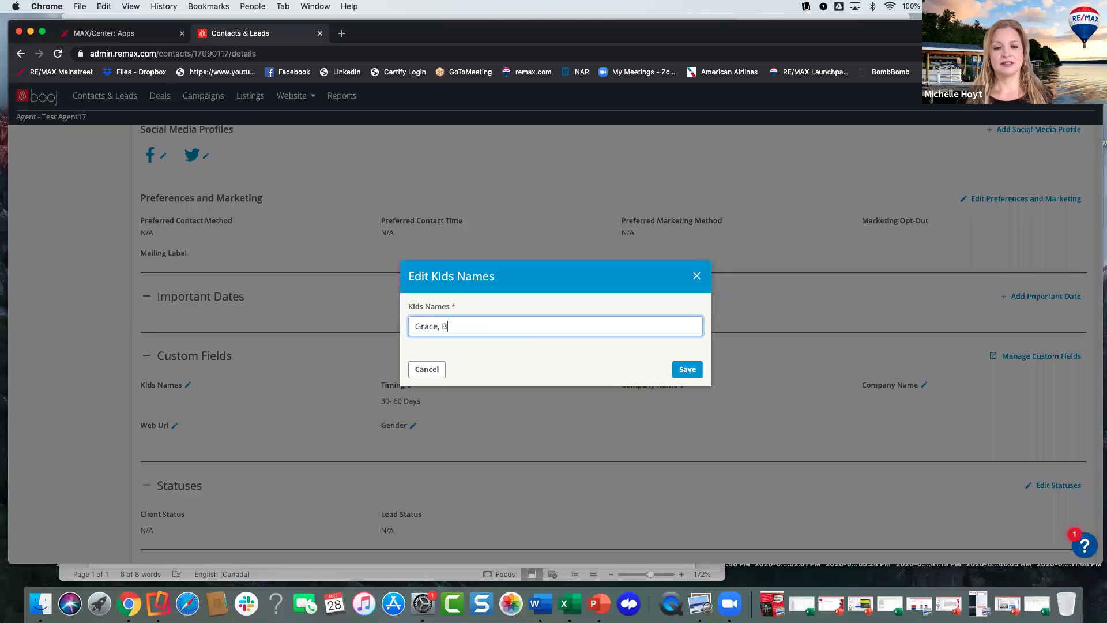
left_click(686, 374)
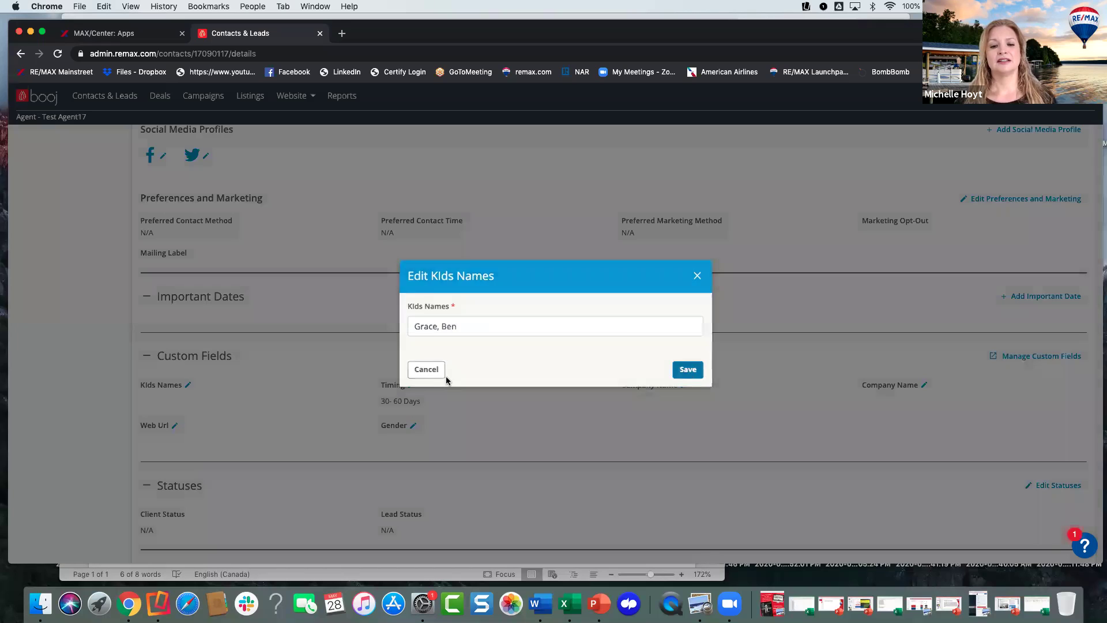
scroll(539, 376, "down", 1)
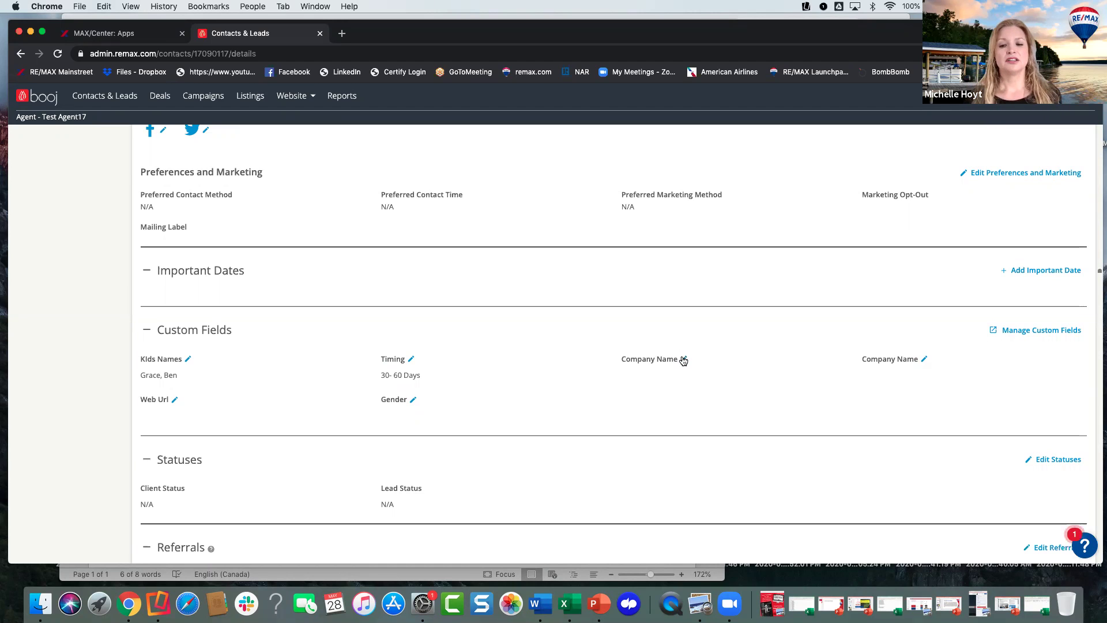
- Enter 3M as the contact's Company Name
left_click(682, 359)
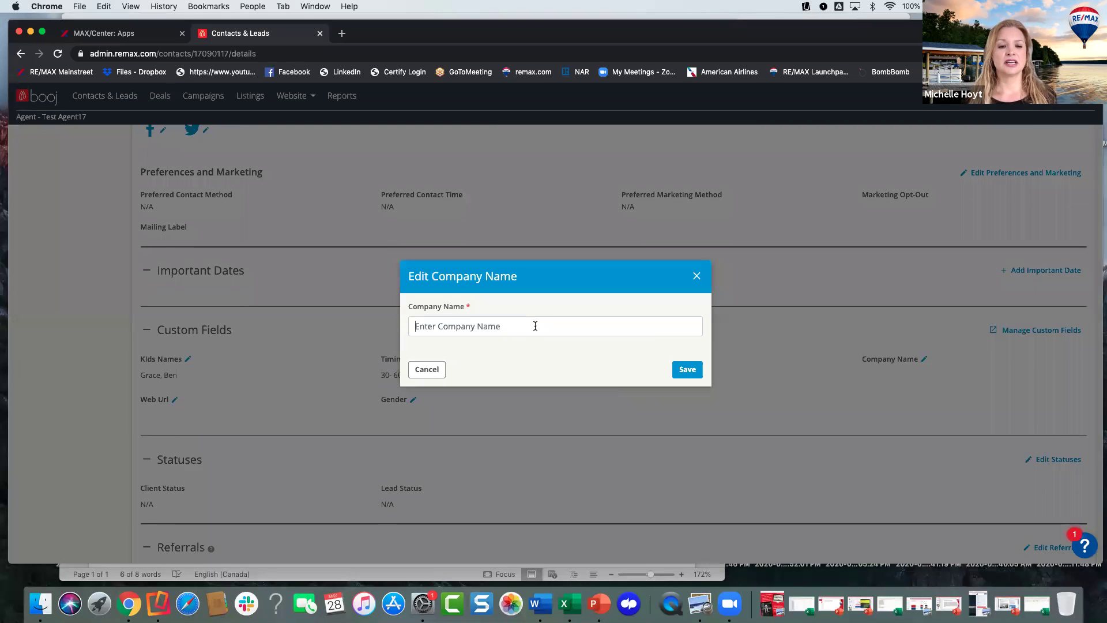
type("RE")
key("BackSpace")
key("BackSpace")
type("3M")
left_click(694, 374)
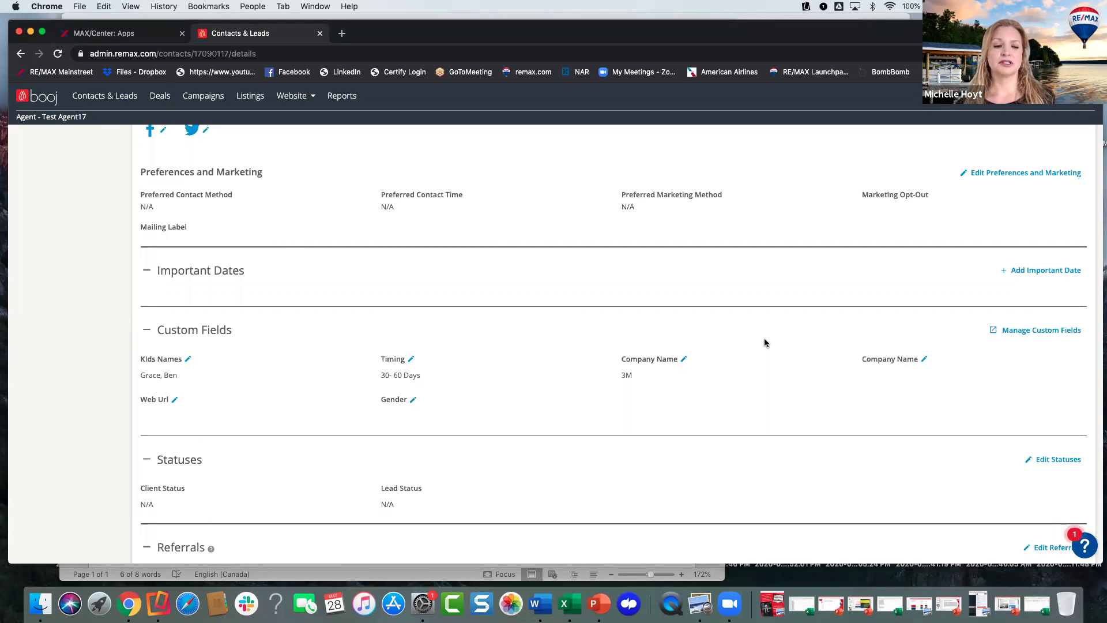
scroll(557, 337, "up", 3)
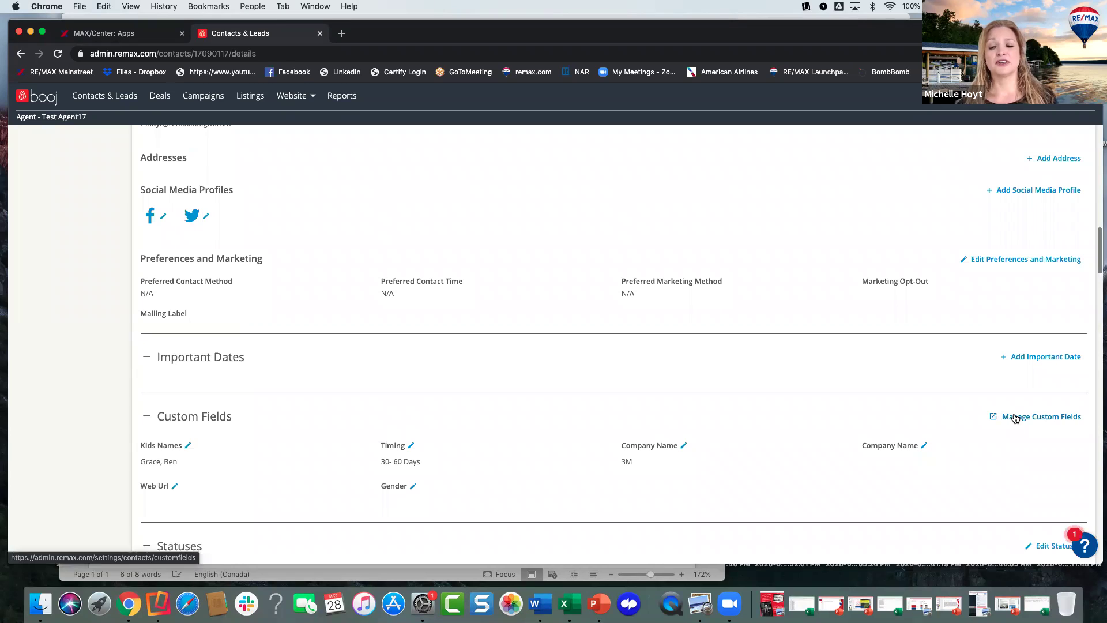
- In Manage Custom Fields, delete the second, duplicate Company Name field
left_click(1014, 417)
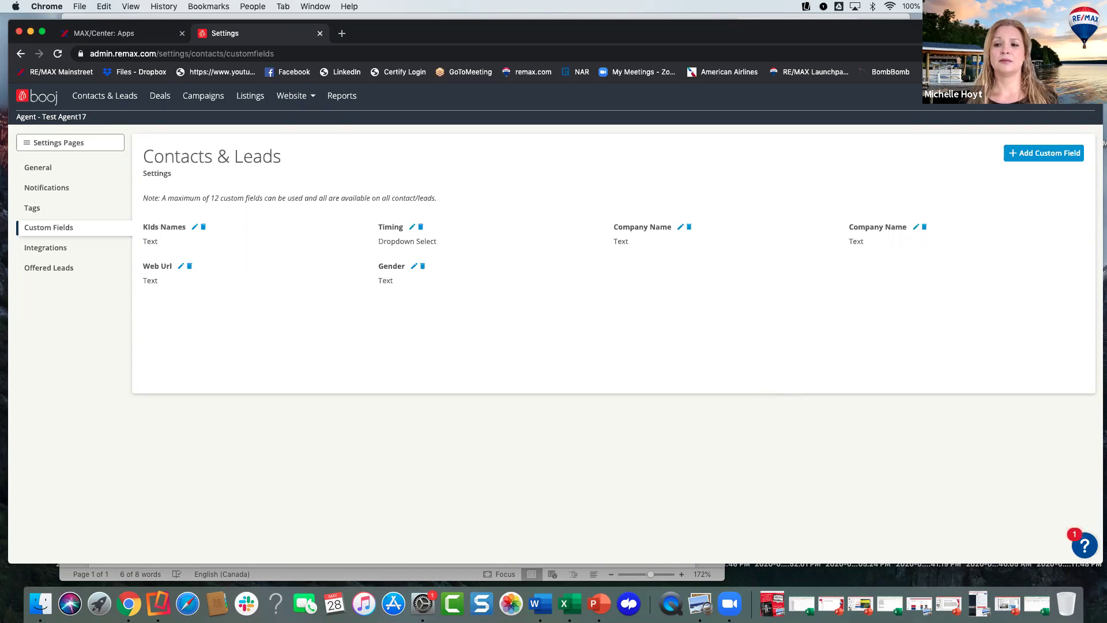
scroll(656, 254, "down", 1)
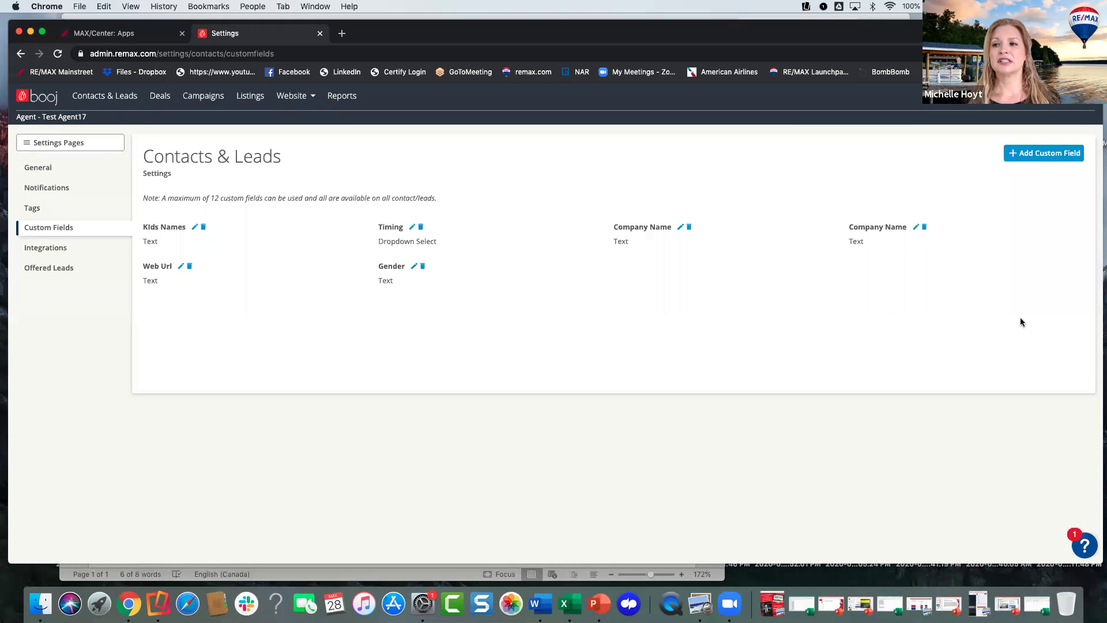
left_click(1016, 155)
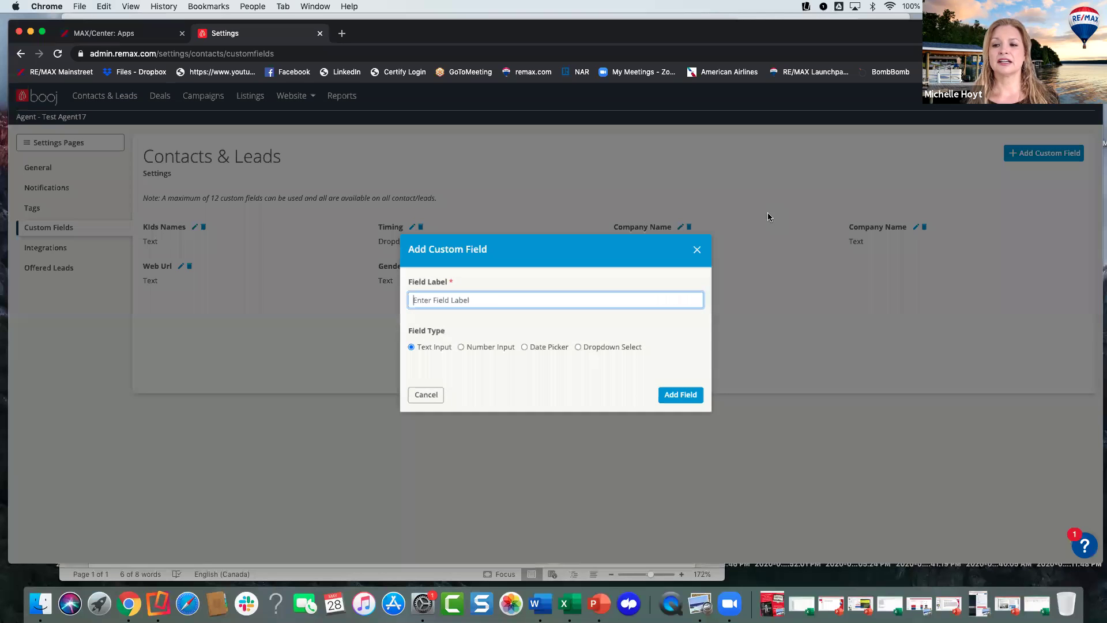
left_click(696, 251)
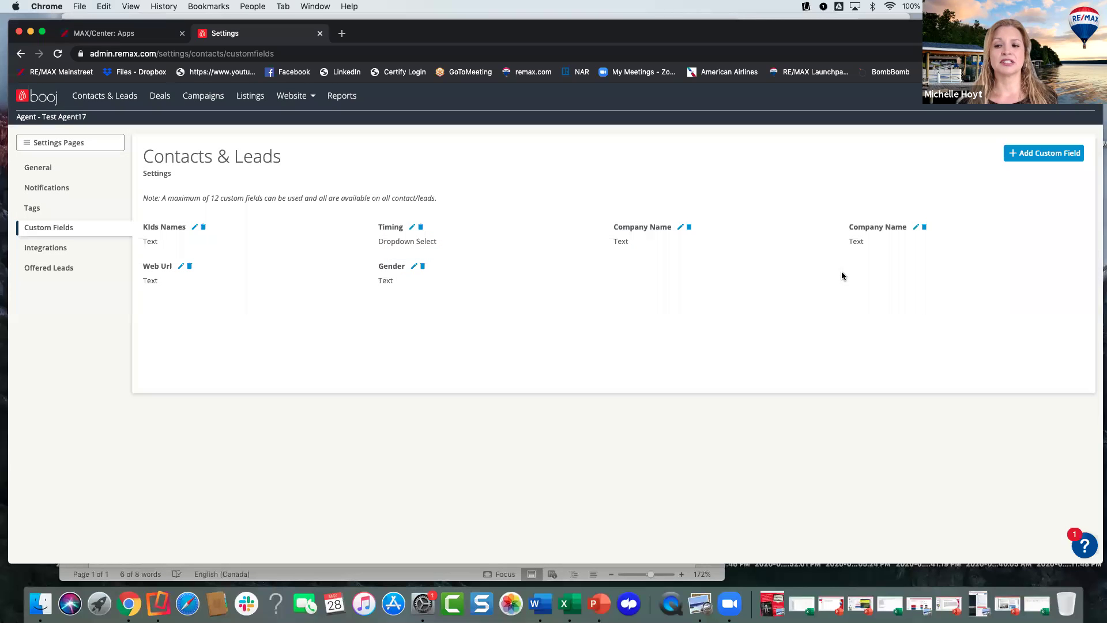
left_click(924, 228)
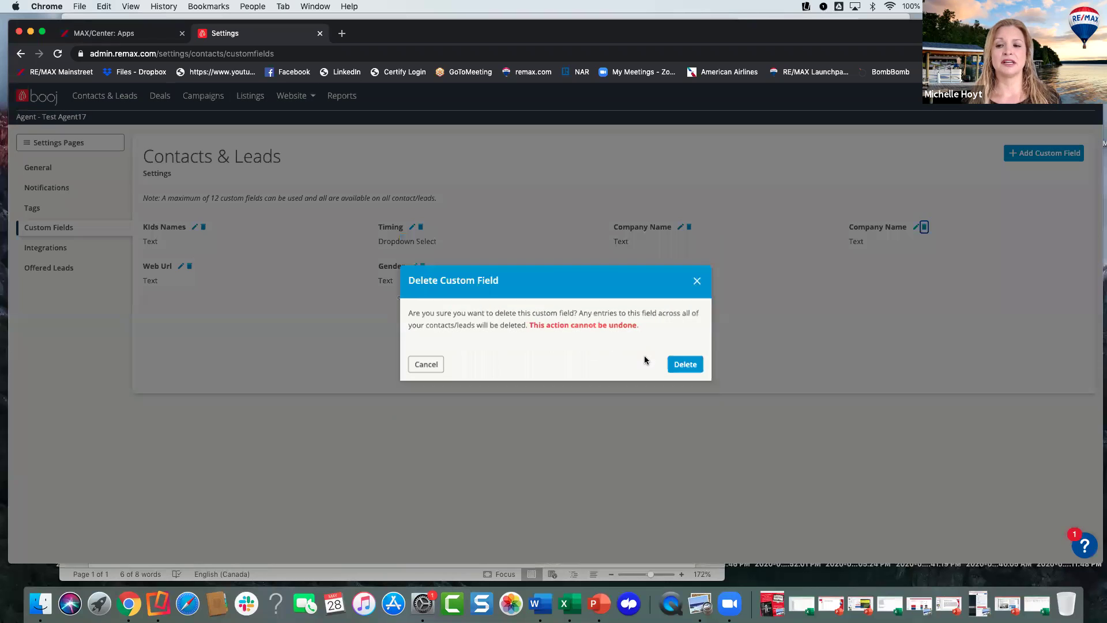
left_click(685, 363)
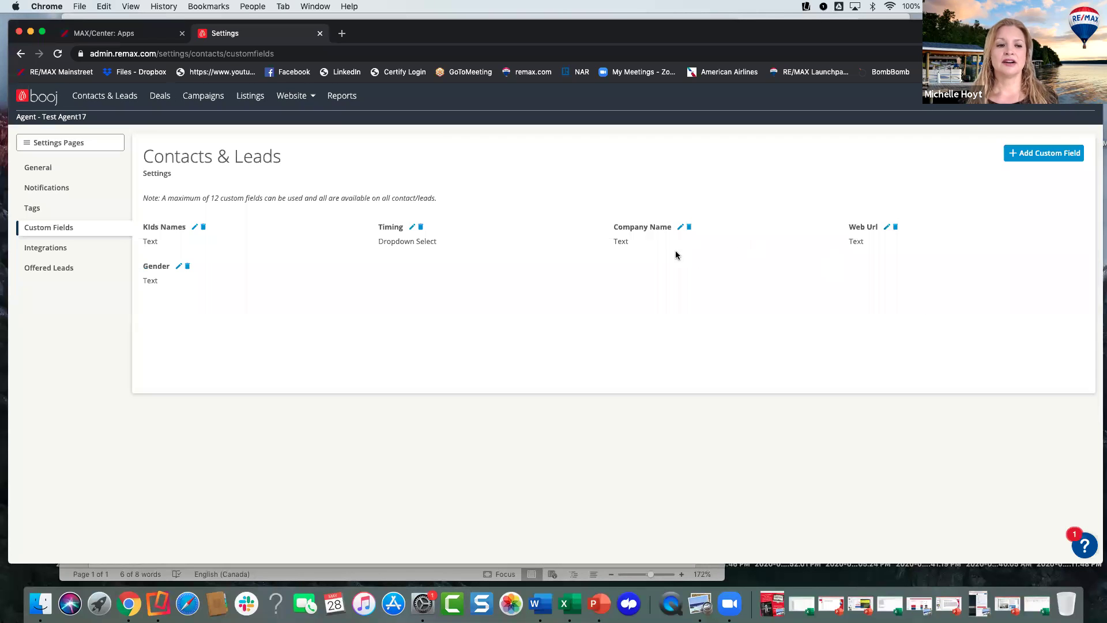
- Create a Text Input custom field labelled 'Pets Name'
left_click(1020, 154)
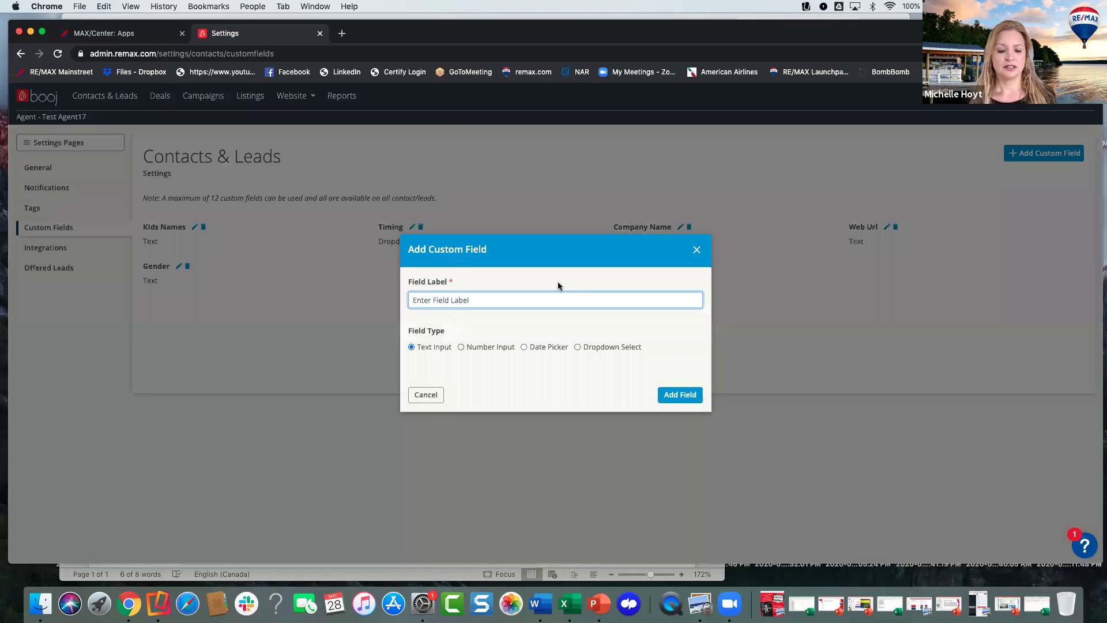
type("Pets Name")
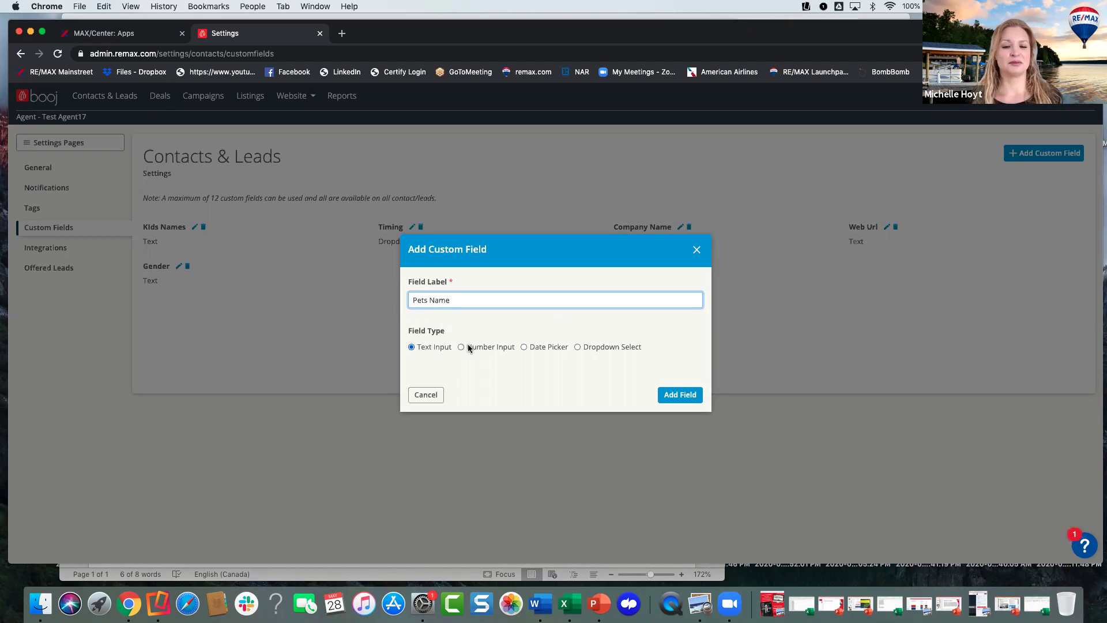
left_click(670, 396)
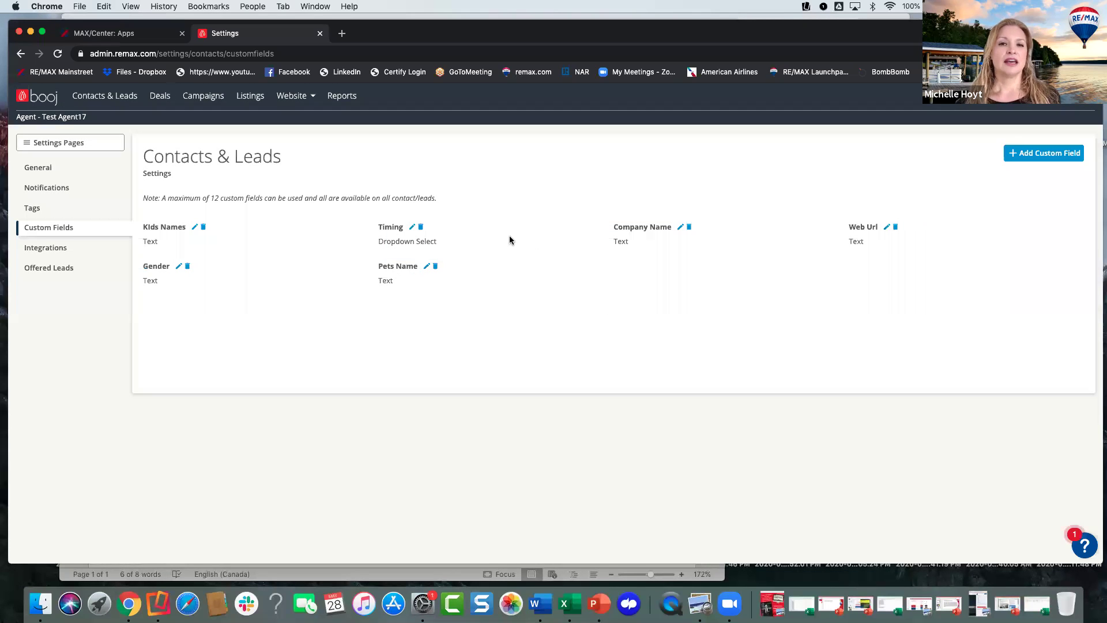
- Change the Timing field's label to 'Buyer Timing' and save it
left_click(412, 227)
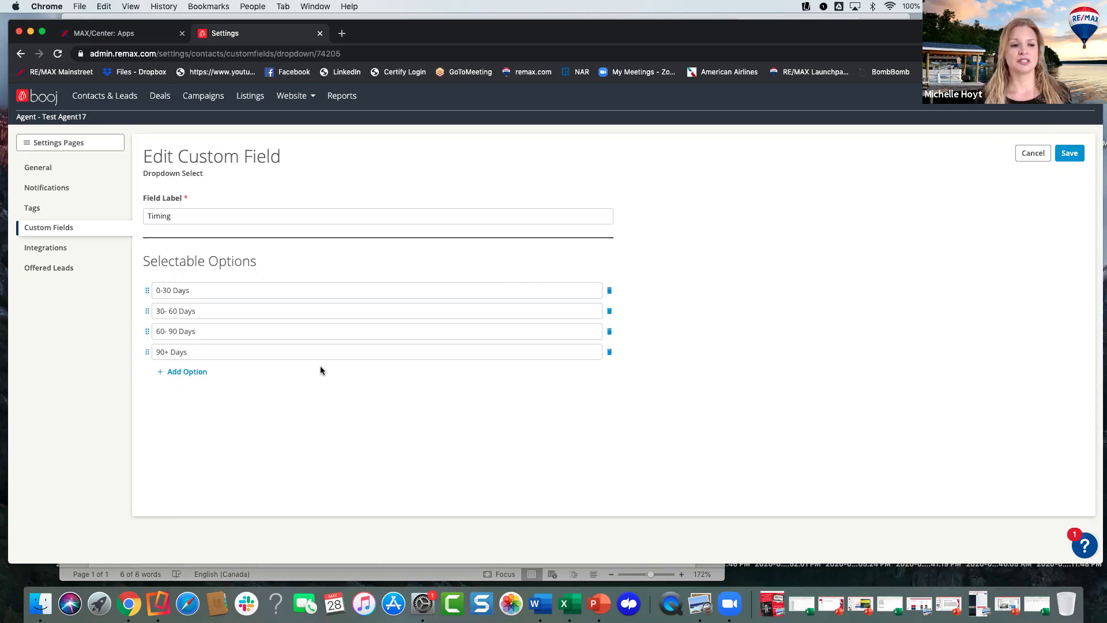
left_click(146, 216)
type("Buyer")
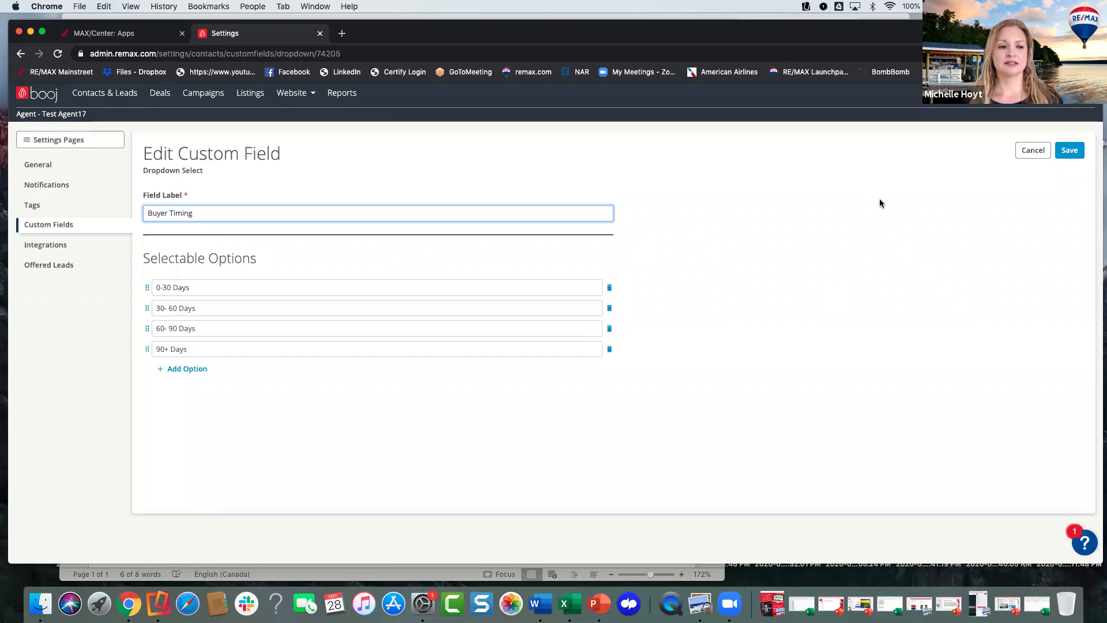
left_click(1063, 153)
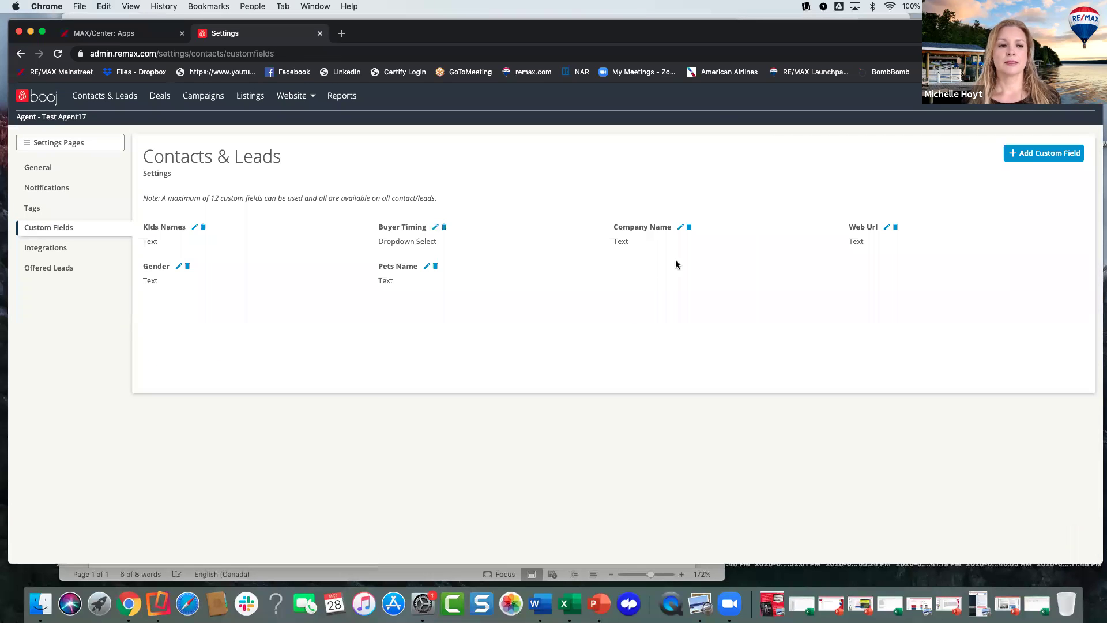
- Start a new Dropdown Select custom field named 'Seller Timing'
left_click(1020, 155)
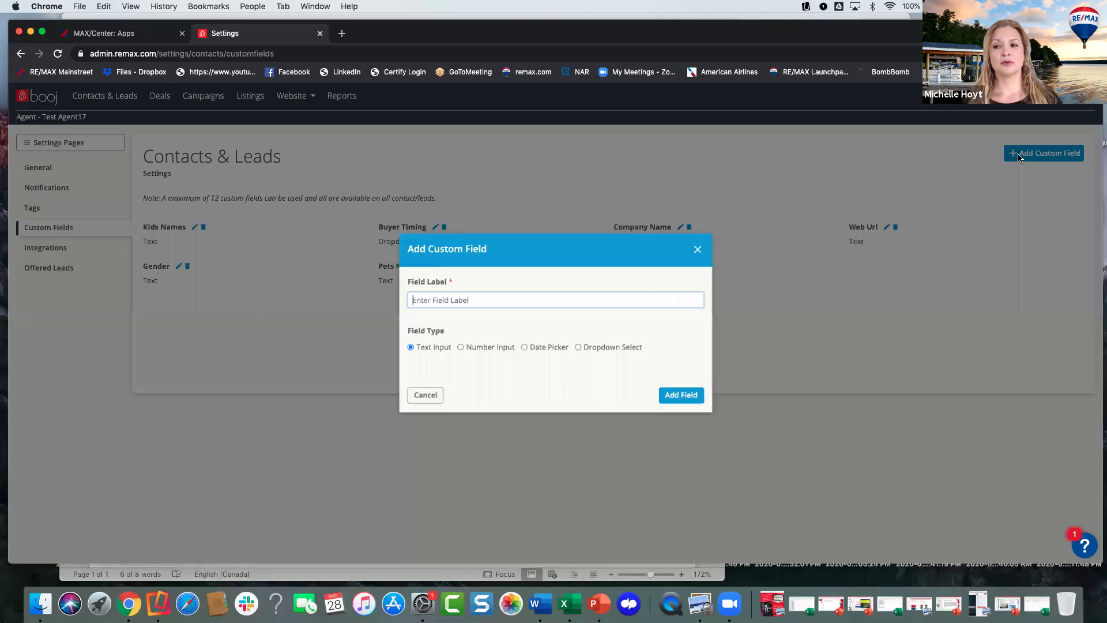
type("Seller ")
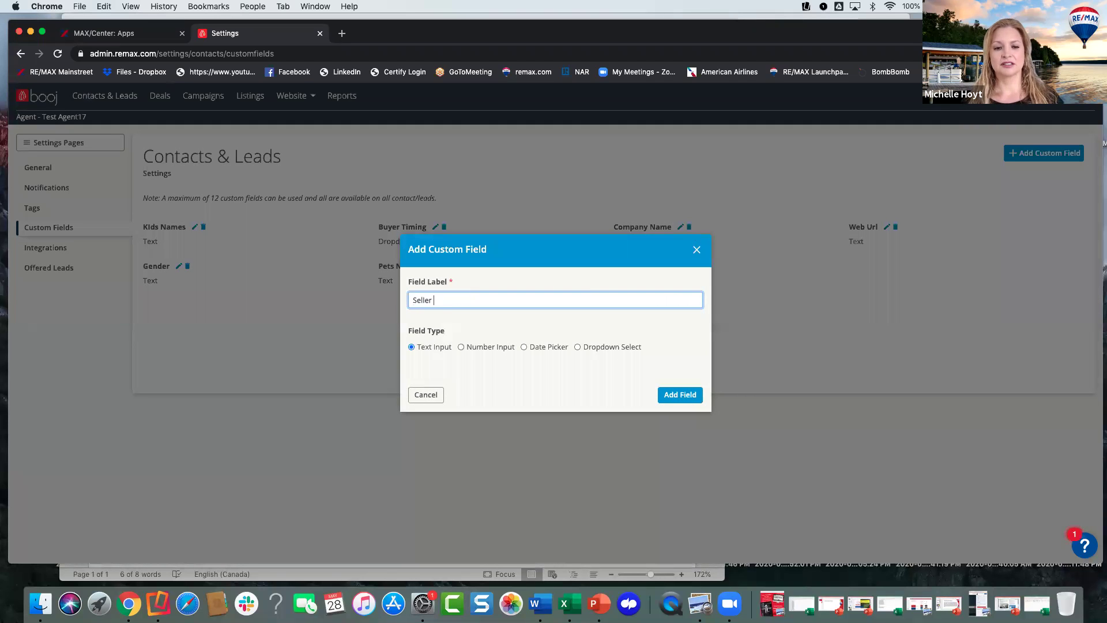
type("Timing")
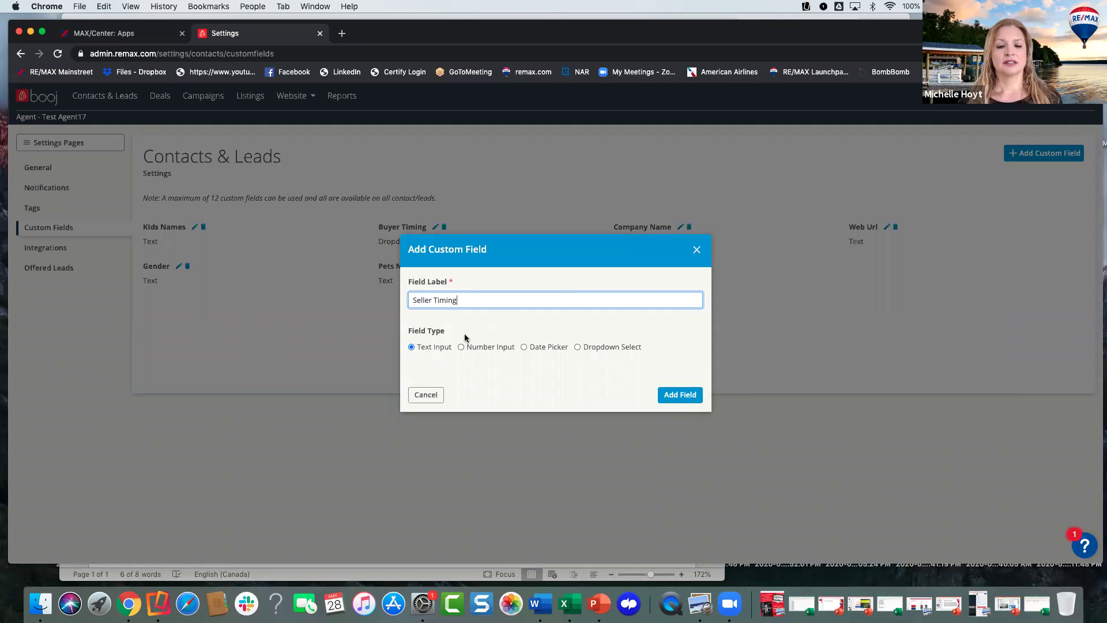
left_click(577, 346)
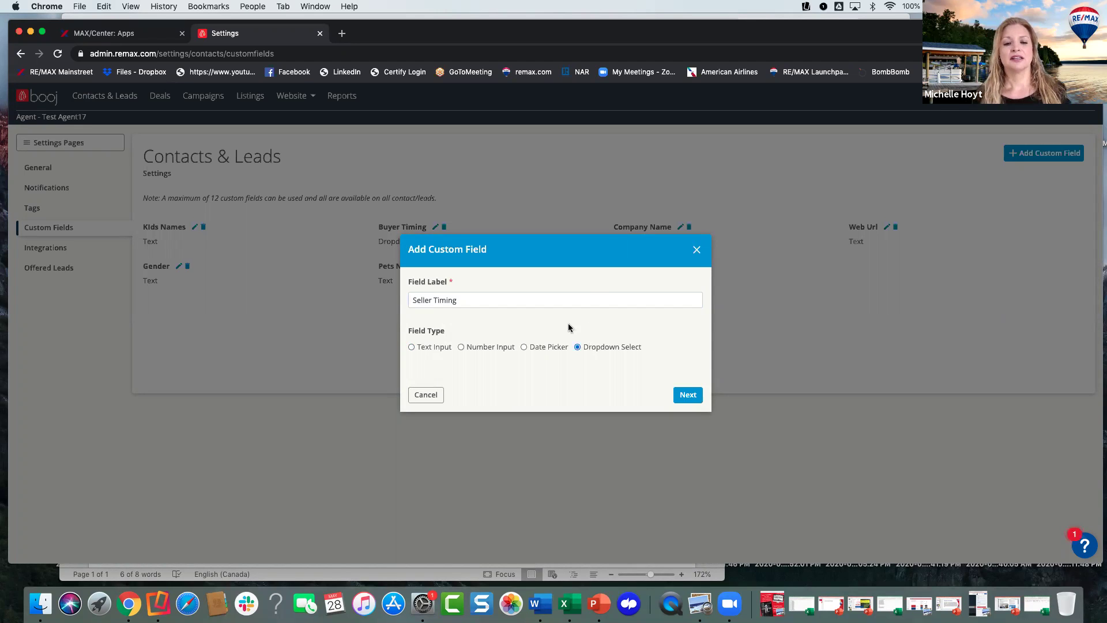
left_click(686, 396)
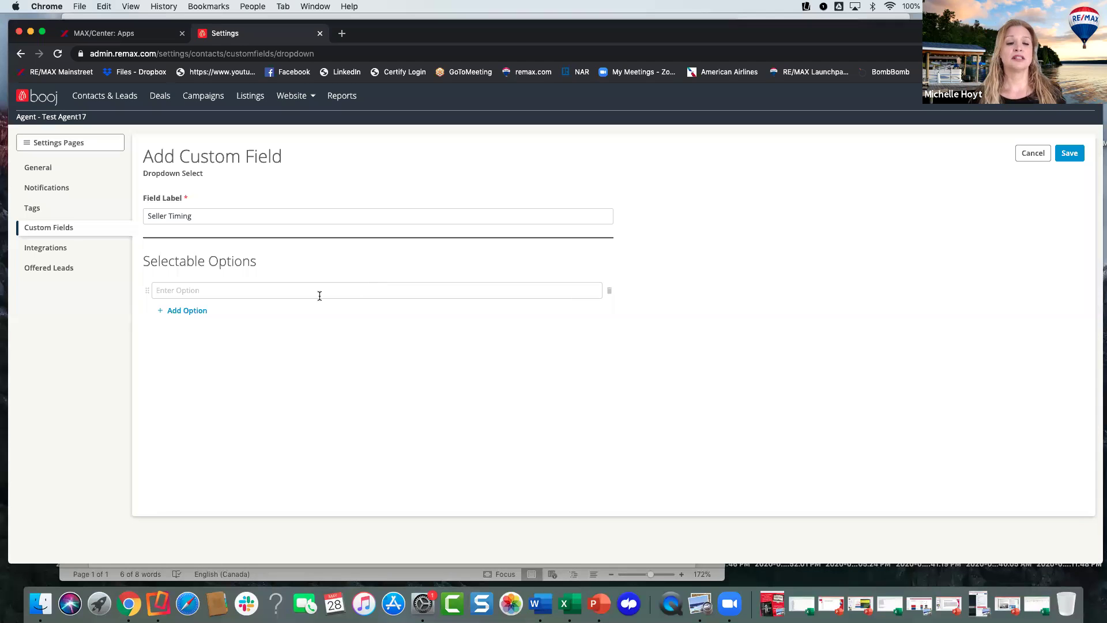
- Enter the first two choices, '0-30 Days' and '30- 60 Days'
left_click(320, 296)
type("0-")
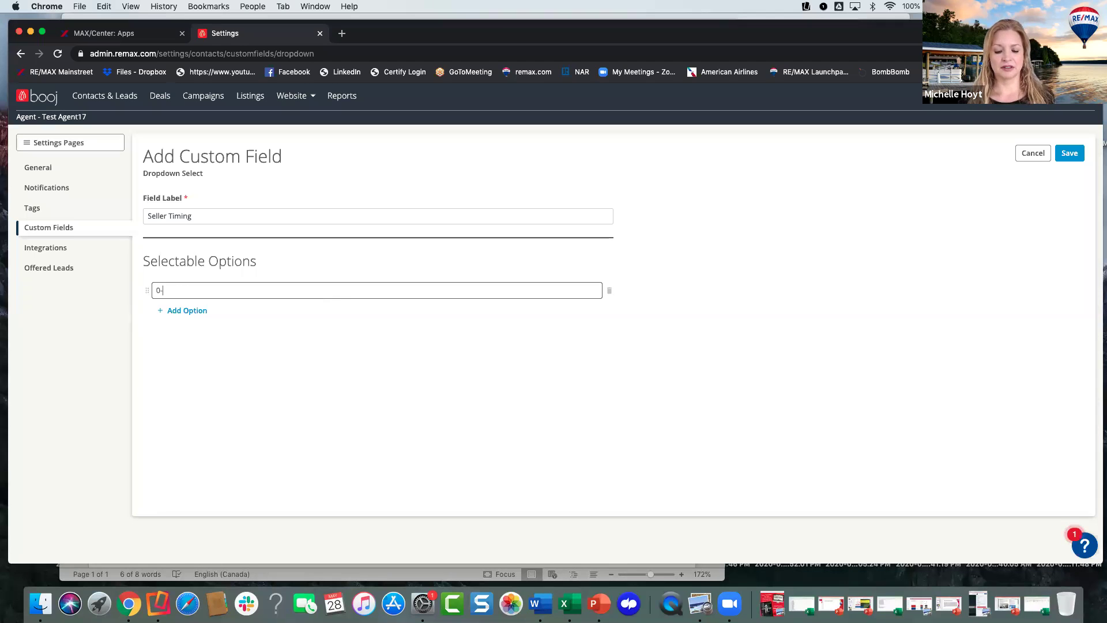
type("30 Days")
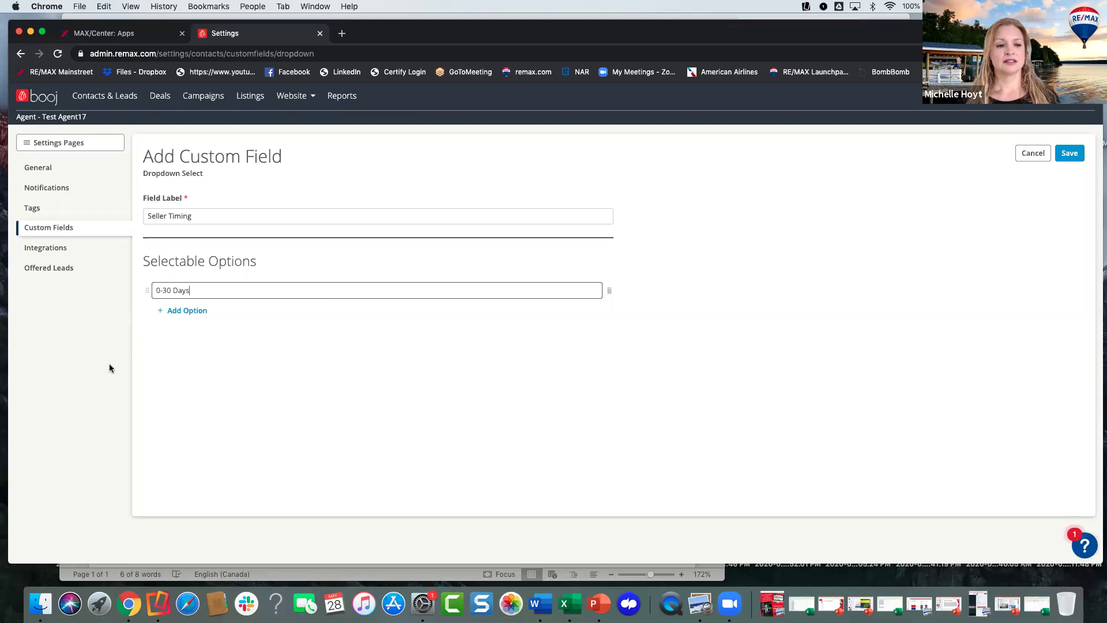
left_click(180, 310)
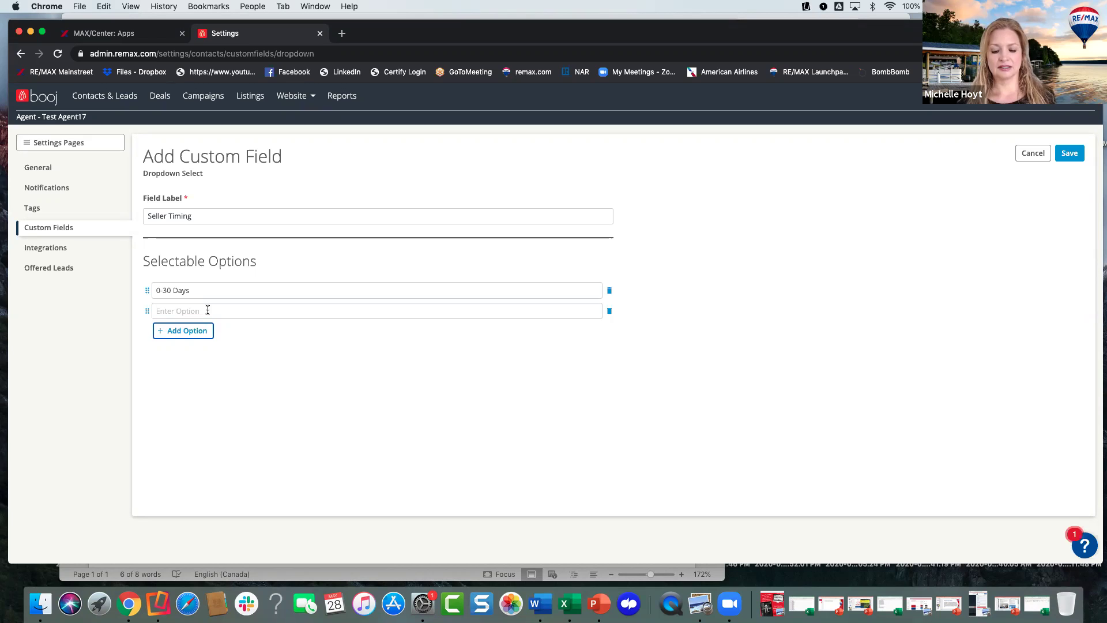
left_click(196, 310)
type("0")
key("BackSpace")
type("30-")
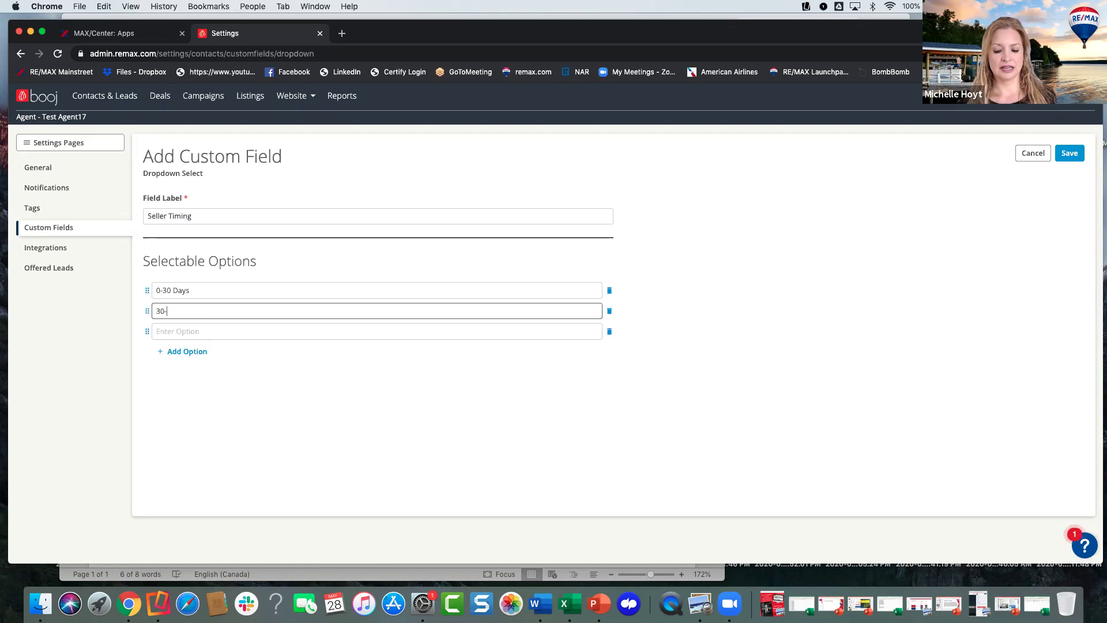
type(" 60 Days")
- Add the choices '60 - 90 Days' and 'SOLD', then save the field
left_click(186, 333)
type("60 DAy")
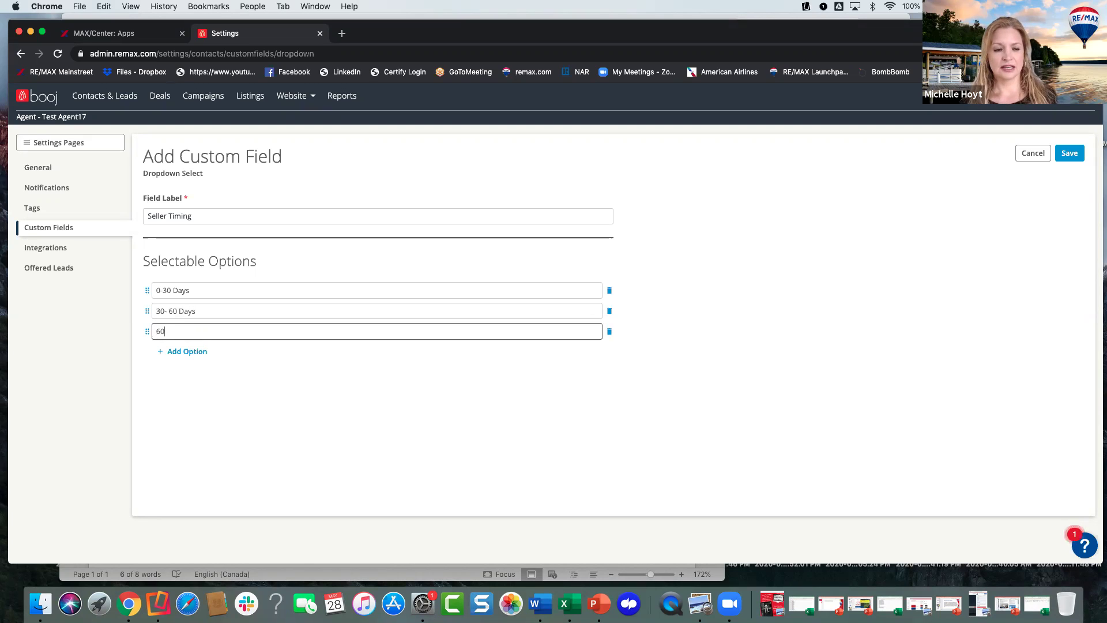
key("BackSpace")
key("BackSpace")
type("ays")
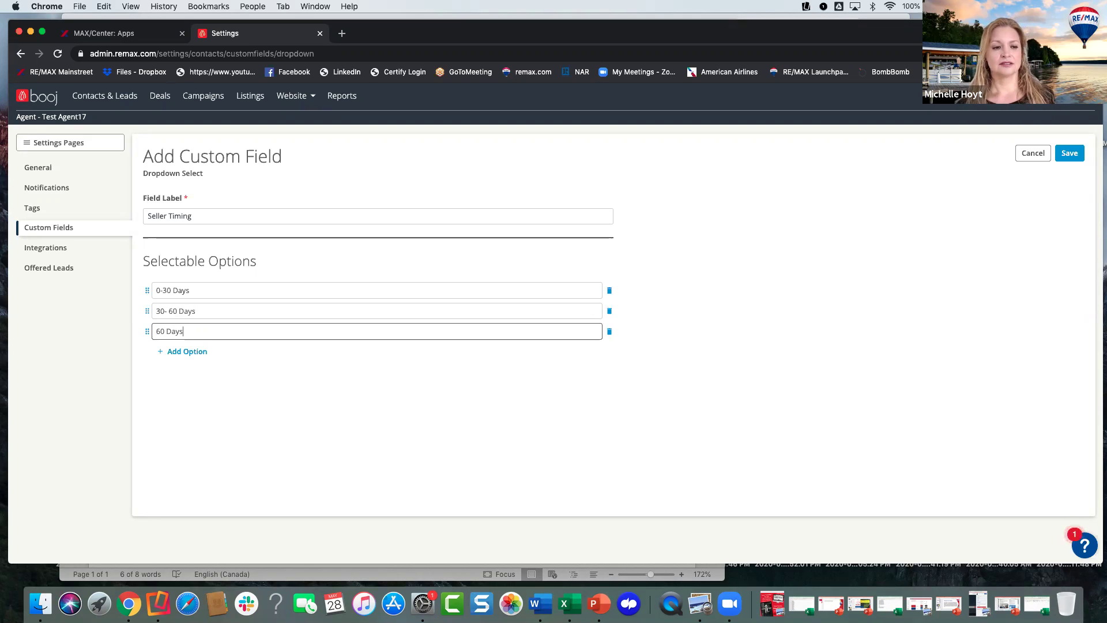
key("BackSpace")
key("BackSpace")
key("BackSpace")
type("- 90 Days")
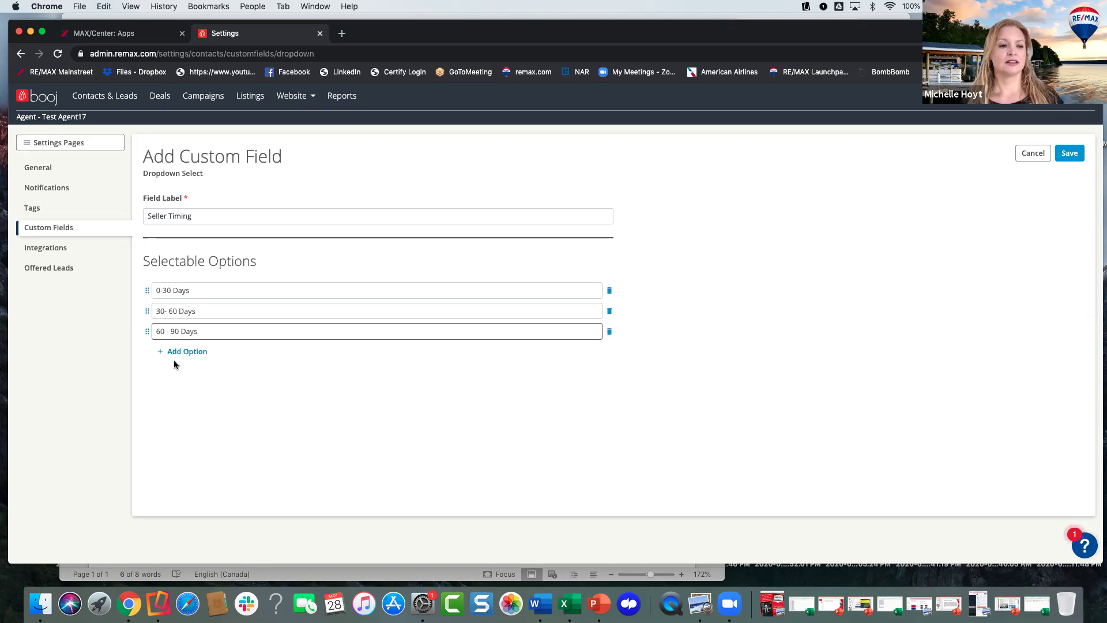
left_click(185, 352)
left_click(225, 357)
type("Closed")
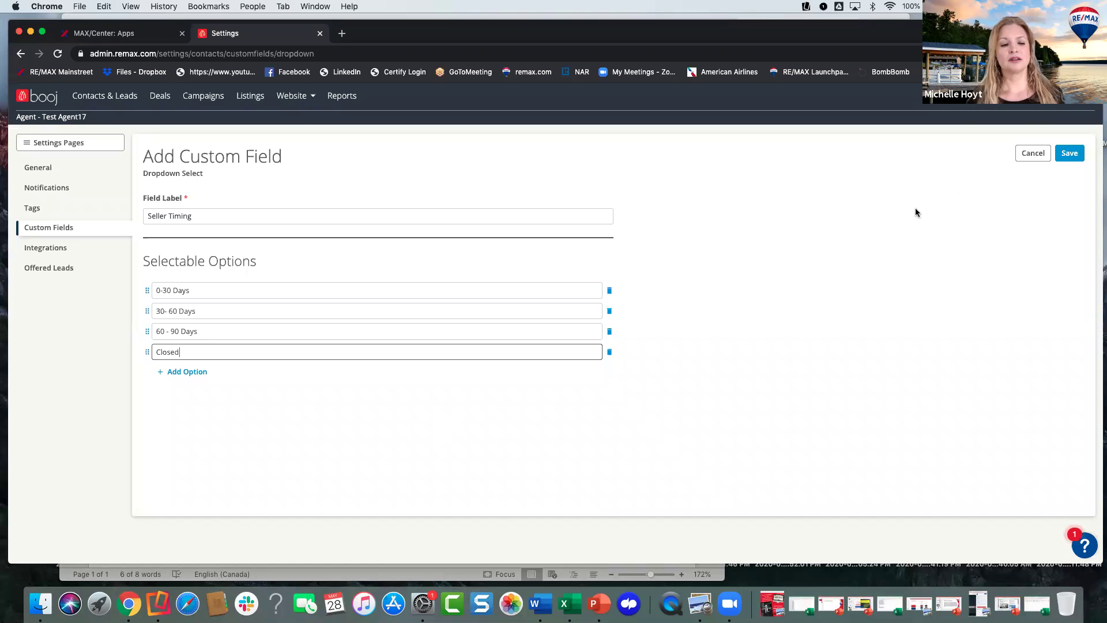
key("BackSpace")
key("BackSpace")
key("BackSpace")
key("BackSpace")
key("BackSpace")
key("BackSpace")
type("SOLD")
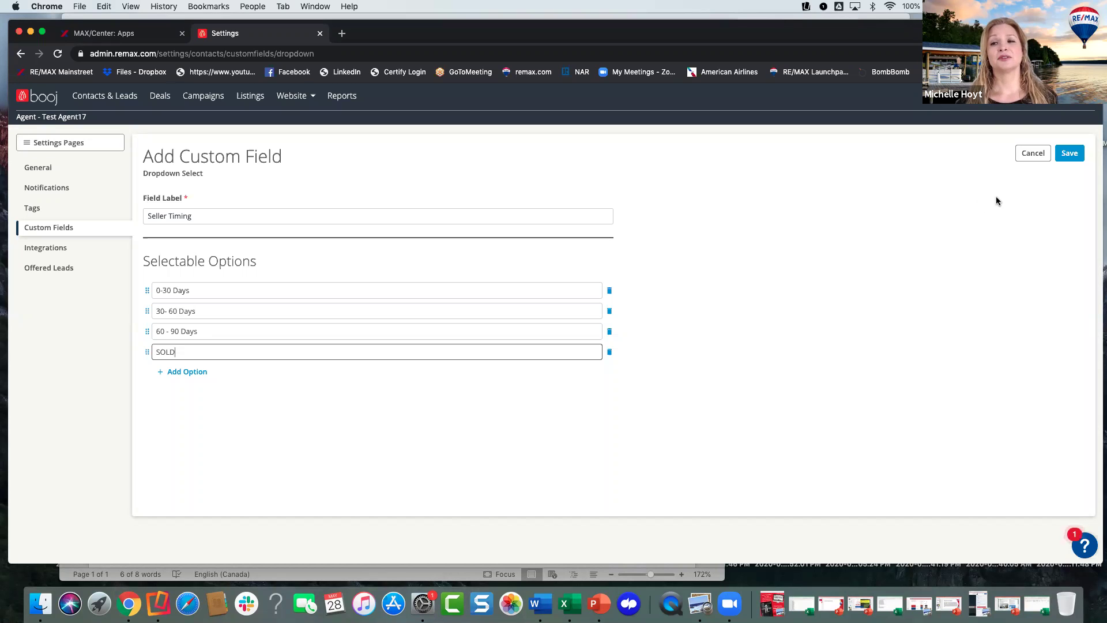
left_click(1068, 155)
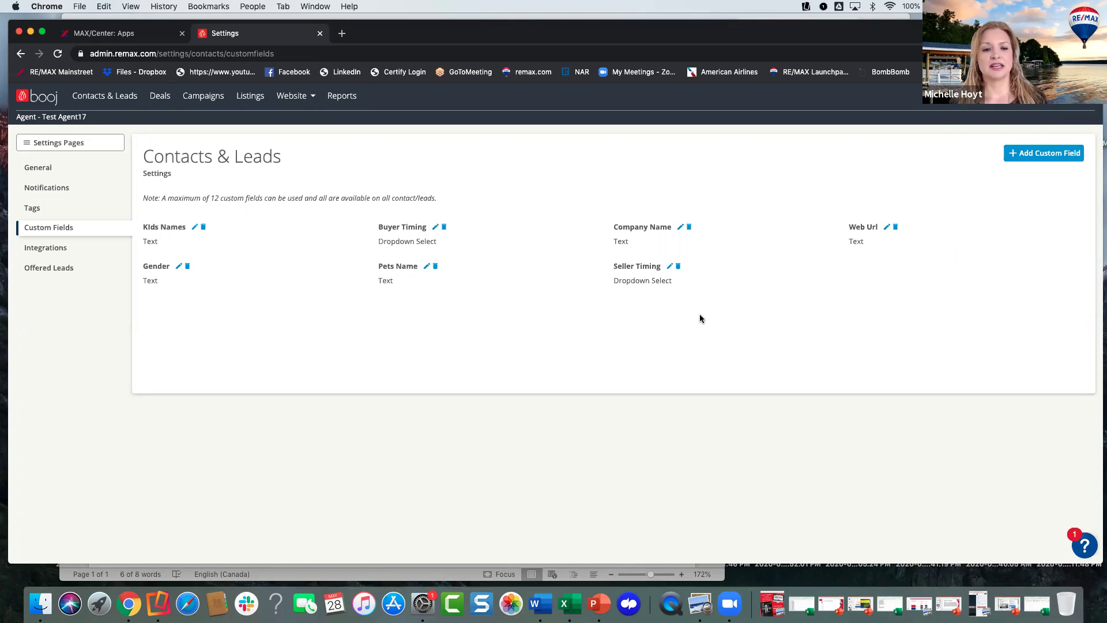
- Delete the Gender and Web Url custom fields, confirming each deletion
left_click(187, 266)
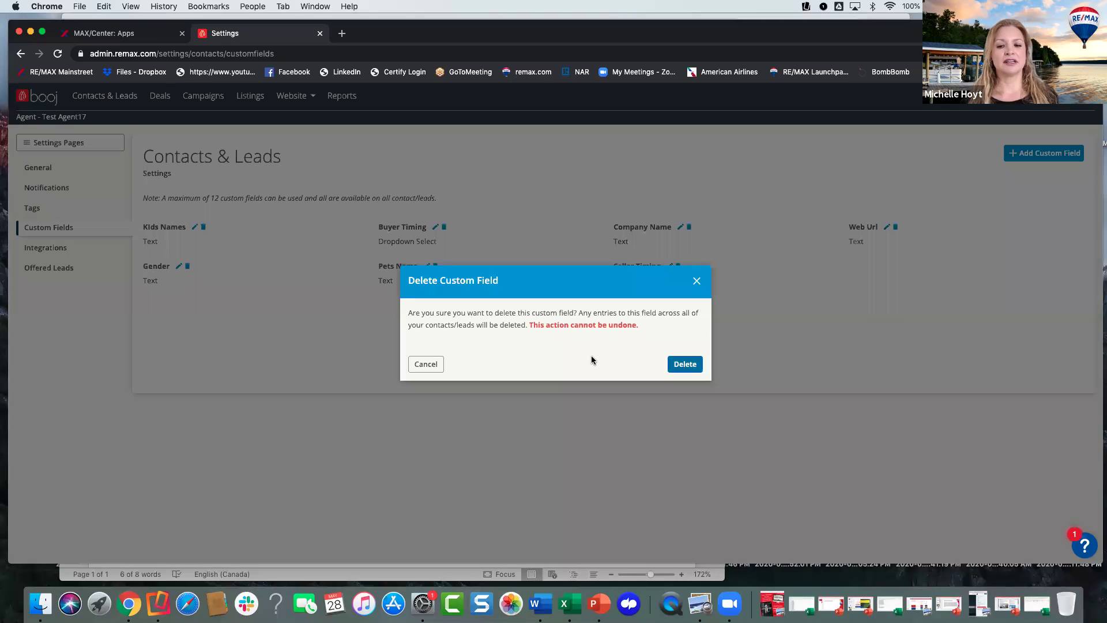
left_click(684, 364)
left_click(896, 228)
left_click(682, 363)
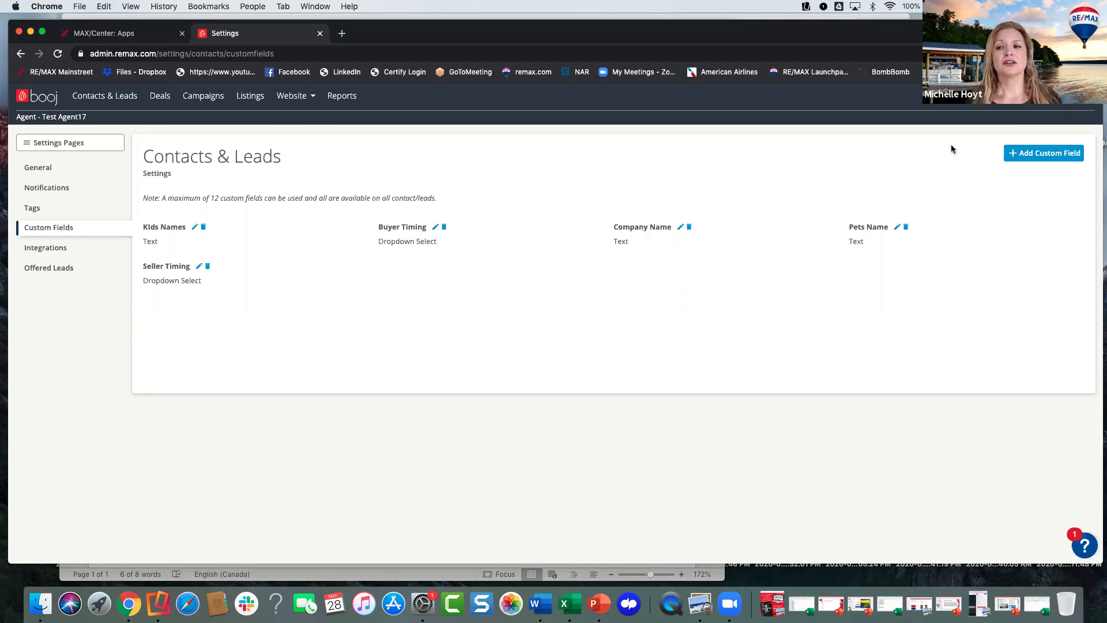
- Go to account Settings and open the Settings Pages menu for the Content Library
left_click(1081, 96)
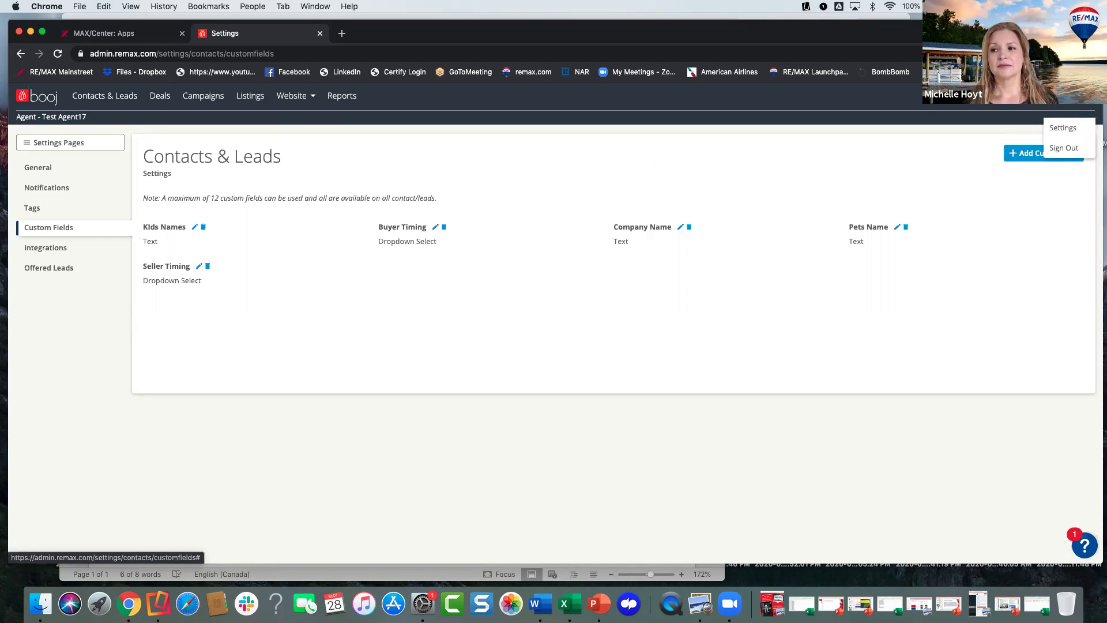
left_click(1055, 129)
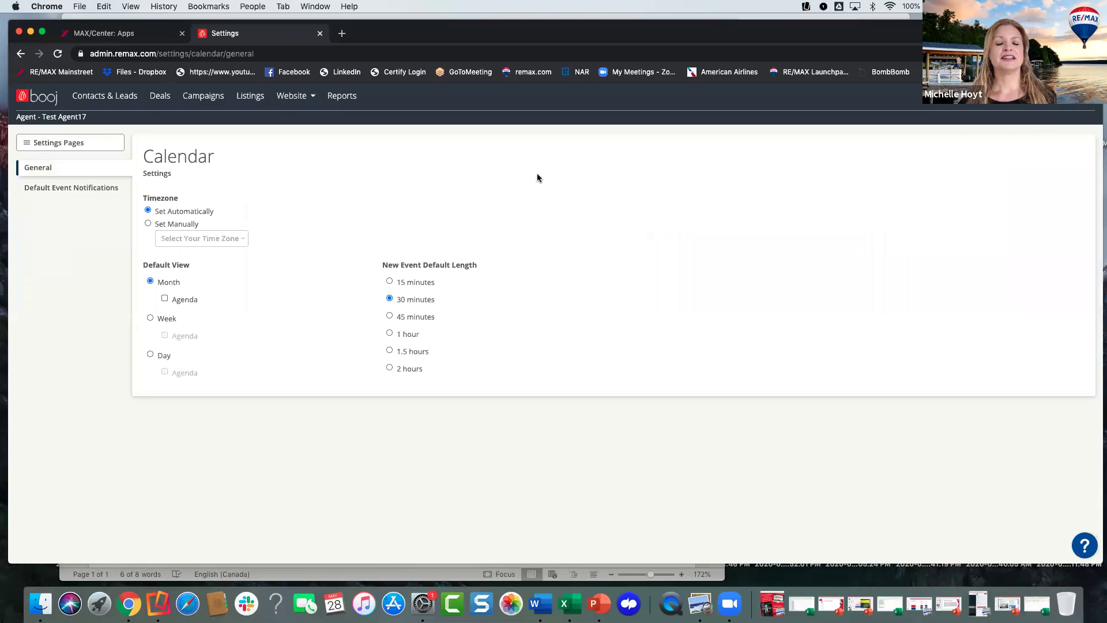
left_click(43, 141)
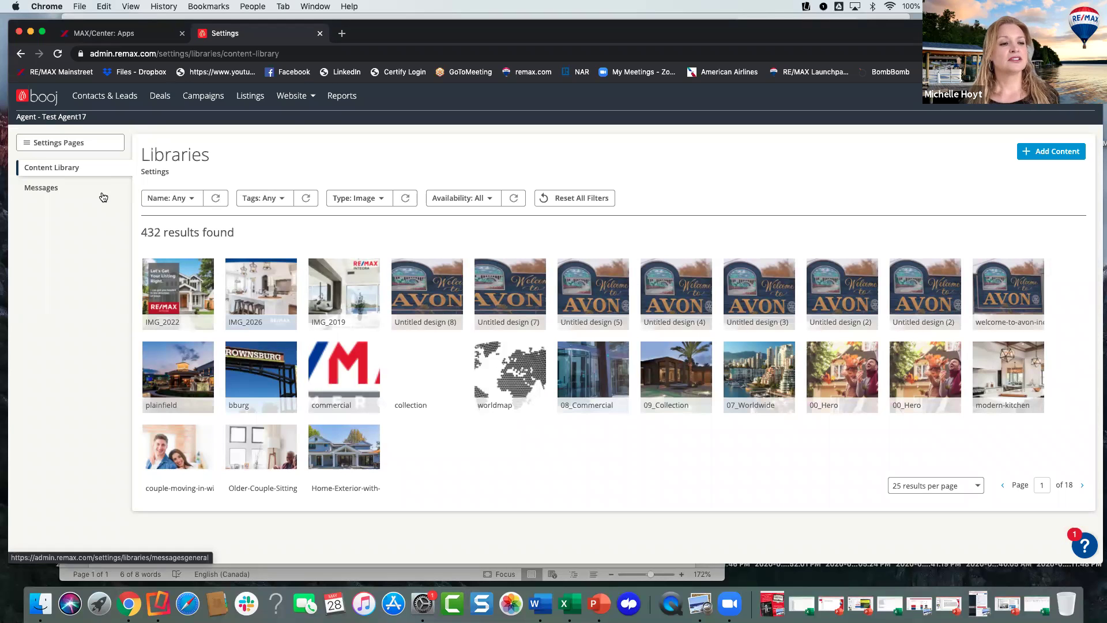
- Switch to the Messages library and start a new message template
left_click(49, 190)
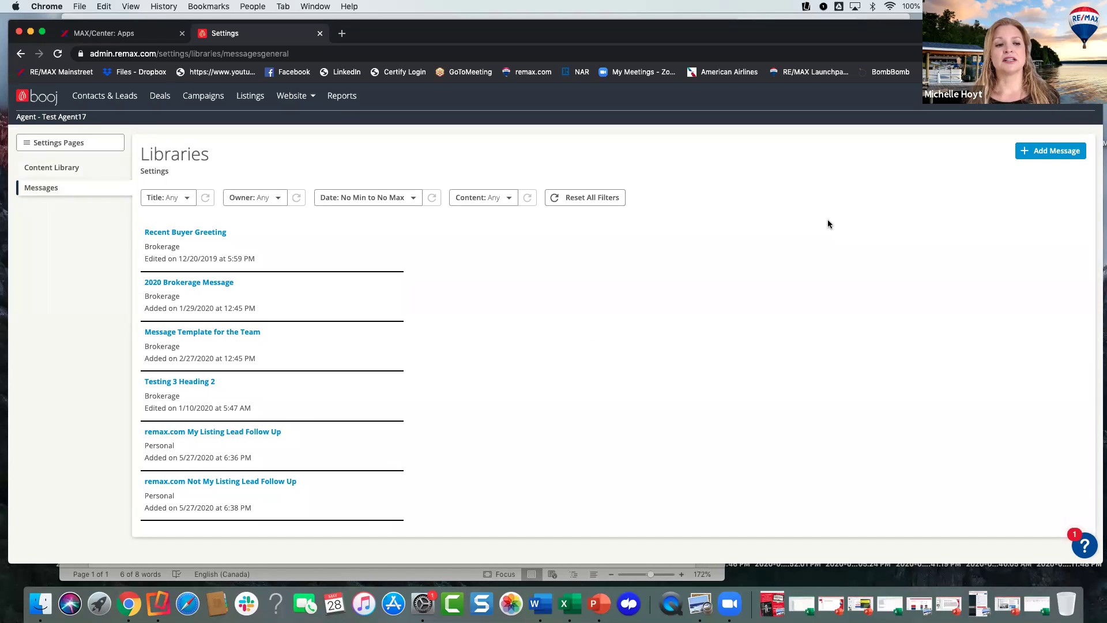
left_click(1042, 154)
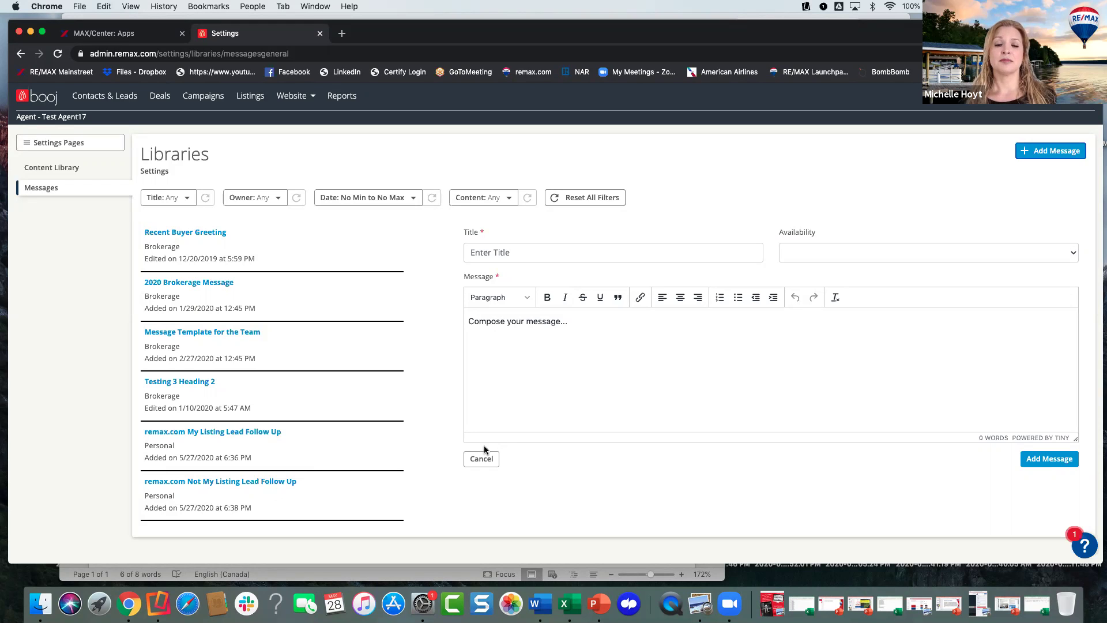
- Title the message '1 remax.com My Listing Lead Follow Up' with Personal availability
left_click(542, 252)
type("re")
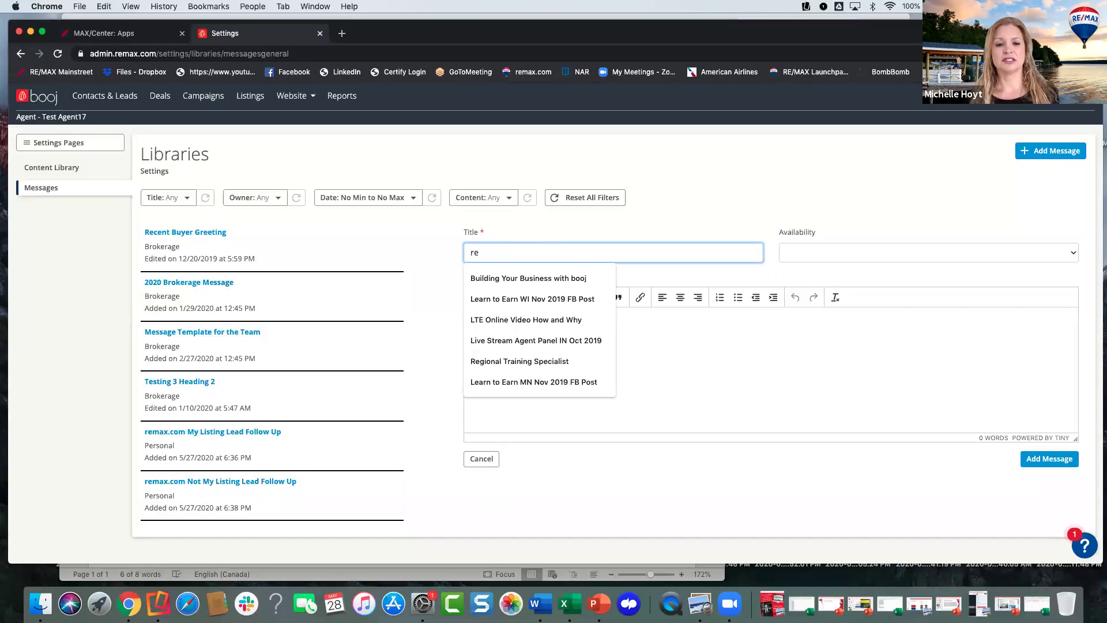
key("BackSpace")
key("BackSpace")
type("1 ")
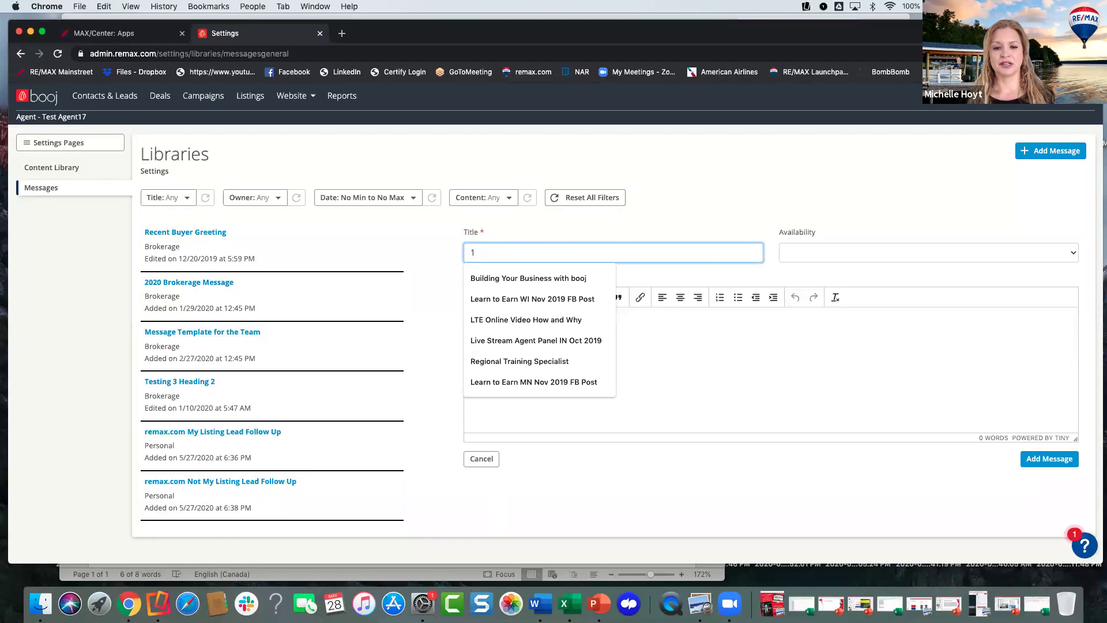
type("remax")
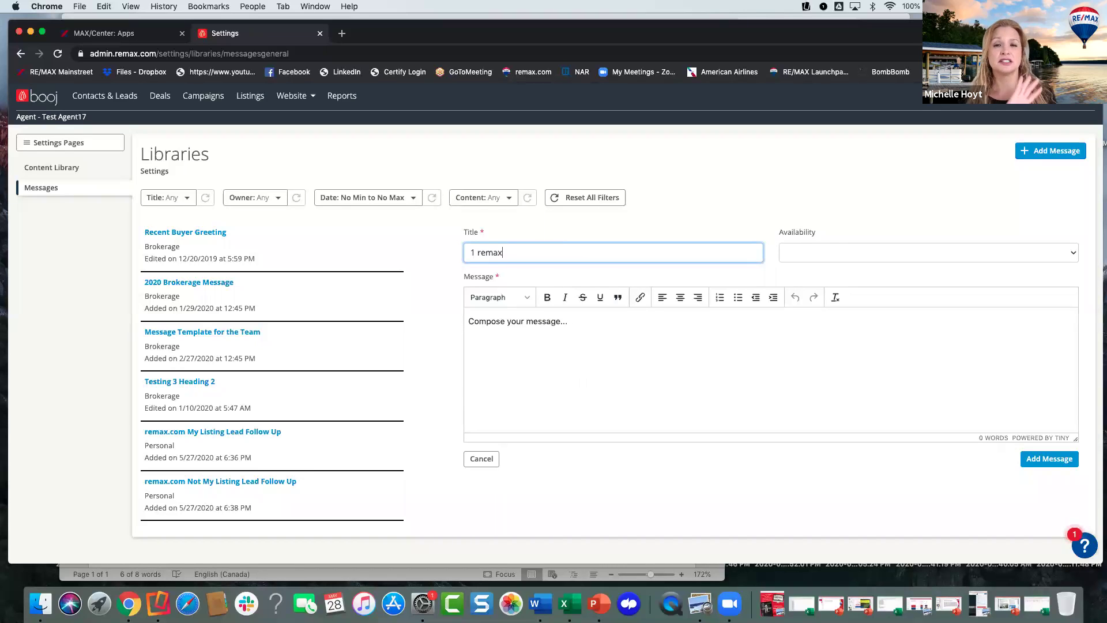
type(".co")
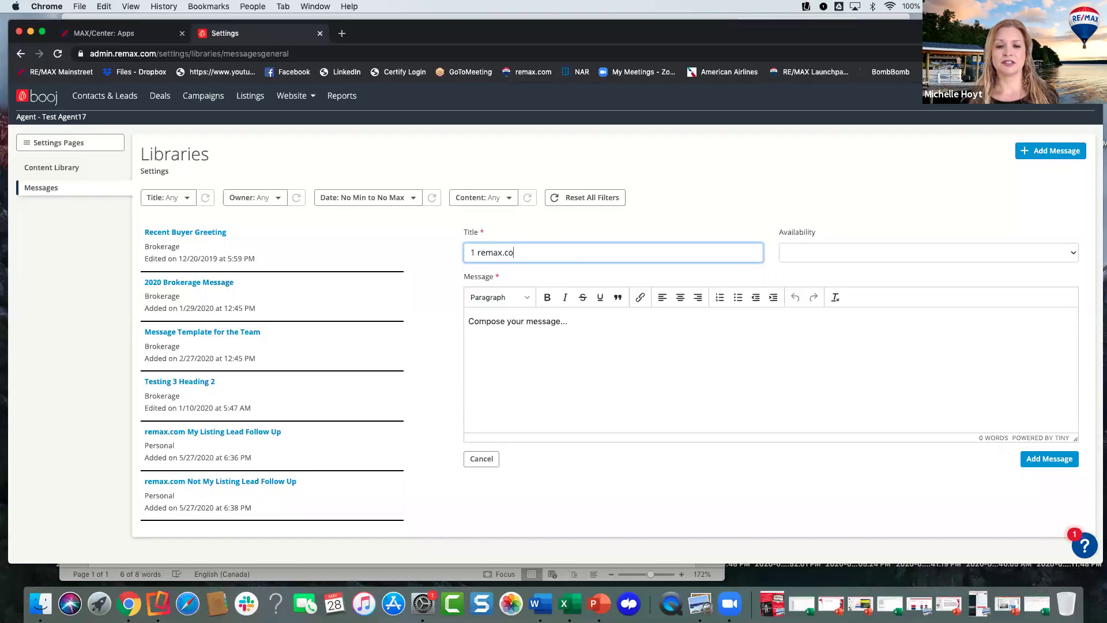
type("m My List")
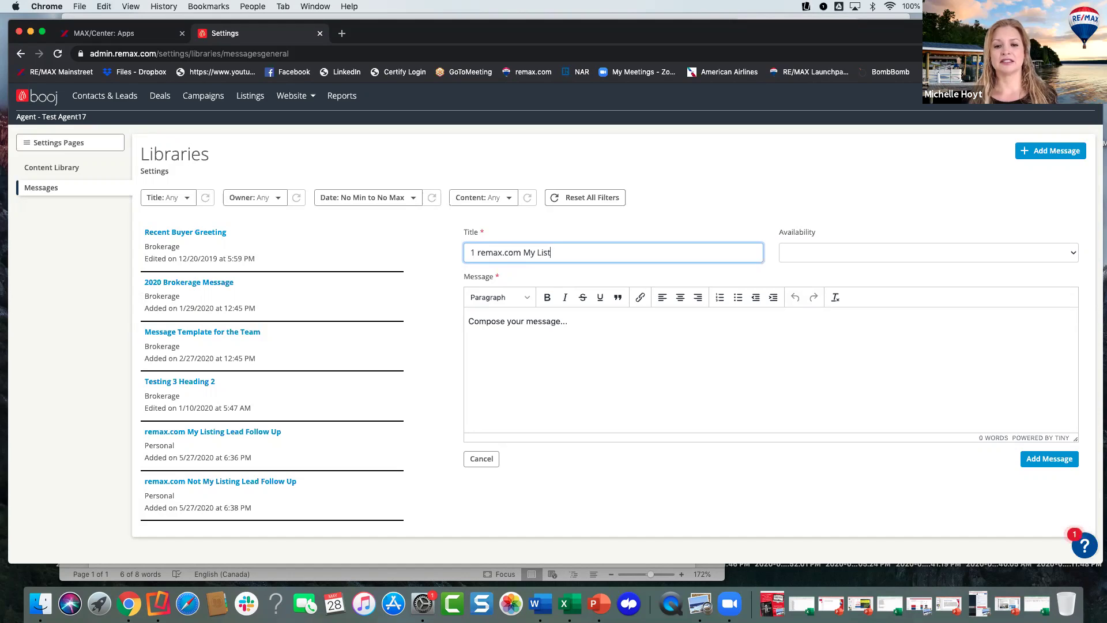
type("ing Lead F")
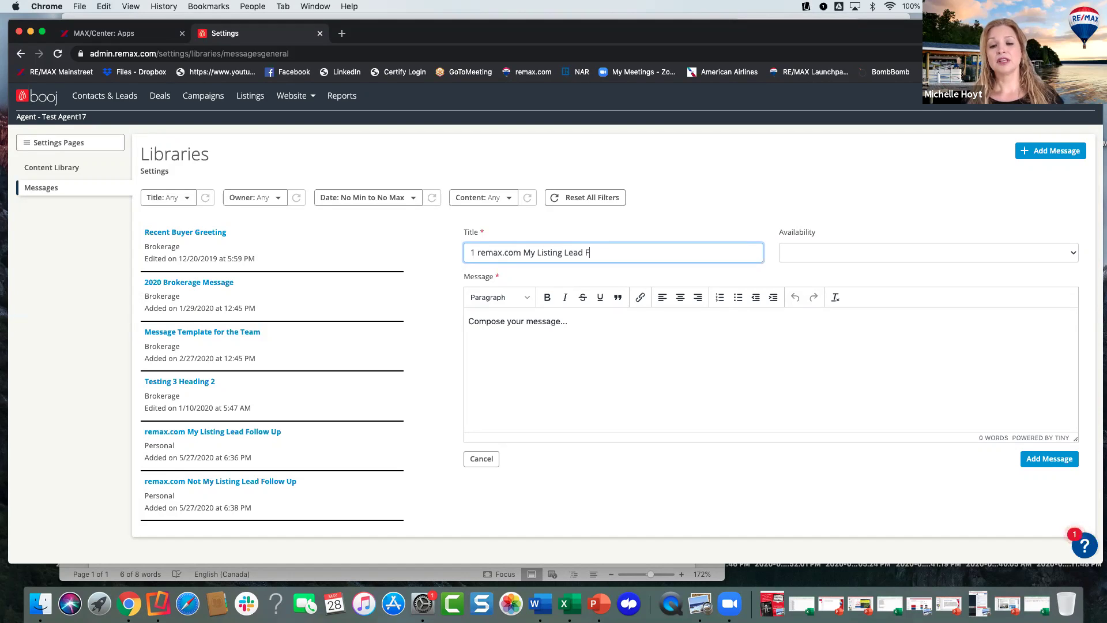
type("ollow Up")
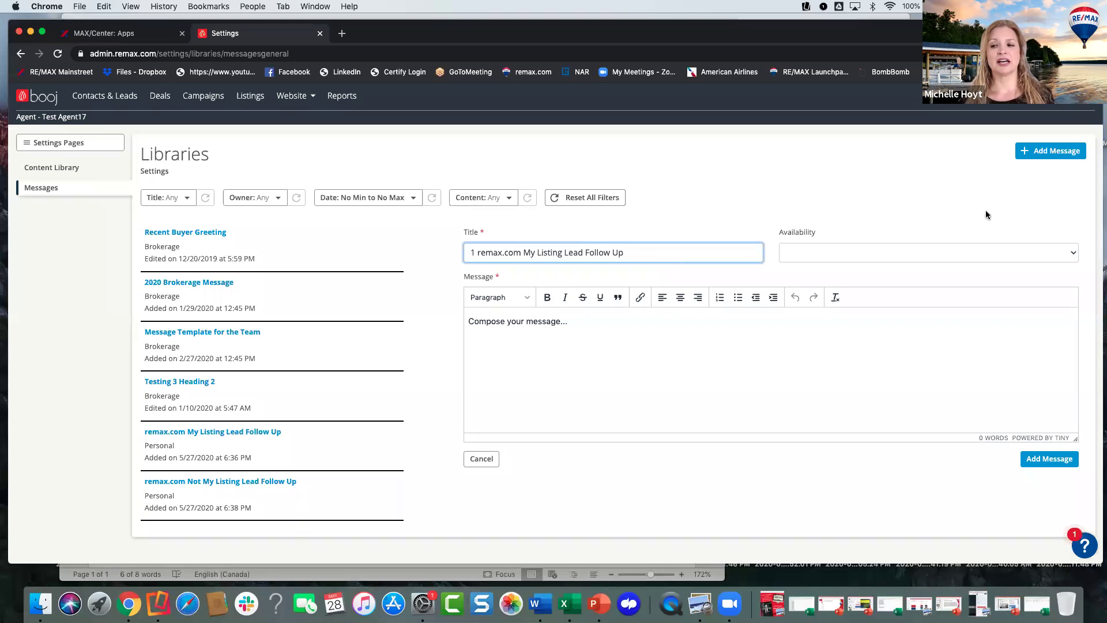
left_click(904, 257)
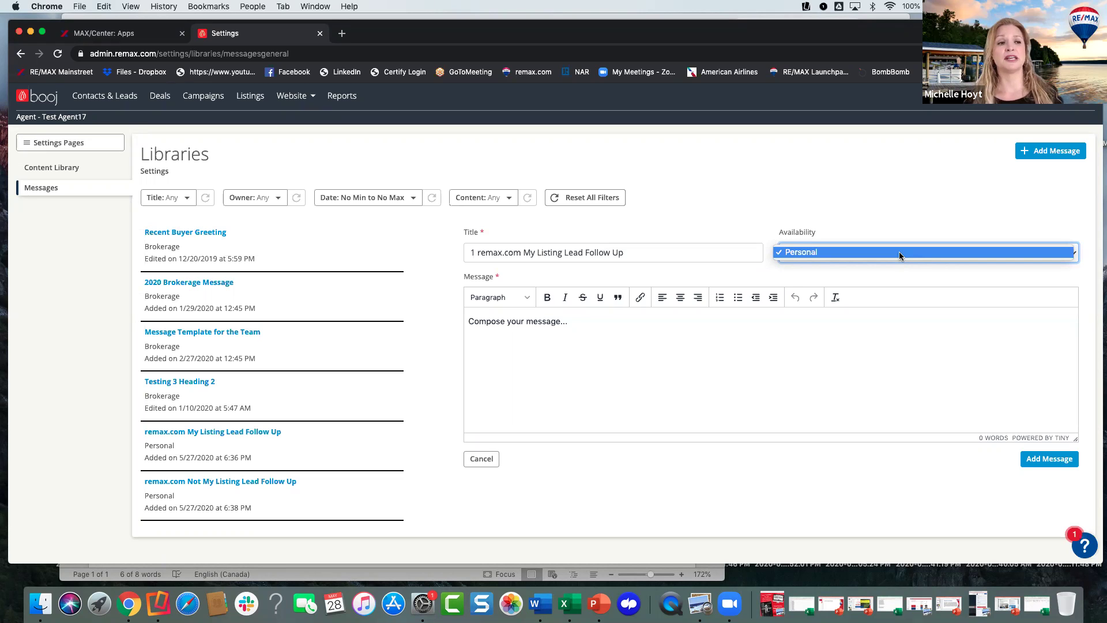
left_click(898, 252)
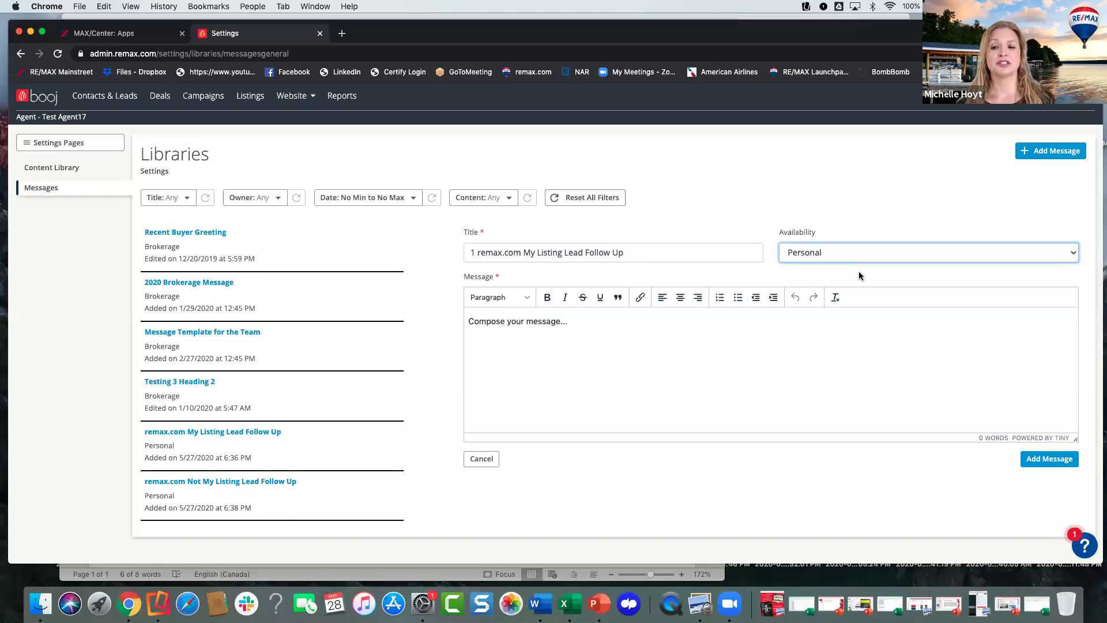
- Type 'Thank you for inquiring about my listing. I am glad we are now connected' in the body
left_click(566, 324)
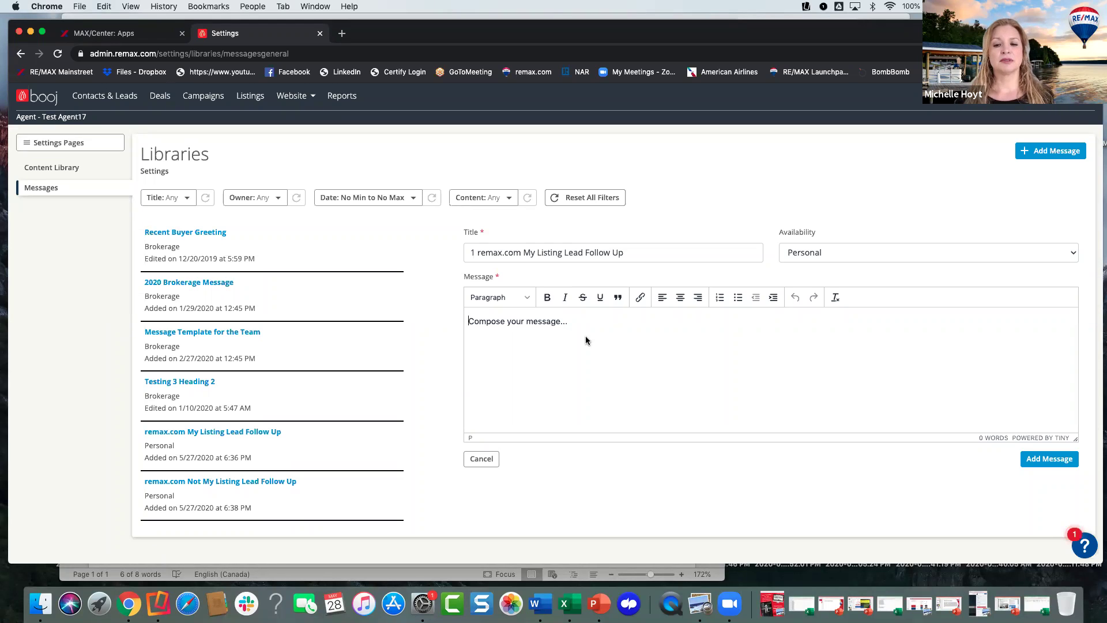
type("Thank yuo fo")
key("BackSpace")
key("BackSpace")
key("BackSpace")
key("BackSpace")
key("BackSpace")
type("ou fr")
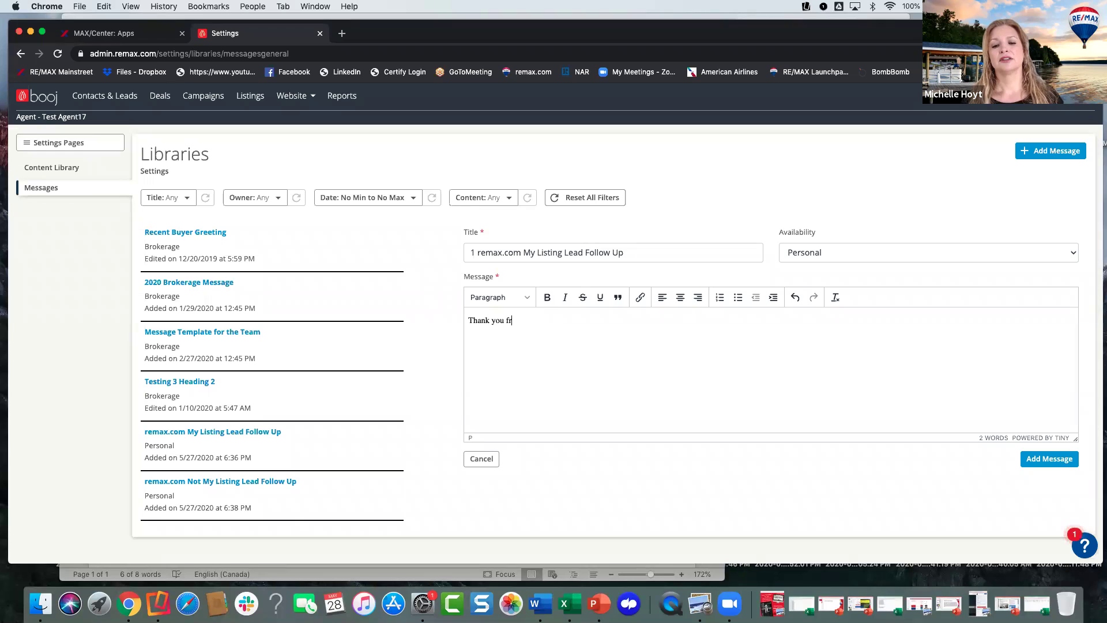
key("BackSpace")
type("or inquiri")
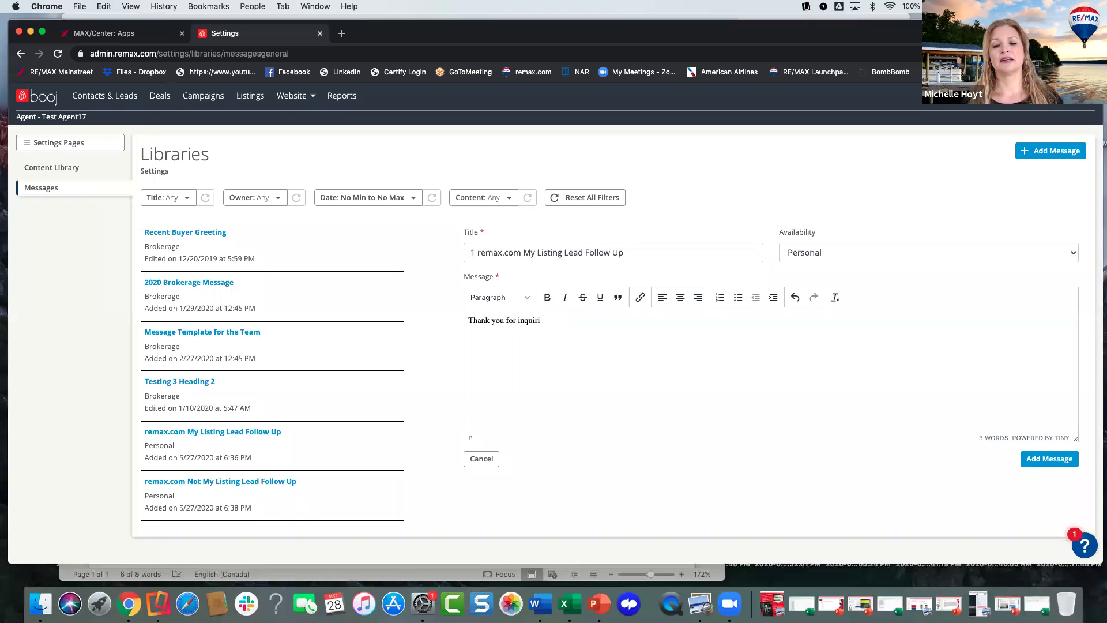
type("ng about mhy list")
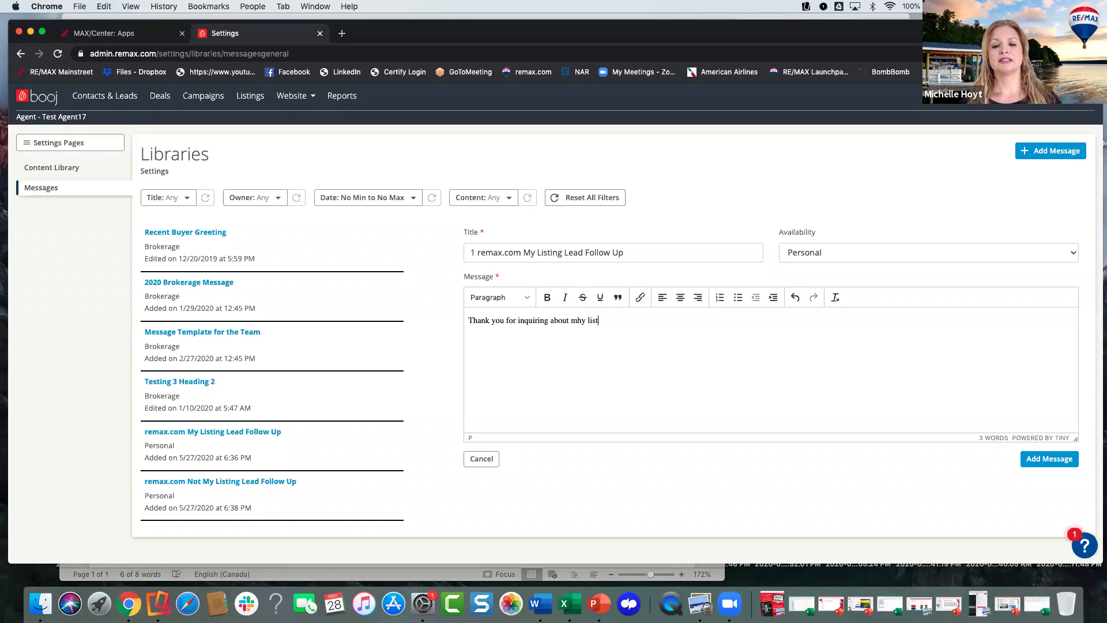
key("BackSpace")
key("BackSpace")
key("BackSpace")
key("BackSpace")
key("BackSpace")
key("BackSpace")
key("BackSpace")
type("y listing.")
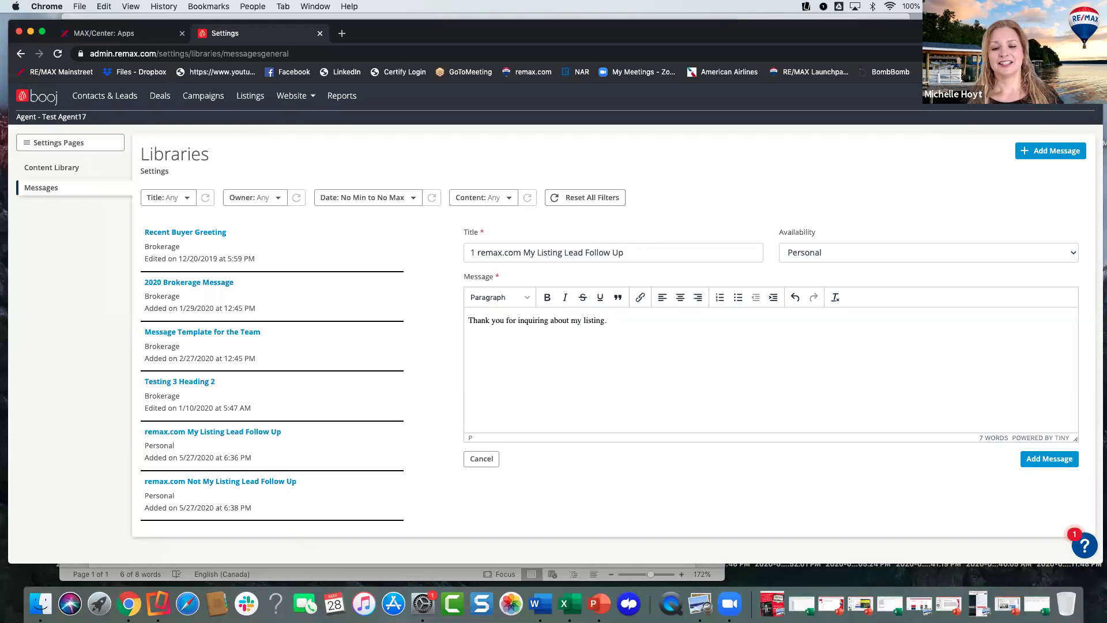
type(" I am glad we")
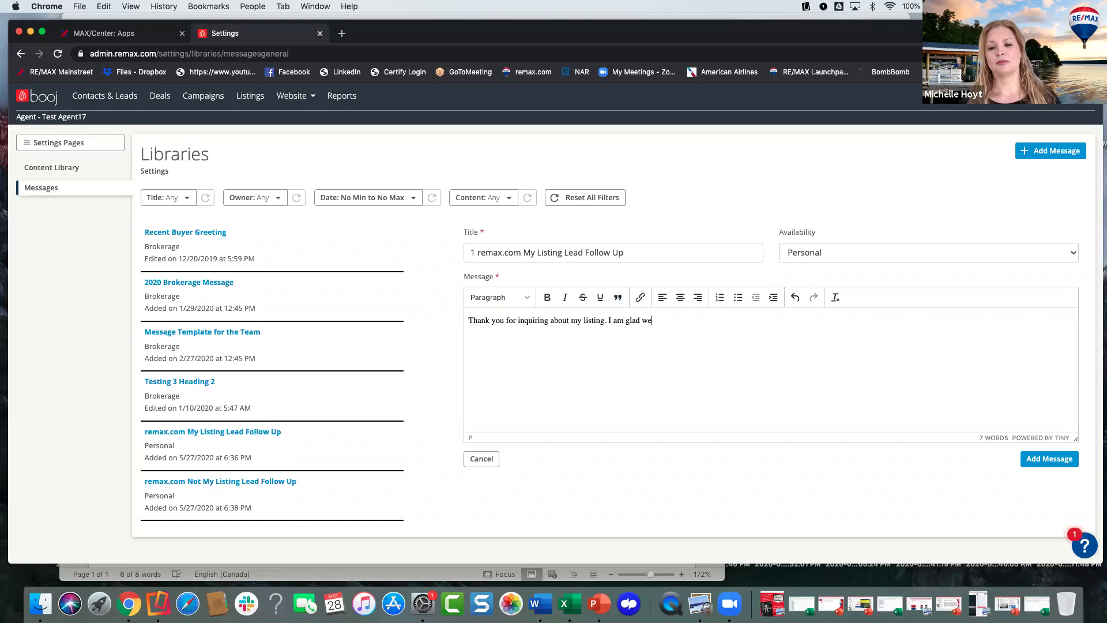
type(" are now connected.")
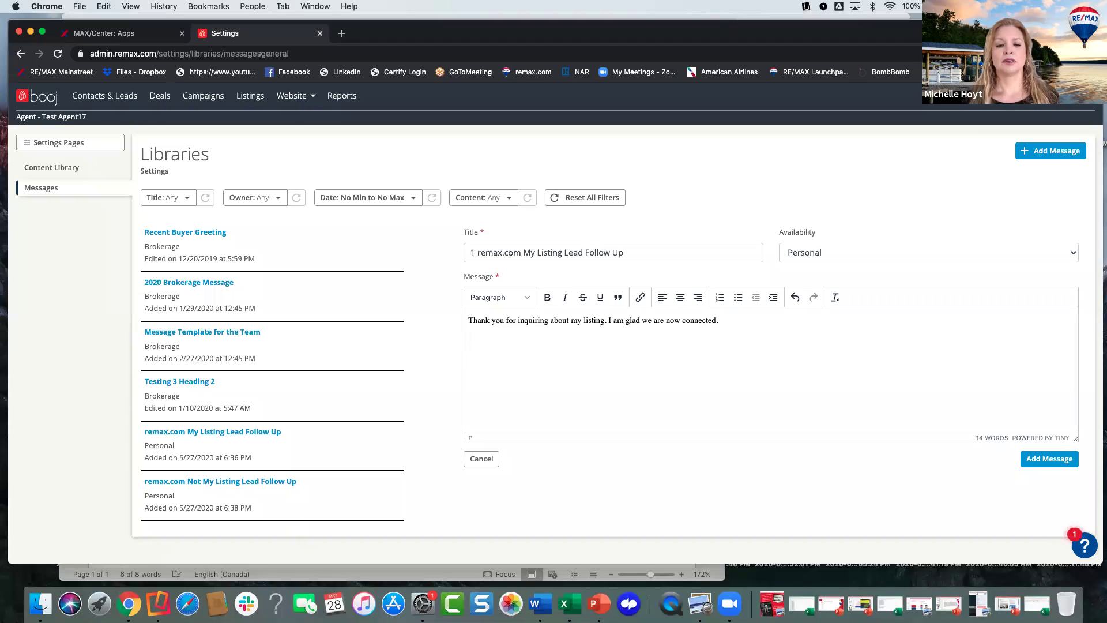
- Add the lines 'When would you like to see this property?' and 'For your convenience, I am available to chat via FaceTime, Zoom, or phone.'
type("I can ")
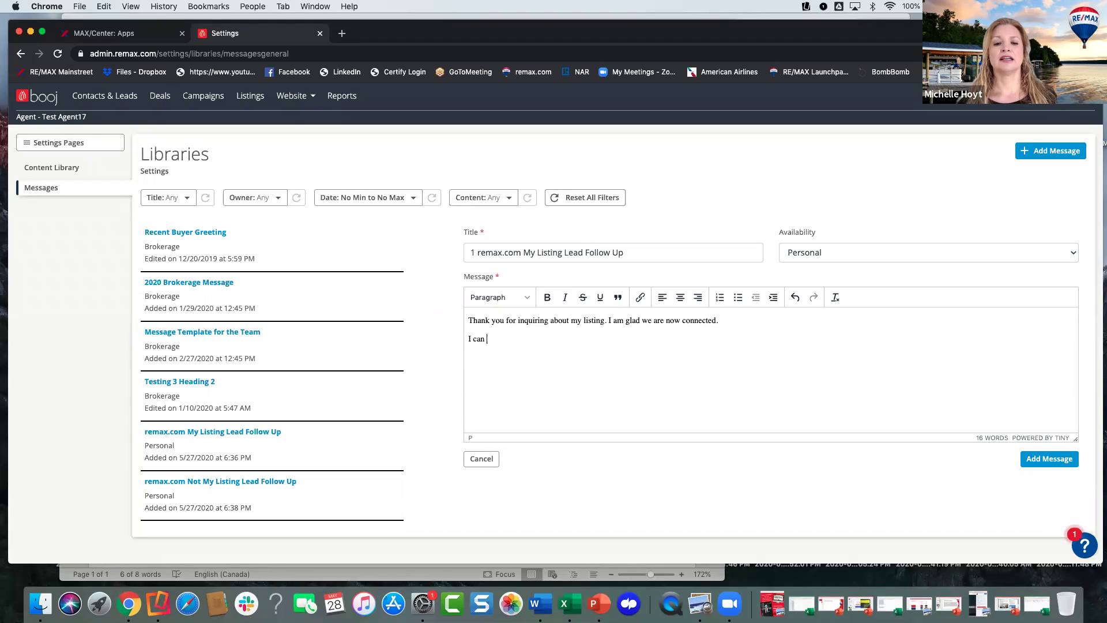
type("see")
key("BackSpace")
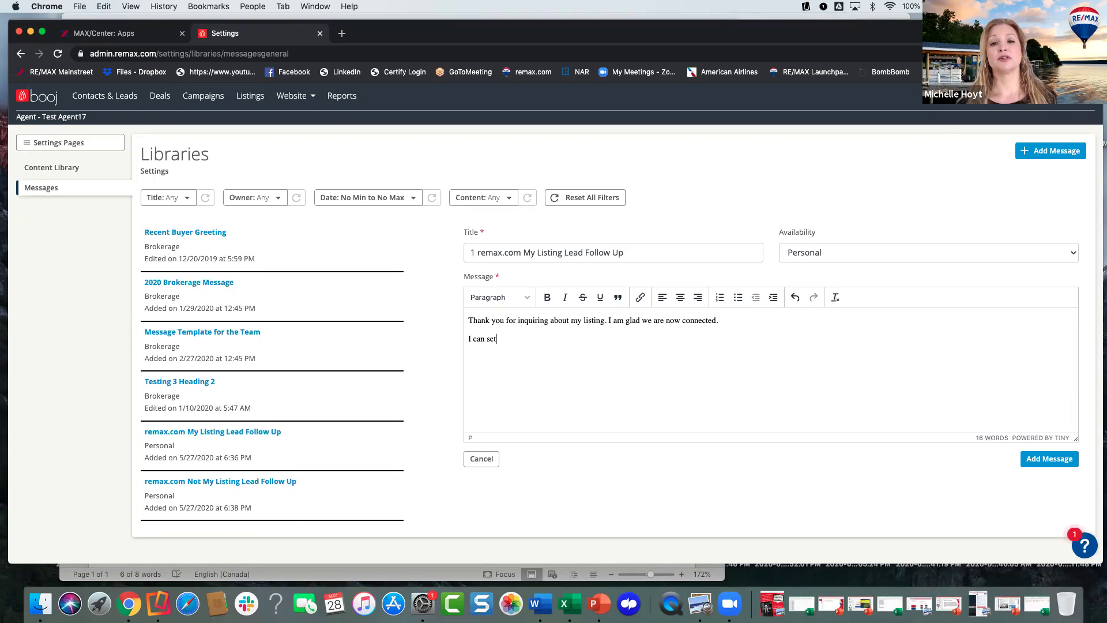
key("BackSpace")
key("BackSpace")
key("BackSpace")
key("BackSpace")
key("BackSpace")
key("BackSpace")
key("BackSpace")
key("BackSpace")
type("Would you")
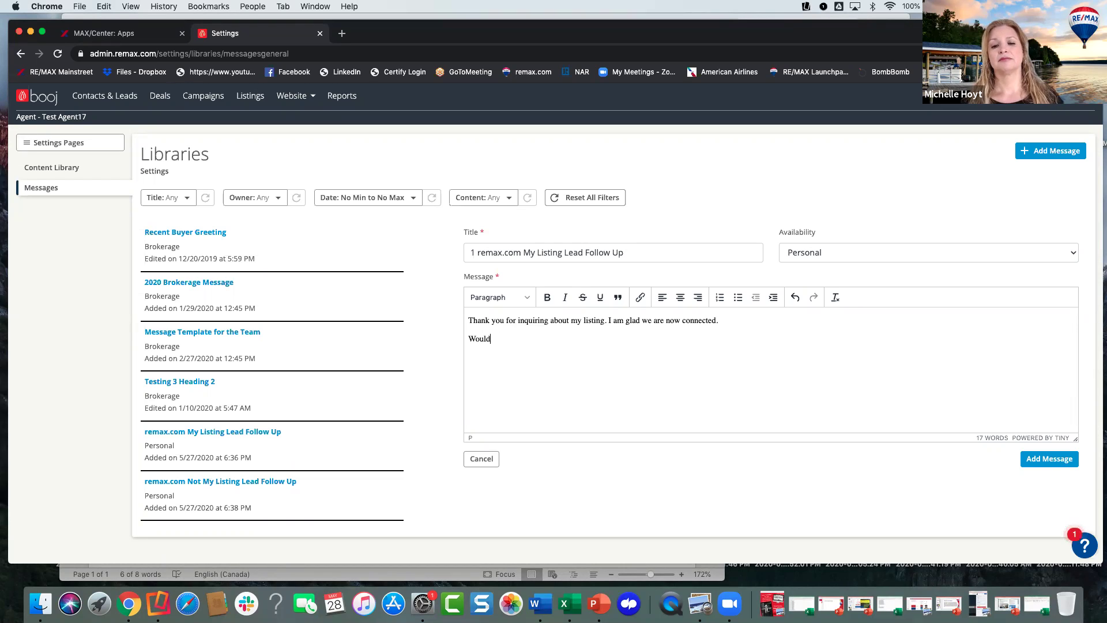
key("BackSpace")
key("BackSpace")
key("BackSpace")
key("BackSpace")
key("BackSpace")
key("BackSpace")
key("BackSpace")
key("BackSpace")
type("hen")
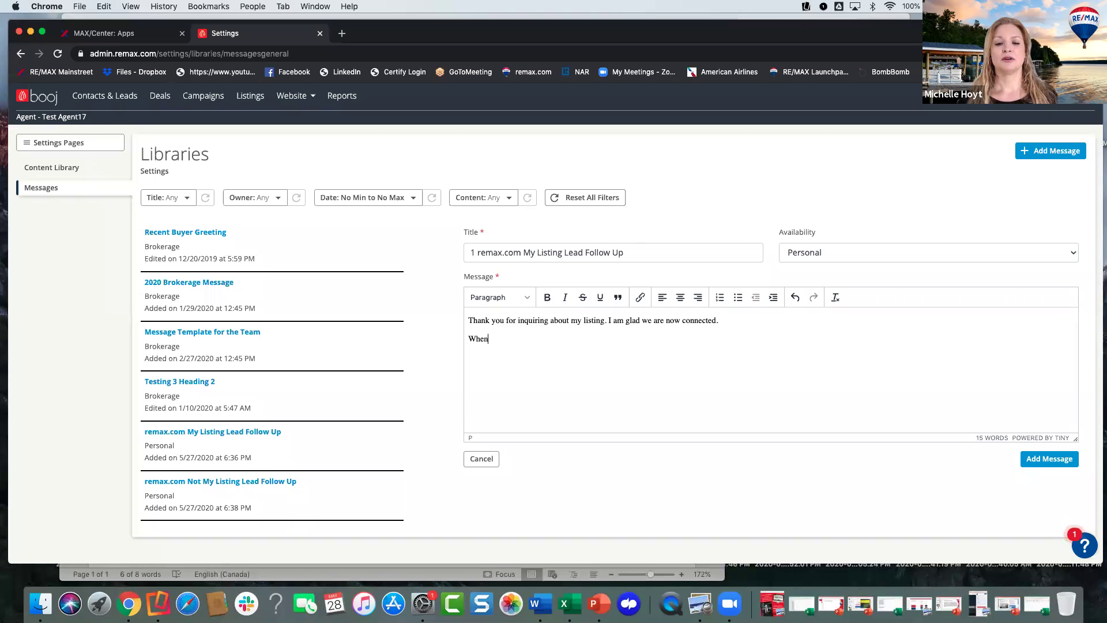
type(" weould")
key("BackSpace")
key("BackSpace")
key("BackSpace")
key("BackSpace")
key("BackSpace")
key("BackSpace")
type("ould you like to see this propa")
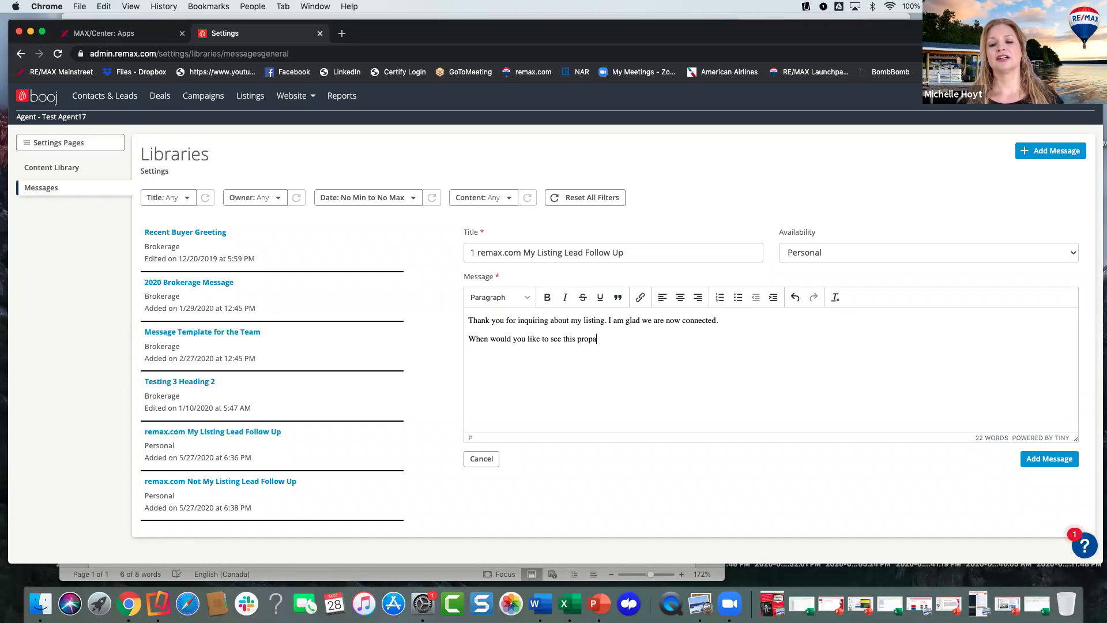
key("BackSpace")
type("erty?")
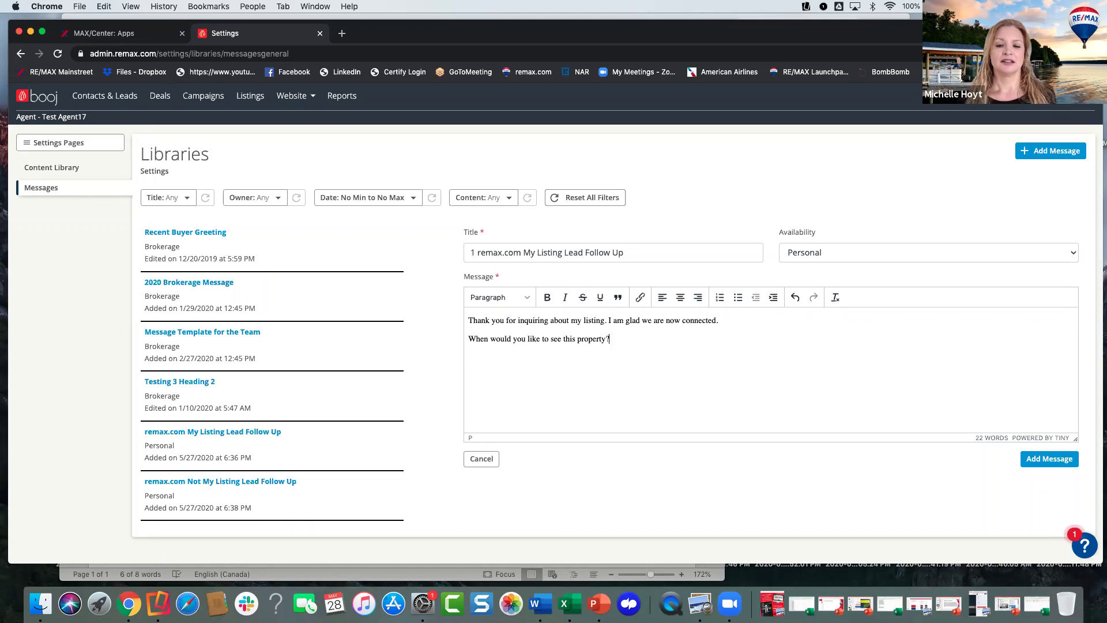
type("For ")
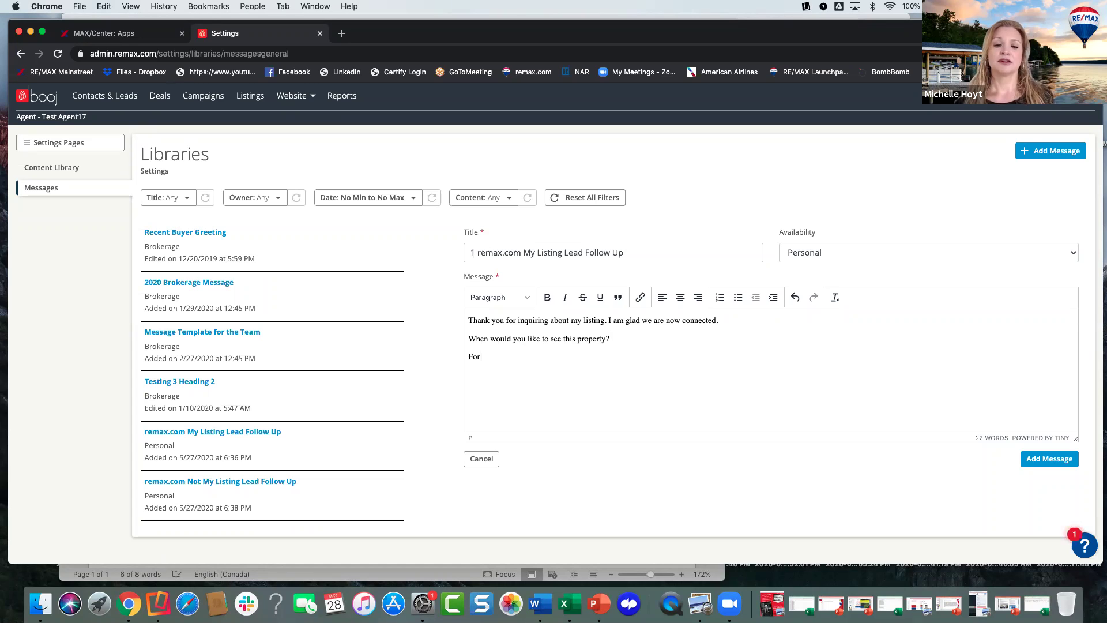
type("your convi")
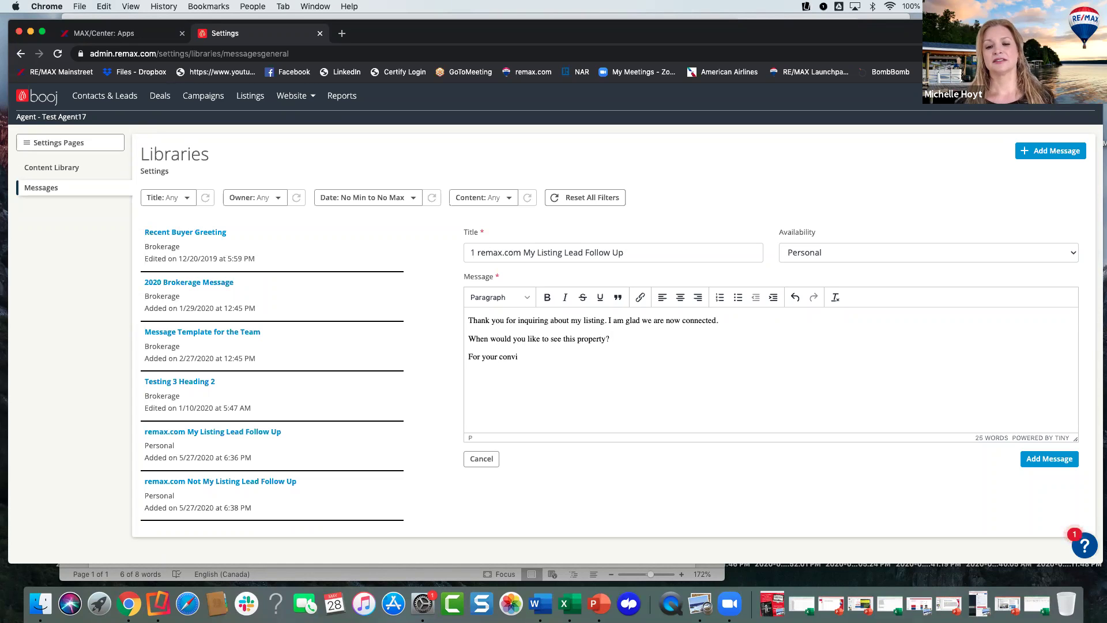
type("niience, I am a")
key("BackSpace")
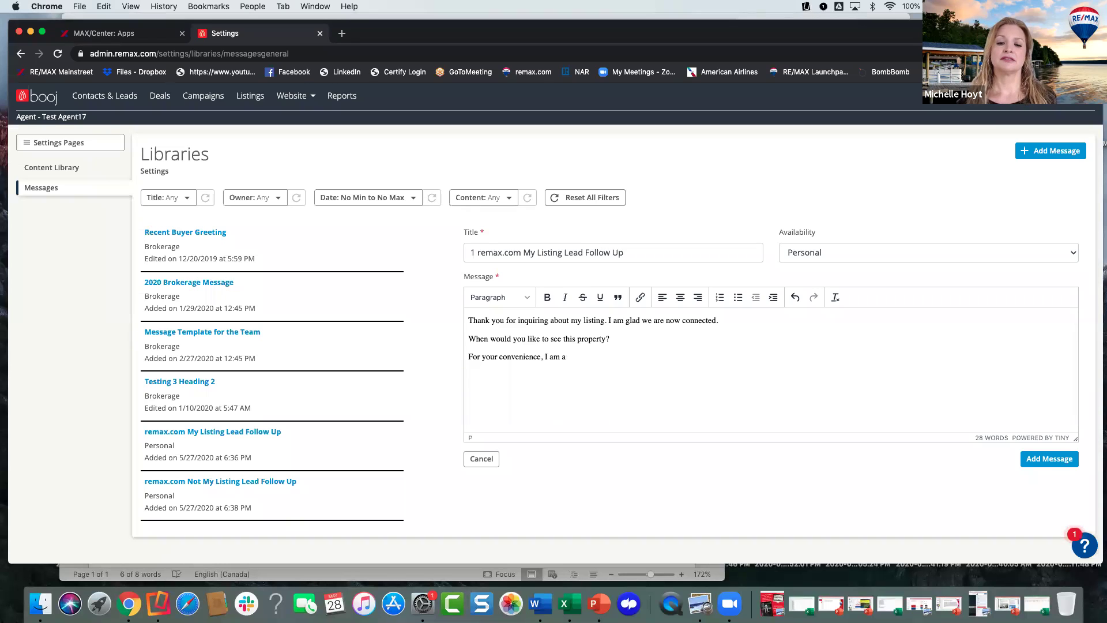
type("vailable3 ")
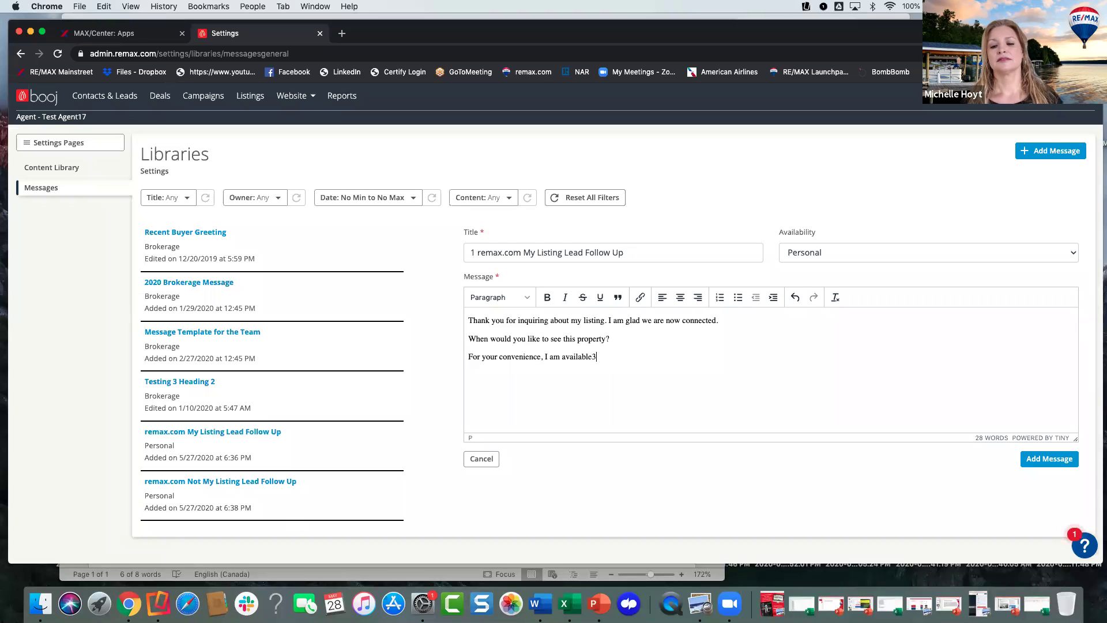
key("BackSpace")
key("BackSpace")
type(" to chat ")
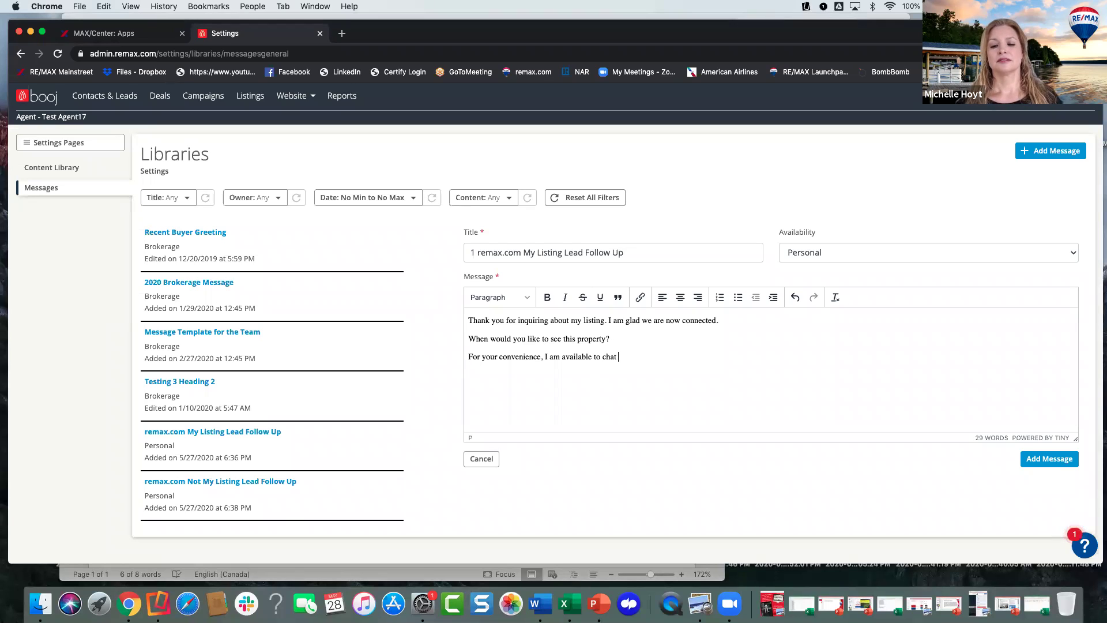
type("via Face")
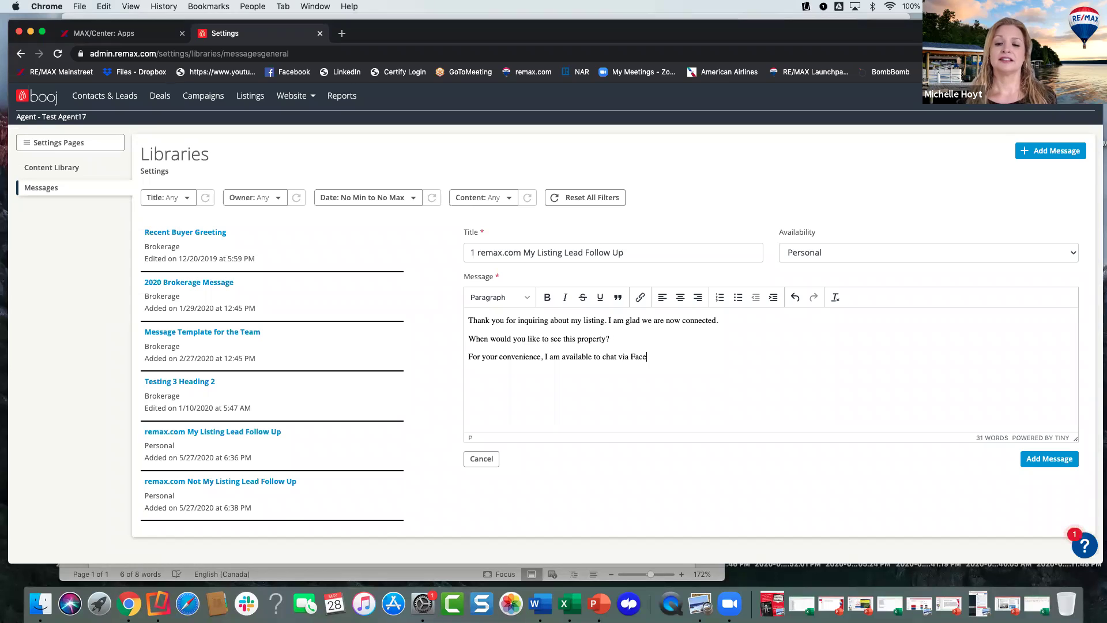
type("Time, Zoom, or phone.")
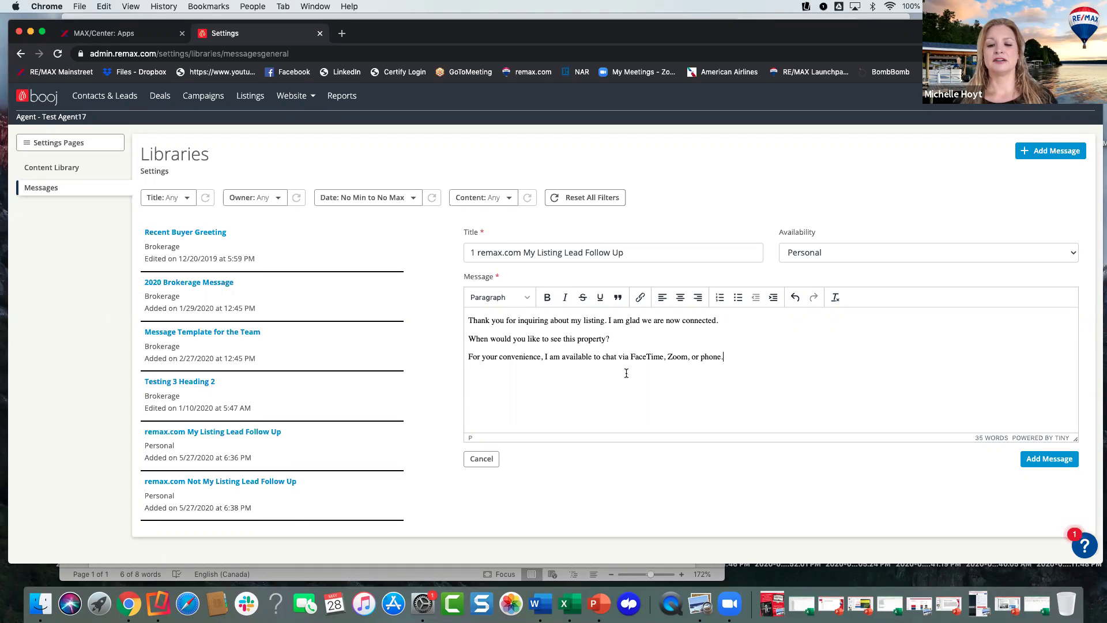
- Save the '1 remax.com My Listing Lead Follow Up' message and open the contact's dashboard from Contacts & Leads
left_click(1028, 460)
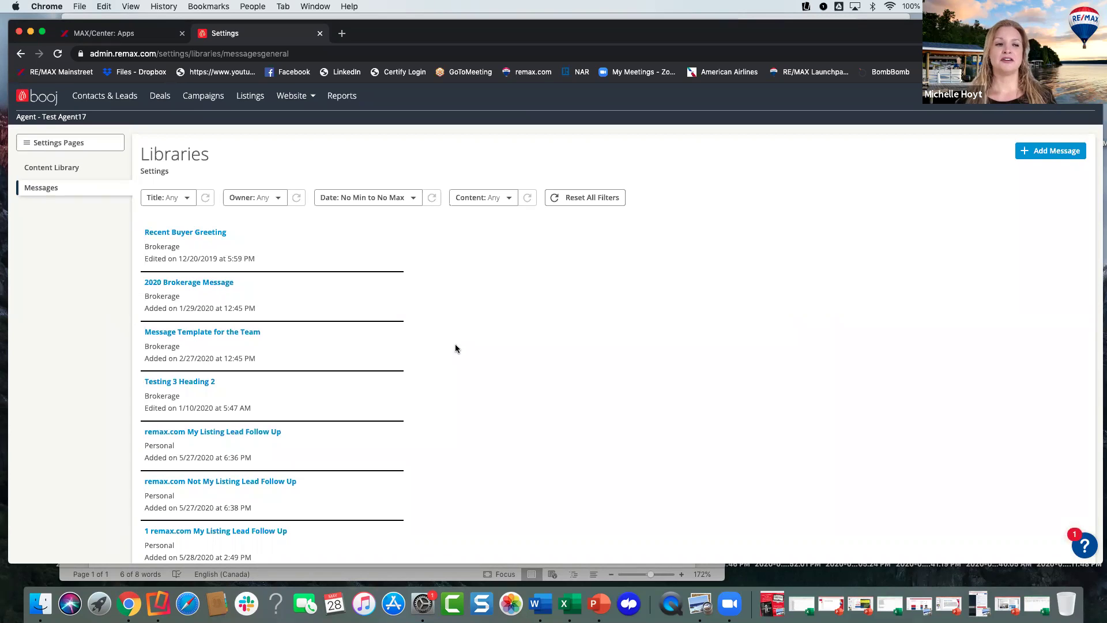
left_click(131, 115)
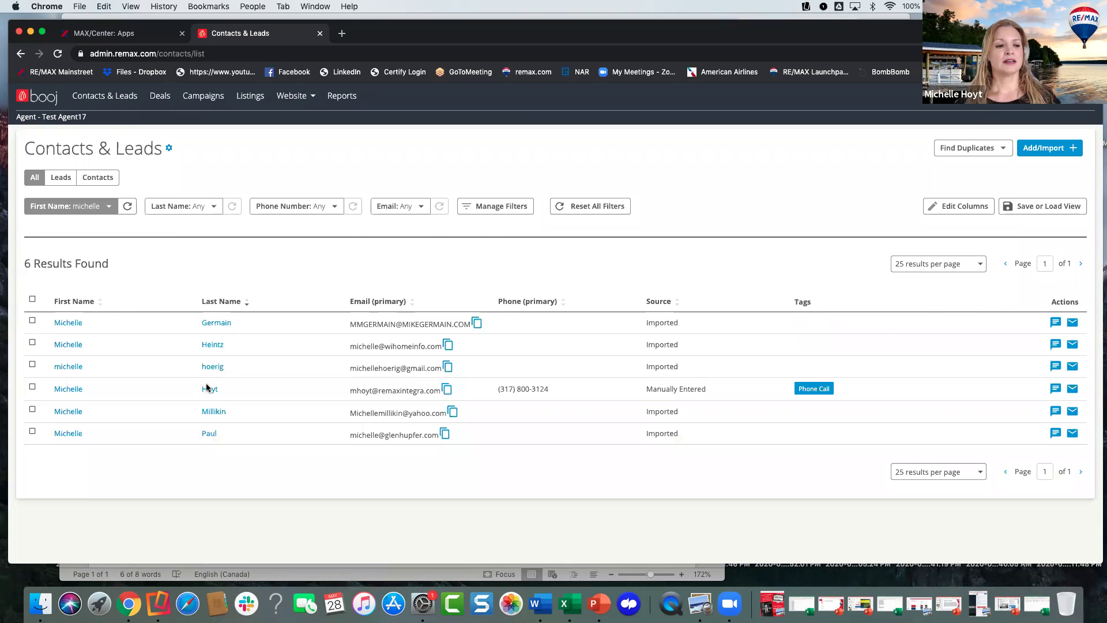
left_click(211, 390)
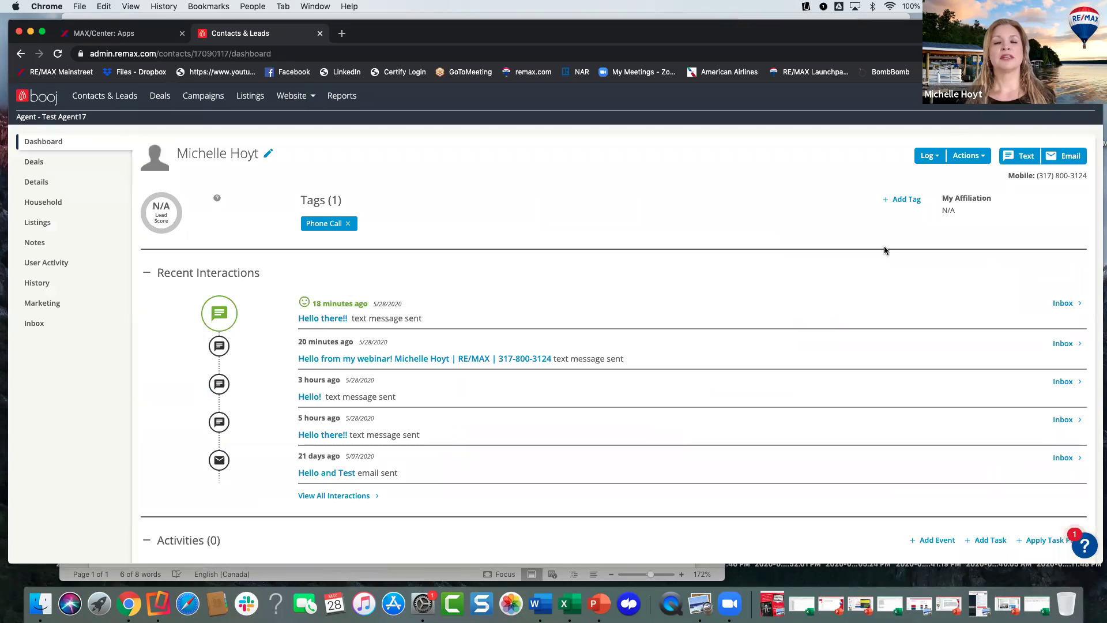
- Start an email to the contact with the '1 remax.com My Listing Lead Follow Up' library message as its body
left_click(1064, 157)
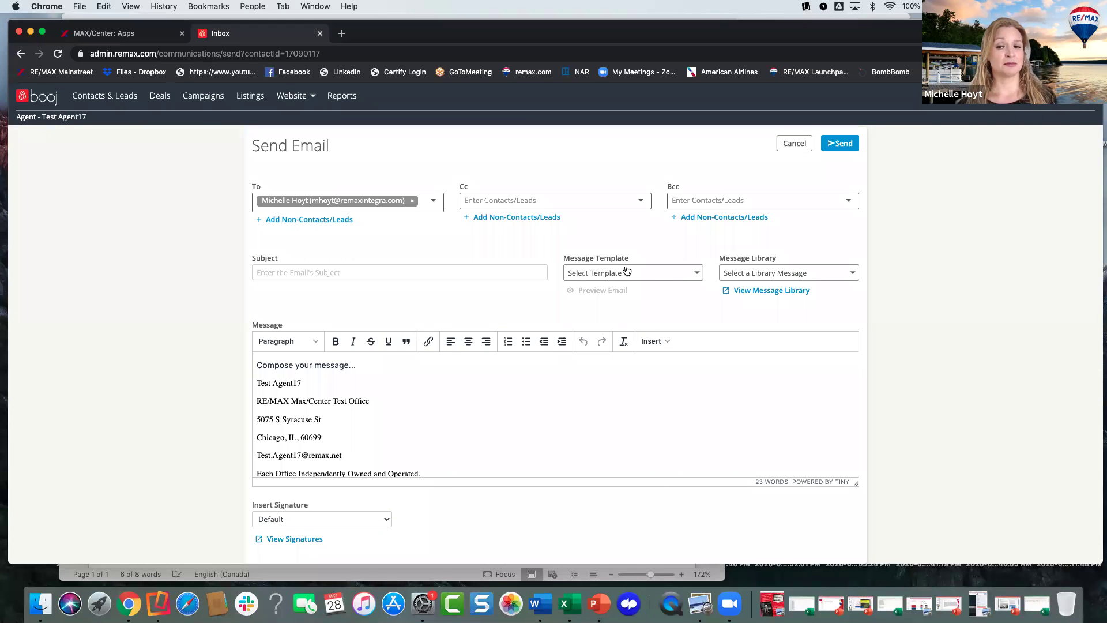
left_click(805, 275)
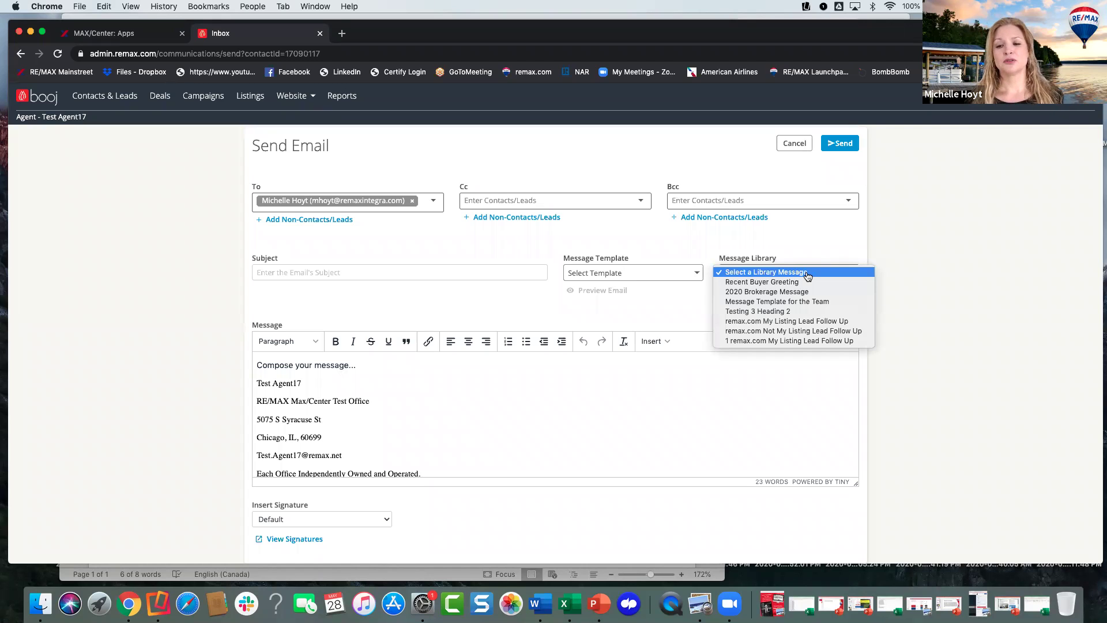
left_click(788, 341)
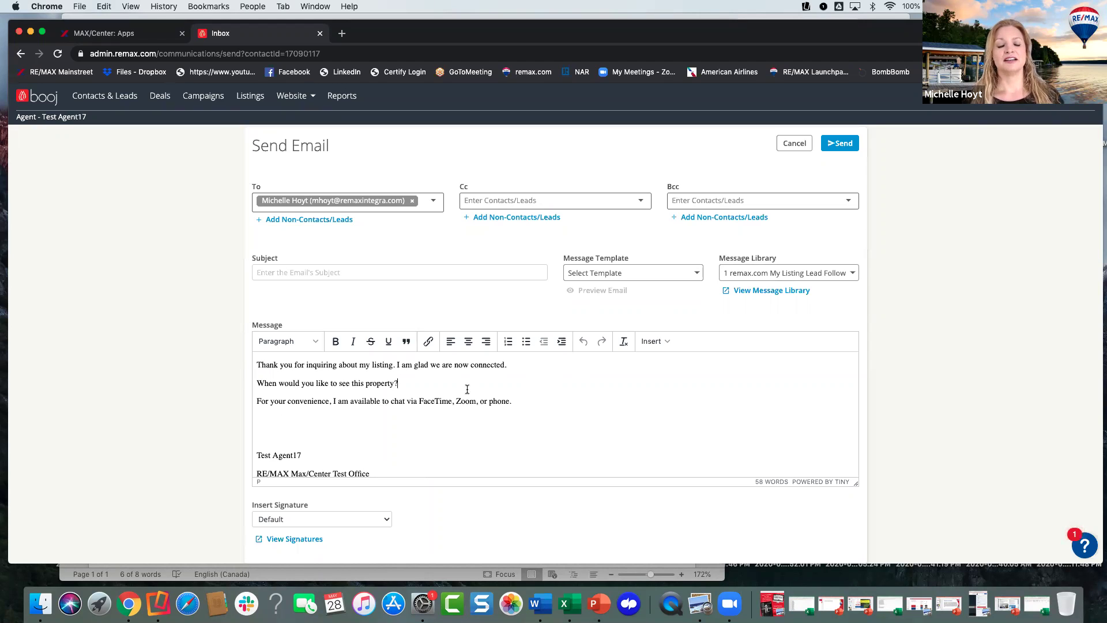
scroll(333, 420, "down", 6)
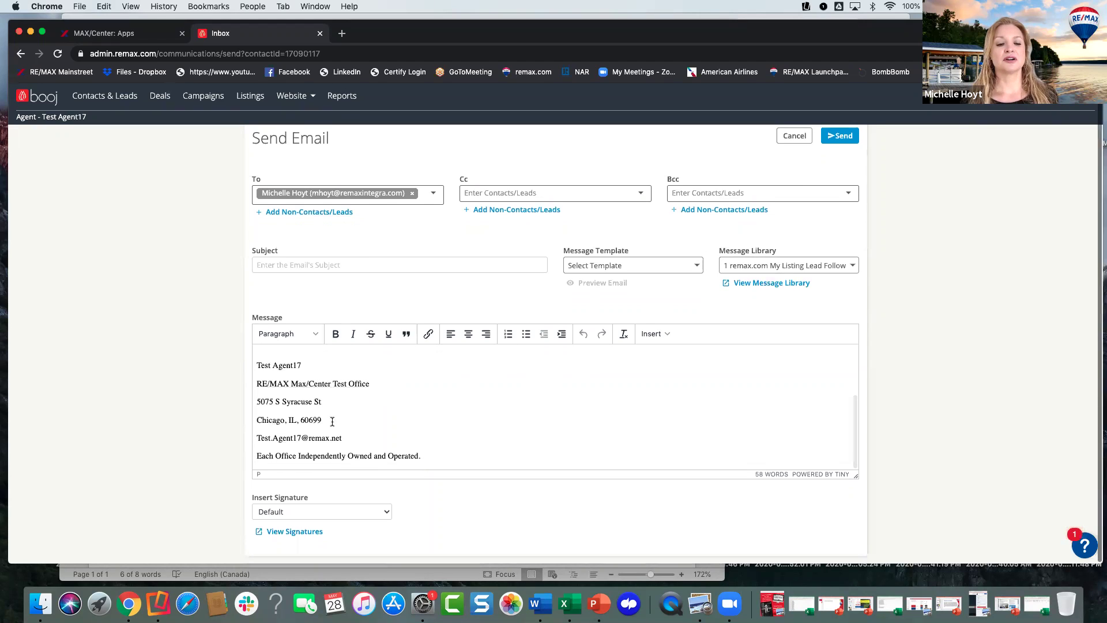
scroll(407, 415, "up", 3)
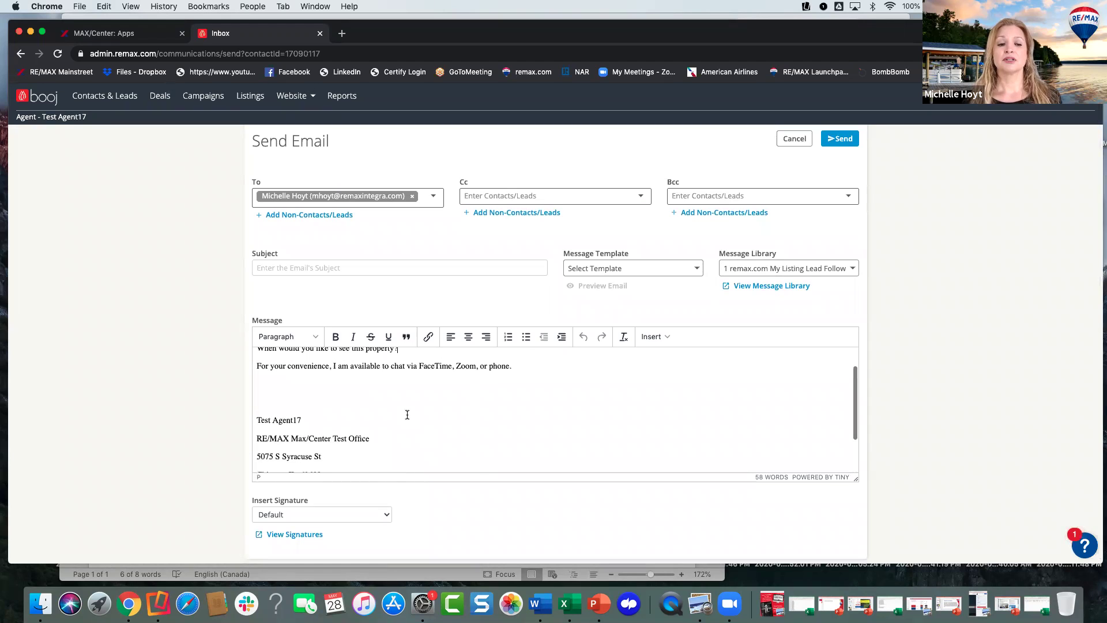
scroll(407, 415, "up", 2)
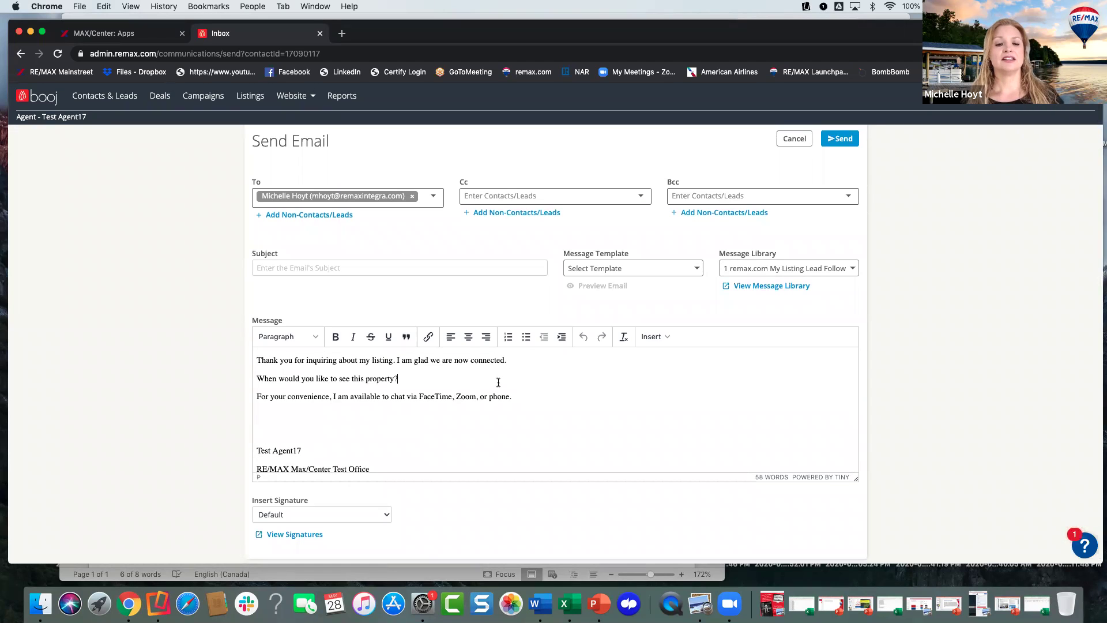
- Enter the subject 'Your Property Inquiry remax.com -Glad we are connected'
left_click(321, 270)
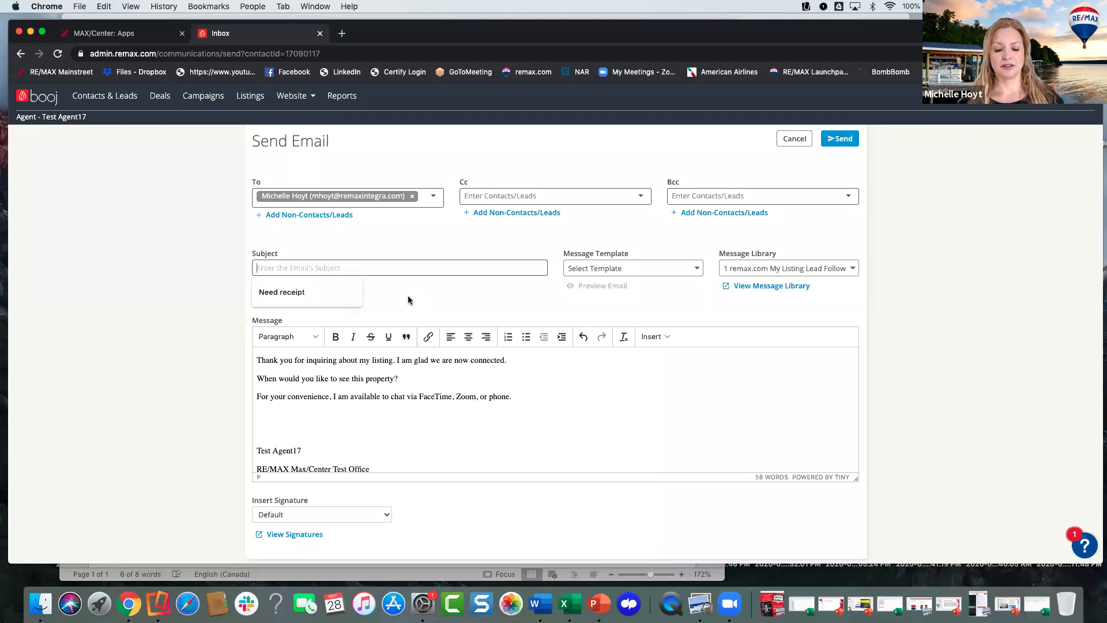
type("Your")
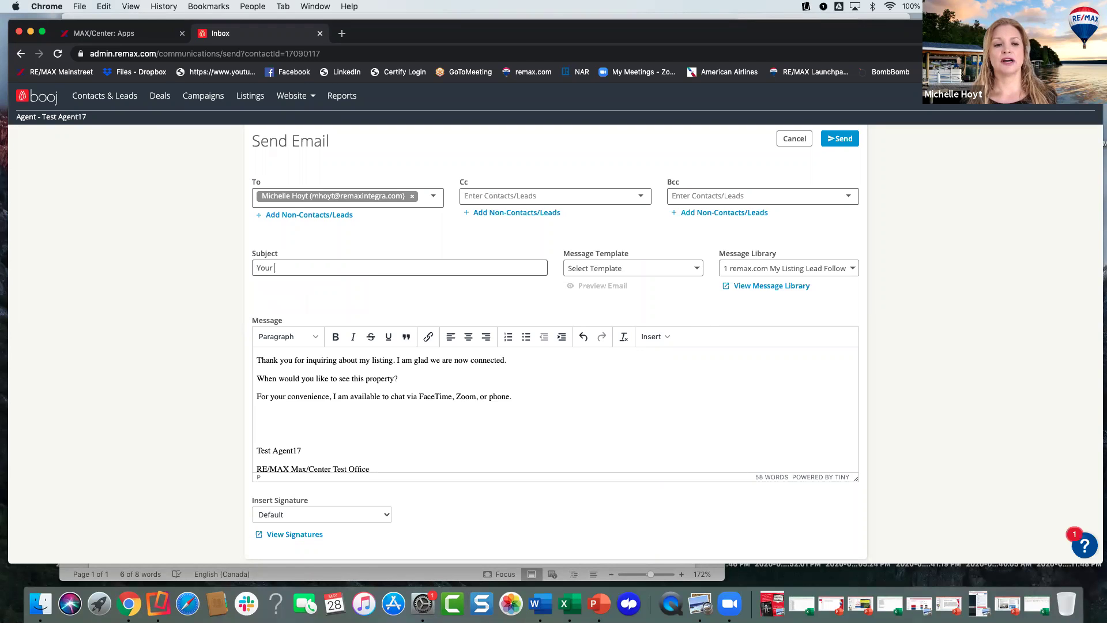
type(" Property ")
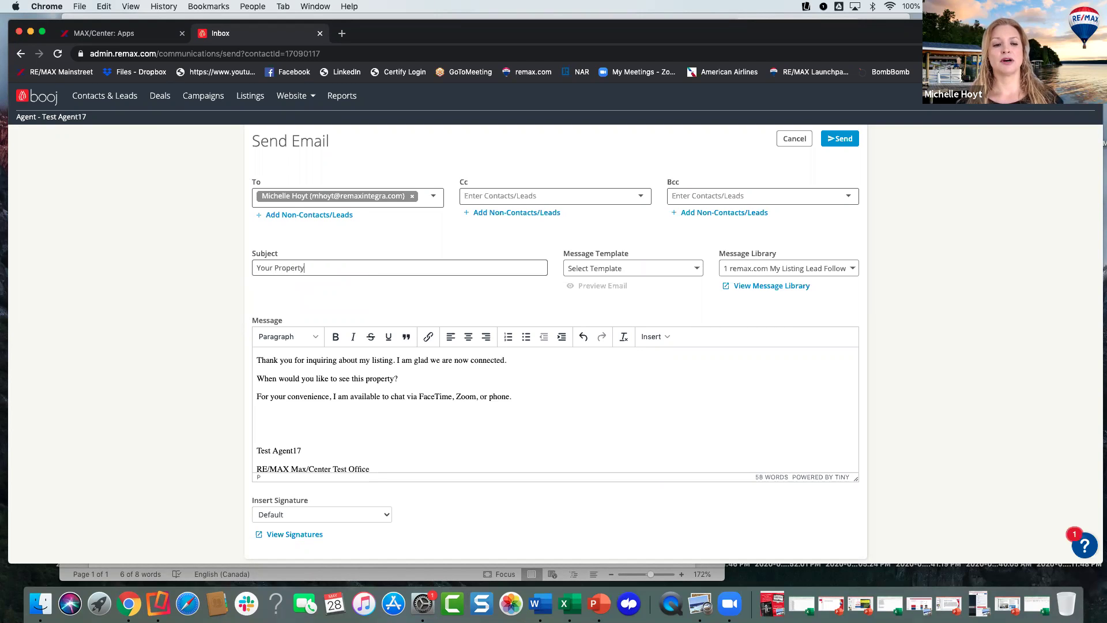
type("Inqu")
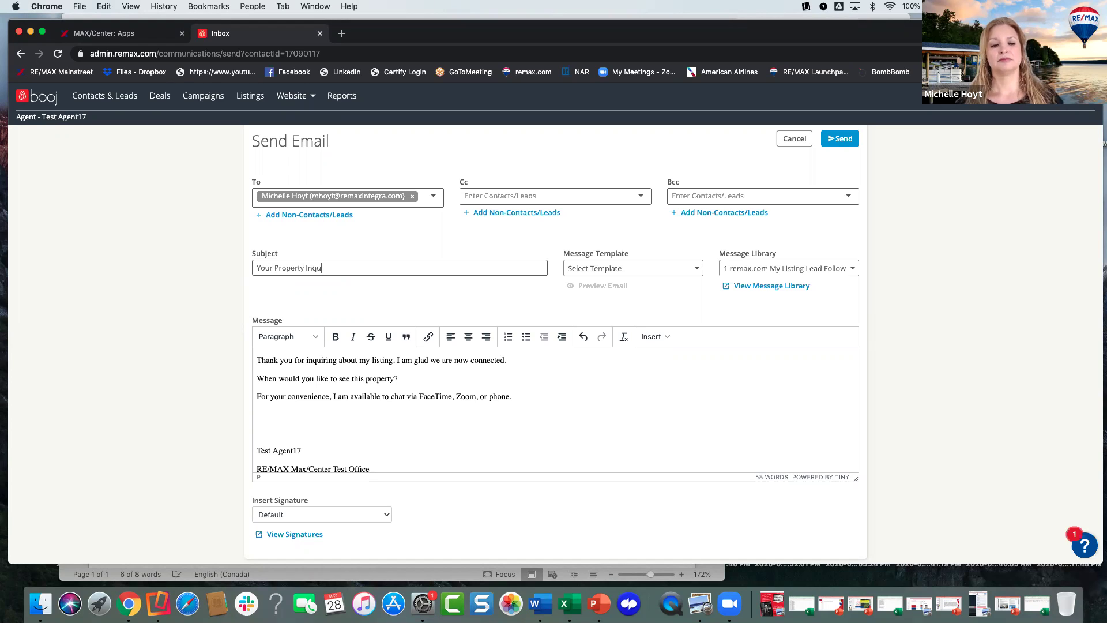
type("iry on")
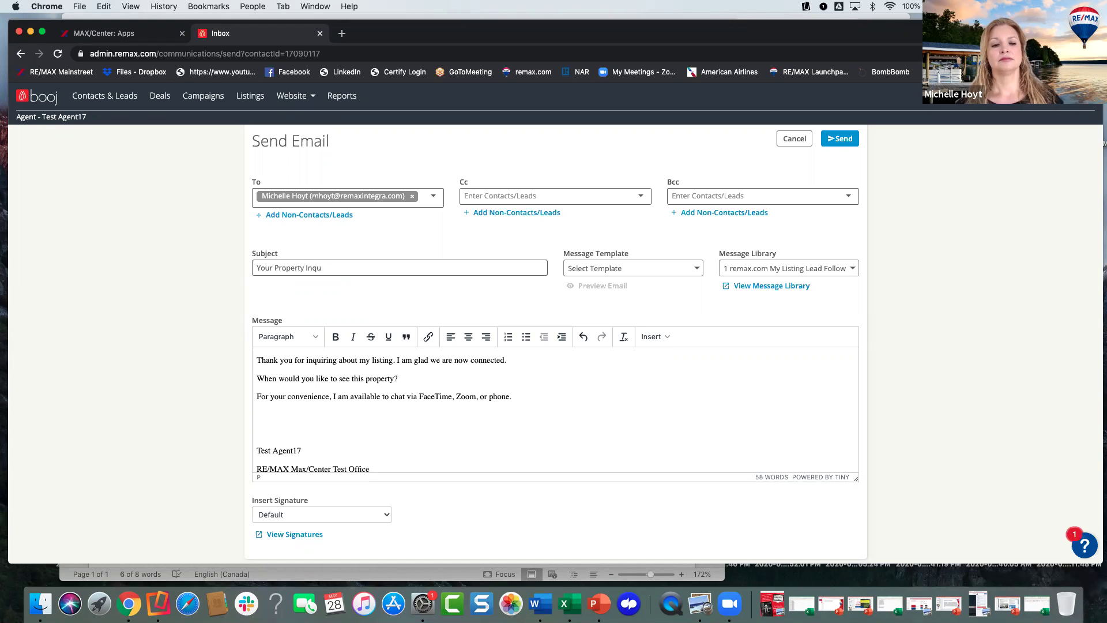
key("BackSpace")
key("BackSpace")
key("BackSpace")
key("BackSpace")
key("BackSpace")
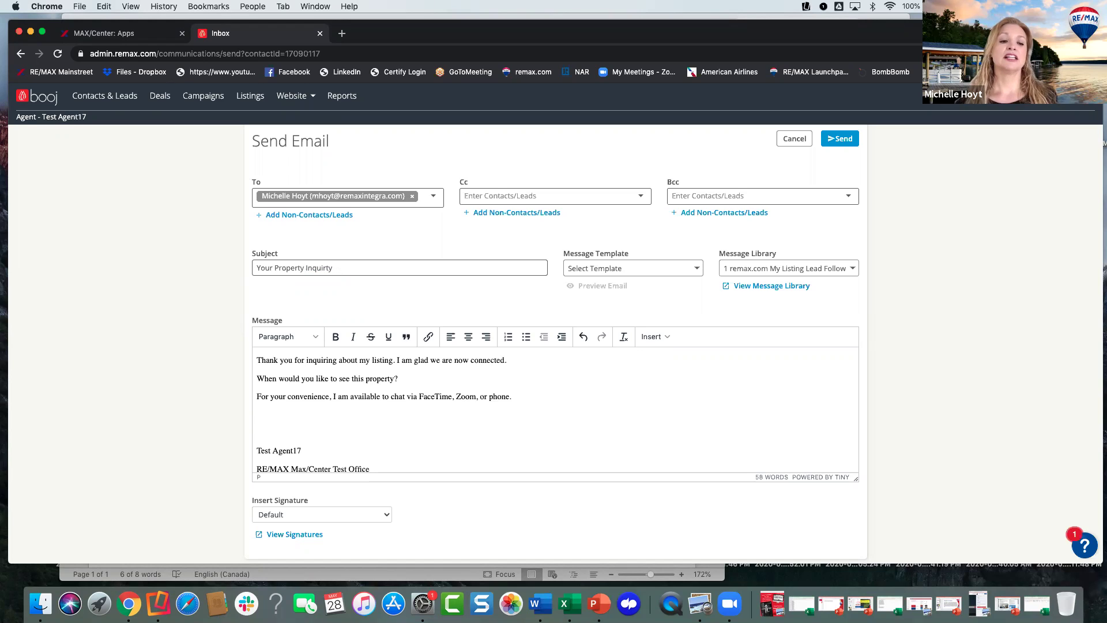
type("ry remax.com")
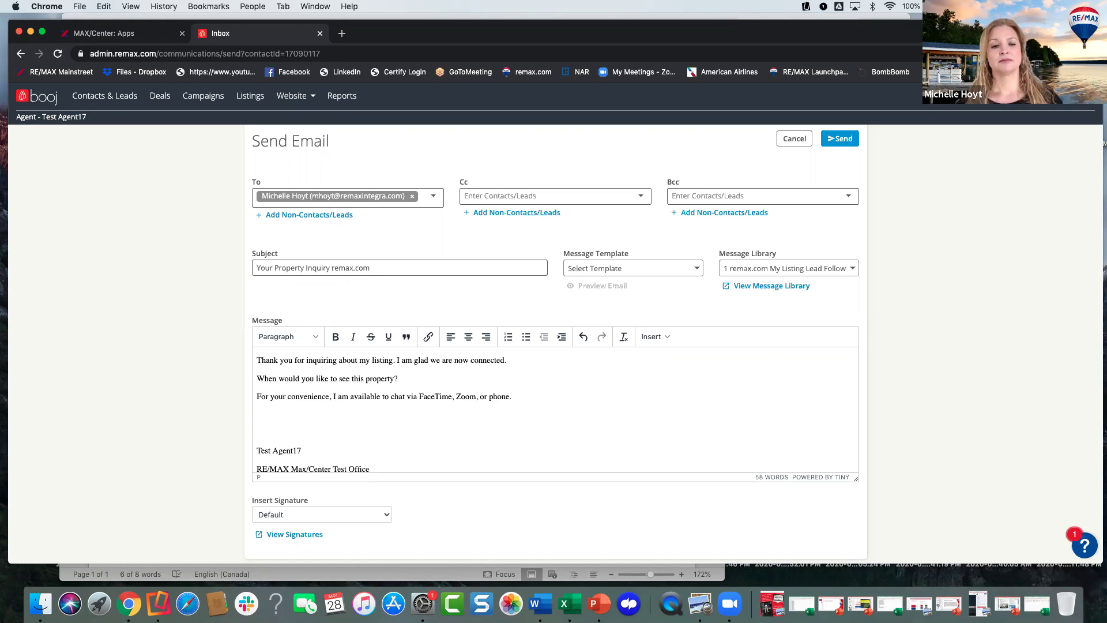
type(" -Glad ")
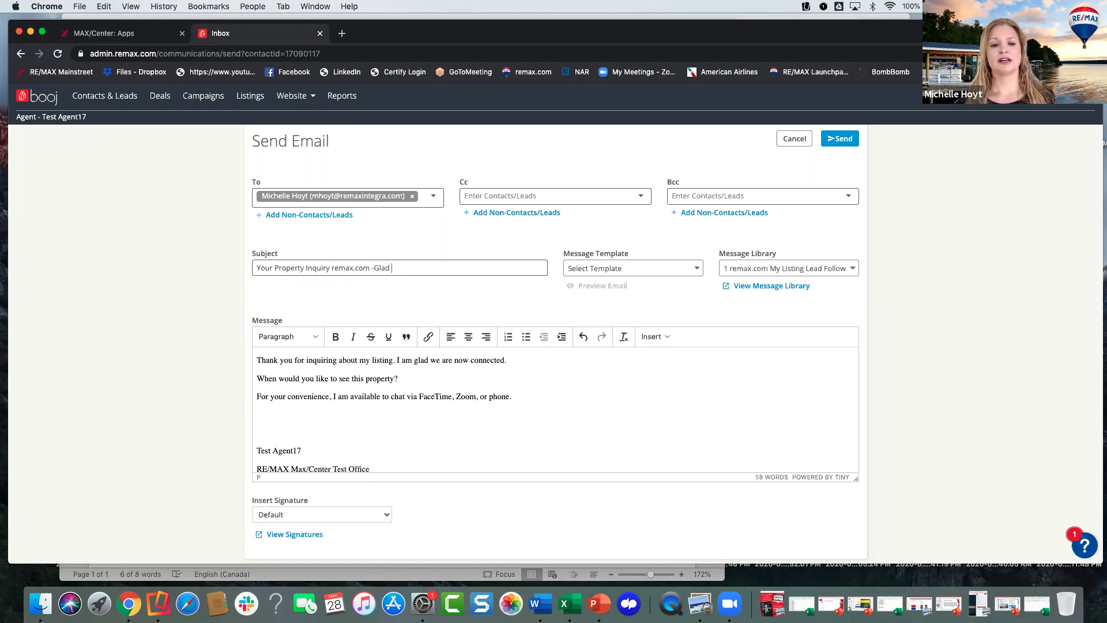
type("wee are")
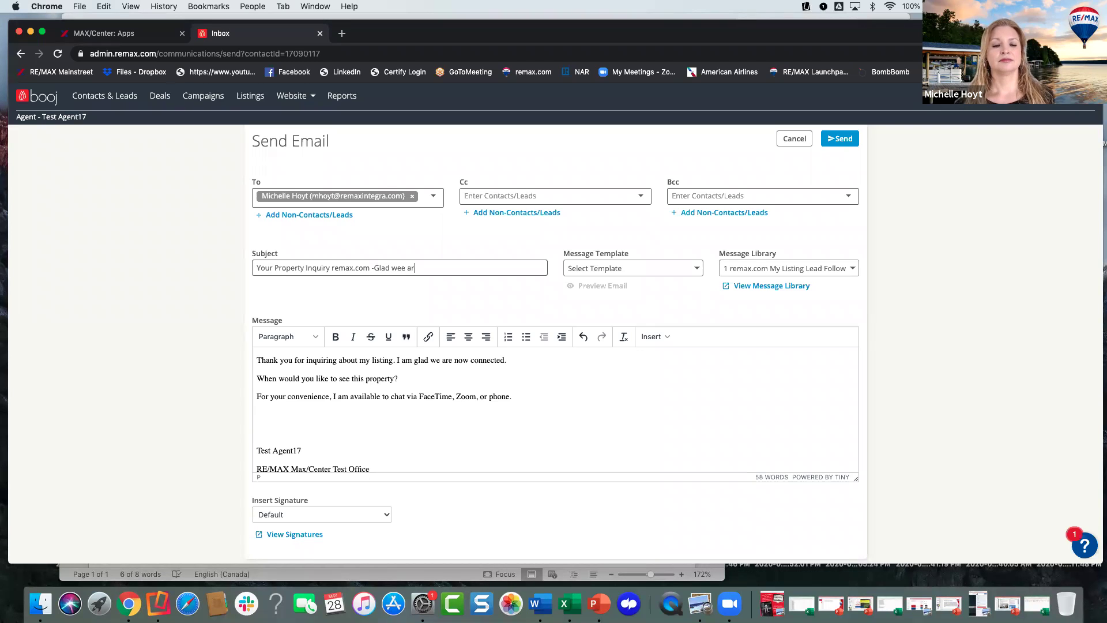
key("BackSpace")
key("BackSpace")
key("BackSpace")
key("BackSpace")
type("are connected")
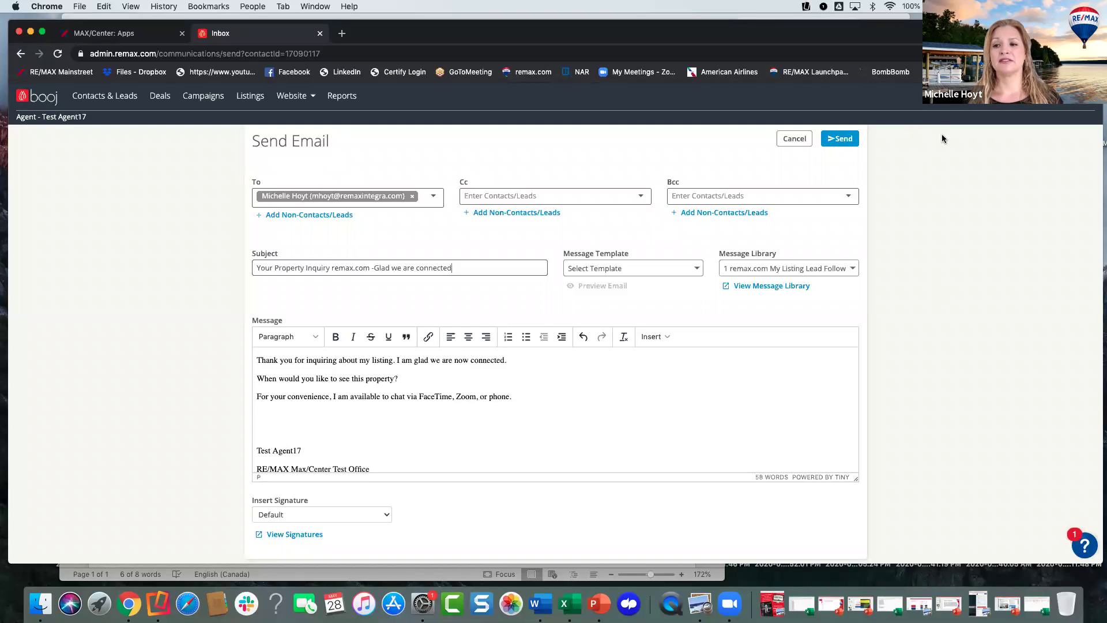
scroll(644, 377, "down", 3)
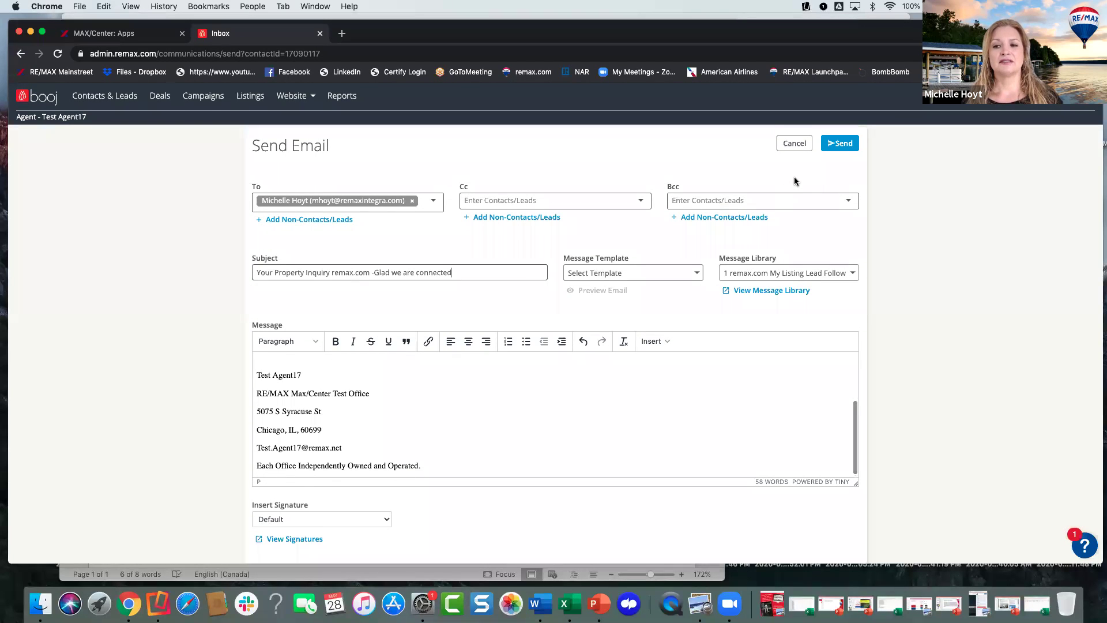
scroll(694, 390, "up", 5)
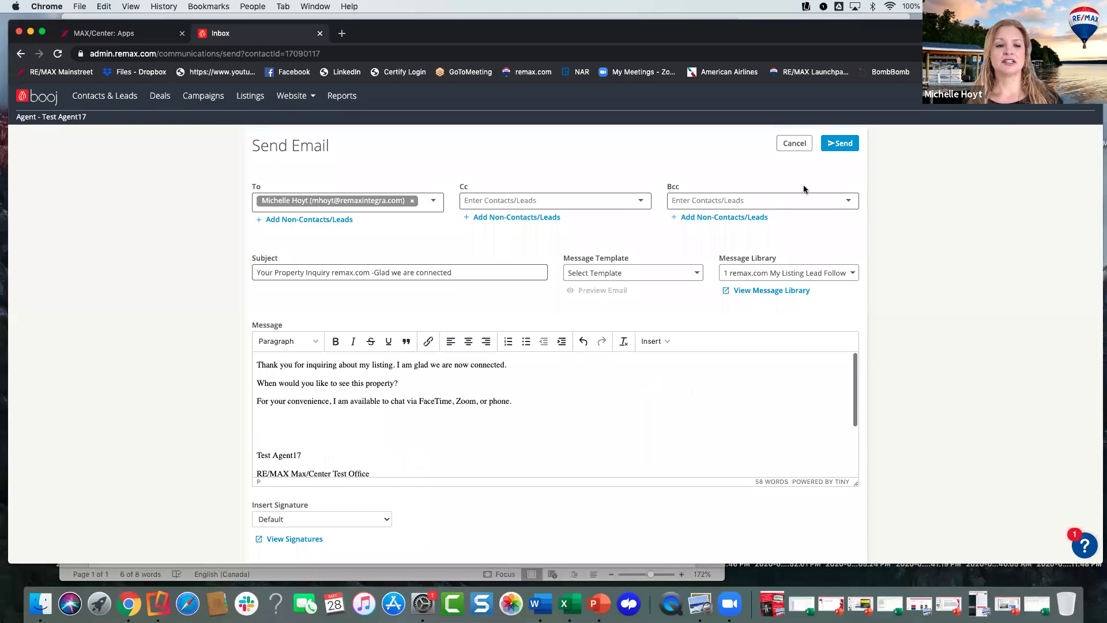
- Send the follow-up email, then bring up the account menu at the top right
left_click(830, 147)
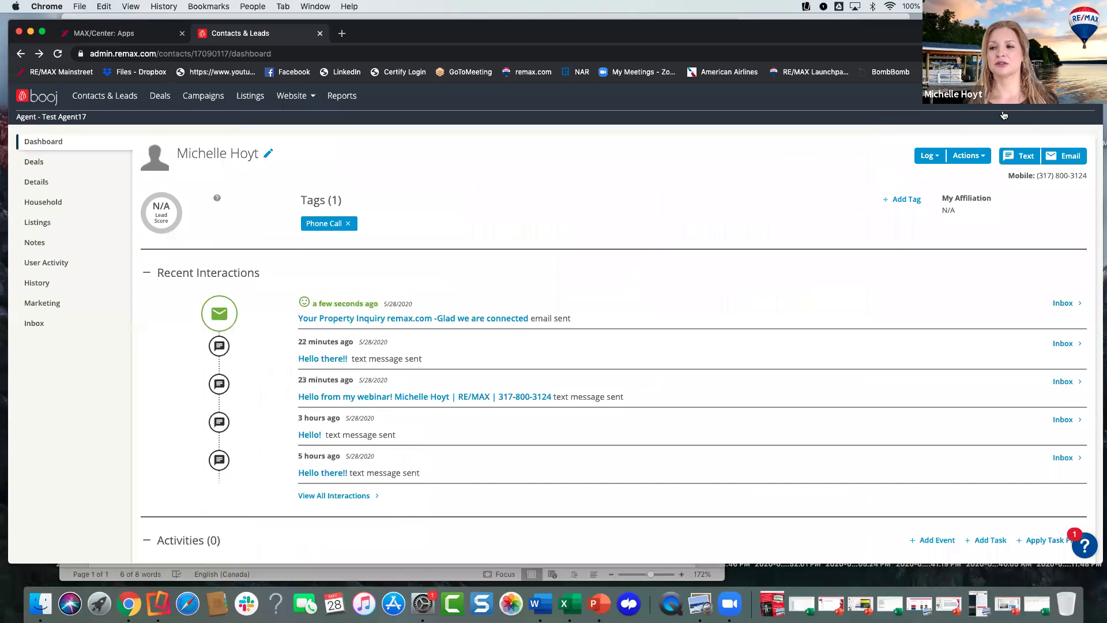
left_click(1072, 95)
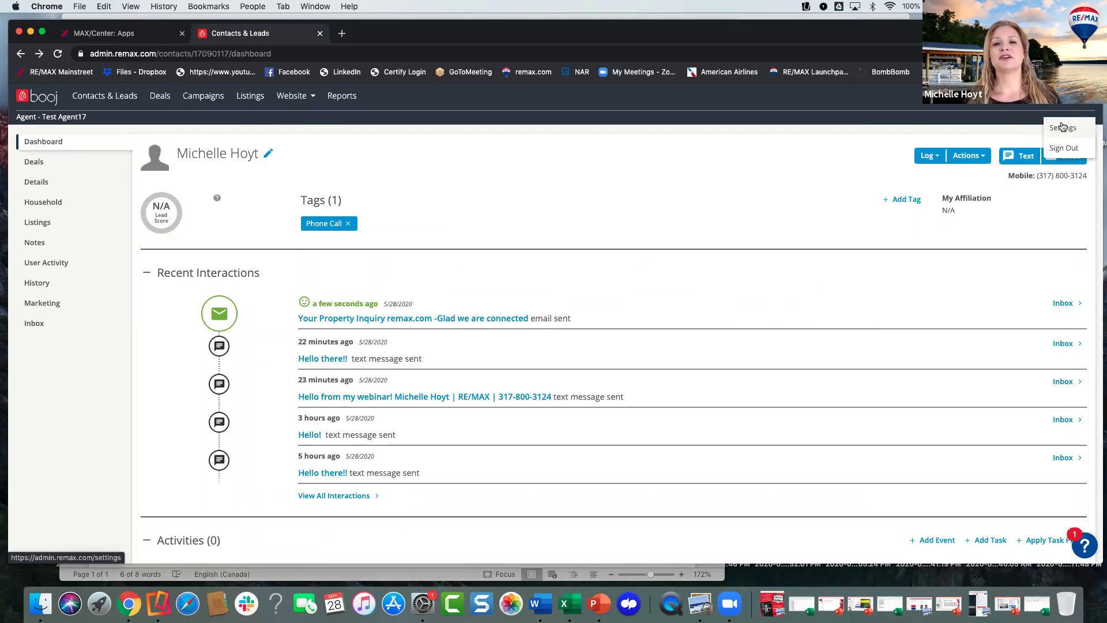
- Go through Settings Pages to Inbox > Email Signatures and begin a new blank signature
left_click(1062, 129)
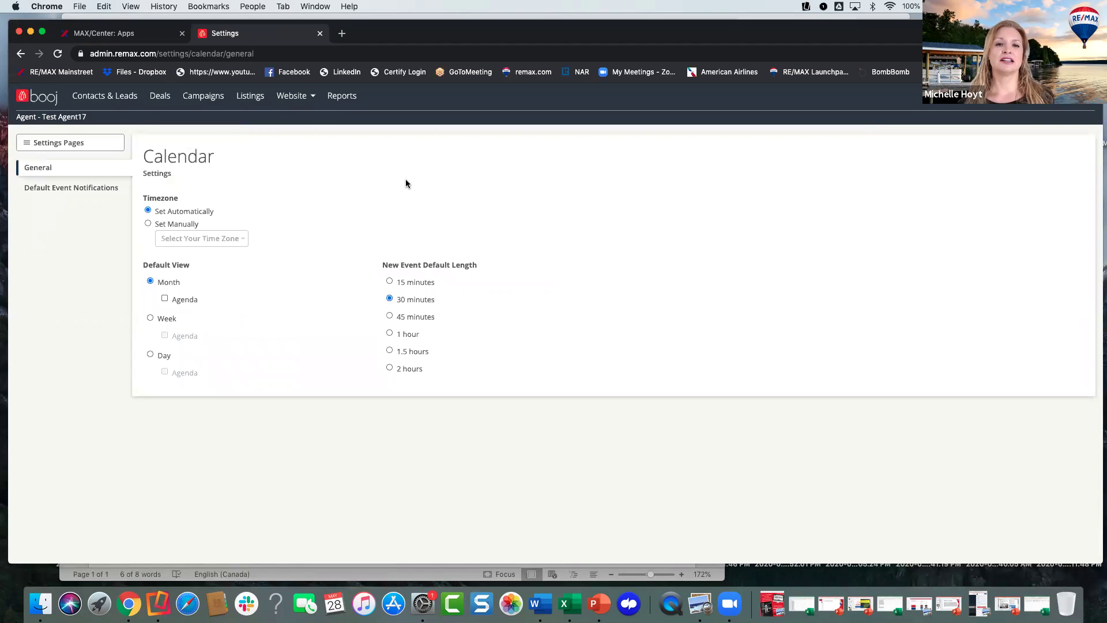
left_click(47, 144)
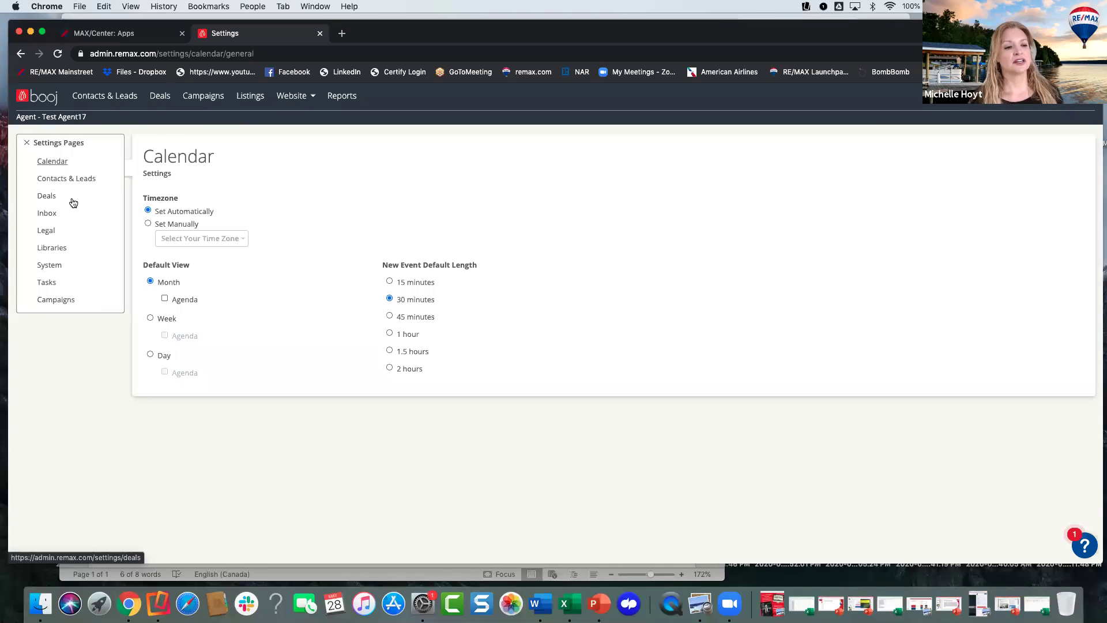
left_click(58, 300)
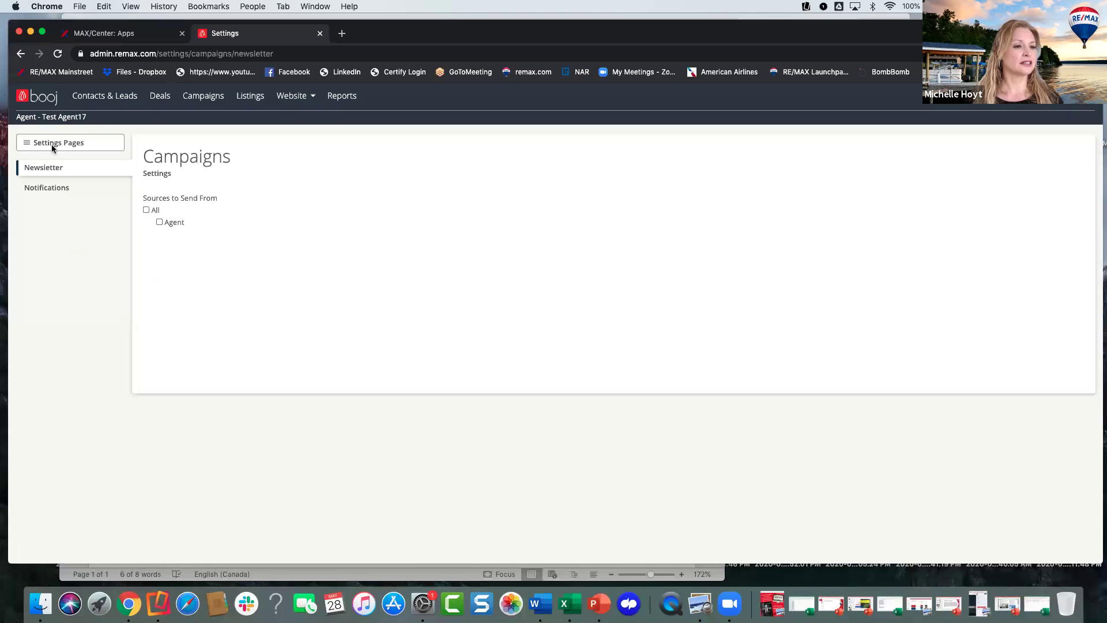
left_click(56, 190)
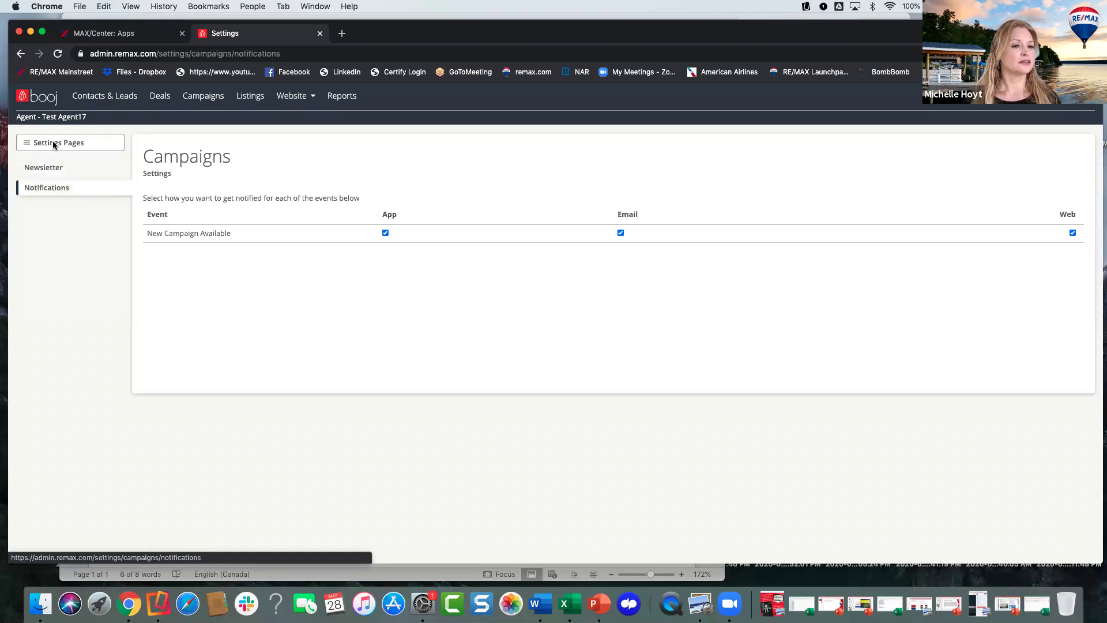
left_click(54, 144)
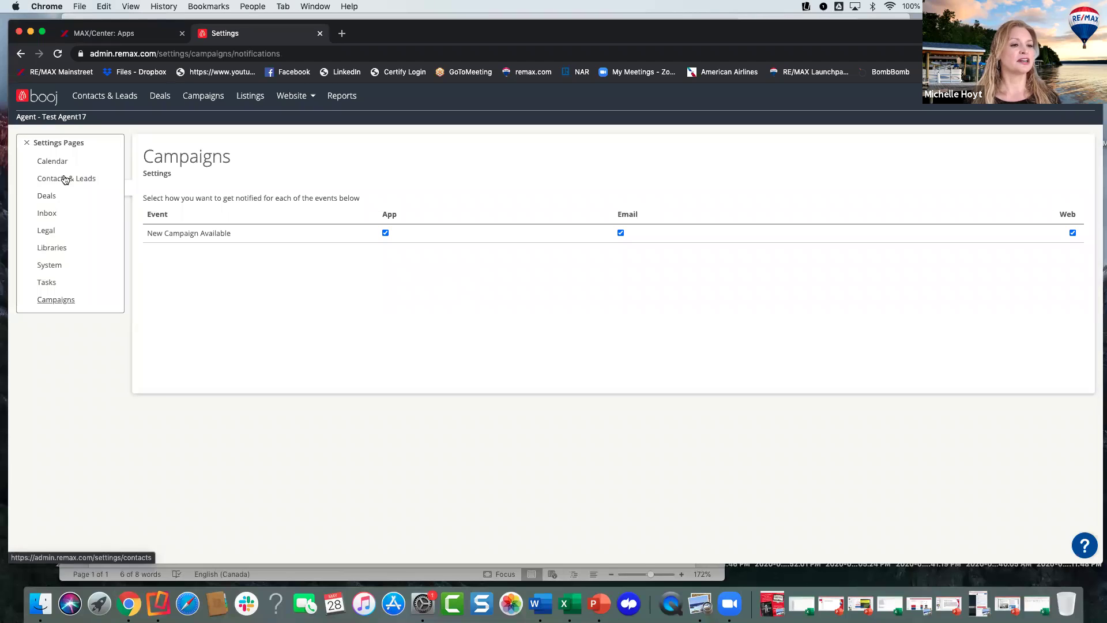
left_click(48, 213)
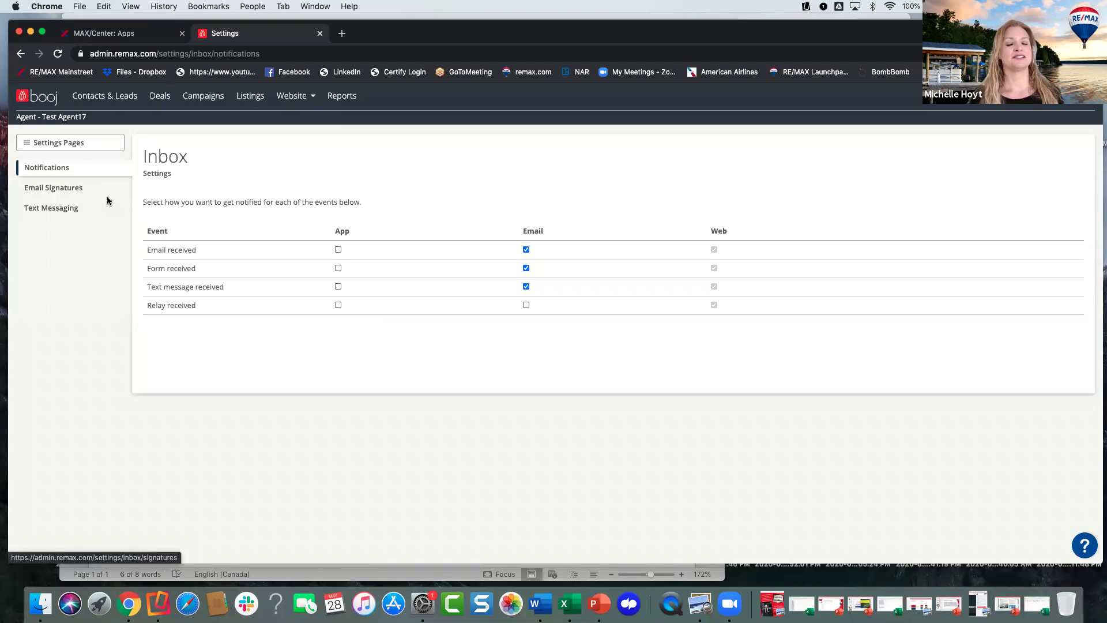
left_click(67, 191)
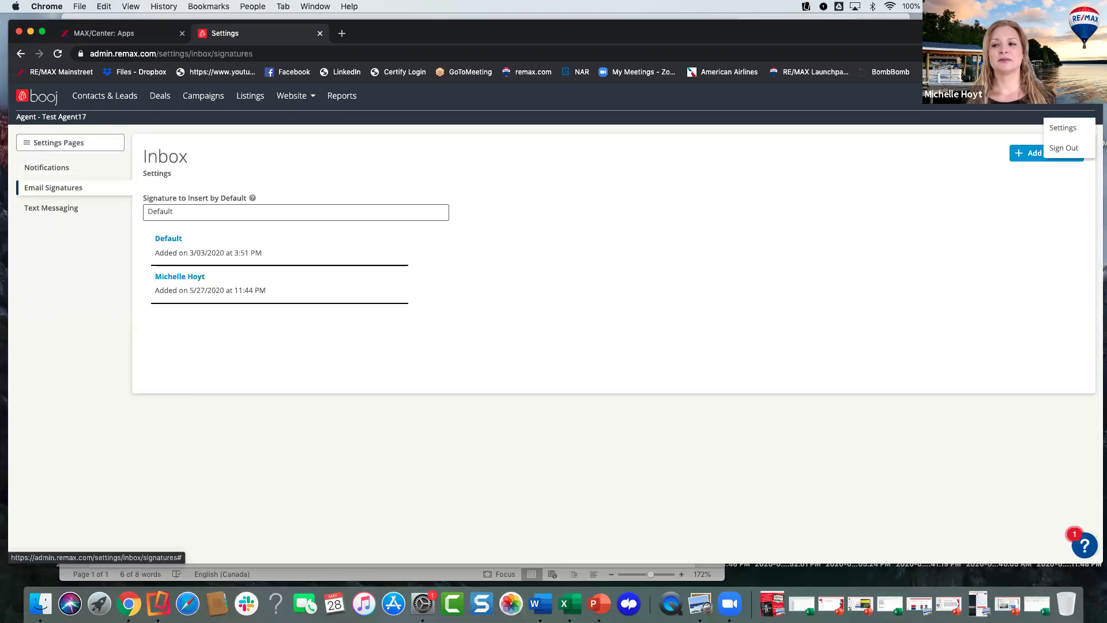
left_click(55, 144)
left_click(54, 214)
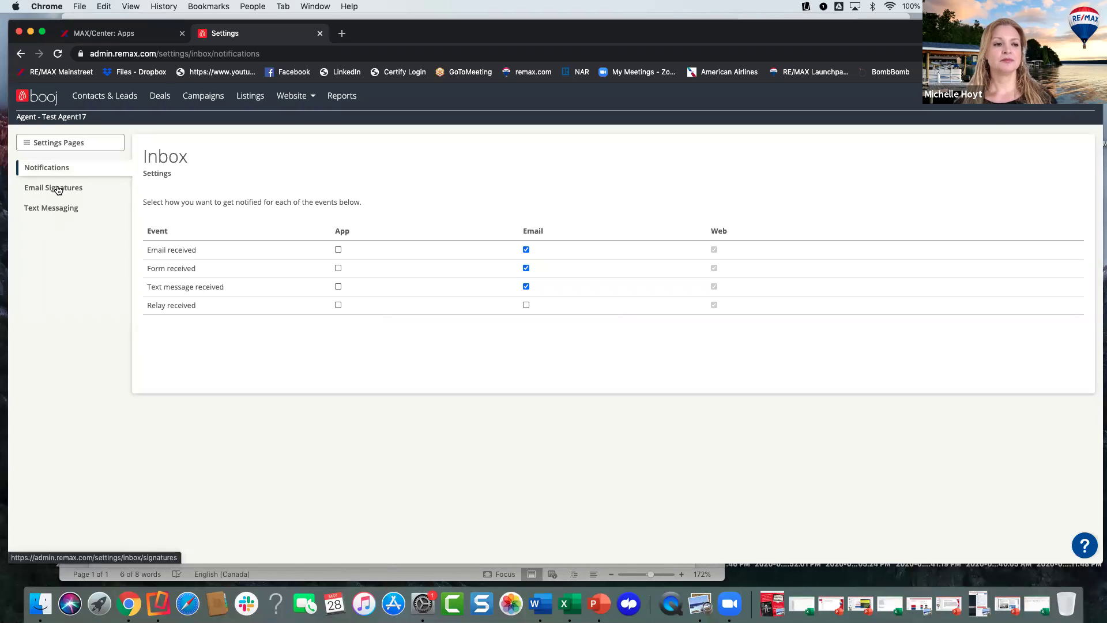
left_click(58, 190)
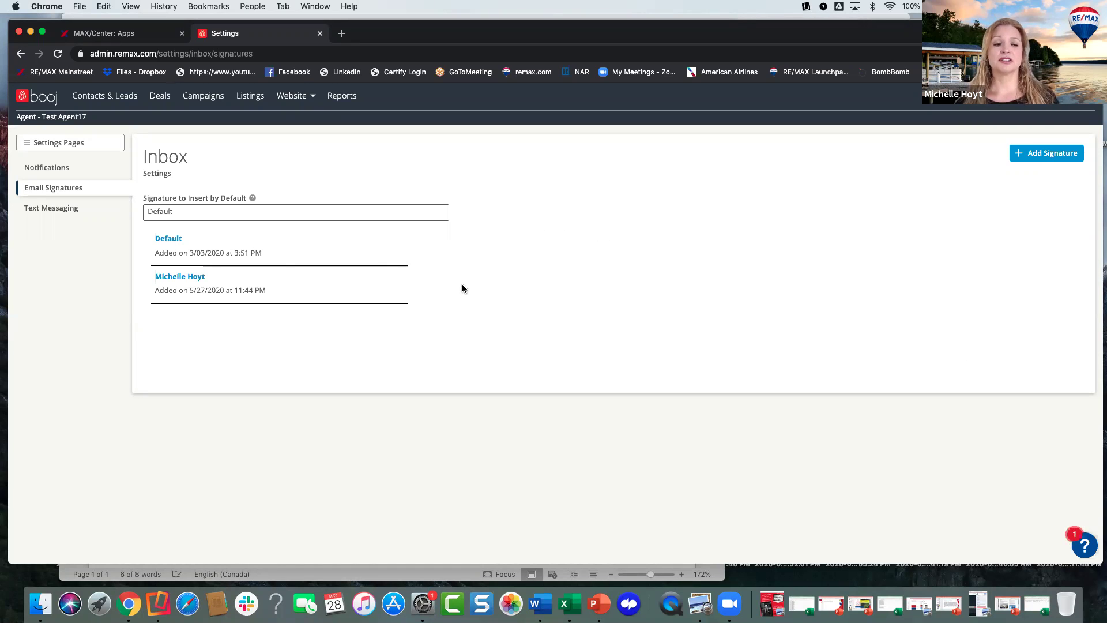
left_click(1035, 155)
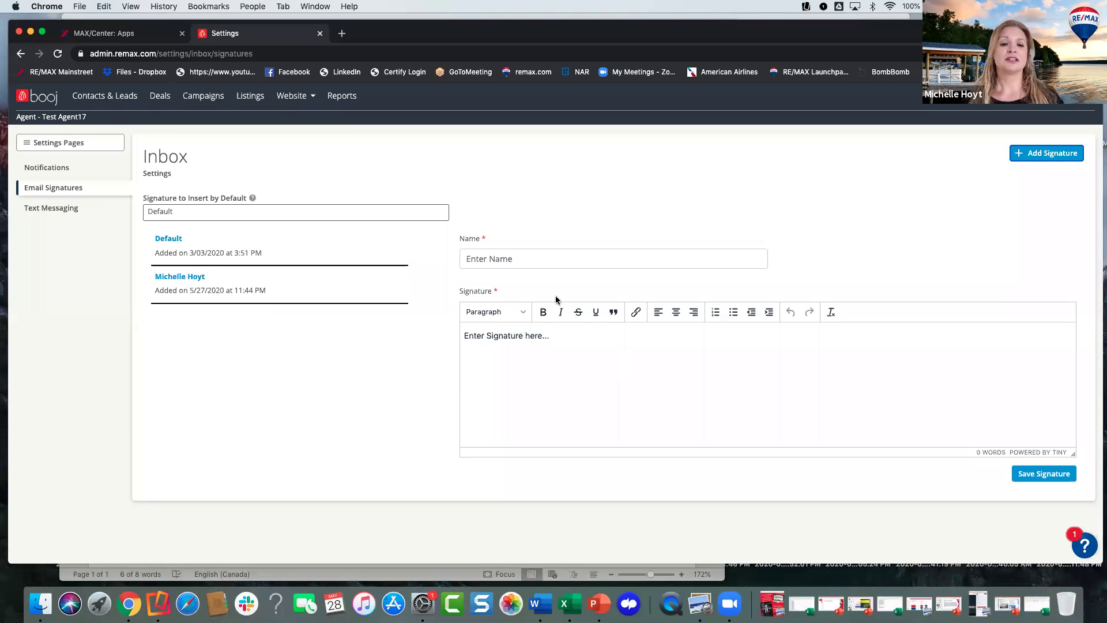
- Name the new signature 'Signature 2'
left_click(508, 259)
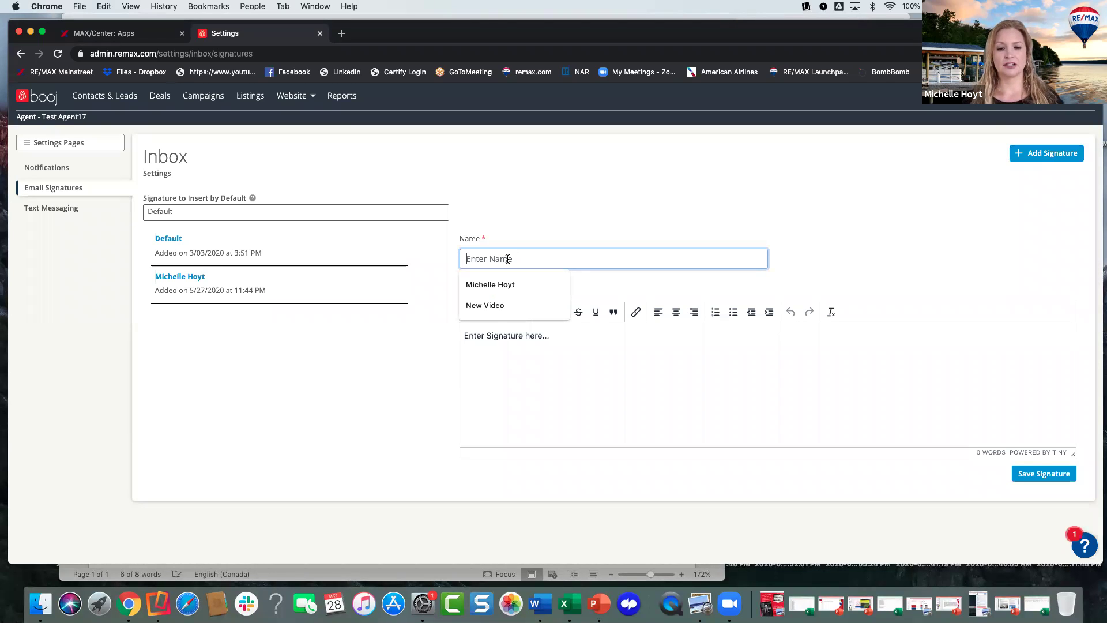
left_click(492, 287)
type("Signature 2")
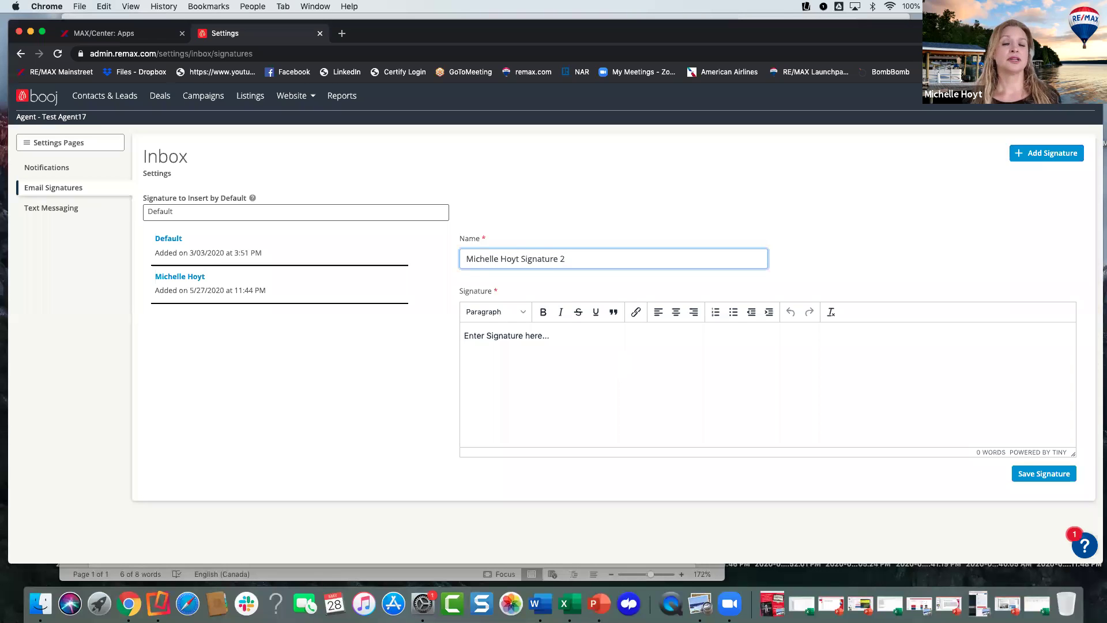
left_click(528, 339)
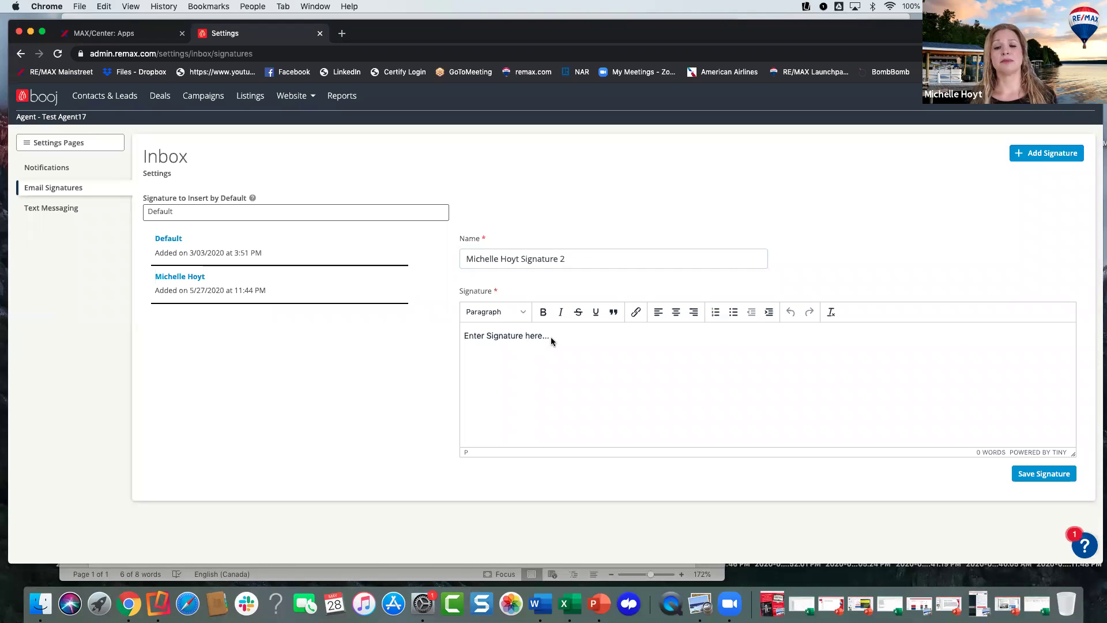
- Load the existing personal signature and label its phone number 'mobile/text'
left_click(196, 276)
left_click(606, 349)
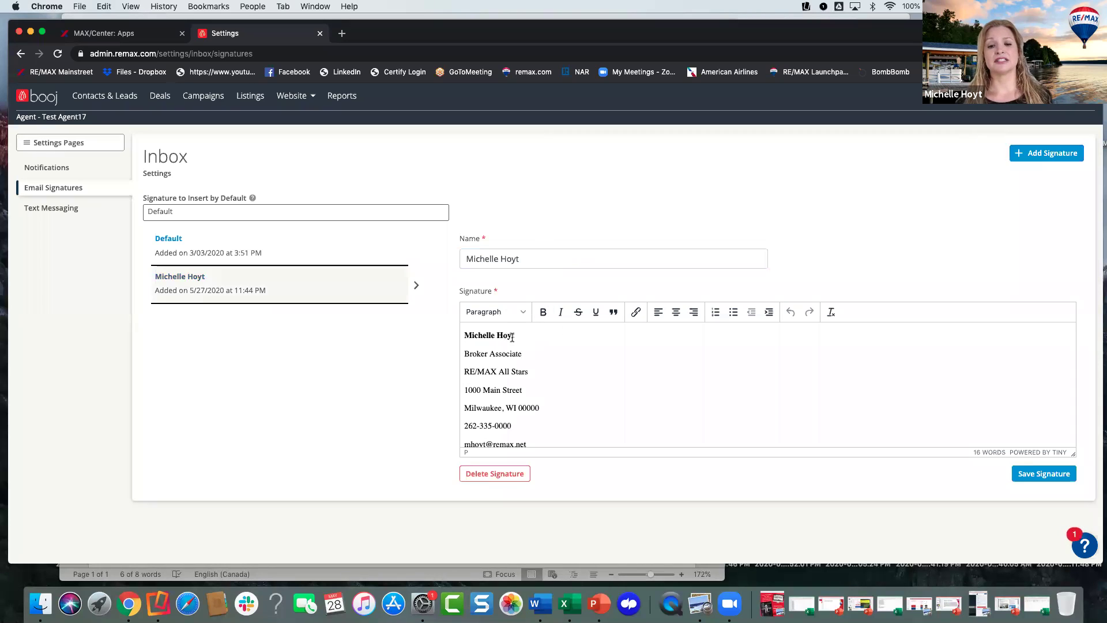
scroll(539, 370, "down", 1)
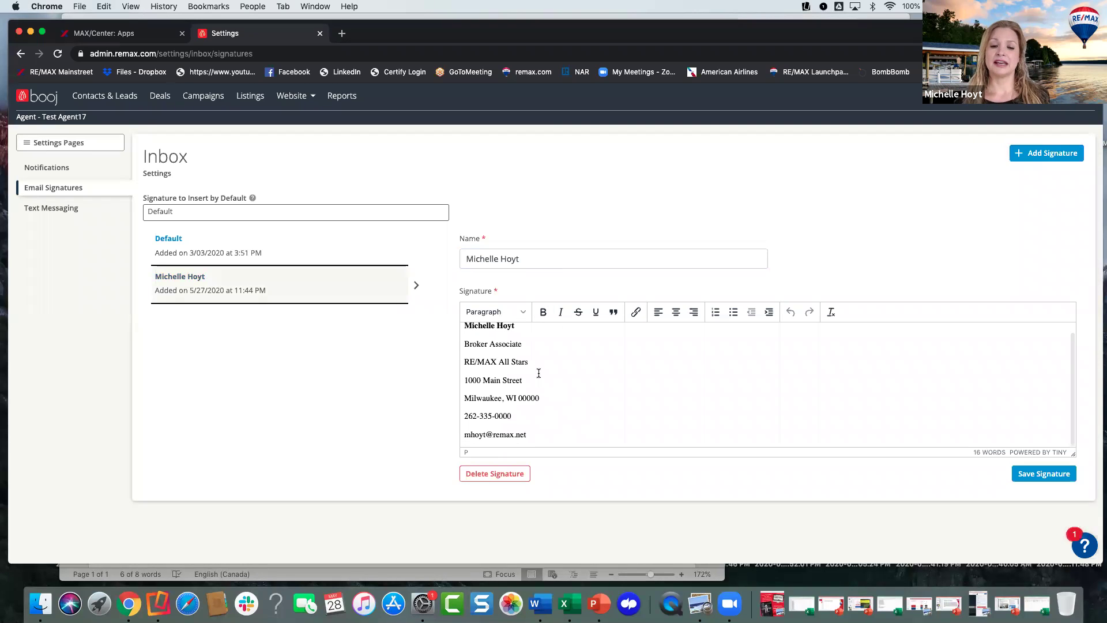
scroll(545, 392, "up", 1)
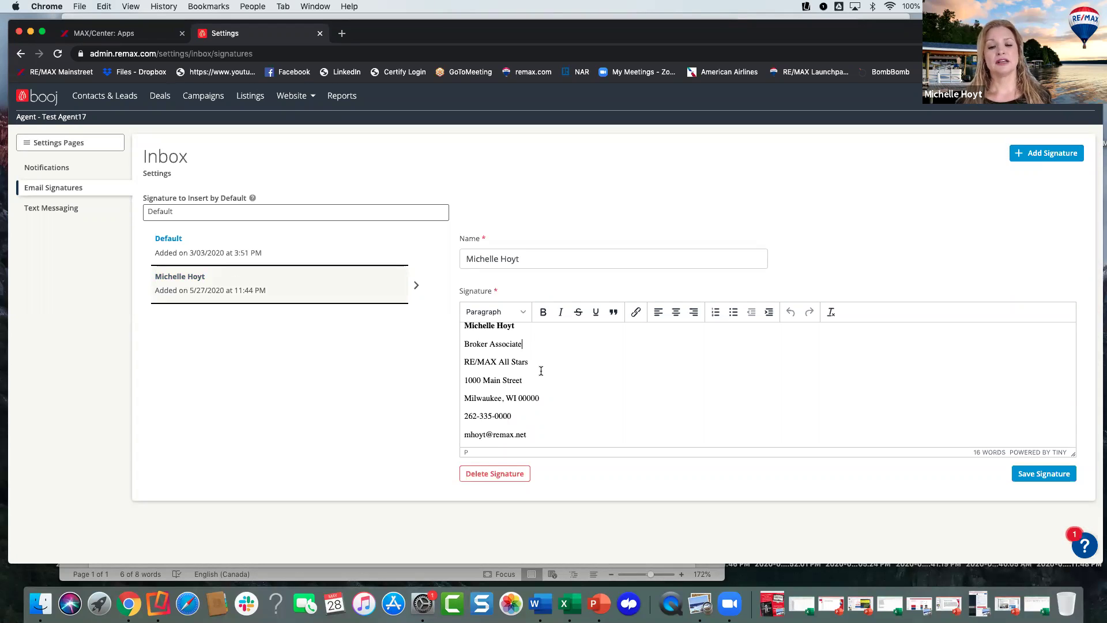
scroll(541, 370, "up", 1)
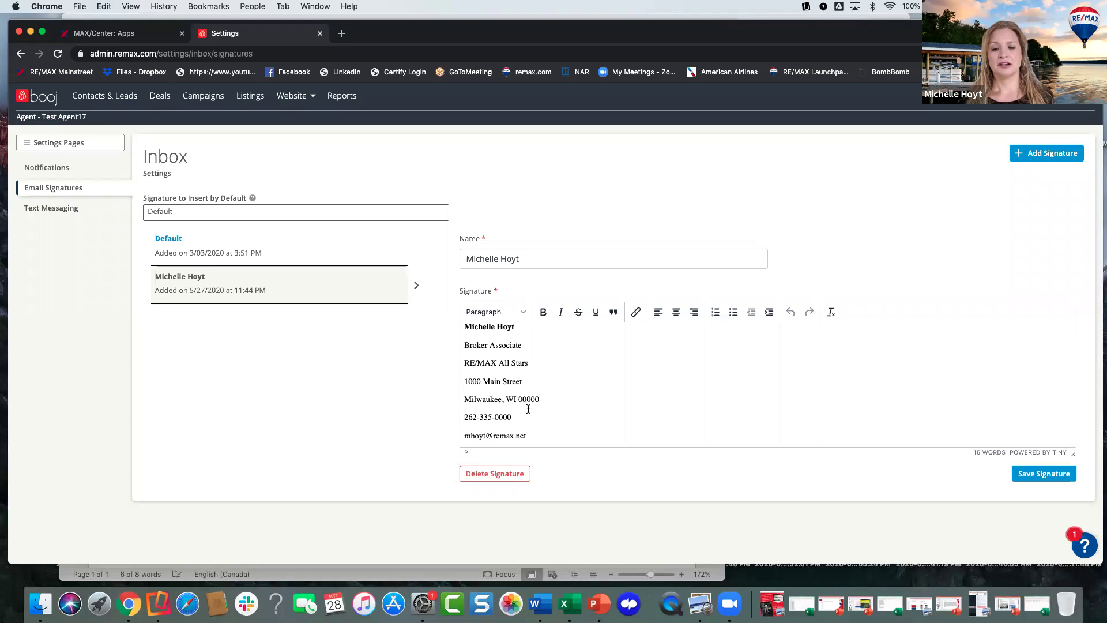
type("cell")
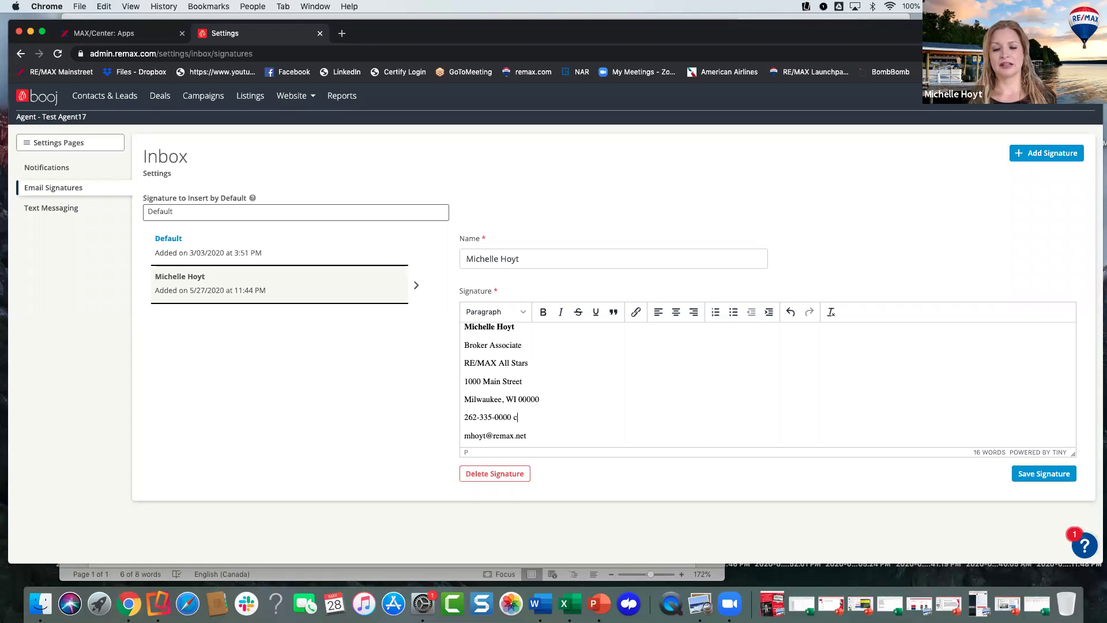
key("BackSpace")
key("BackSpace")
key("BackSpace")
type("moib")
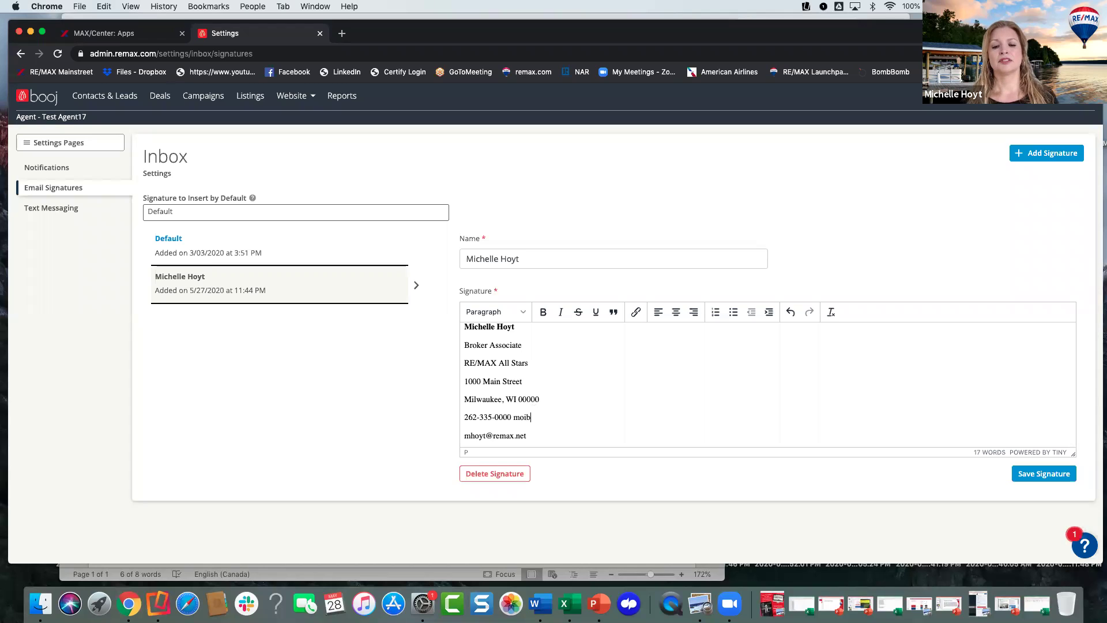
key("BackSpace")
key("BackSpace")
type("bile/text")
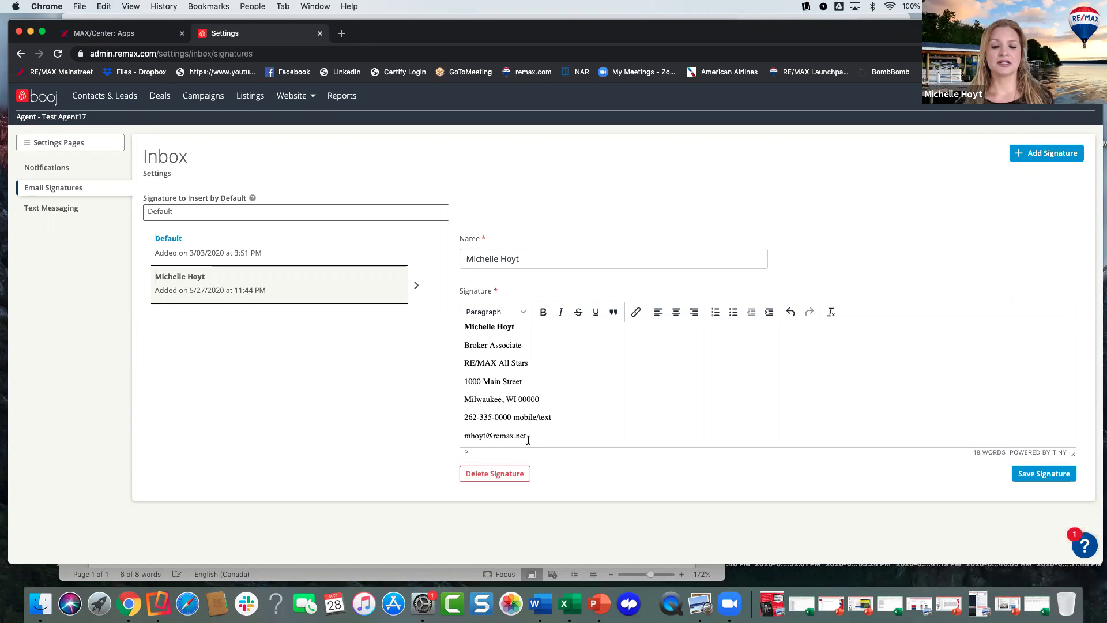
- Add an 'ISellHomes.com' website line below the email address
left_click(528, 436)
key("Return")
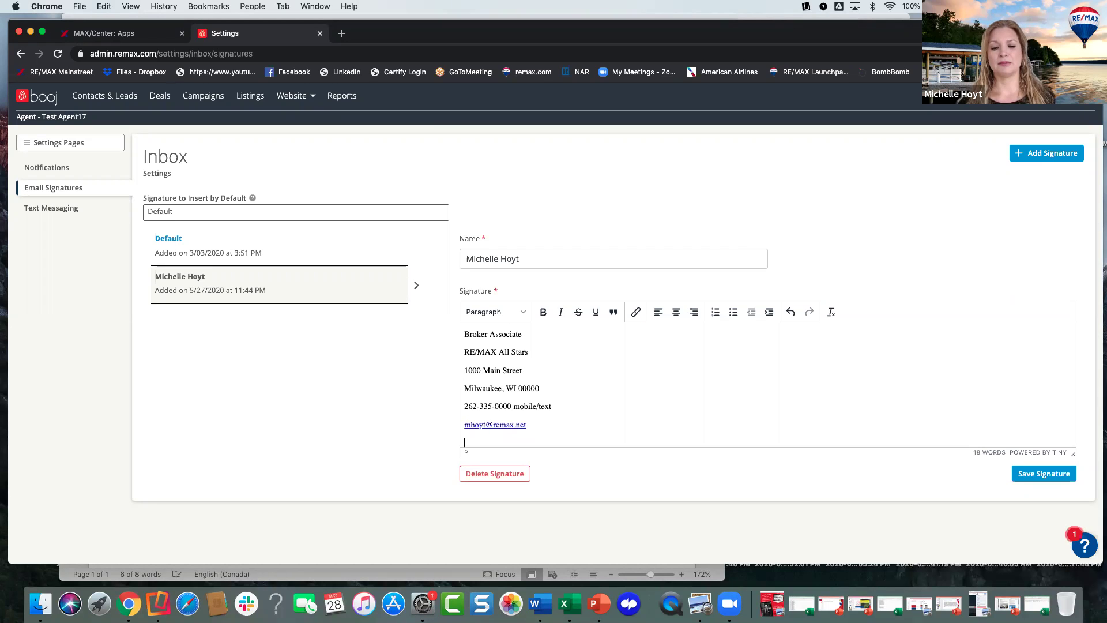
type("I")
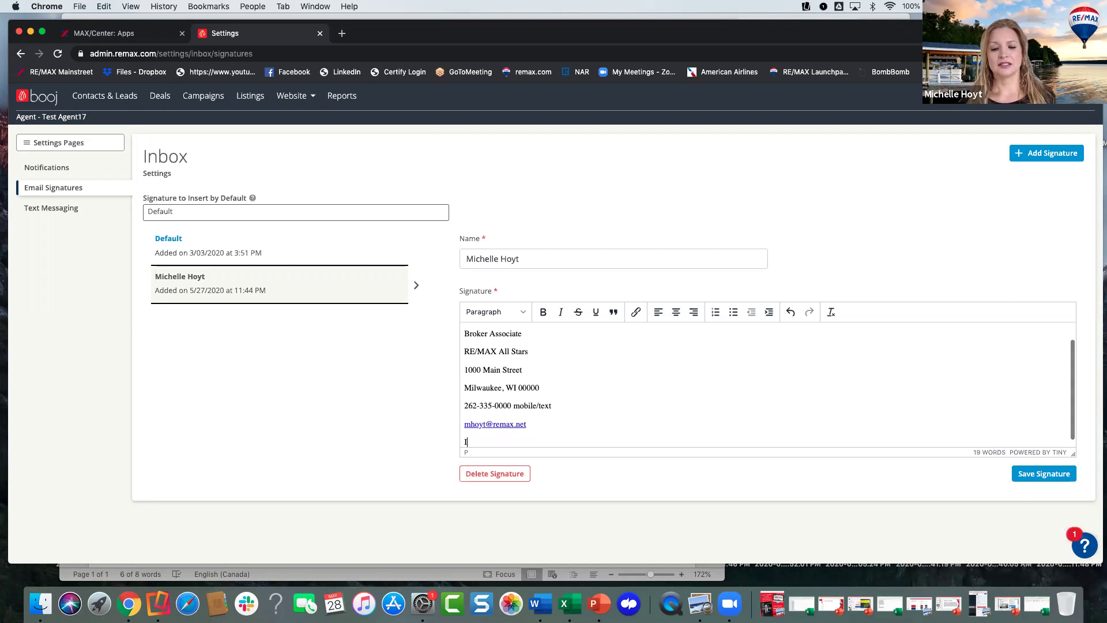
type("SellHomes.com")
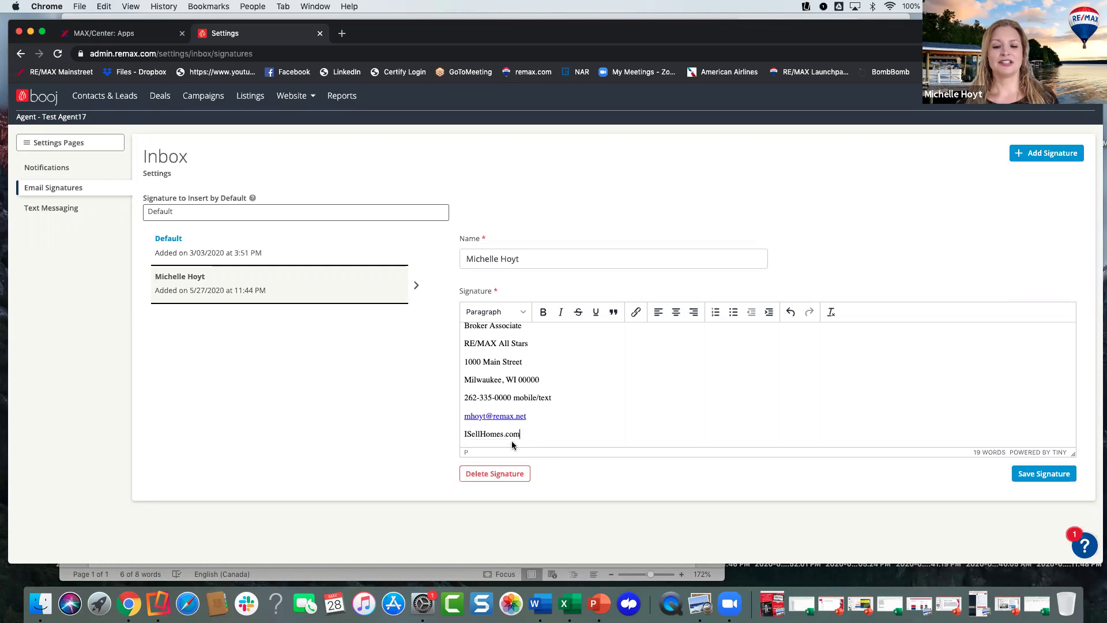
left_click_drag(521, 438, 464, 433)
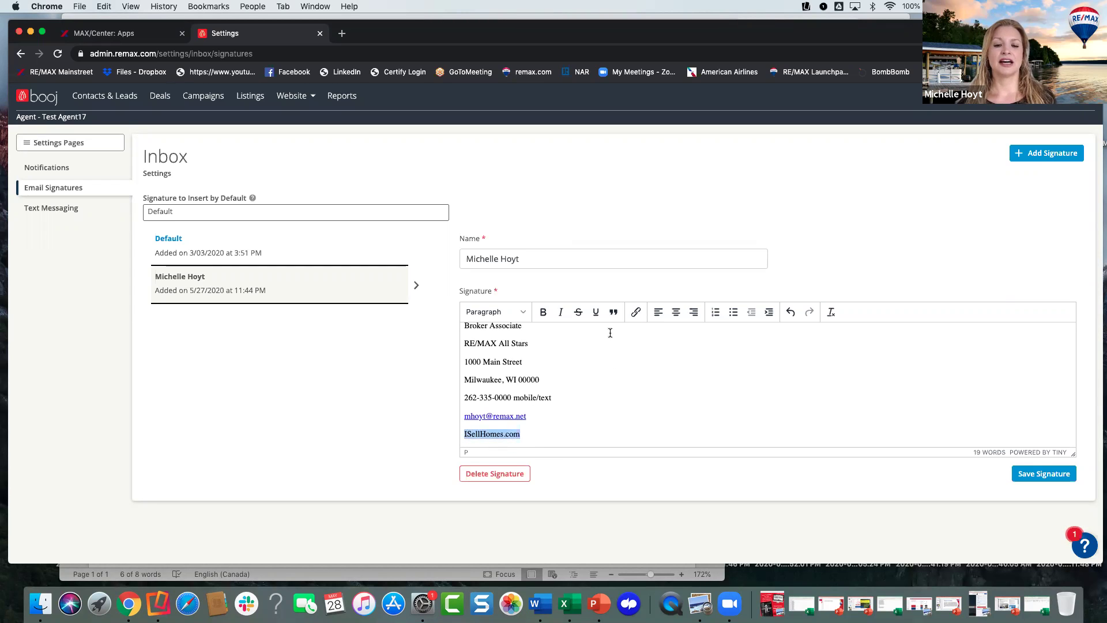
left_click(634, 313)
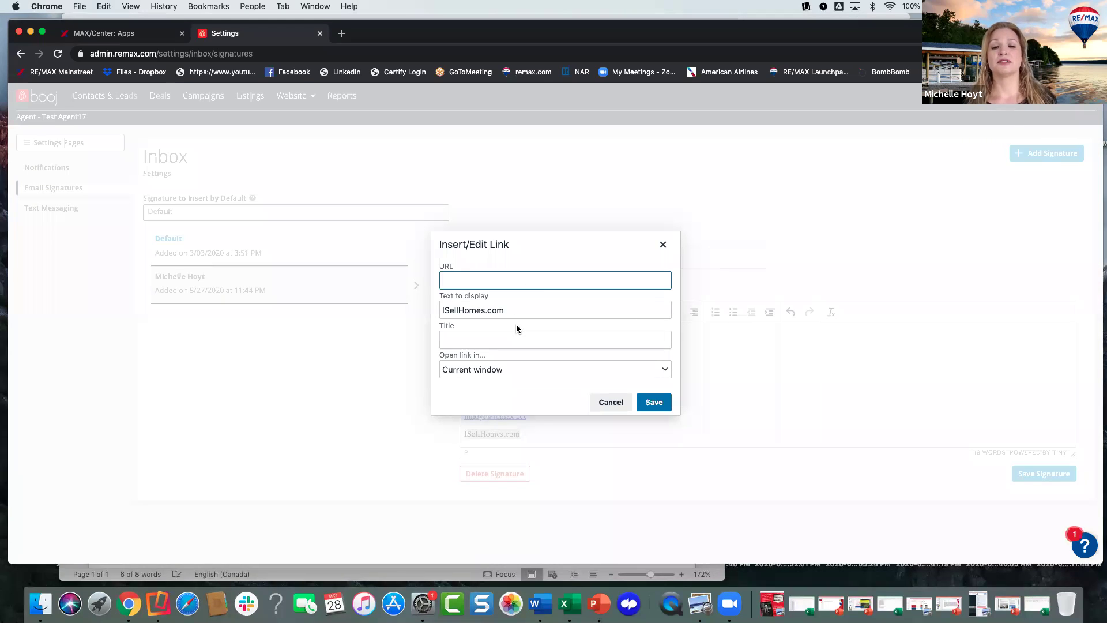
left_click(606, 402)
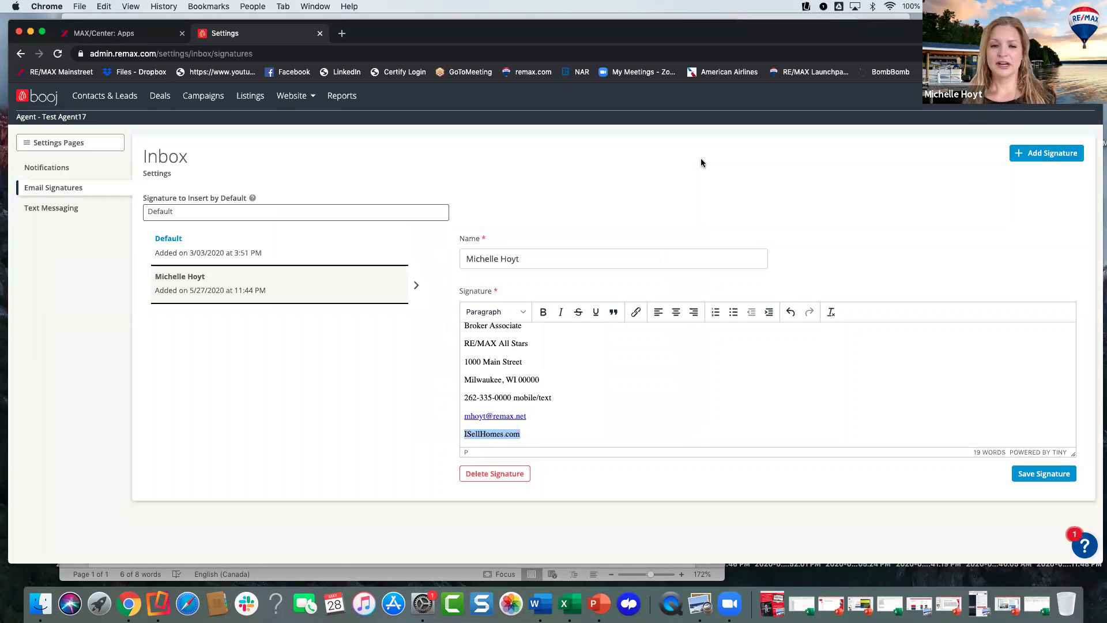
scroll(549, 162, "up", 1)
scroll(523, 182, "down", 1)
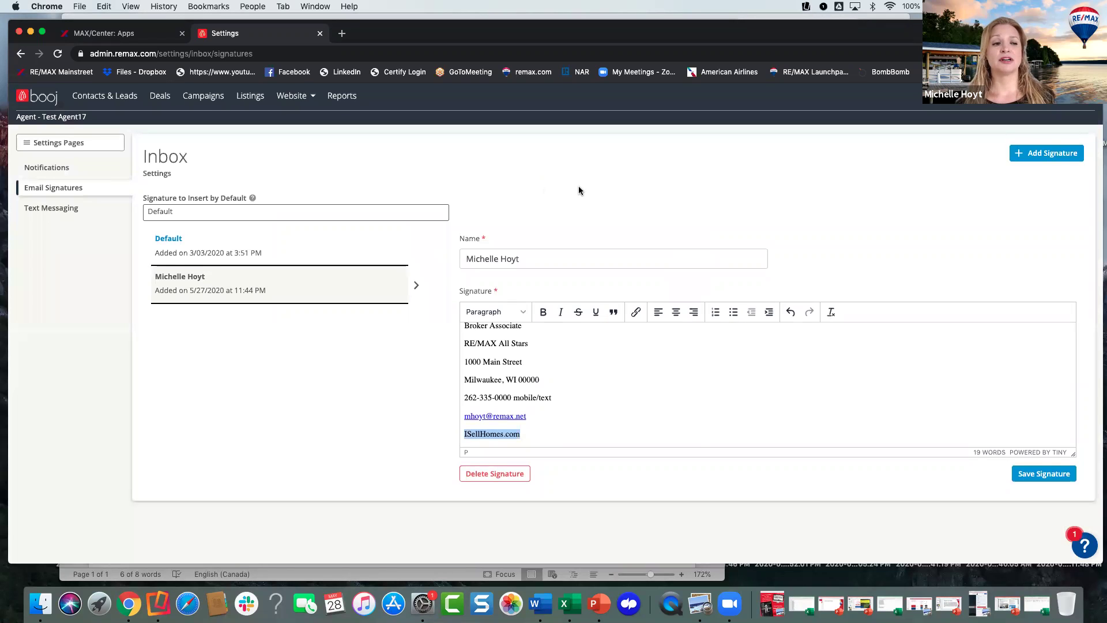